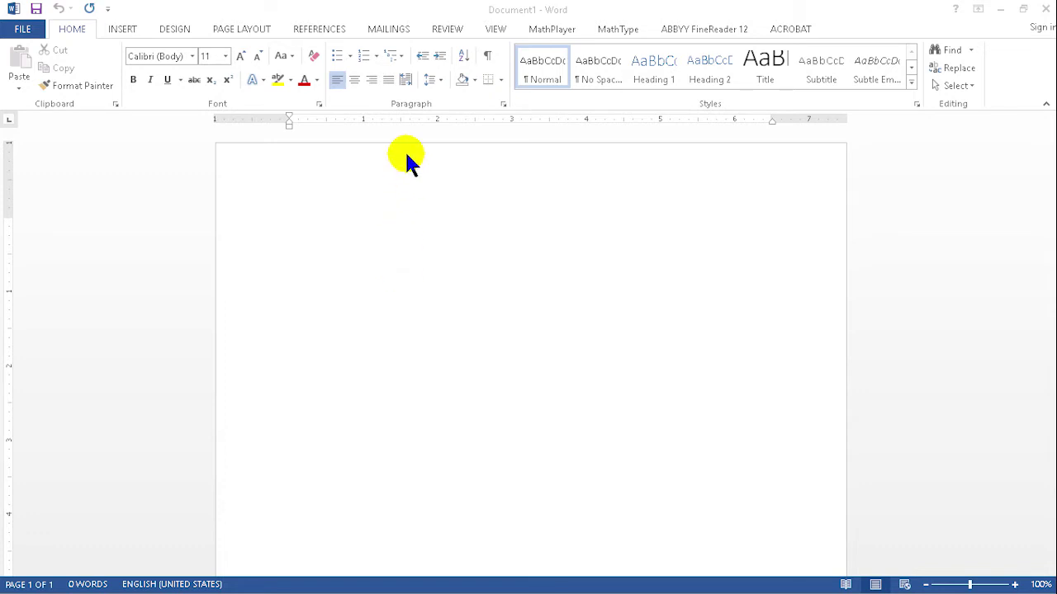
Switch the ribbon to the Insert tab of the blank document
click(123, 29)
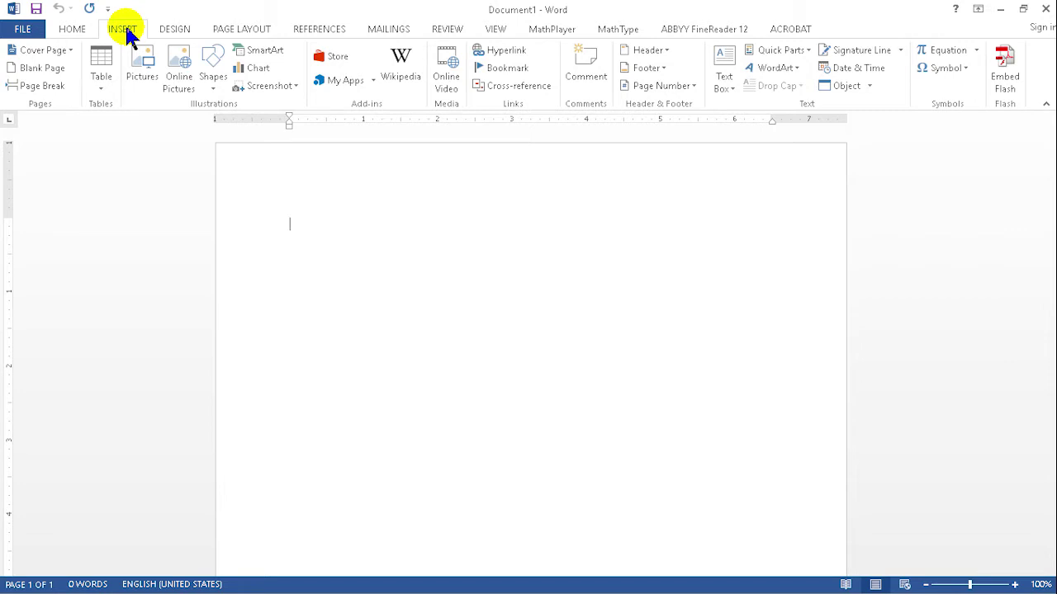
Open the Shapes gallery from the Insert tab
click(222, 98)
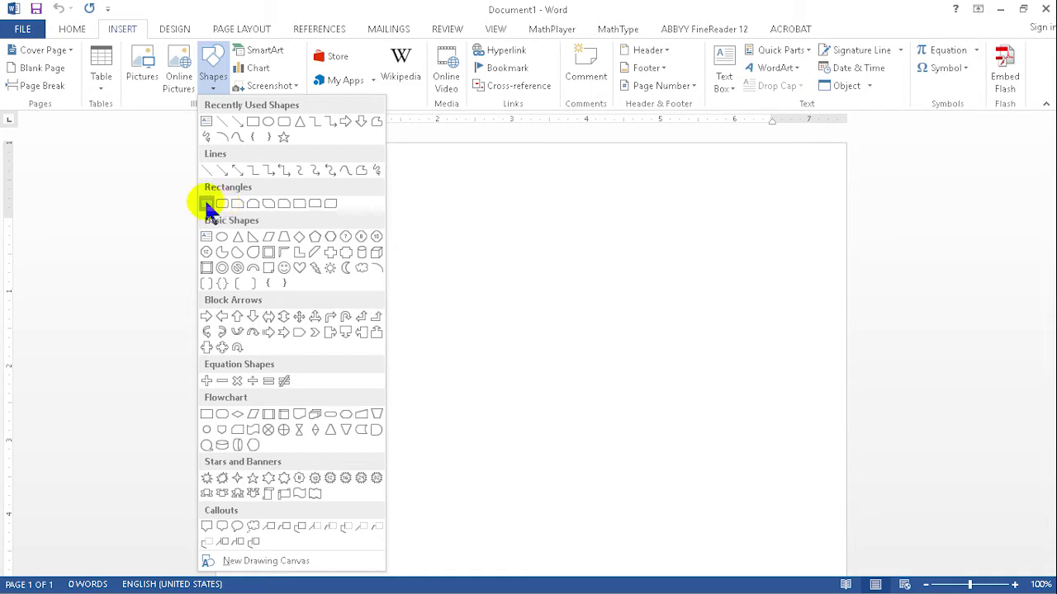
Draw a rectangle about 2.74 by 3.71 inches near the top centre of the page
click(207, 204)
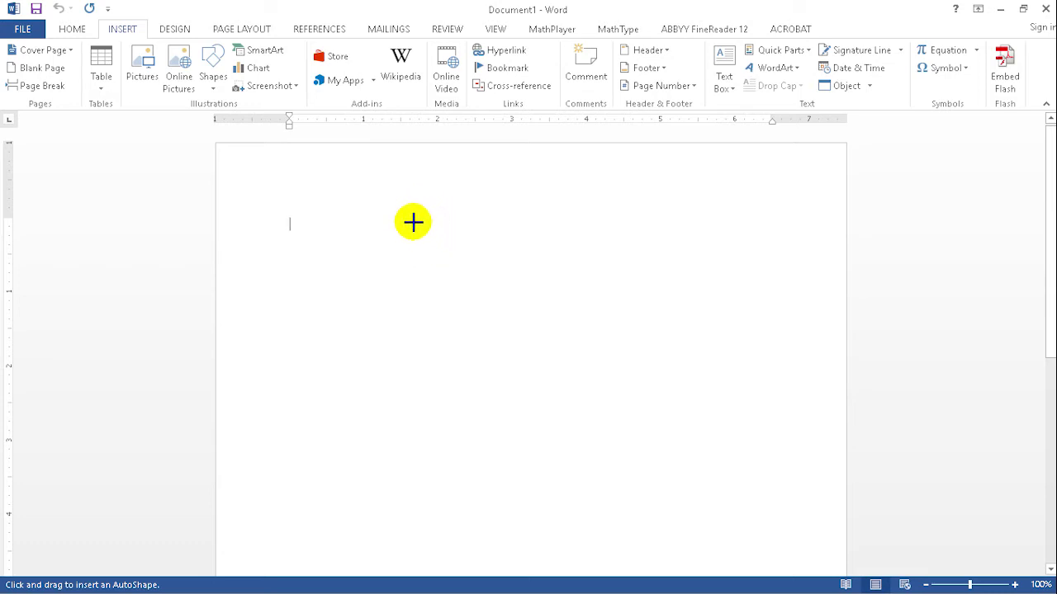
scroll(415, 256, down, 1)
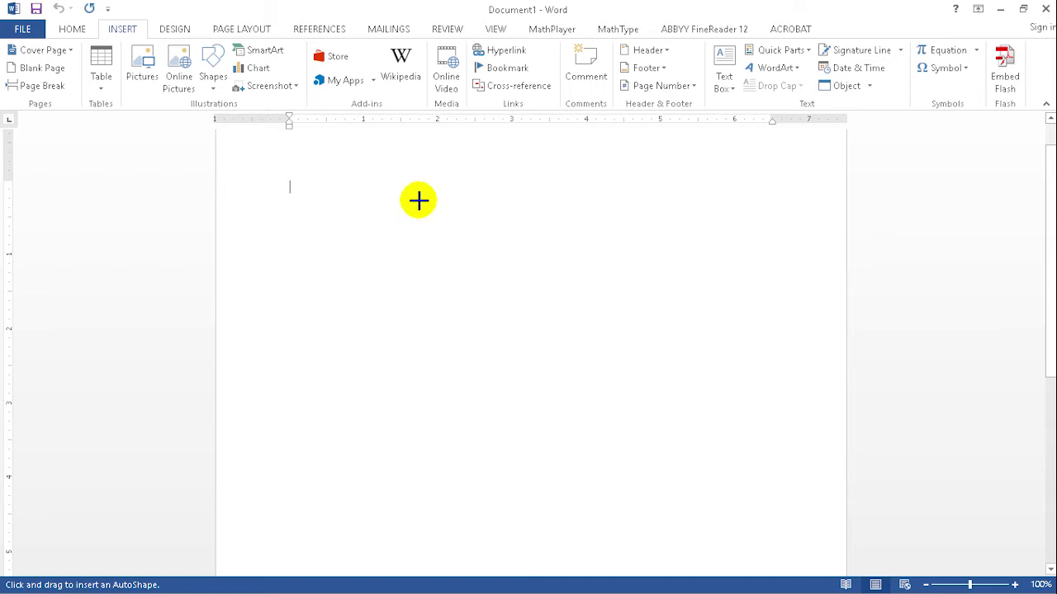
mouse_move(414, 209)
mouse_down()
mouse_move(672, 411)
mouse_move(689, 412)
mouse_up()
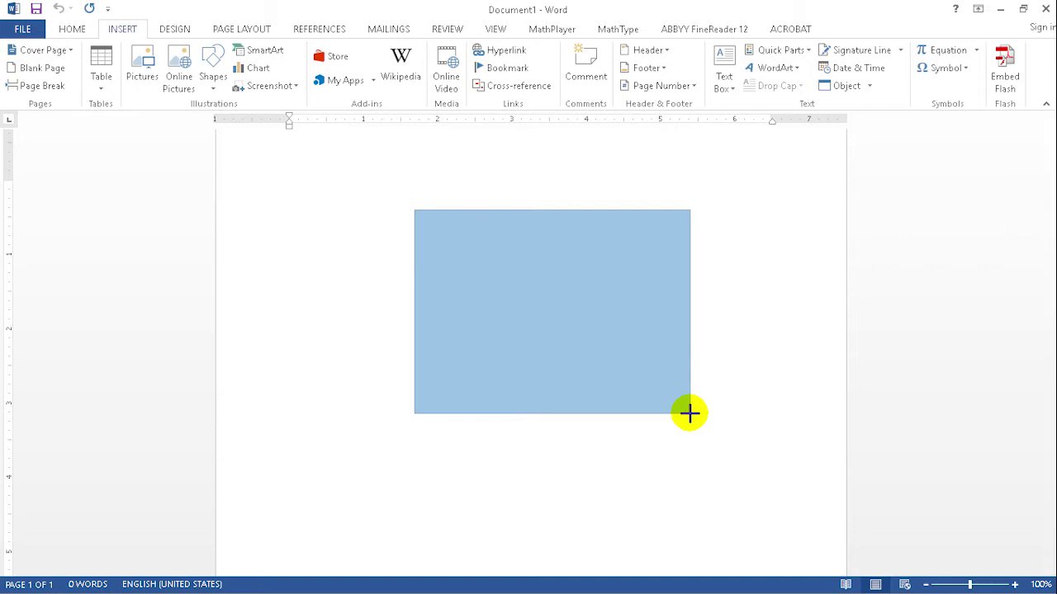
drag(690, 413, 690, 413)
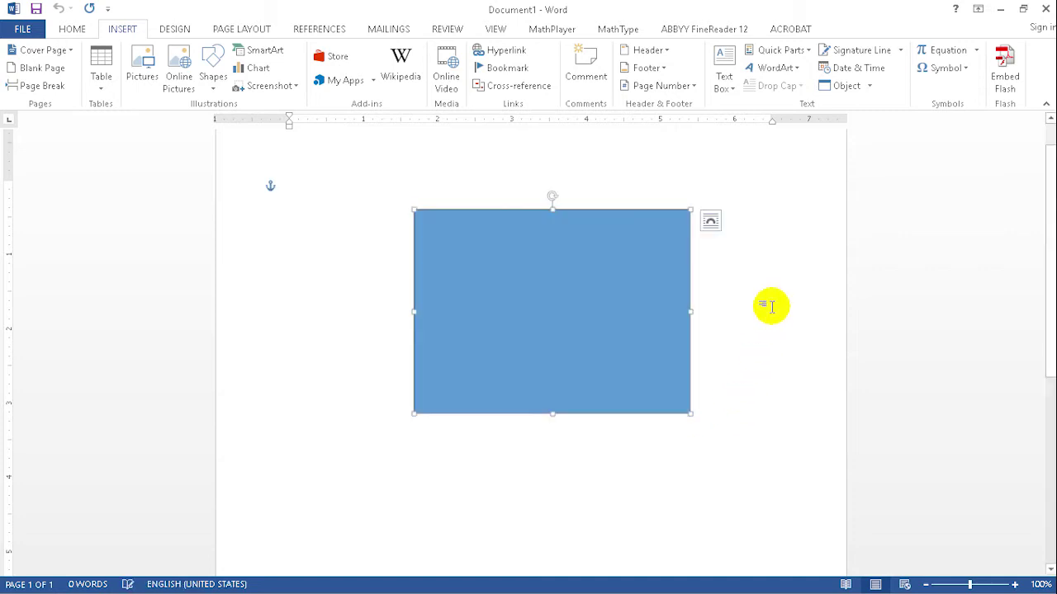
scroll(770, 306, up, 1)
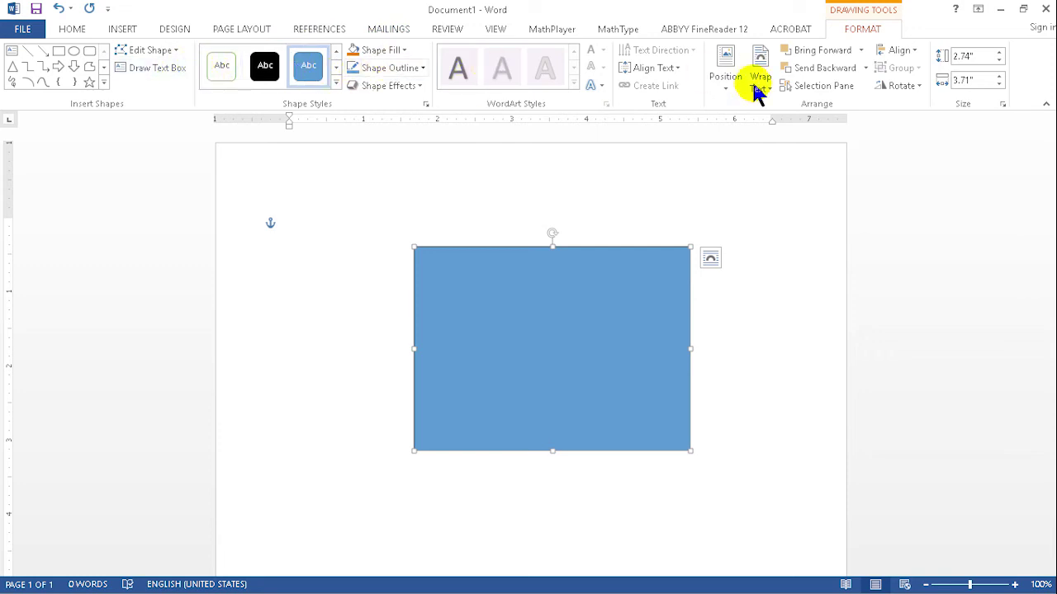
Set the rectangle's Shape Fill to No Fill so only its outline shows
click(407, 56)
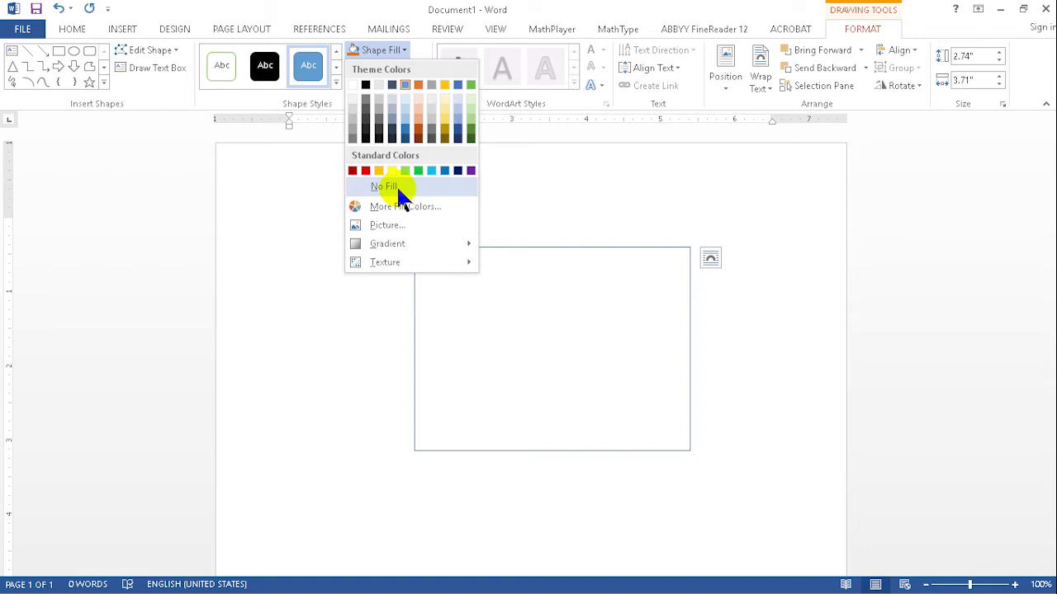
click(398, 189)
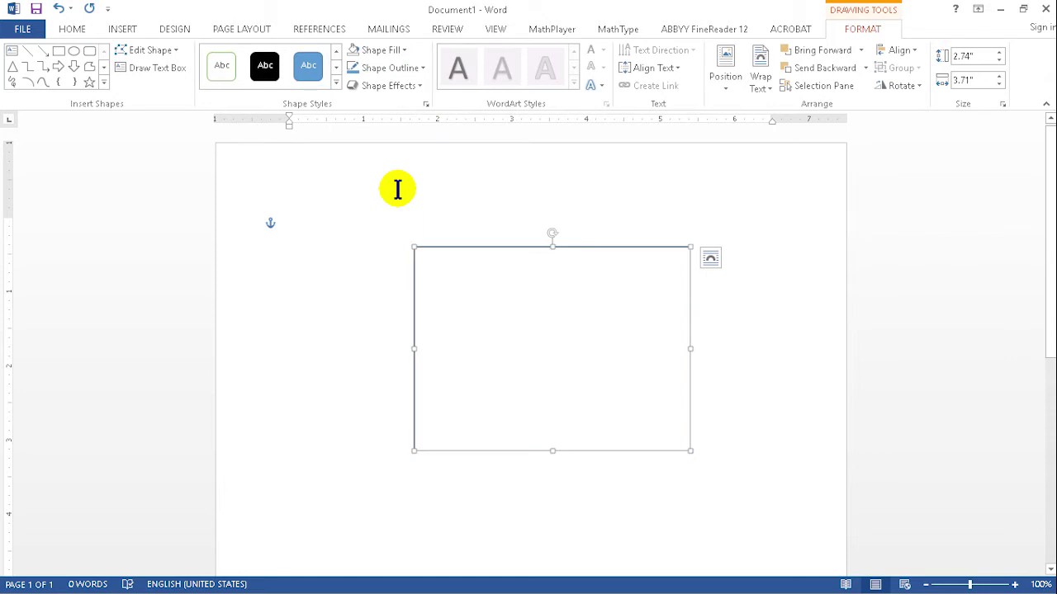
click(395, 52)
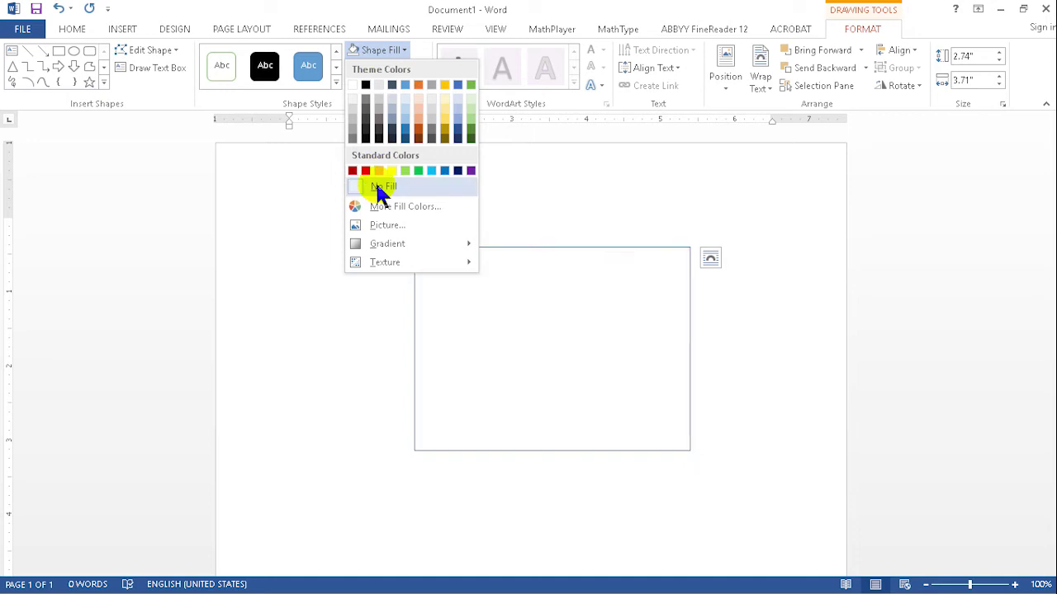
click(375, 186)
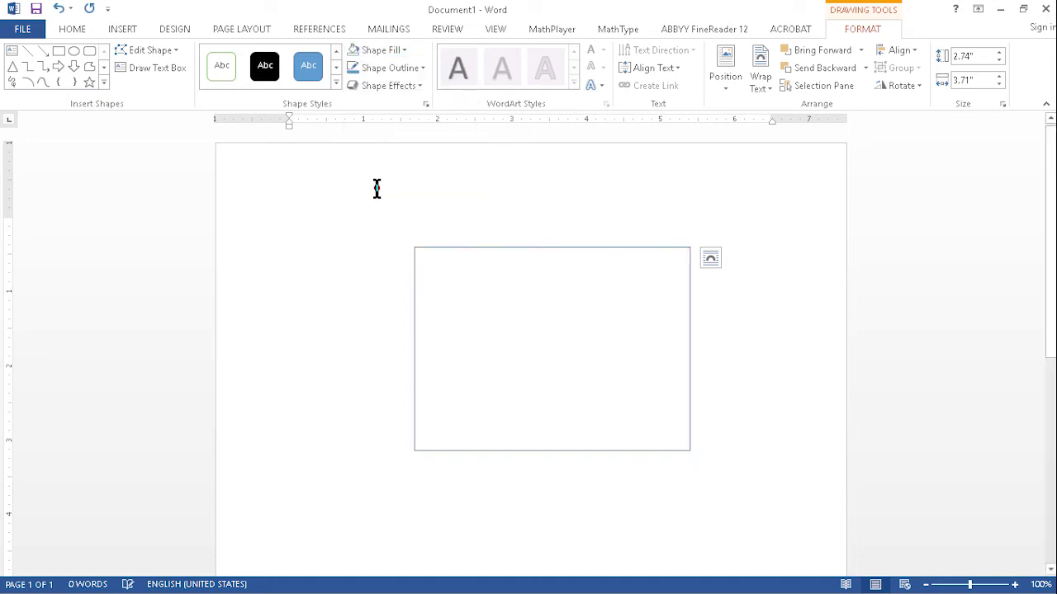
click(386, 50)
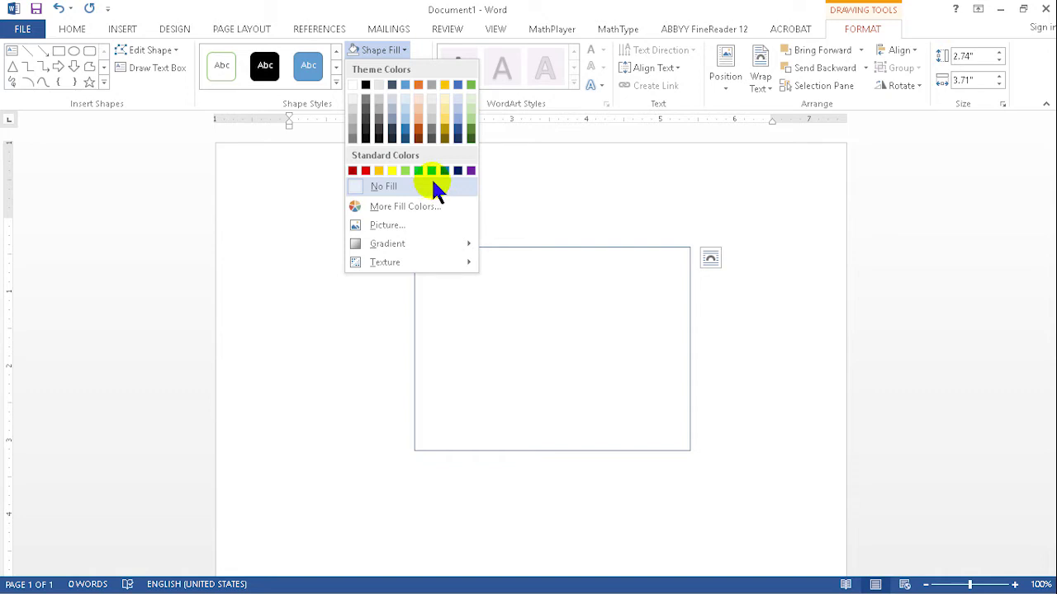
click(431, 180)
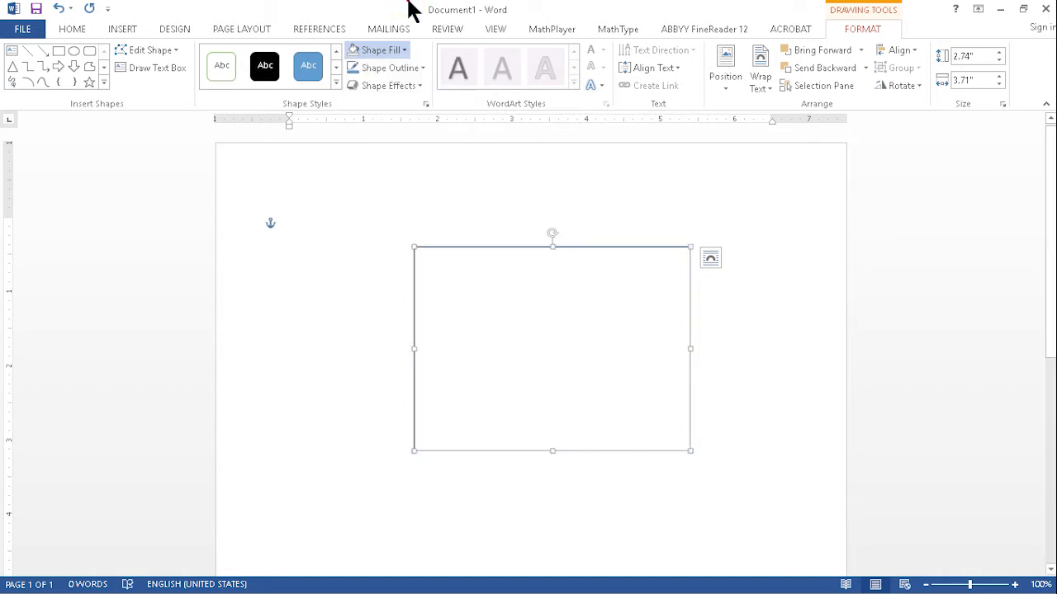
Set the rectangle's outline weight to 3 pt
click(419, 71)
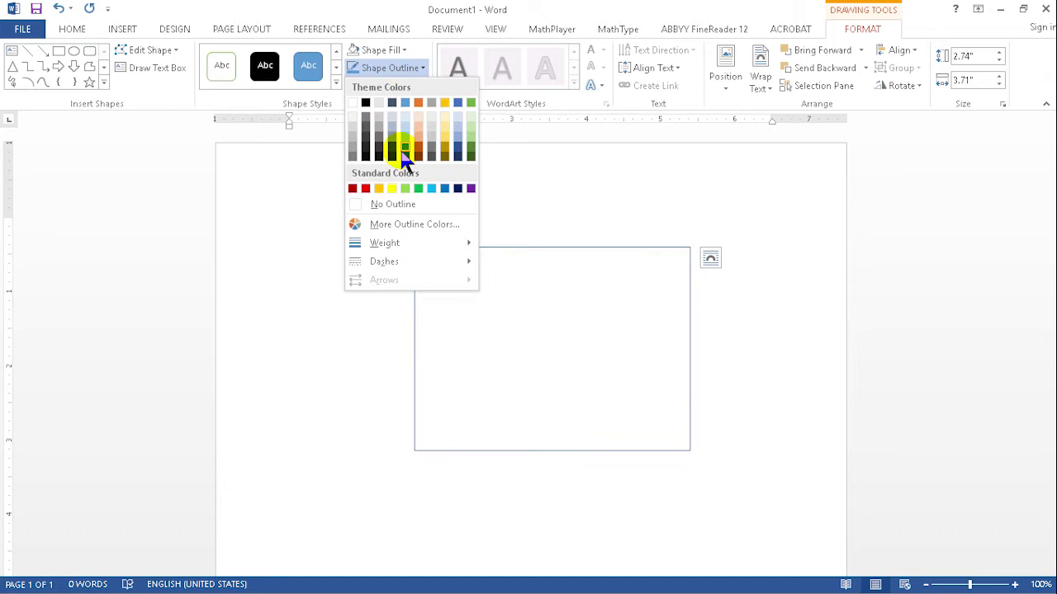
mouse_move(385, 242)
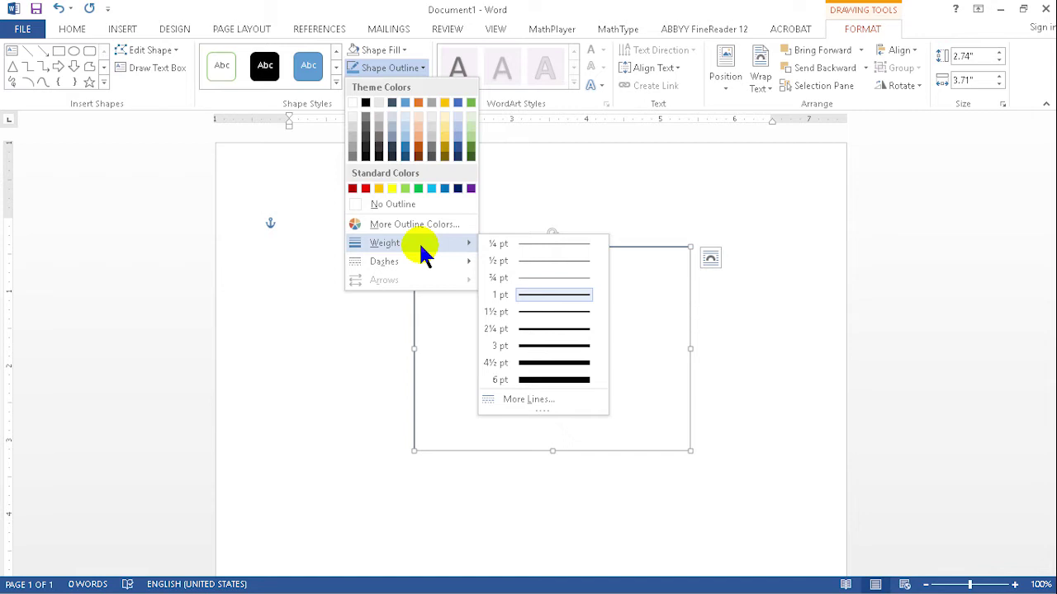
click(495, 261)
click(400, 67)
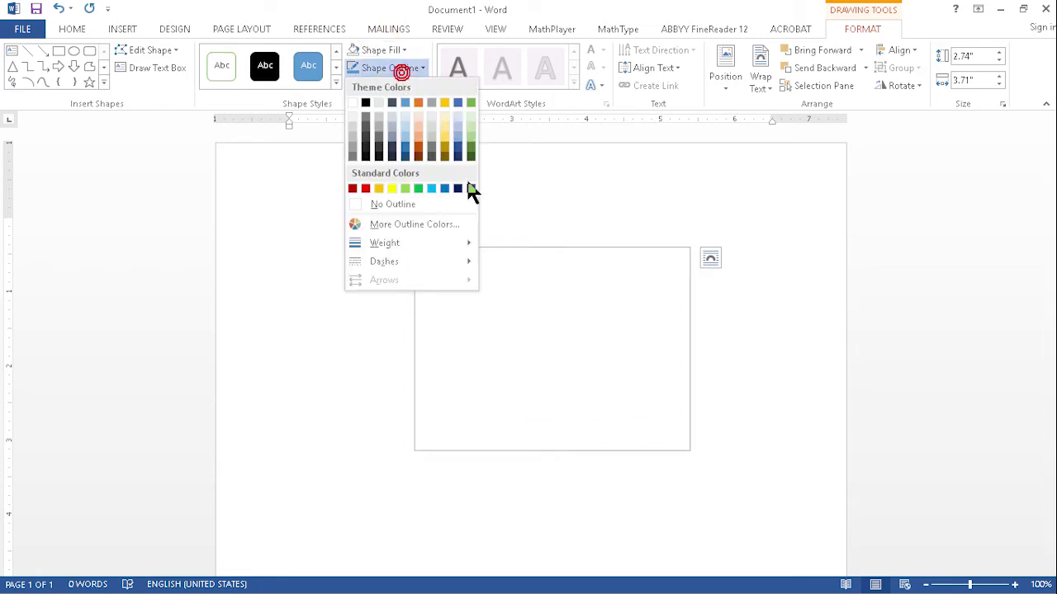
click(398, 243)
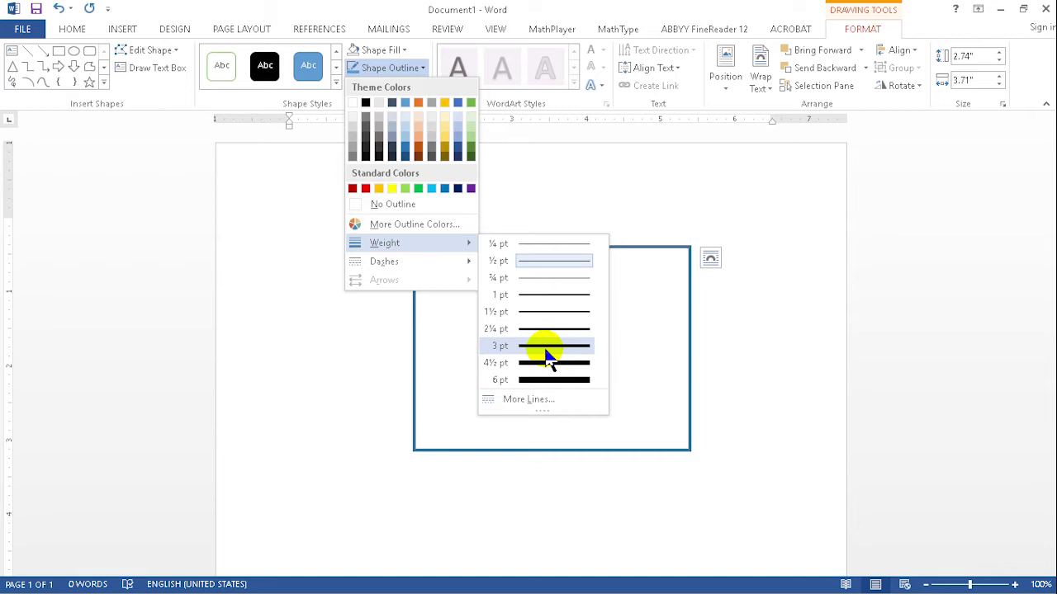
click(545, 347)
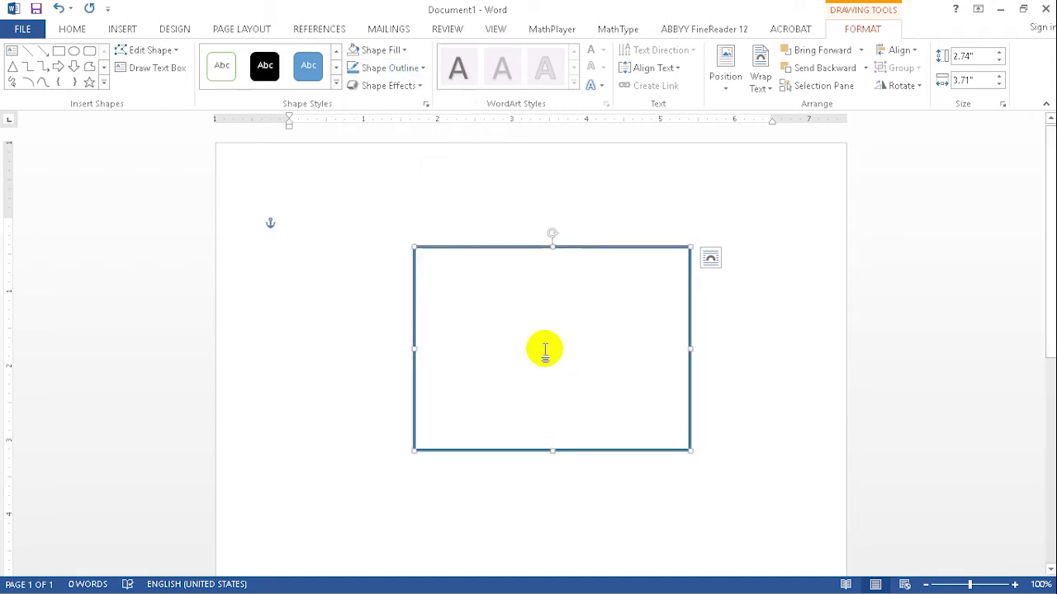
Change the rectangle's outline colour to Black from the Theme Colors
click(402, 68)
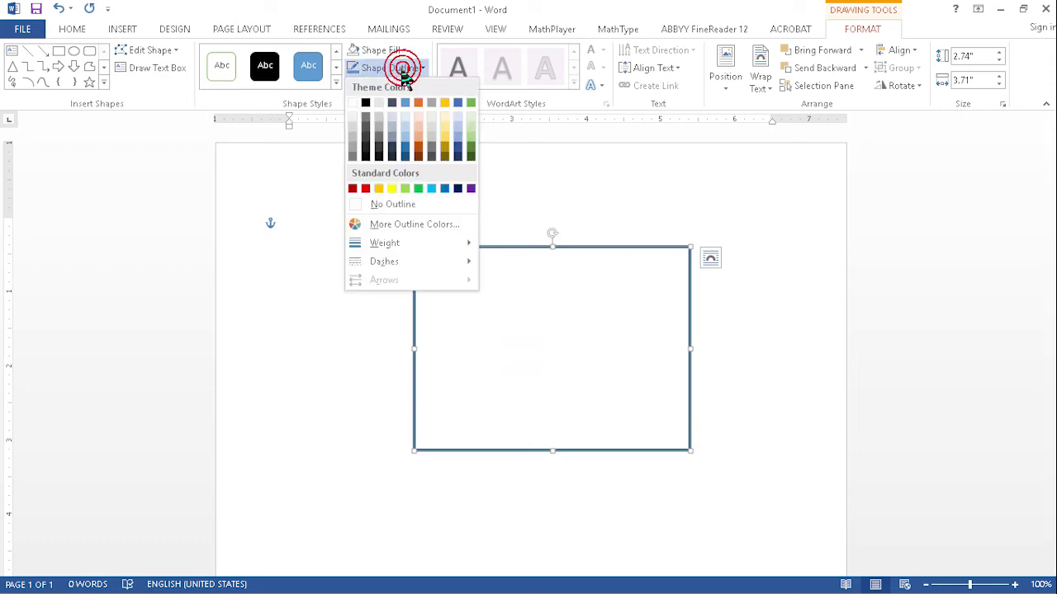
mouse_move(385, 243)
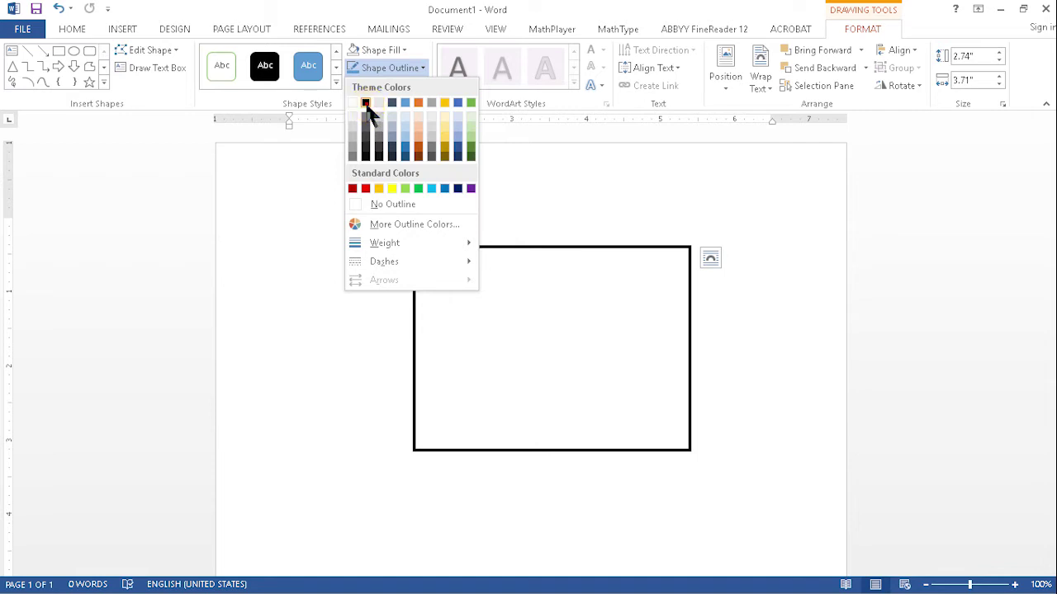
click(366, 103)
click(730, 365)
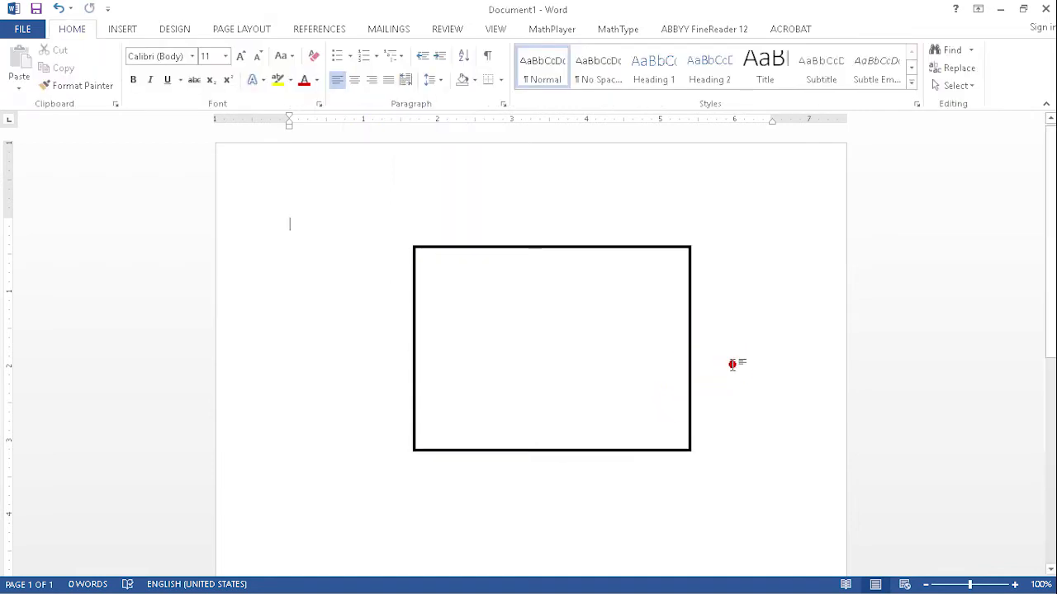
click(688, 340)
click(689, 340)
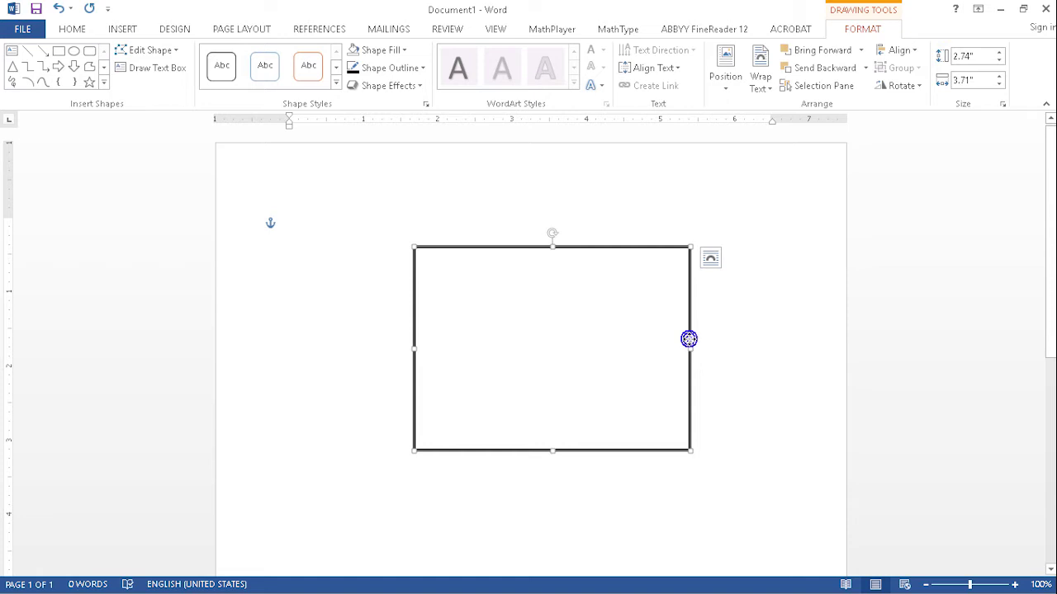
right_click(689, 342)
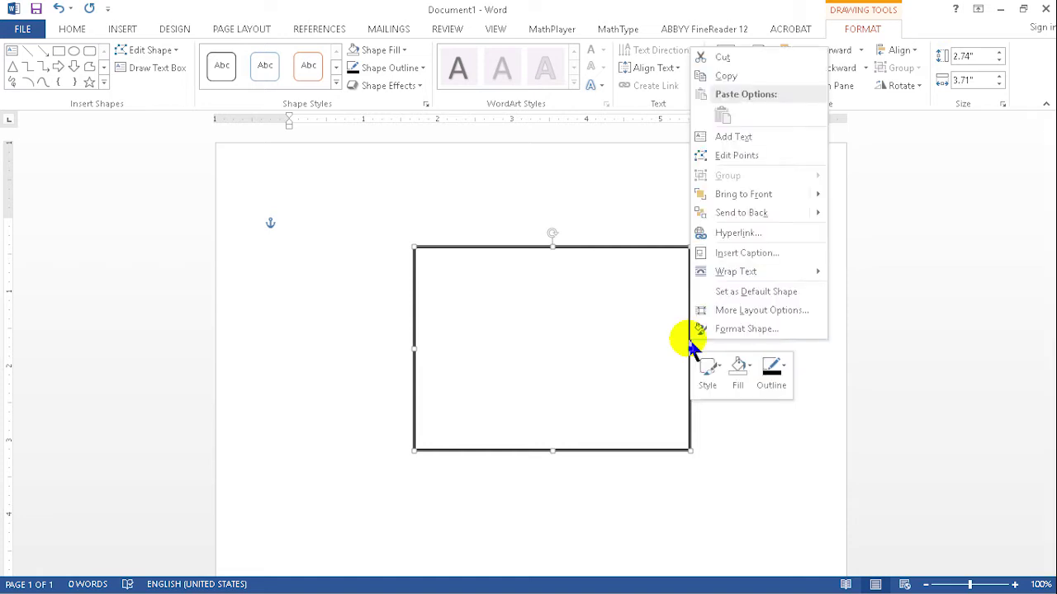
click(668, 340)
click(623, 314)
click(673, 246)
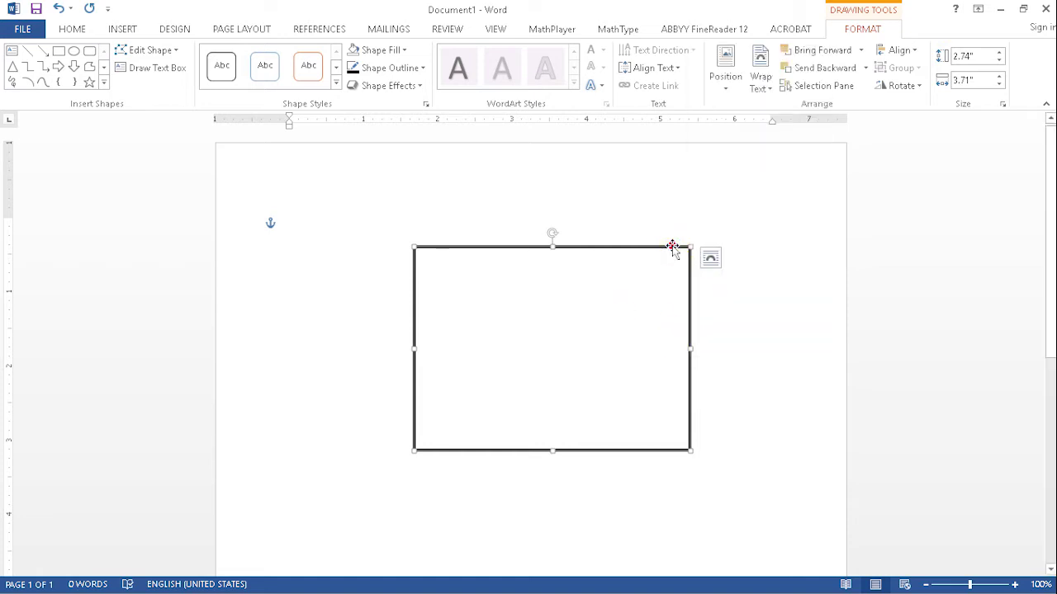
click(708, 252)
click(689, 268)
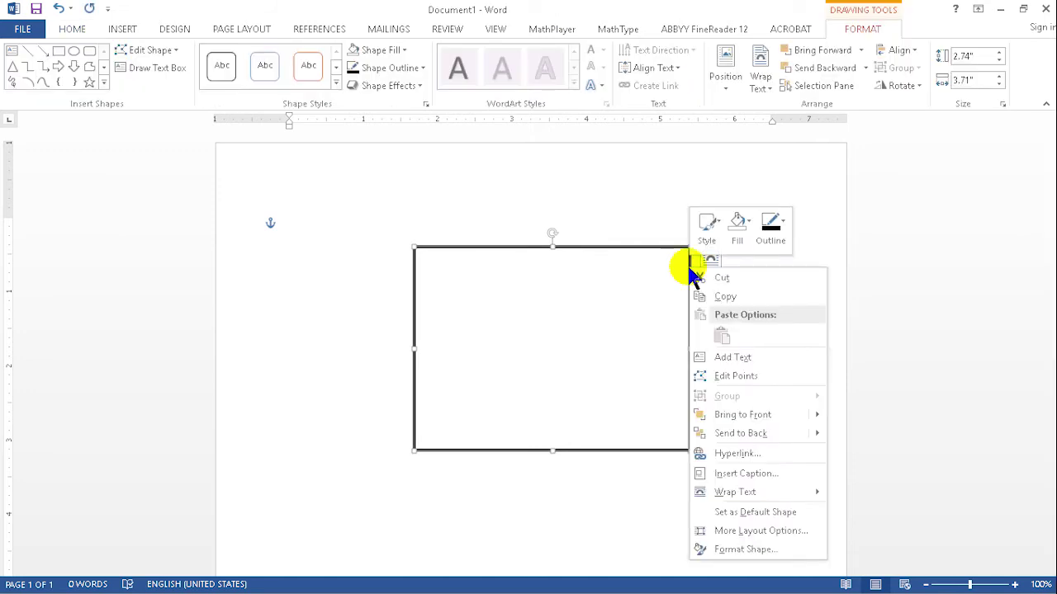
click(495, 33)
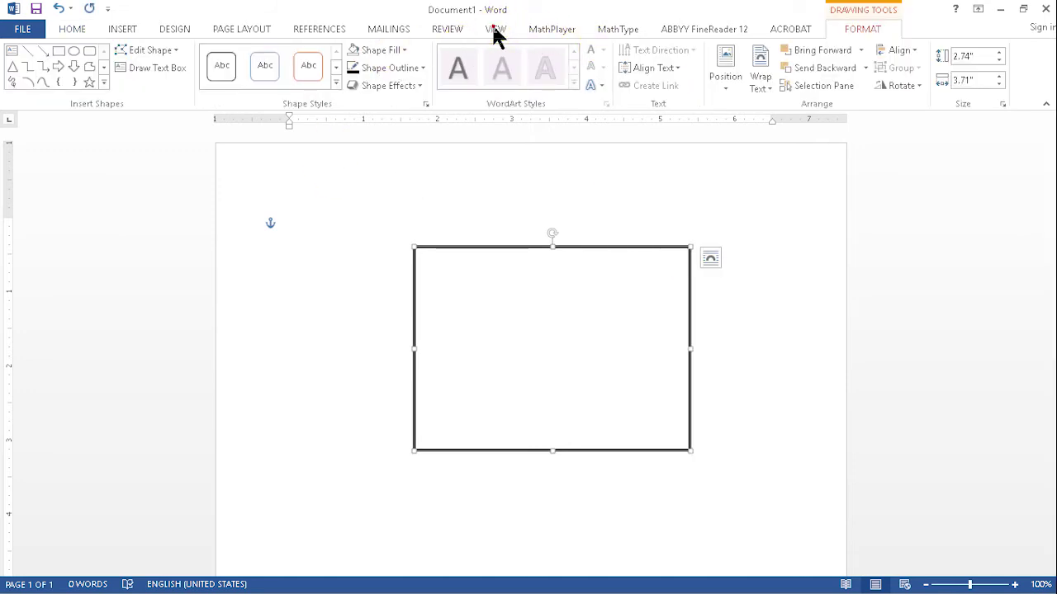
click(496, 33)
click(452, 30)
click(488, 30)
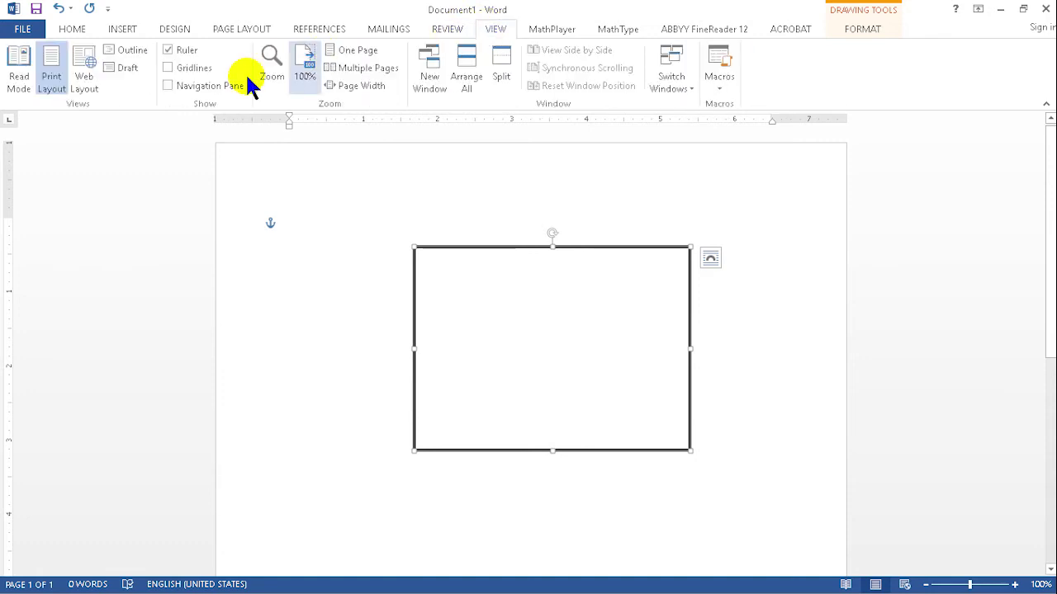
click(219, 88)
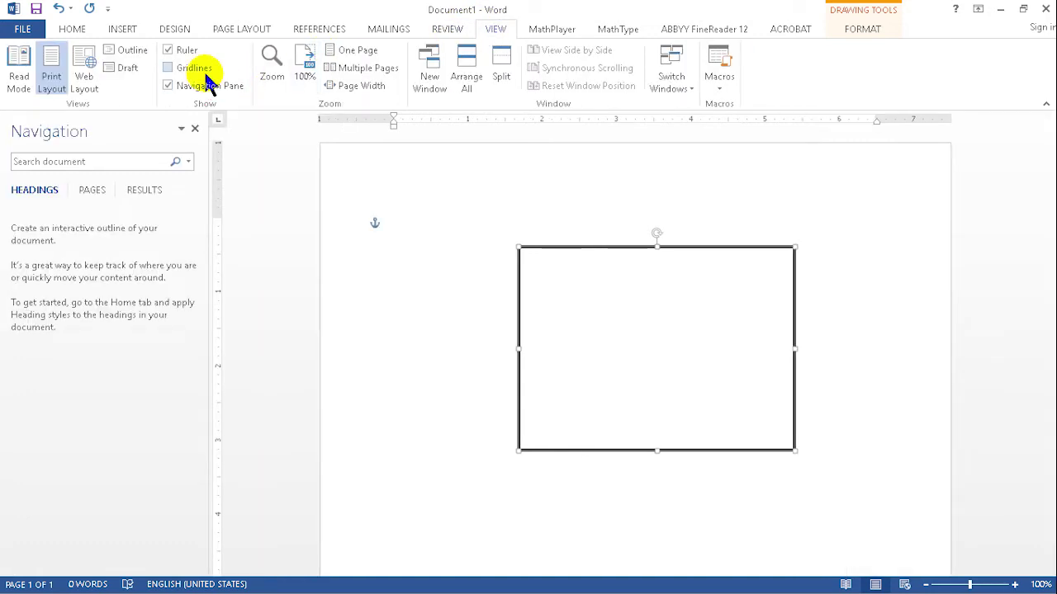
click(136, 30)
click(553, 250)
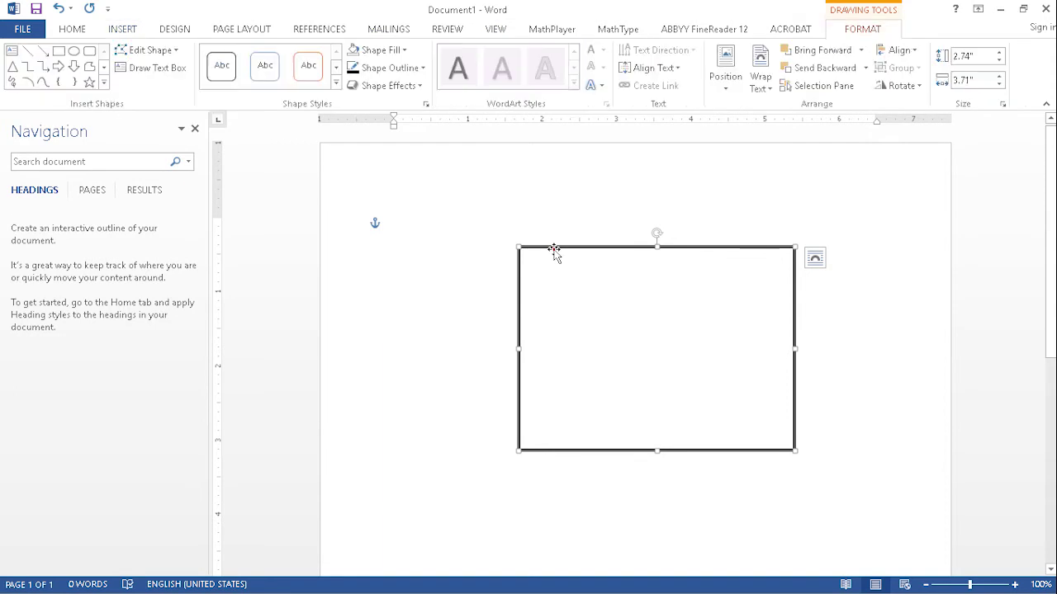
click(196, 129)
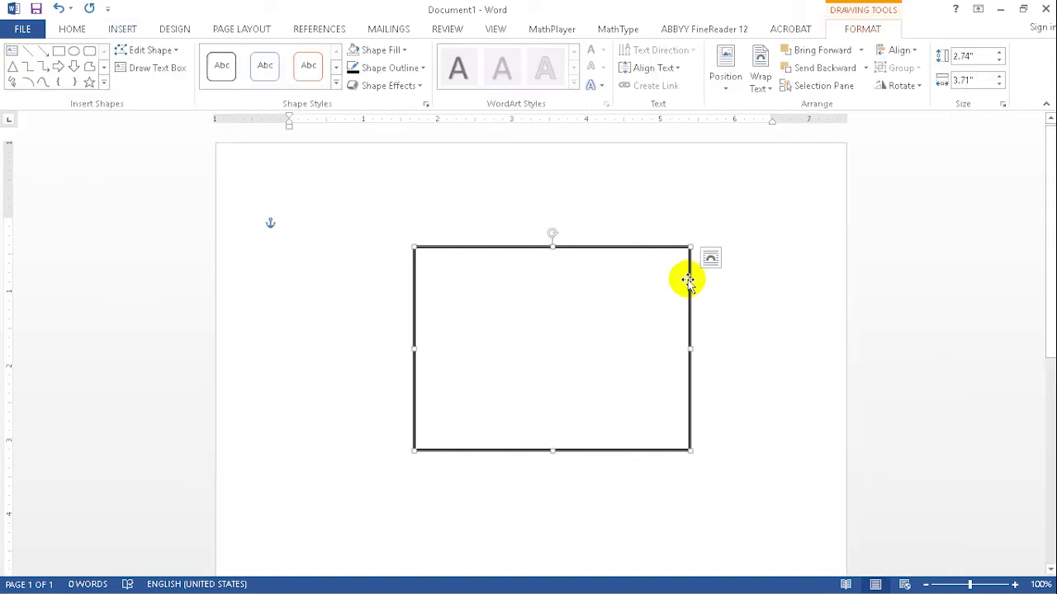
click(602, 281)
click(607, 253)
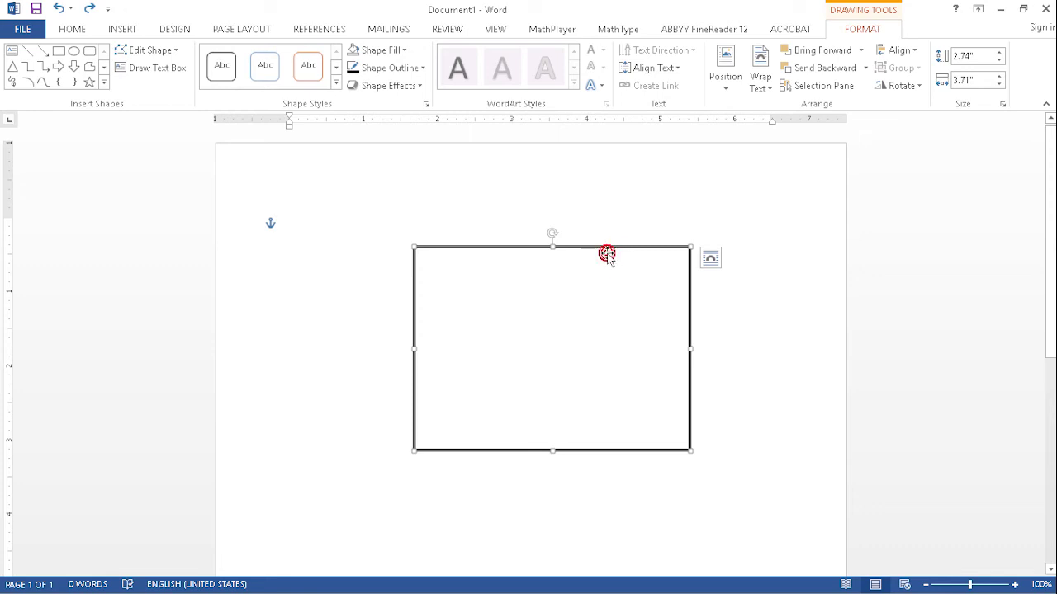
click(500, 31)
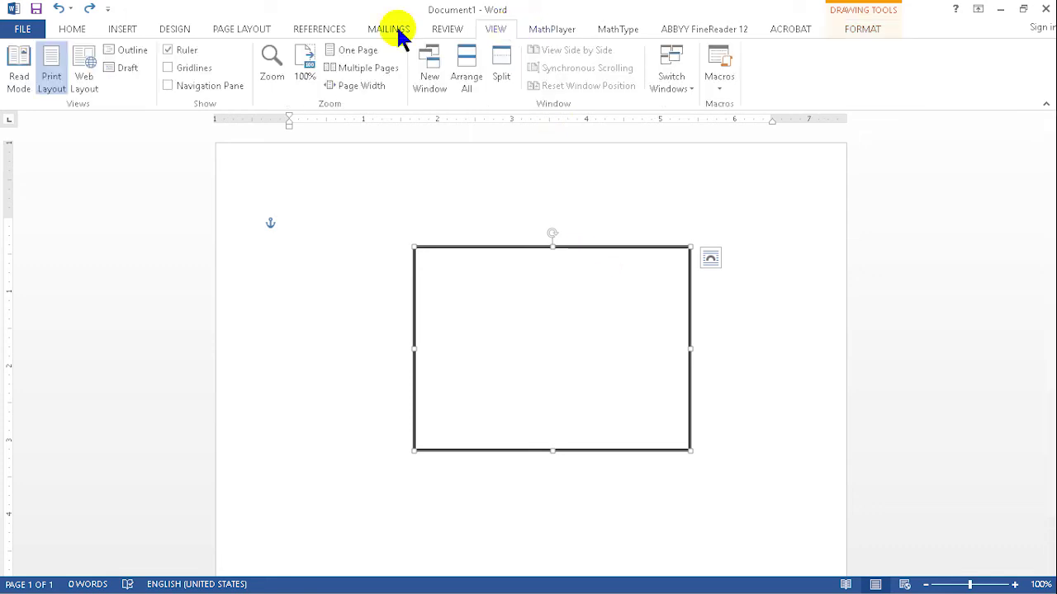
click(186, 65)
click(186, 67)
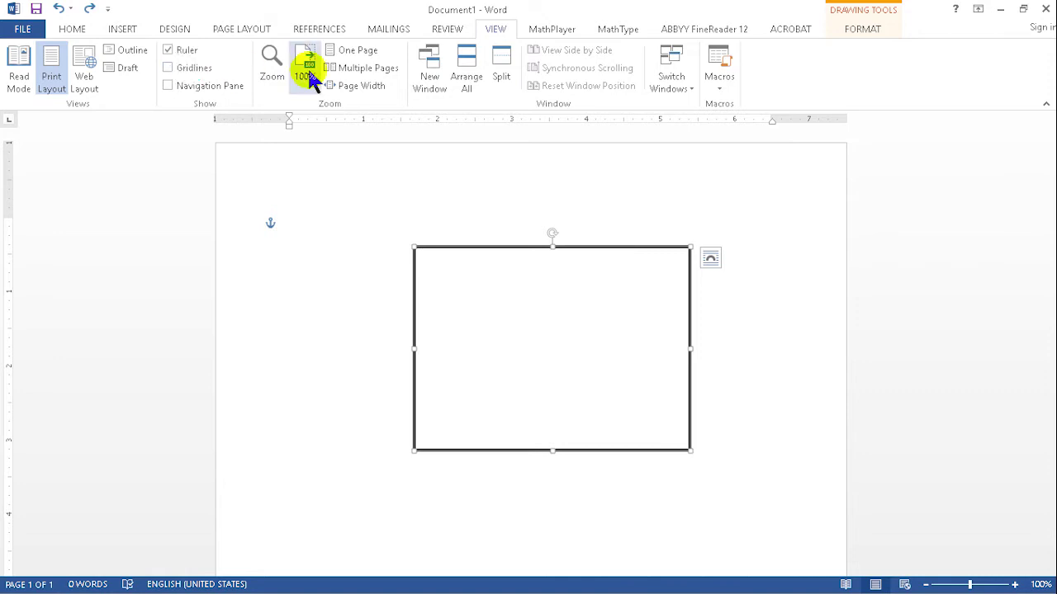
click(173, 32)
click(122, 31)
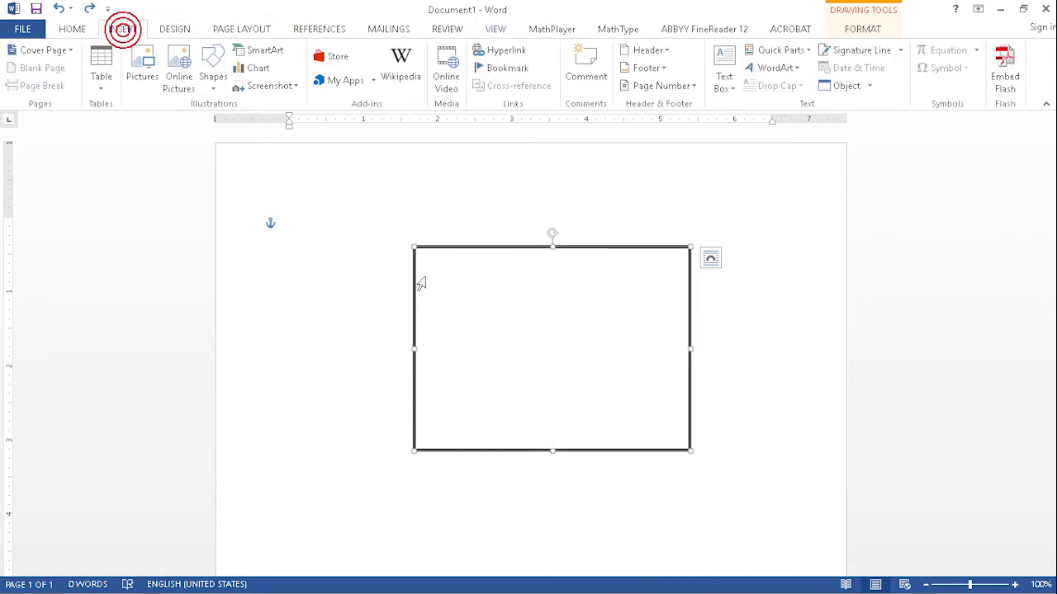
click(737, 347)
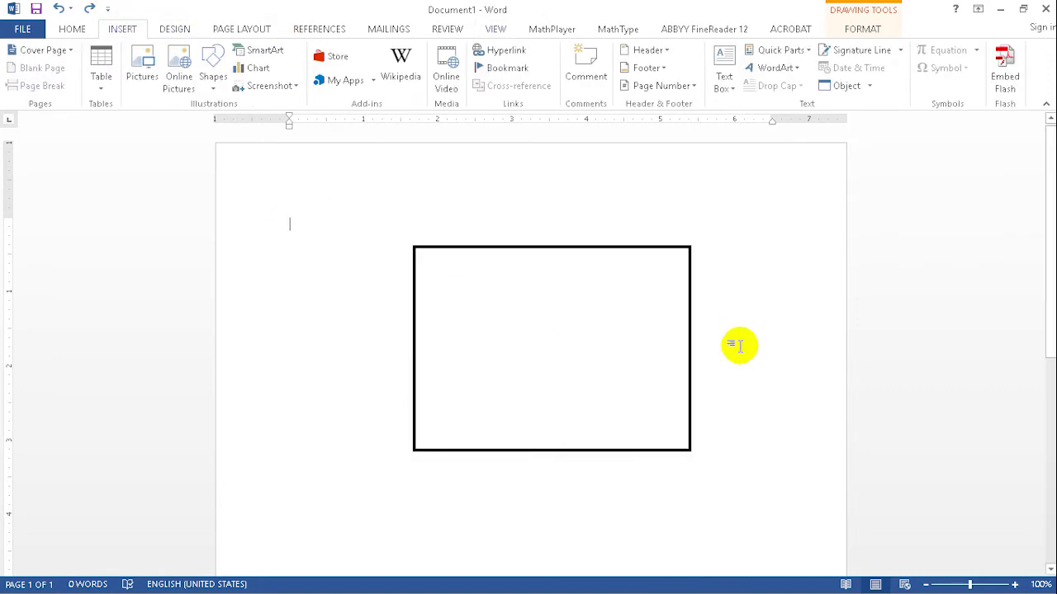
click(636, 248)
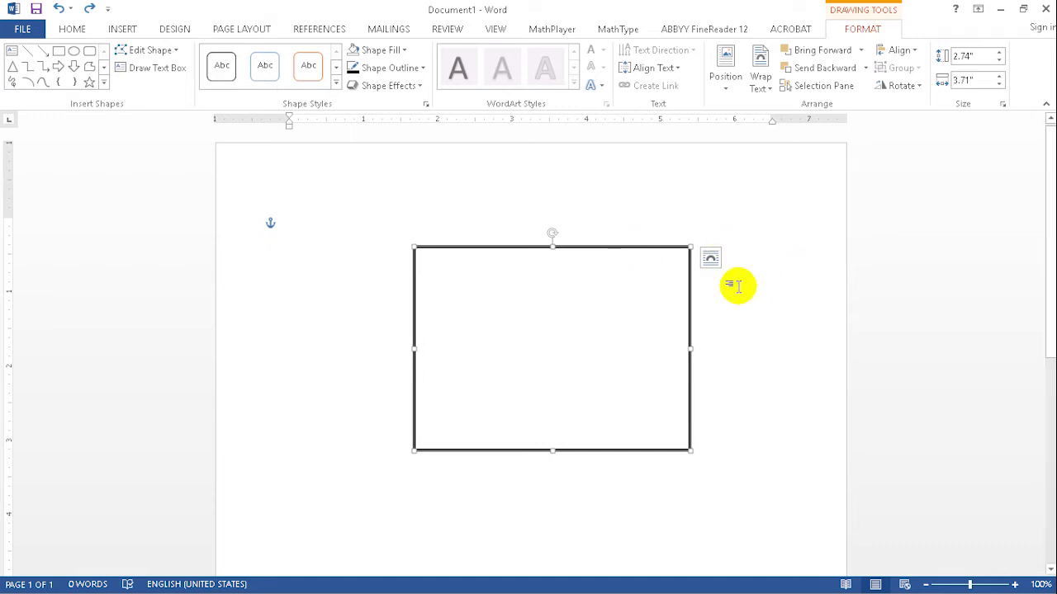
ctrl+scroll(686, 273, down, 3)
ctrl+scroll(686, 274, down, 2)
click(606, 300)
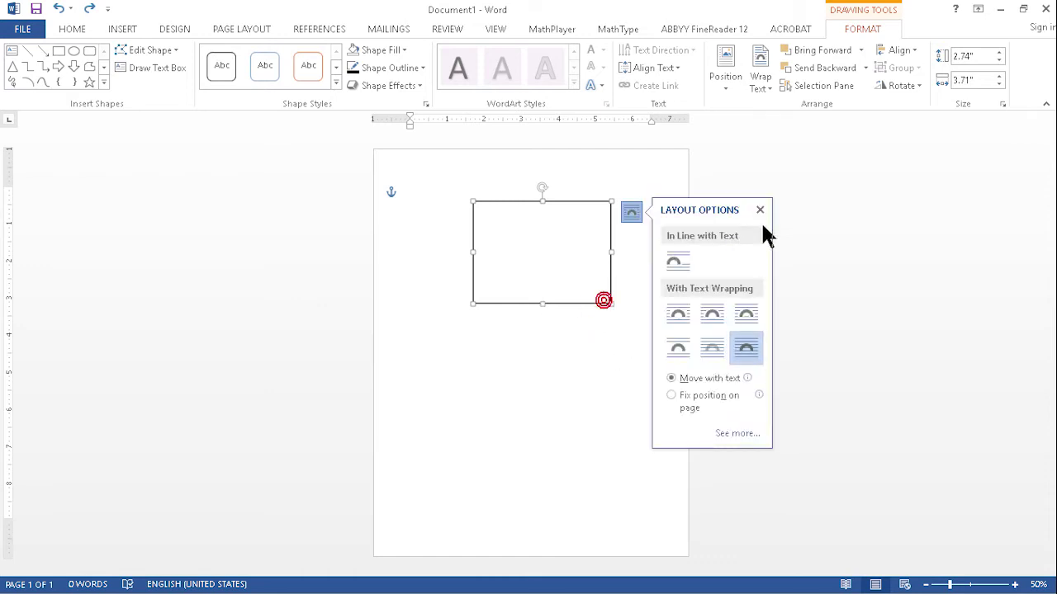
click(759, 210)
click(562, 204)
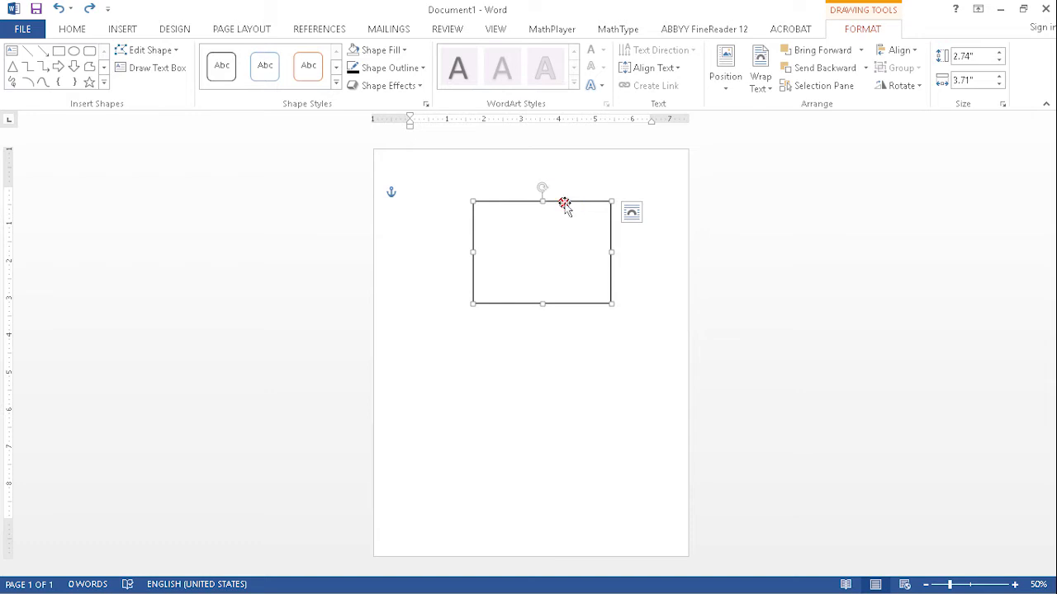
click(137, 29)
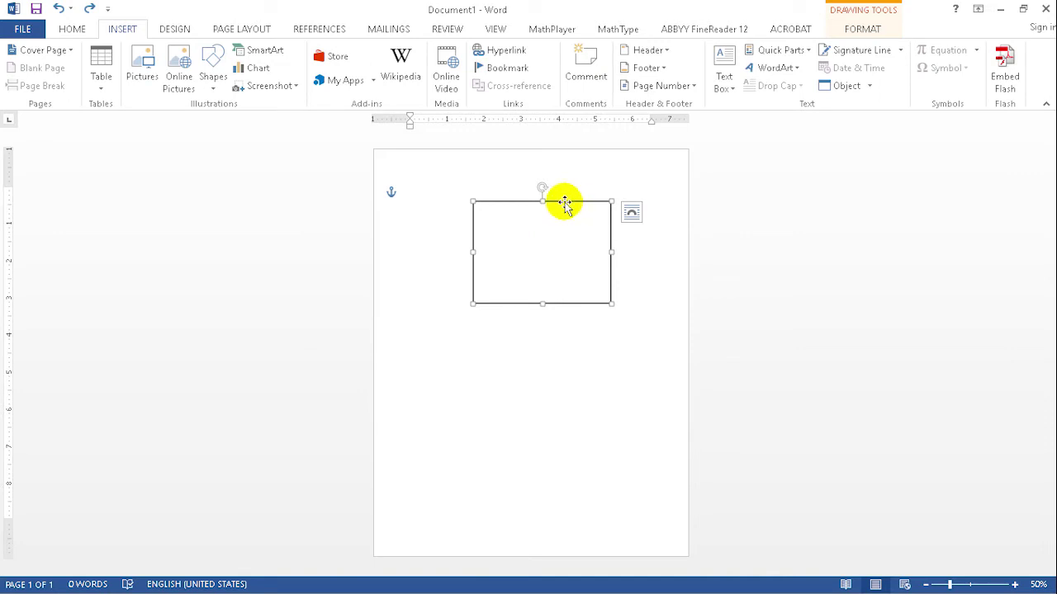
double_click(559, 204)
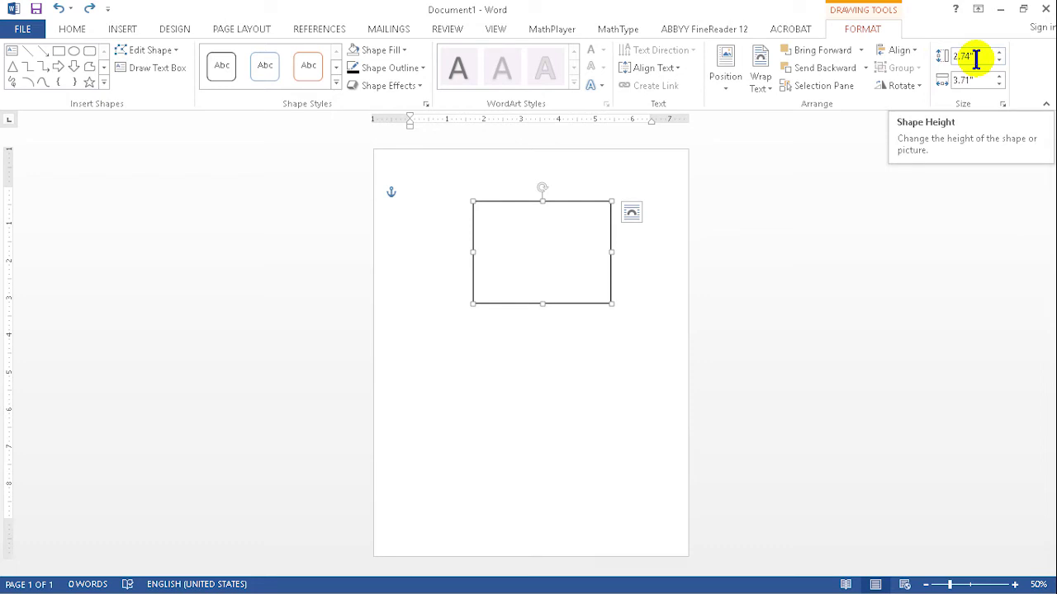
Set the rectangle's Shape Height to 2.5" and Shape Width to 3.5"
click(973, 81)
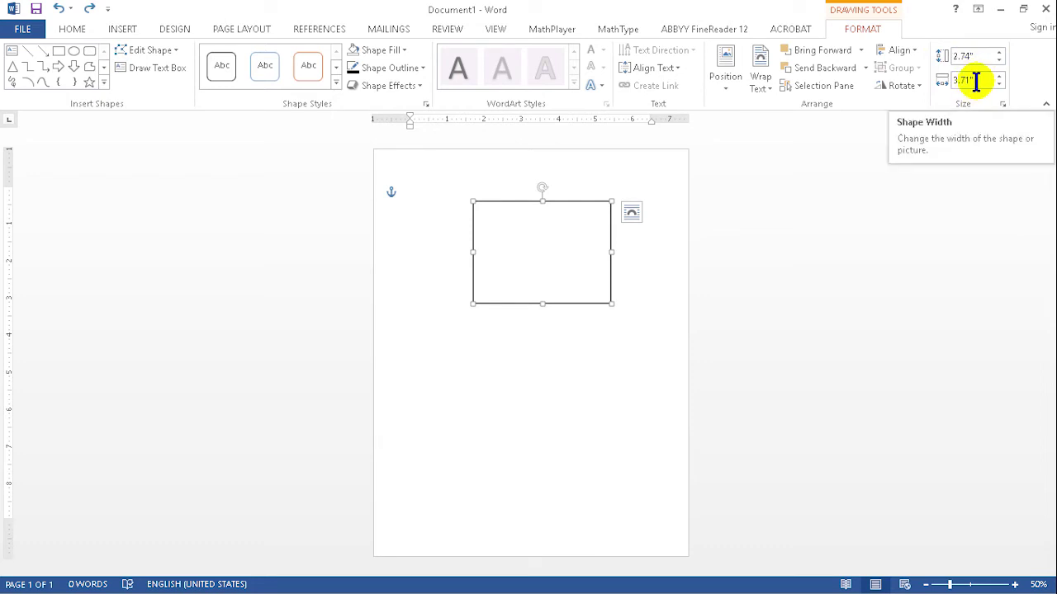
click(980, 60)
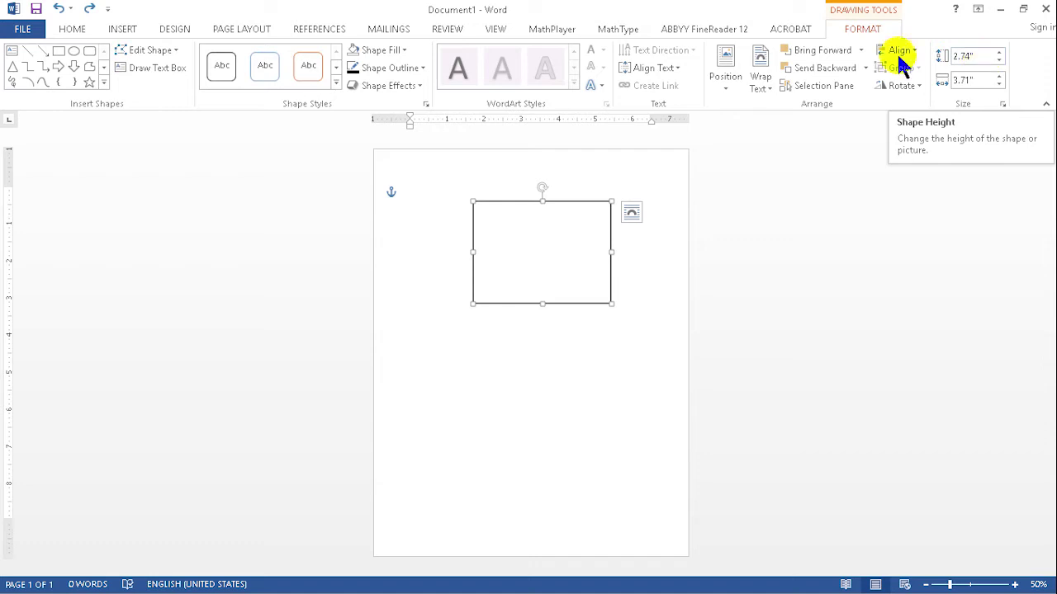
click(986, 55)
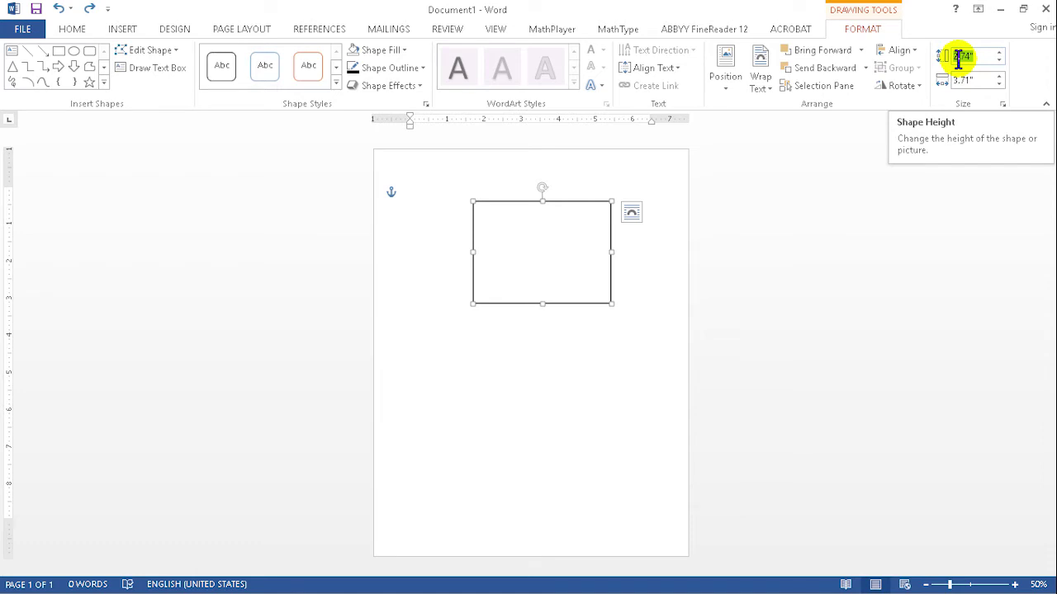
text(2.5)
key(Return)
click(985, 80)
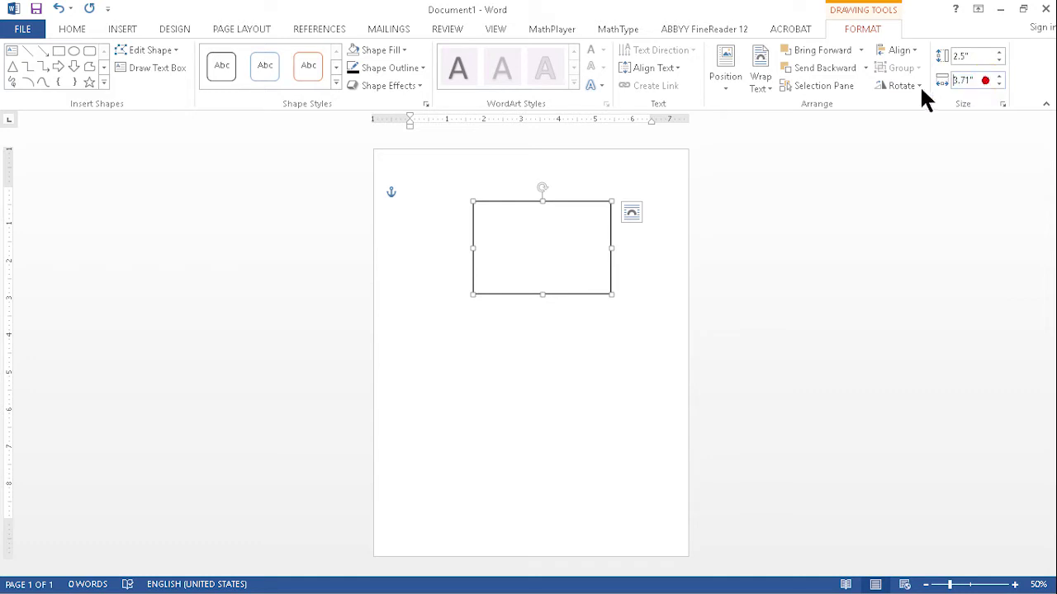
drag(979, 80, 933, 87)
text(3.5)
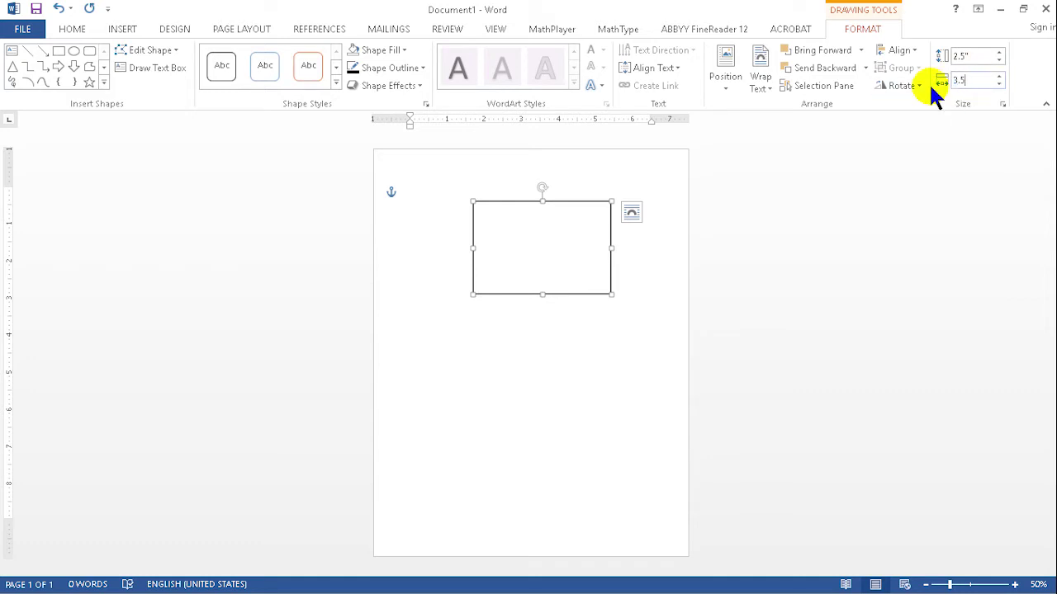
key(Return)
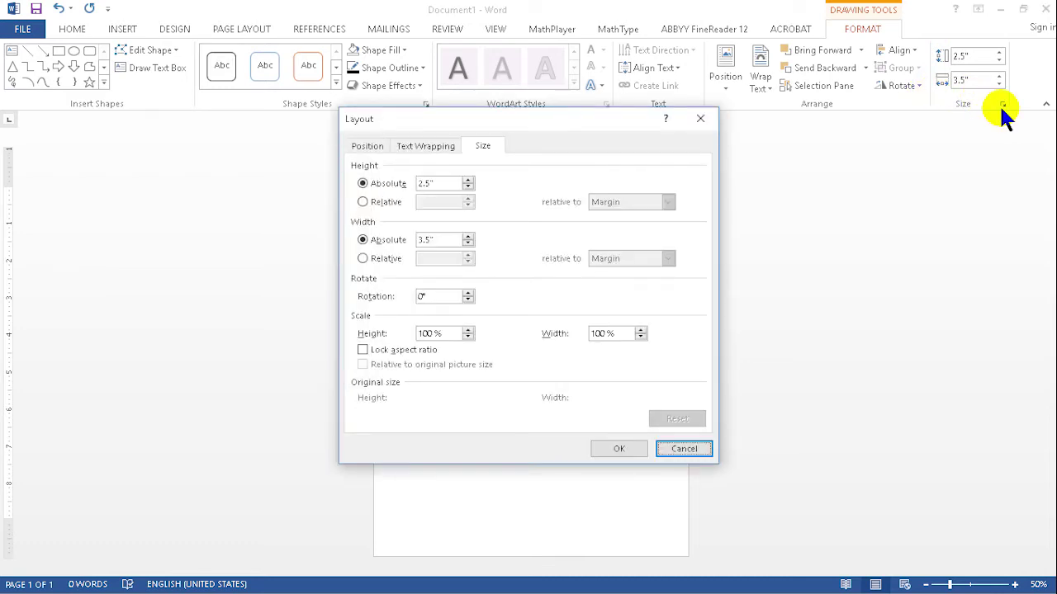
Review the Layout dialog's Text Wrapping, Position and Size tabs, then confirm with OK
click(424, 145)
click(379, 146)
click(473, 148)
click(624, 448)
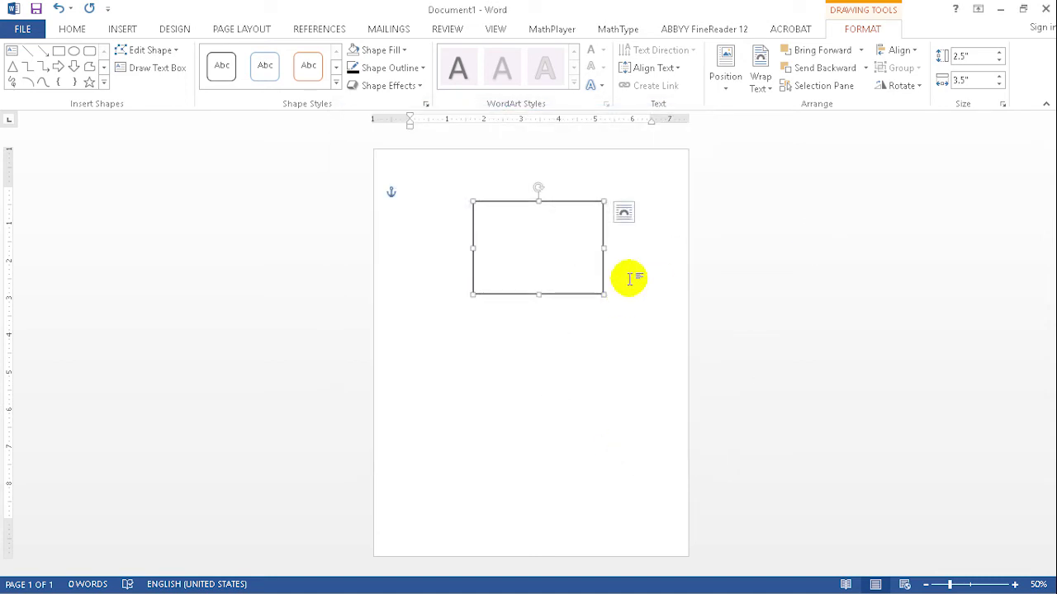
Reselect the rectangle to verify its 2.5" height, then deselect it
click(629, 278)
click(582, 293)
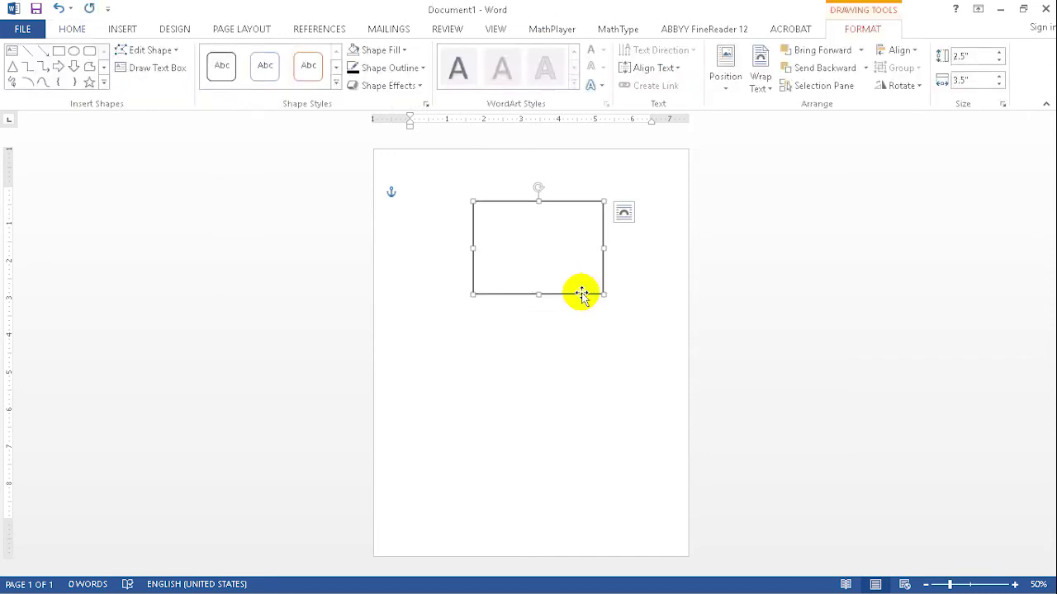
click(579, 292)
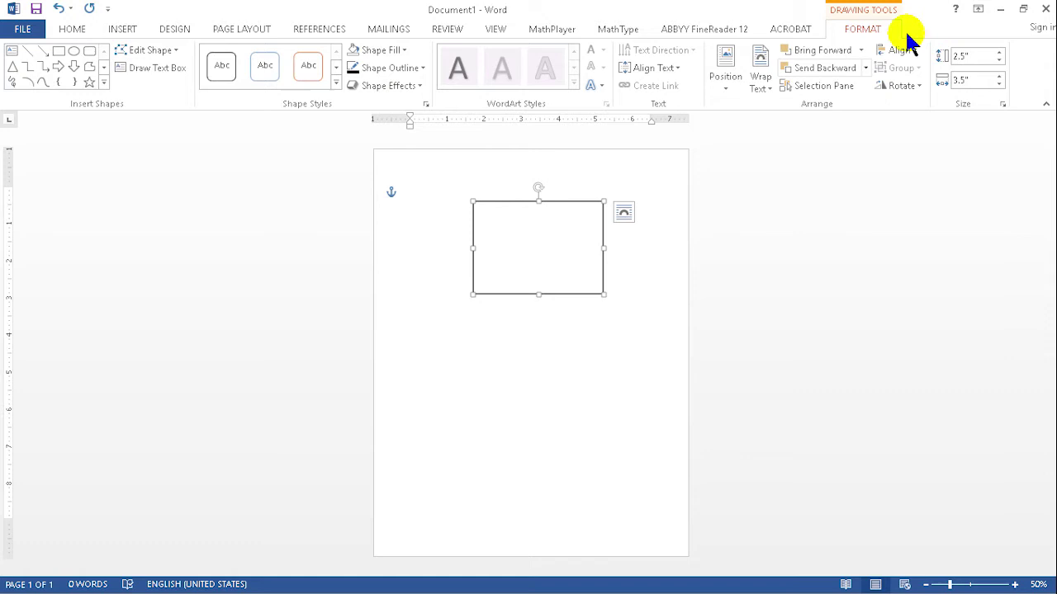
click(973, 56)
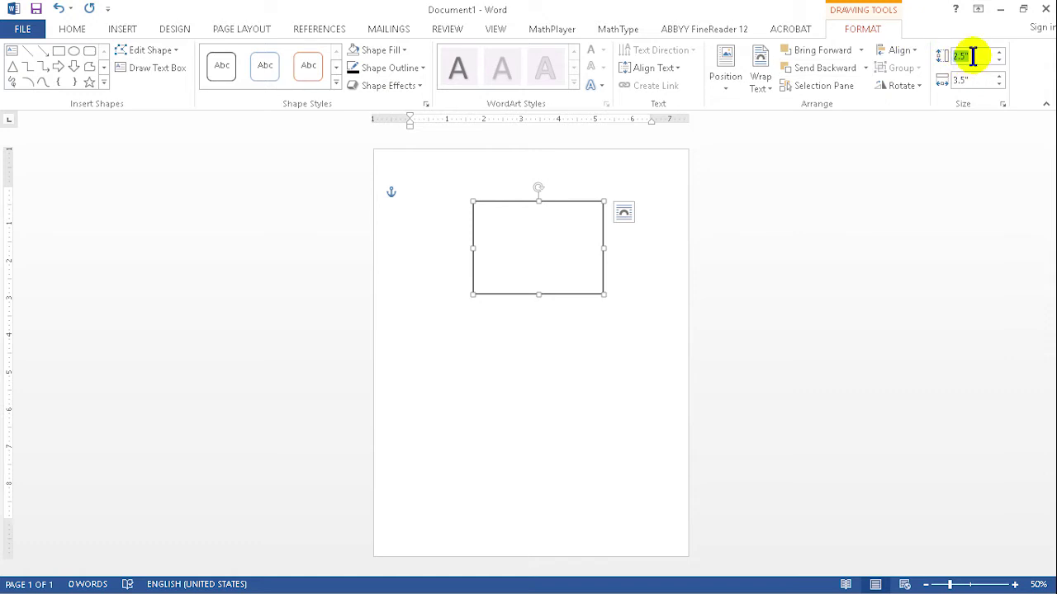
click(641, 358)
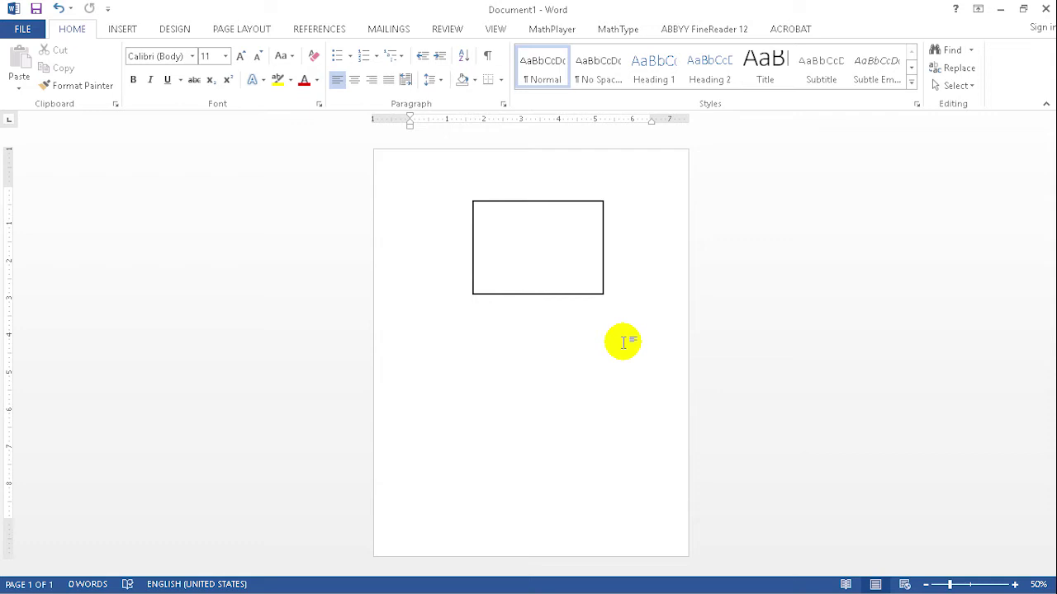
Select the rectangle and open the Shapes gallery from the Insert tab
click(546, 201)
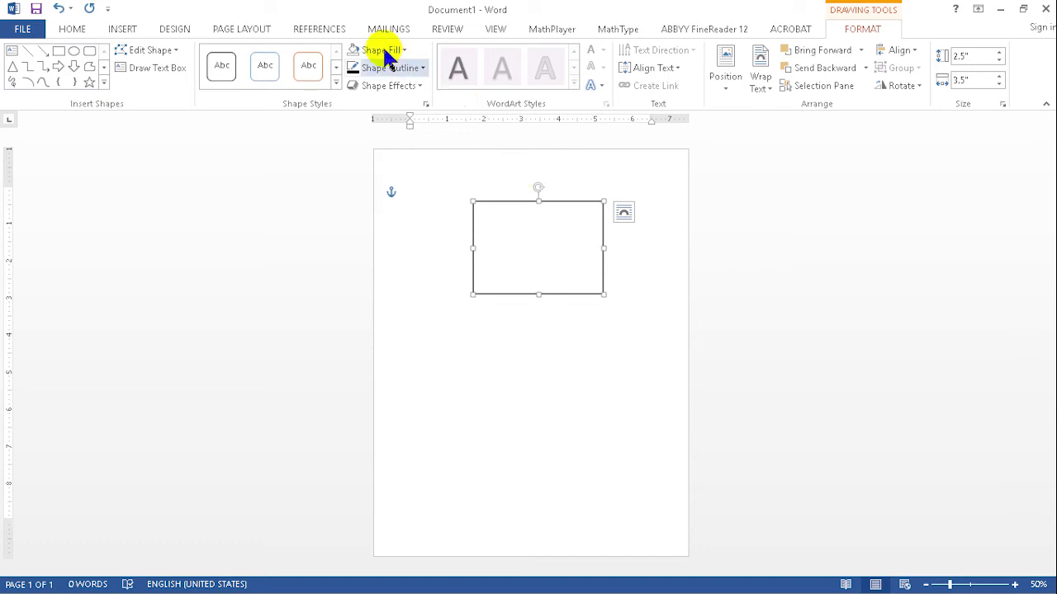
click(120, 24)
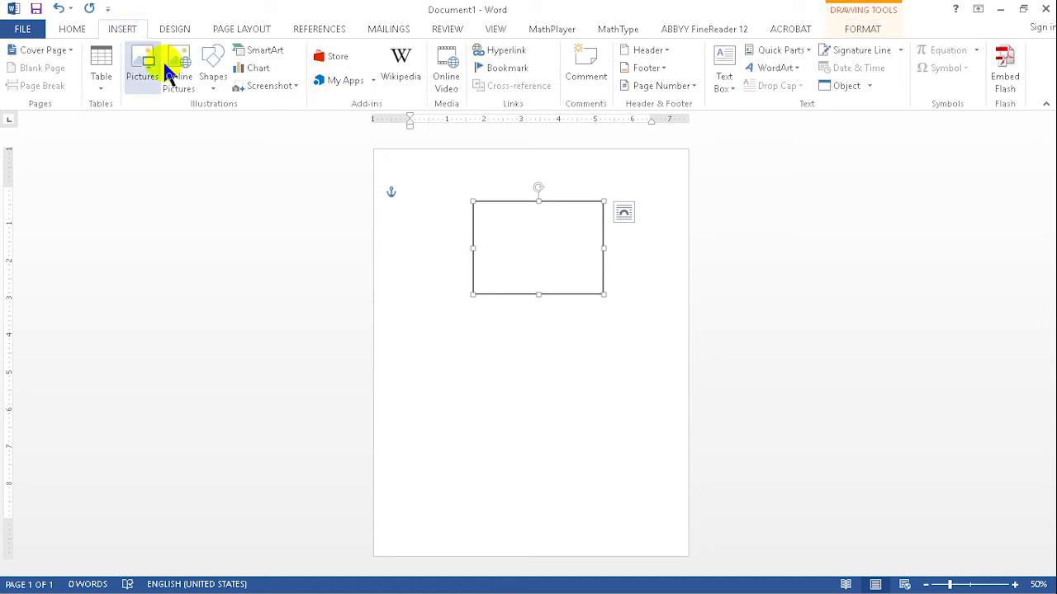
click(213, 86)
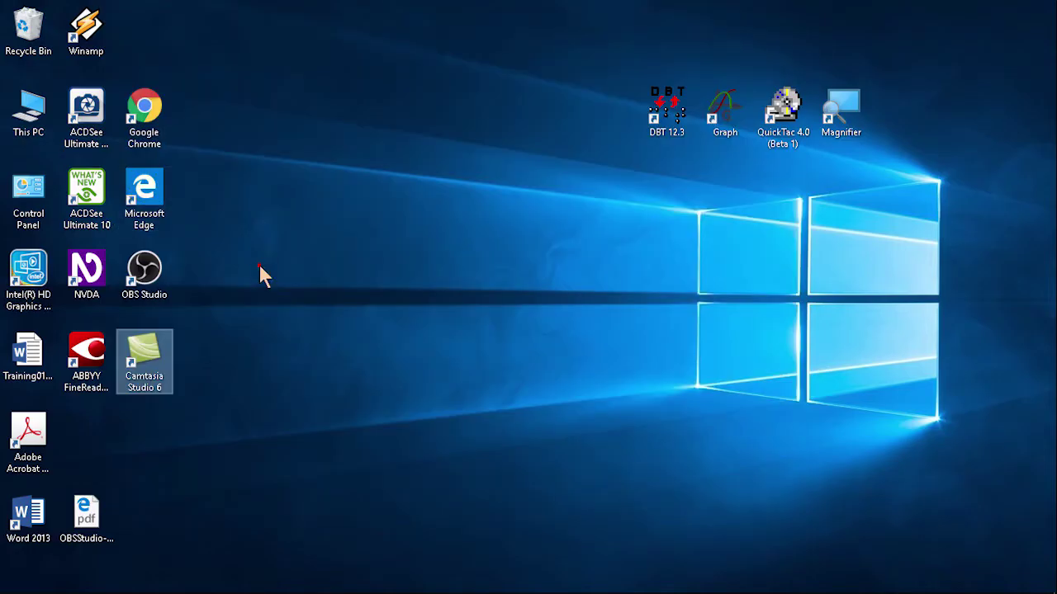
Start Windows Magnifier, restore Word, then reopen and close the Shapes gallery
double_click(841, 111)
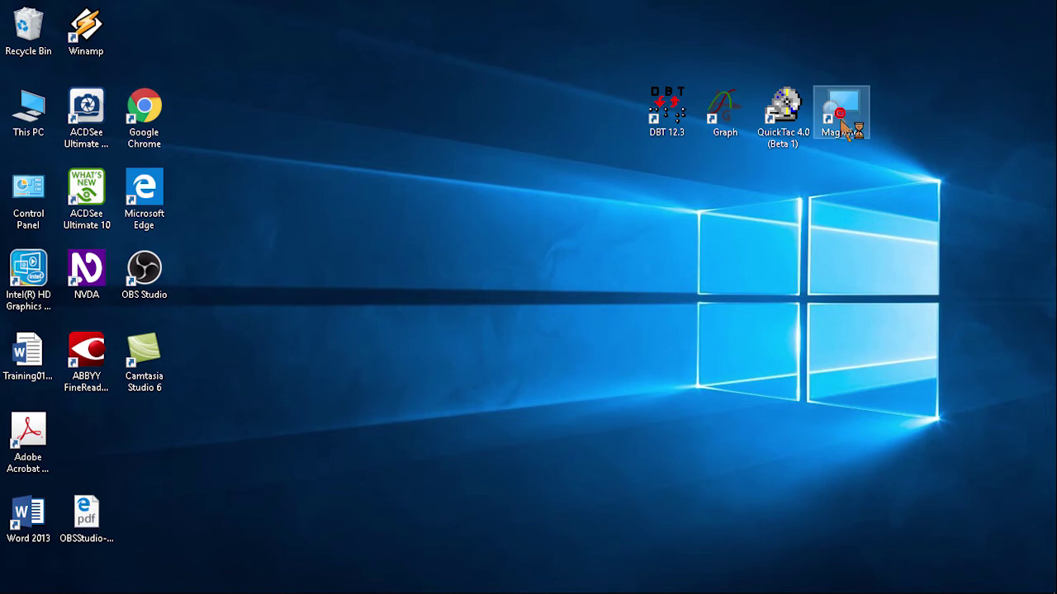
click(214, 582)
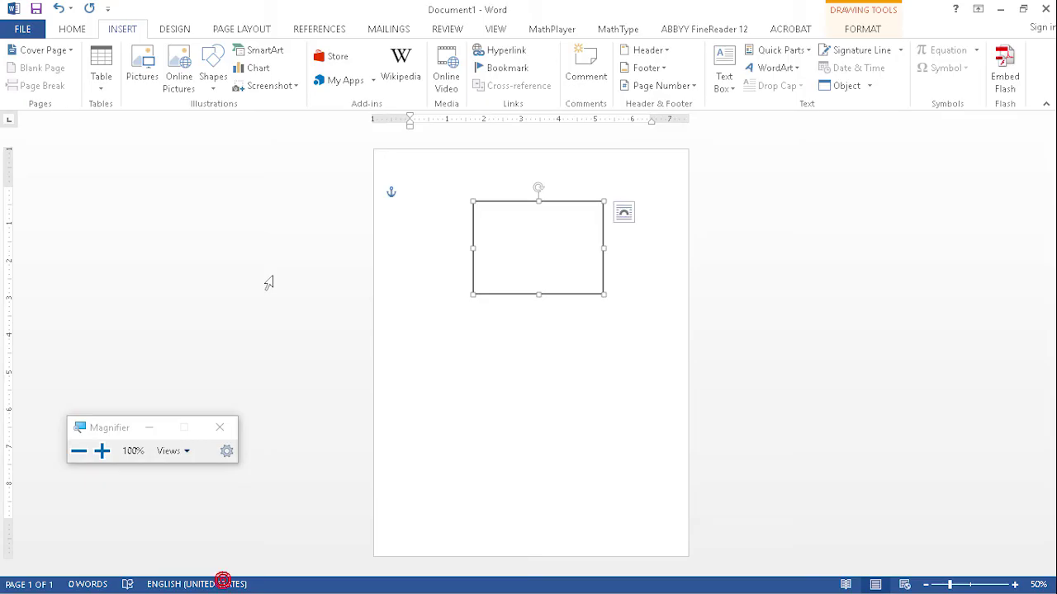
click(212, 76)
click(154, 427)
click(213, 76)
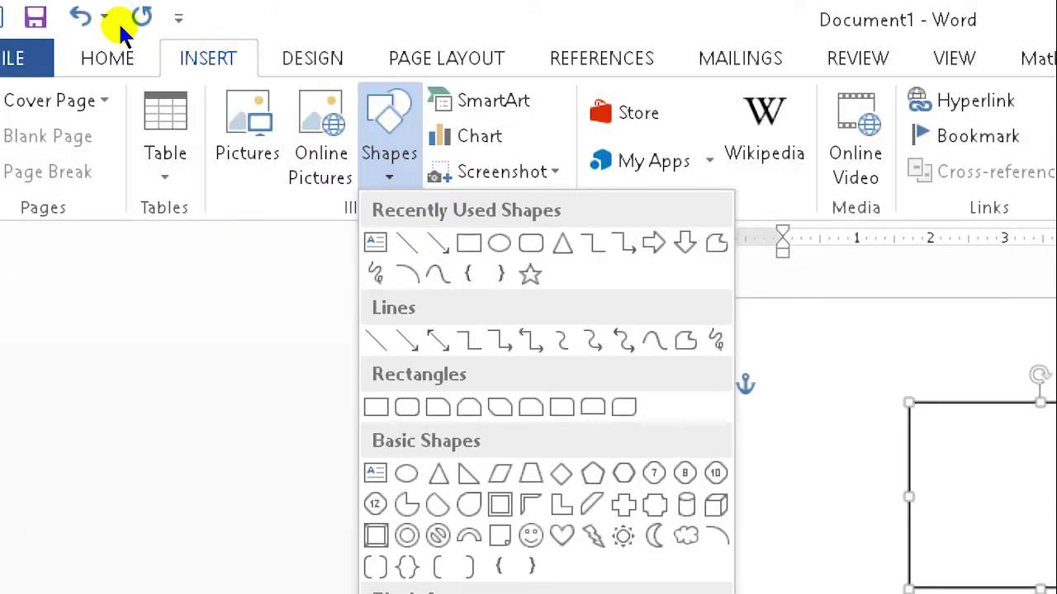
key(Escape)
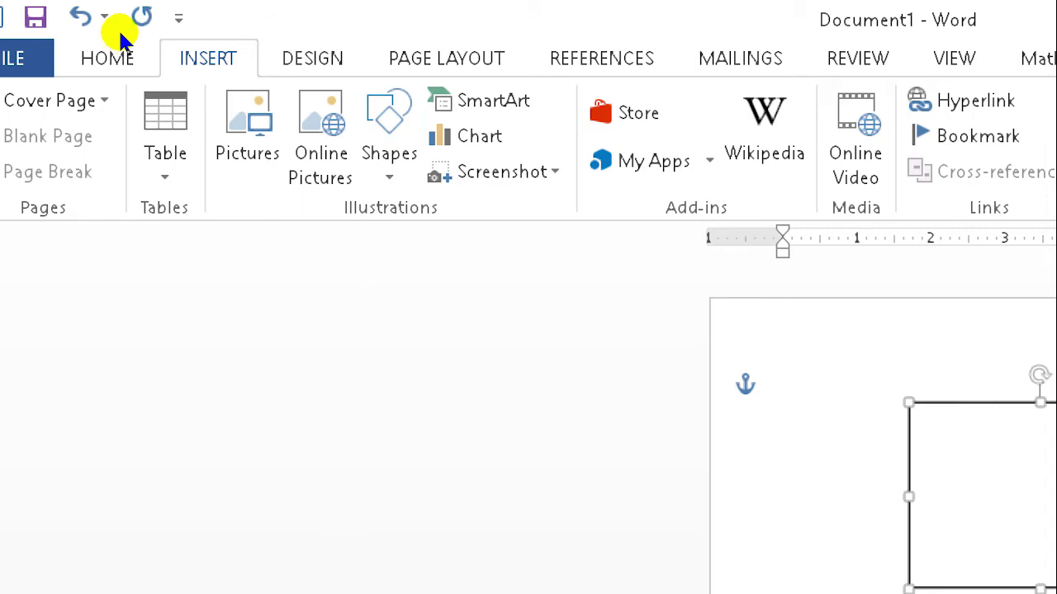
click(389, 132)
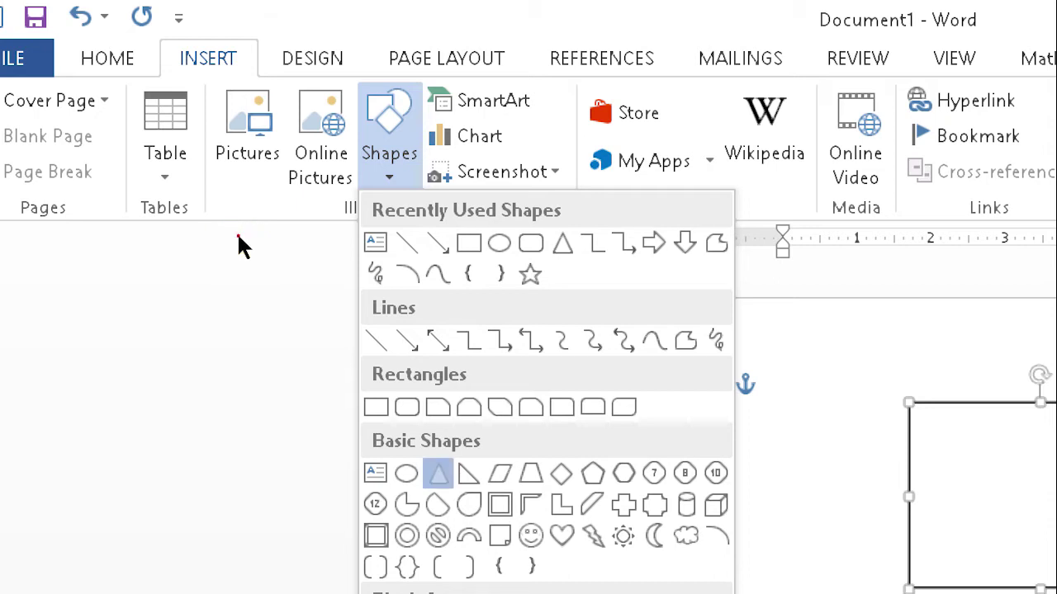
key(Return)
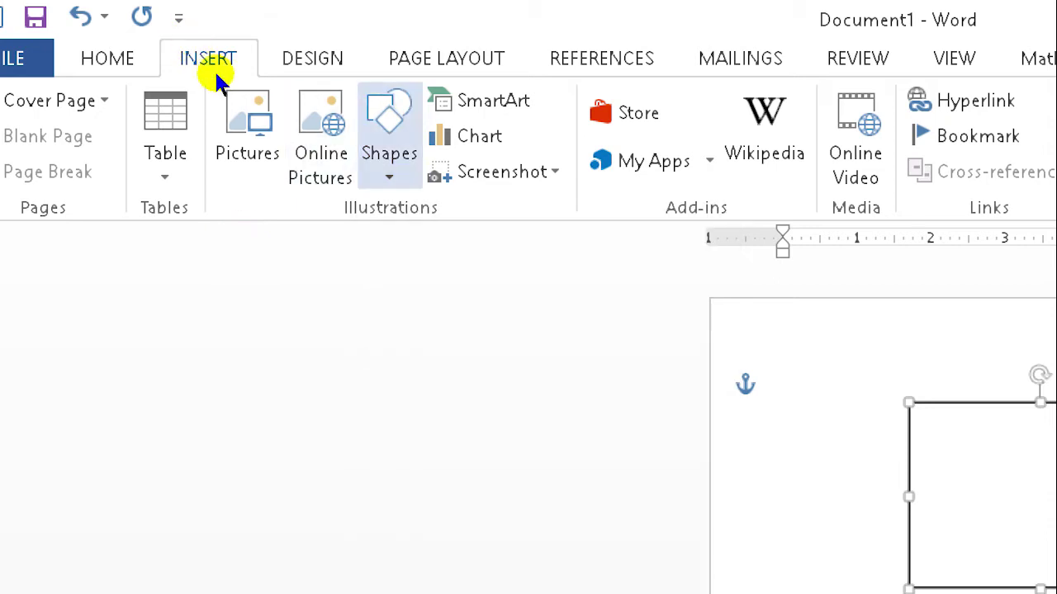
key(Return)
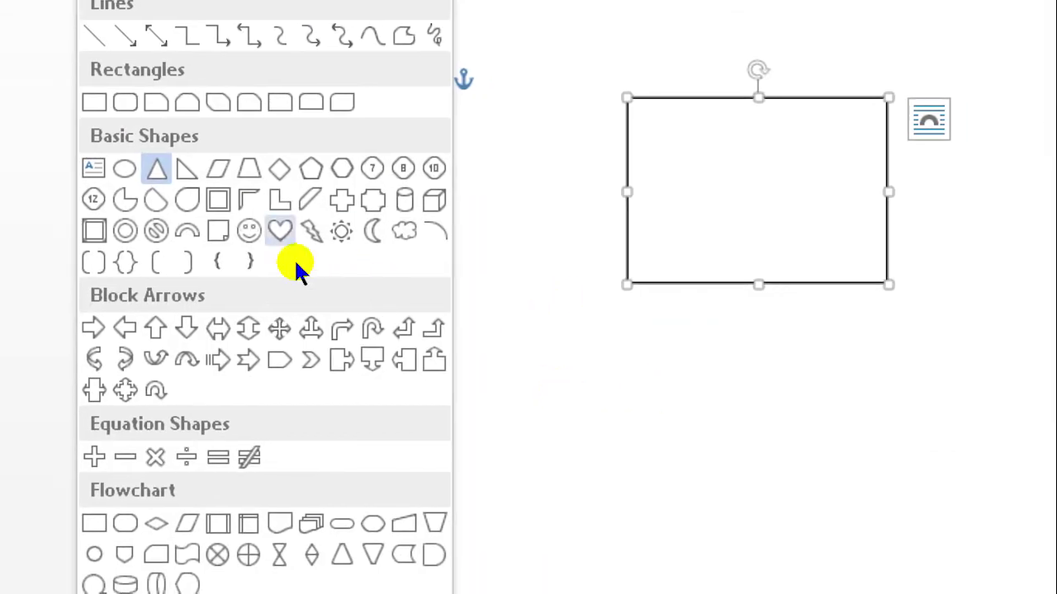
click(236, 234)
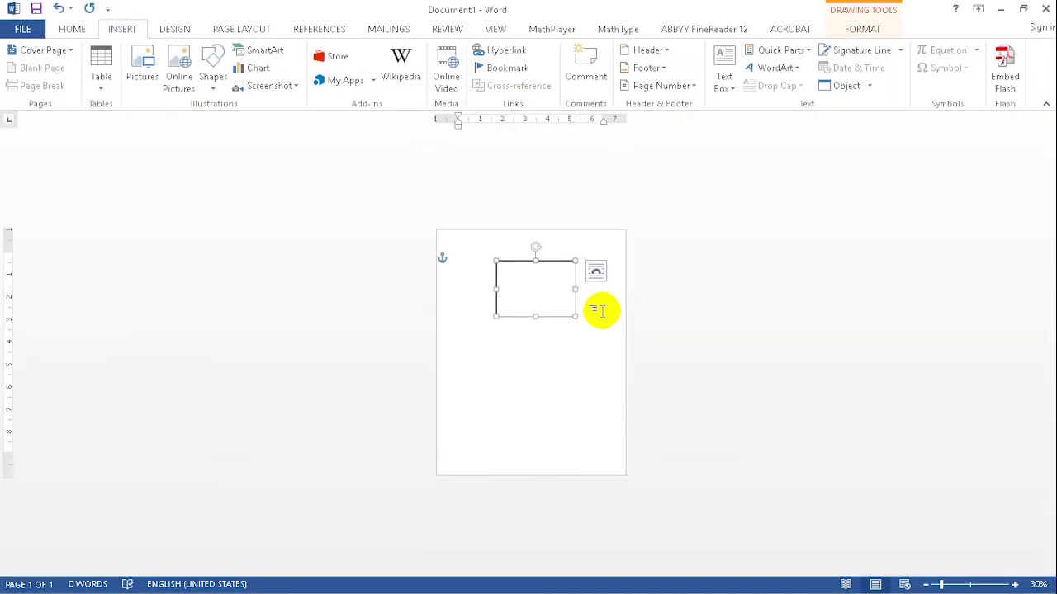
Draw an isosceles triangle below the rectangle and nudge it slightly left and up
ctrl+scroll(494, 400, up, 2)
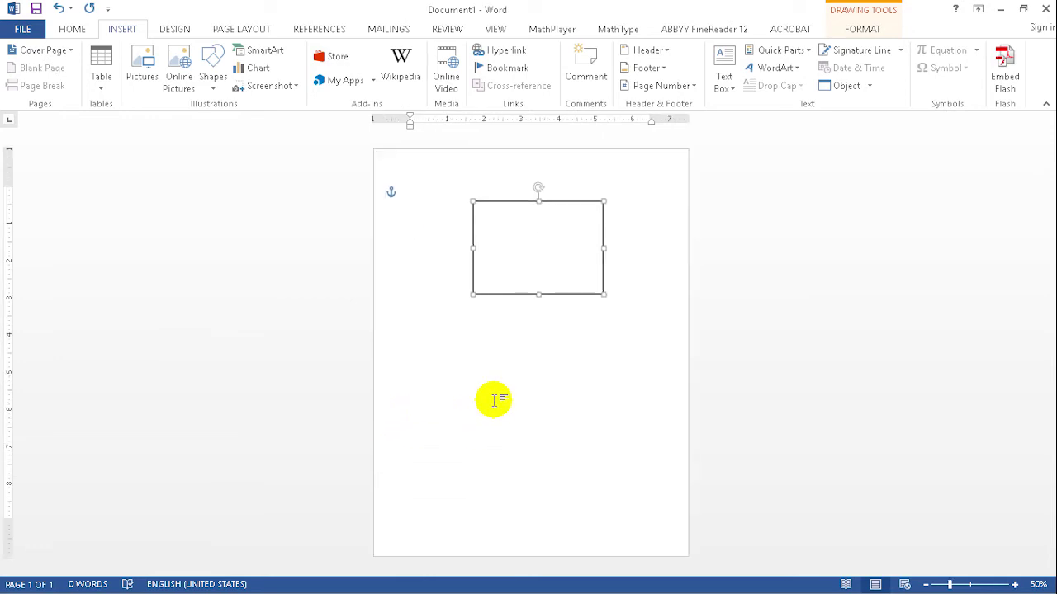
ctrl+scroll(496, 388, up, 1)
ctrl+scroll(528, 331, up, 1)
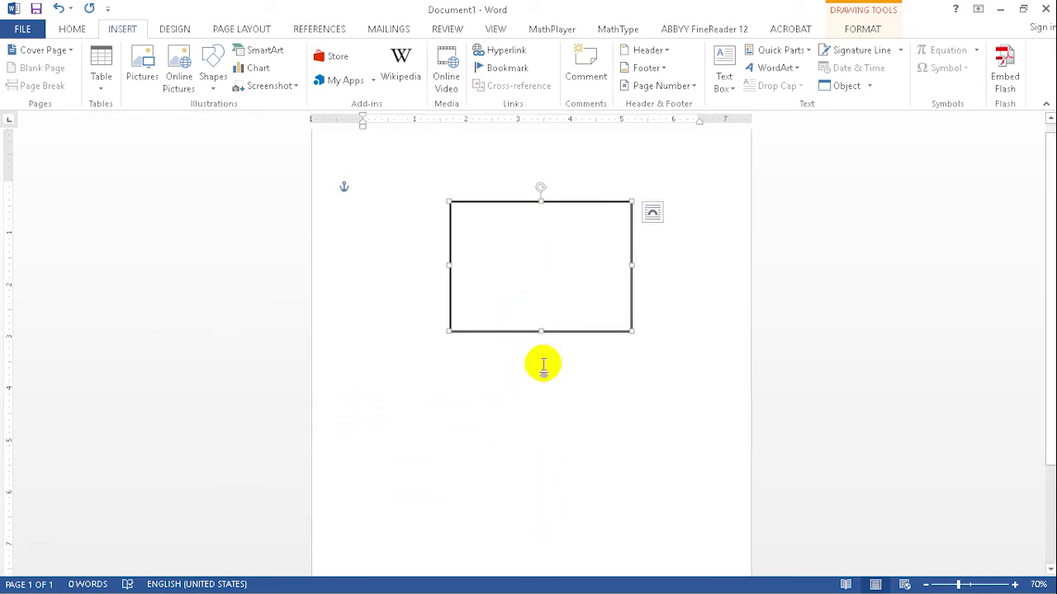
scroll(537, 359, down, 2)
scroll(531, 354, up, 1)
click(531, 350)
scroll(531, 346, down, 1)
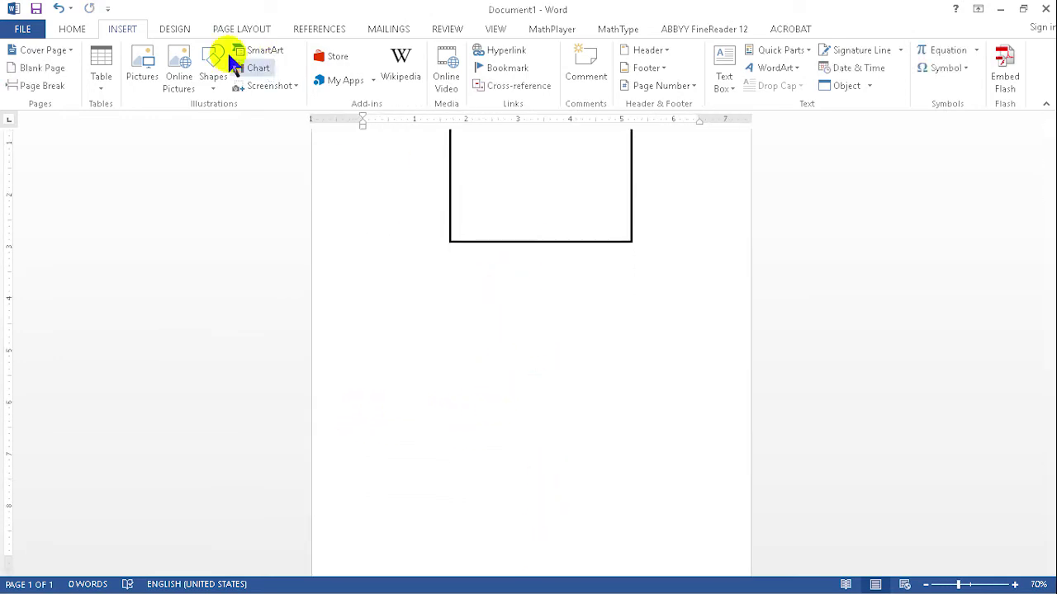
click(215, 73)
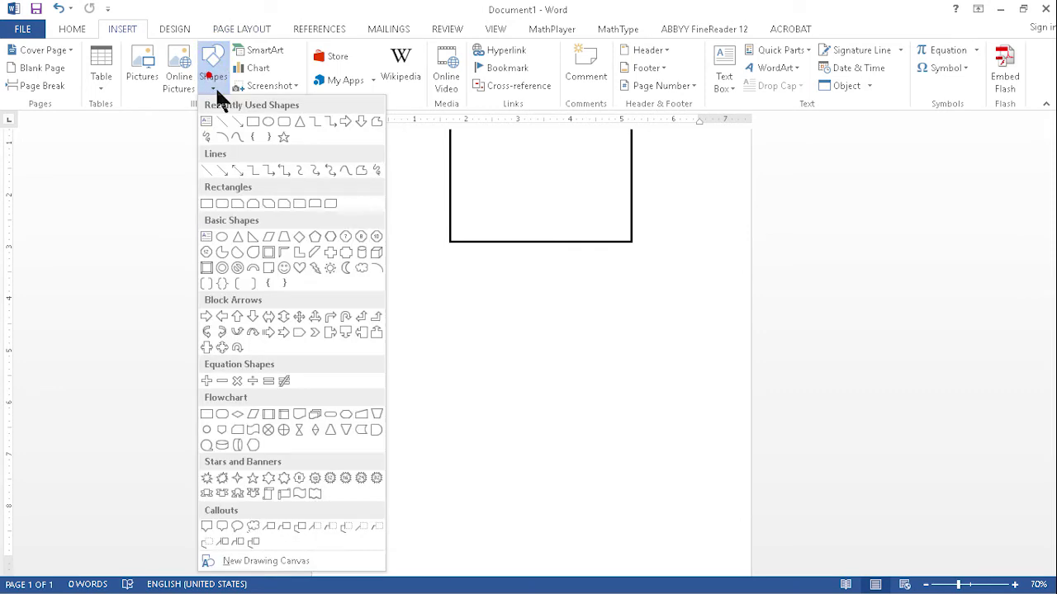
click(238, 237)
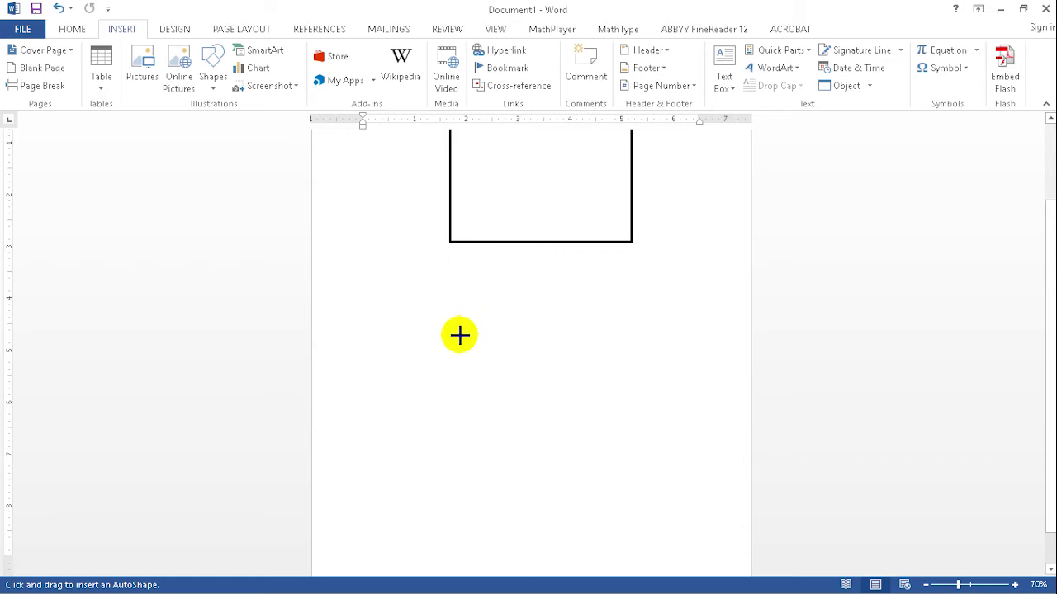
scroll(462, 329, down, 1)
scroll(463, 328, down, 1)
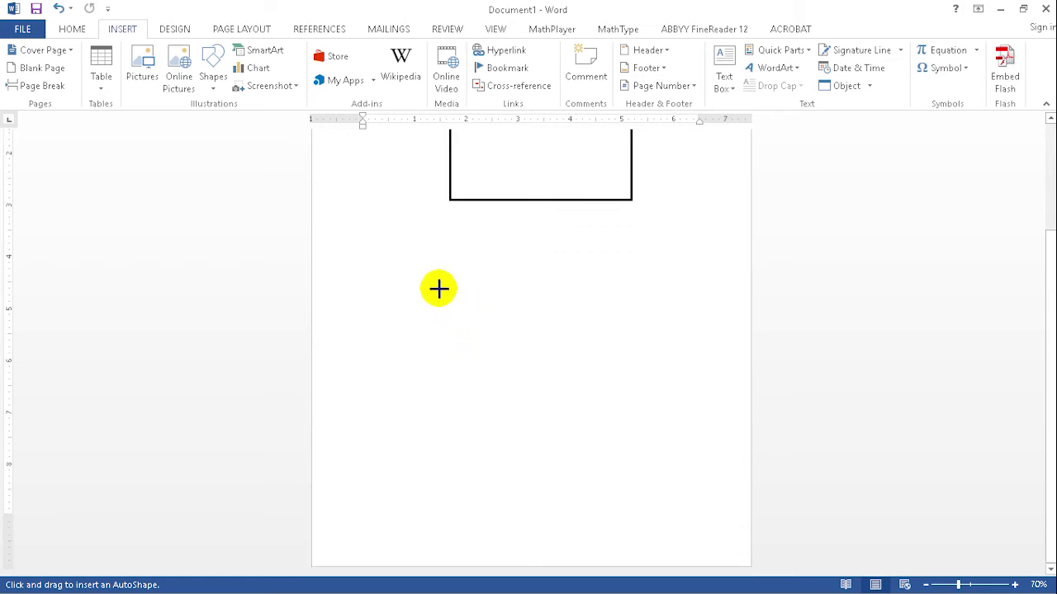
mouse_move(444, 287)
mouse_down()
mouse_move(524, 399)
mouse_move(619, 479)
mouse_up()
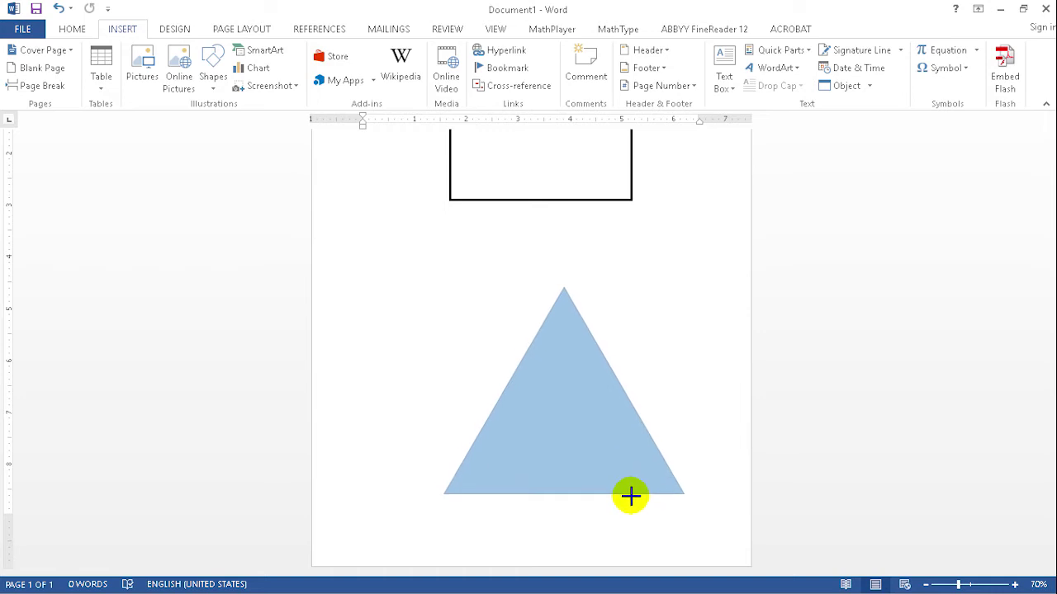
drag(619, 480, 633, 496)
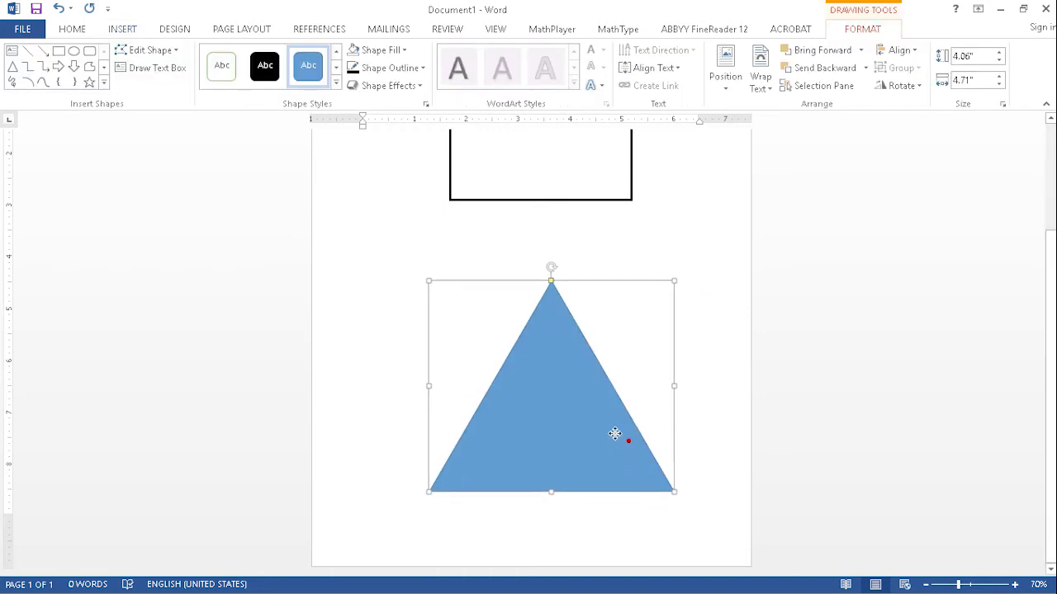
drag(637, 446, 601, 437)
scroll(675, 318, up, 3)
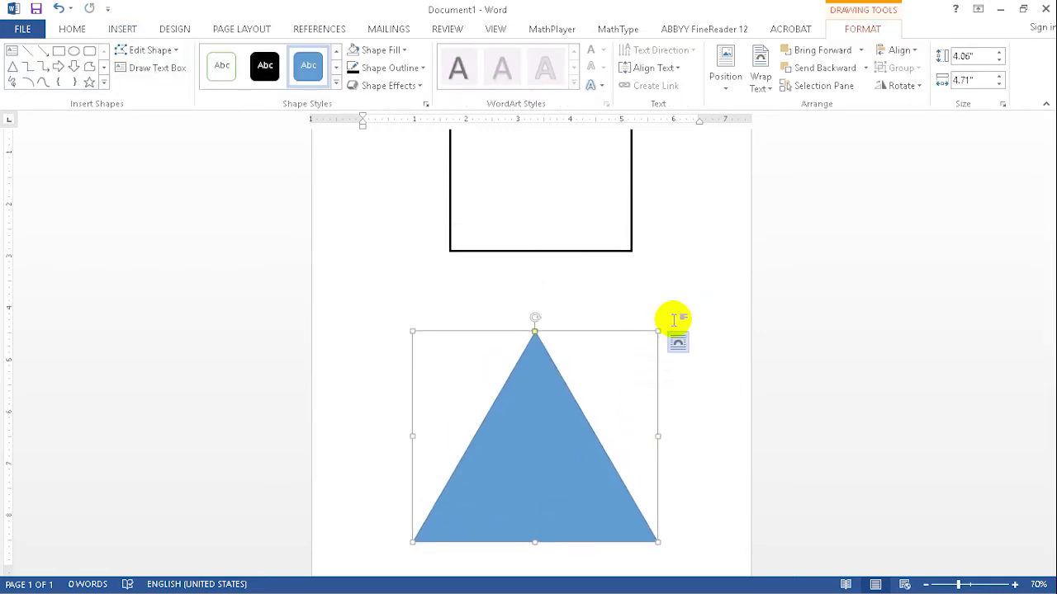
scroll(673, 312, down, 4)
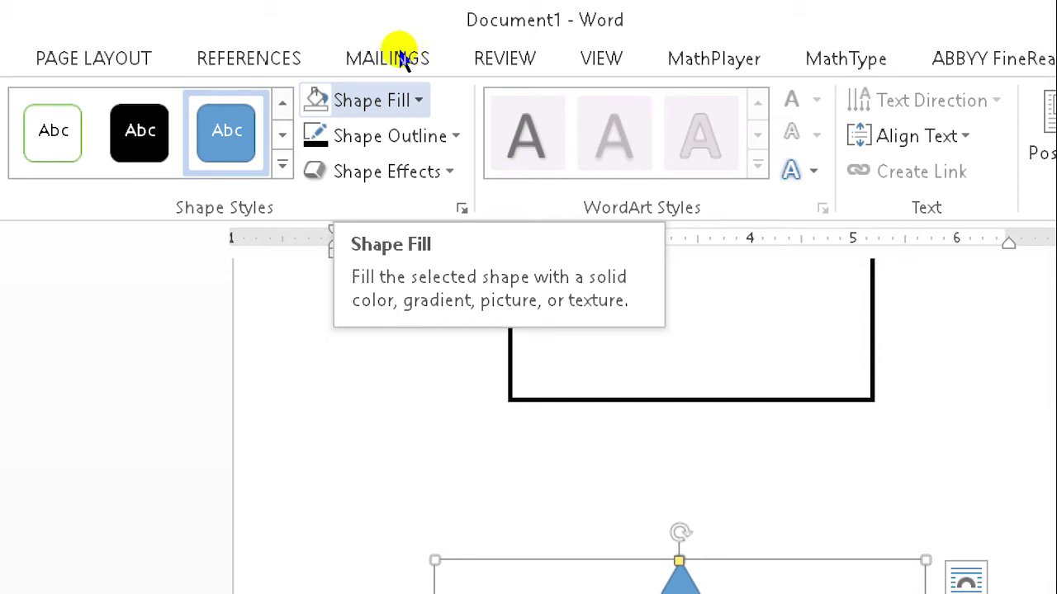
Fill the triangle with white and bring up its outline weight choices
click(371, 100)
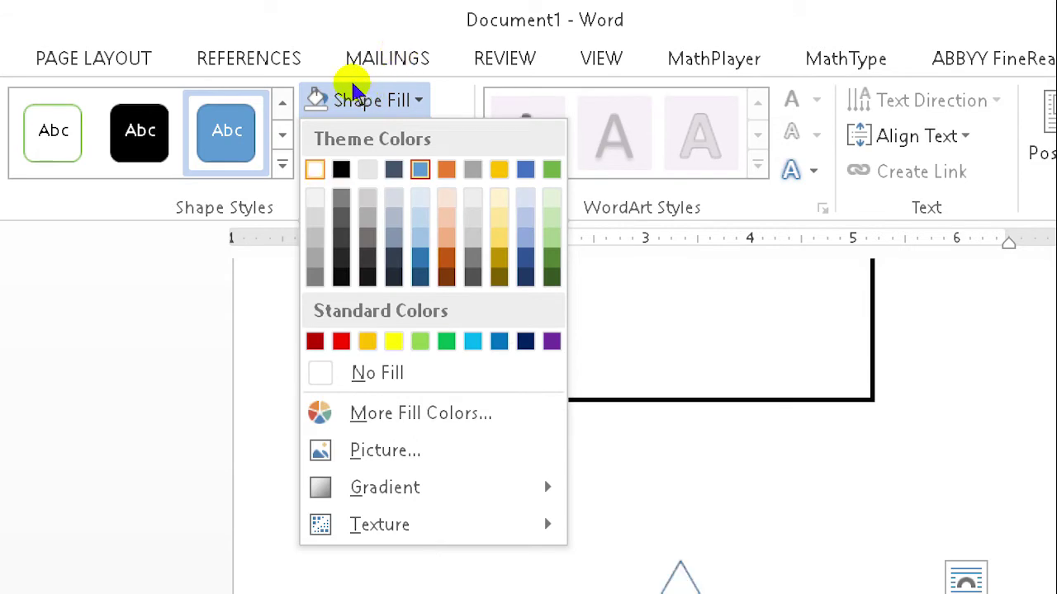
click(315, 169)
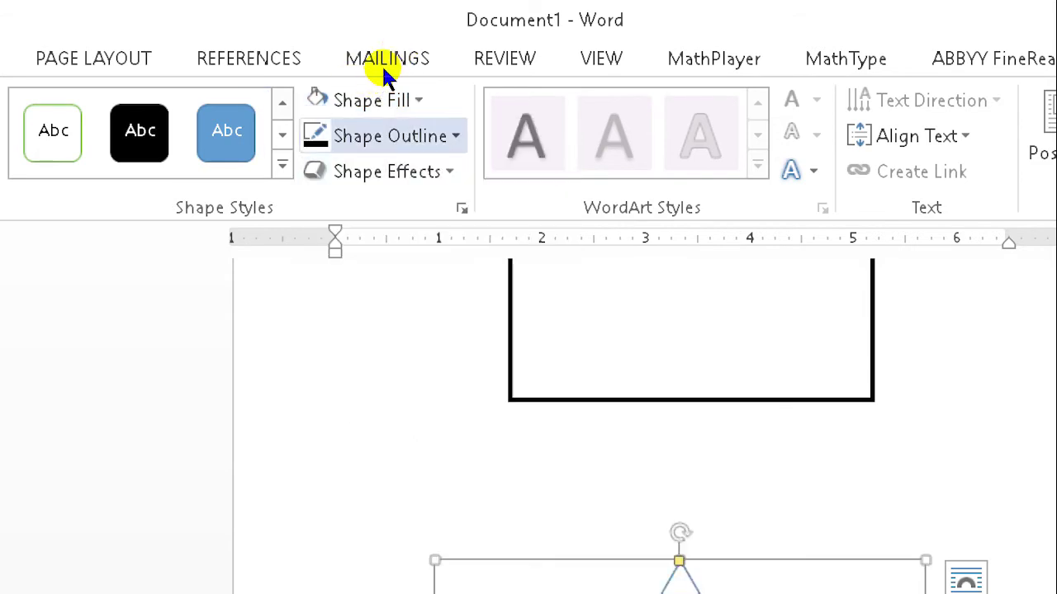
click(390, 136)
mouse_move(386, 321)
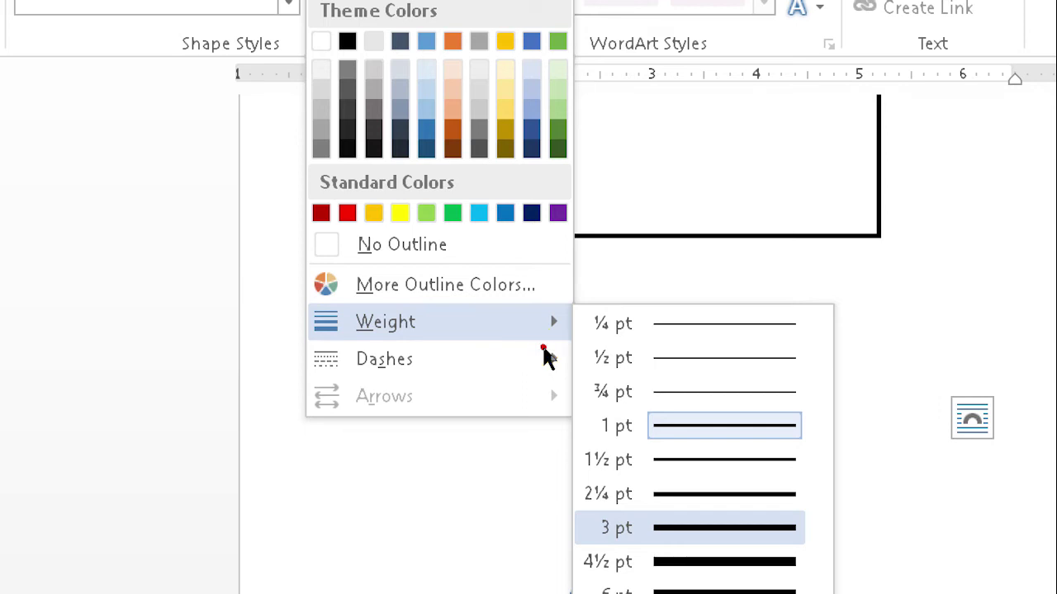
key(Escape)
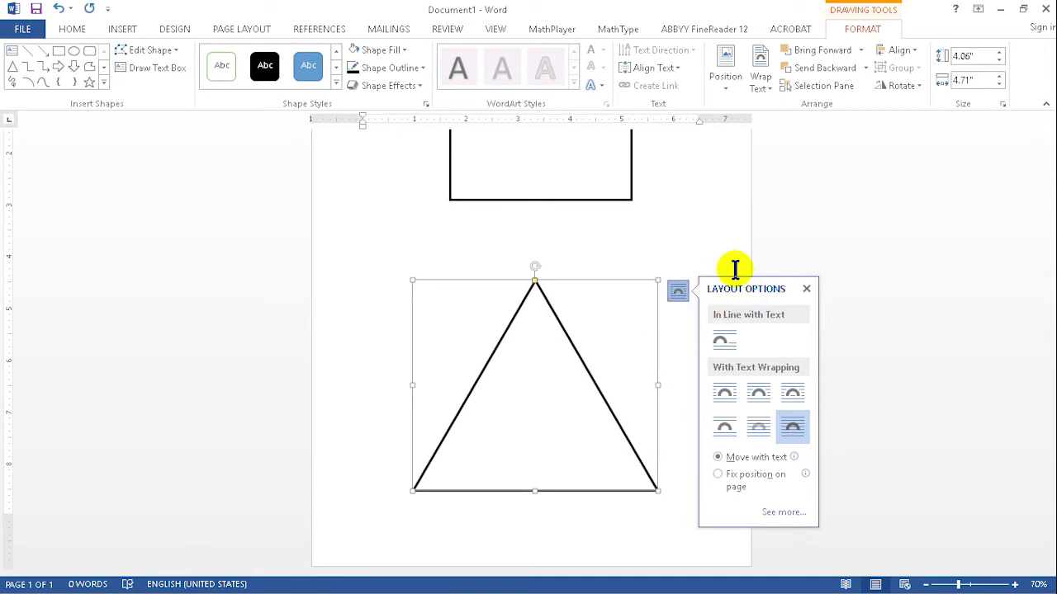
click(806, 289)
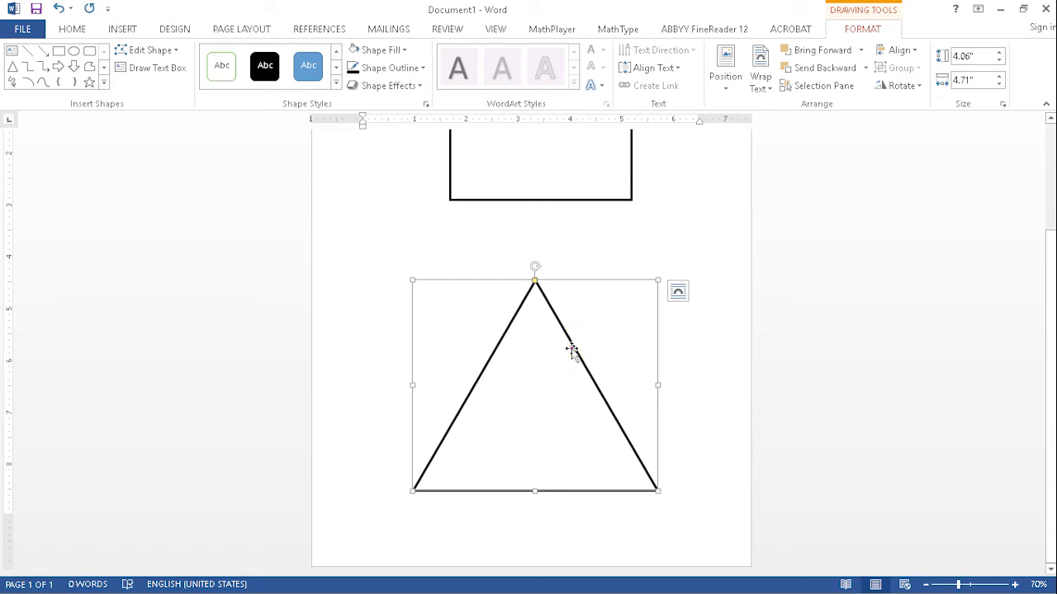
click(556, 345)
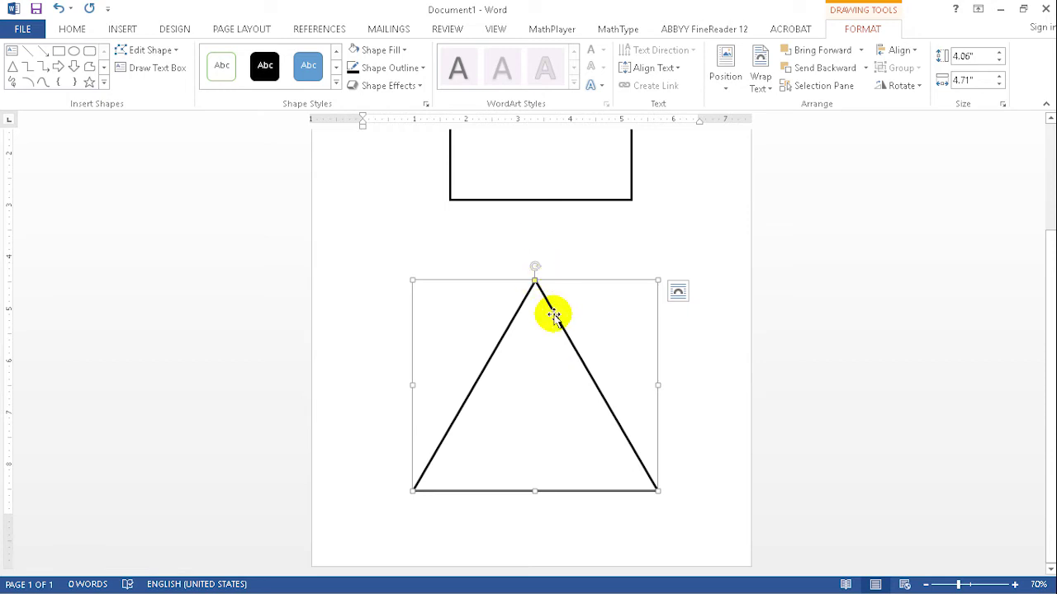
right_click(554, 312)
click(550, 307)
right_click(545, 312)
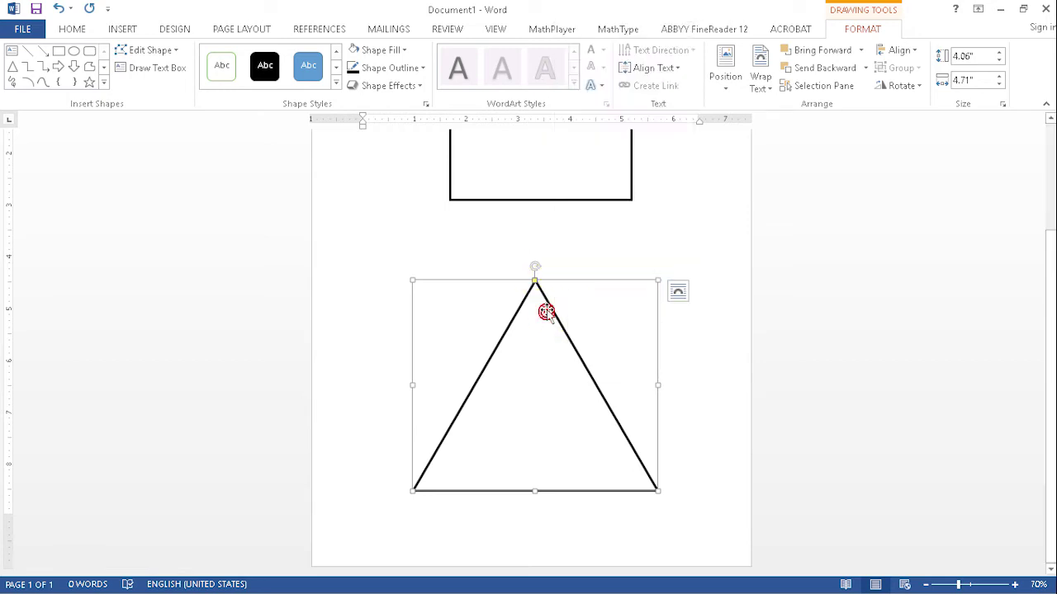
click(541, 285)
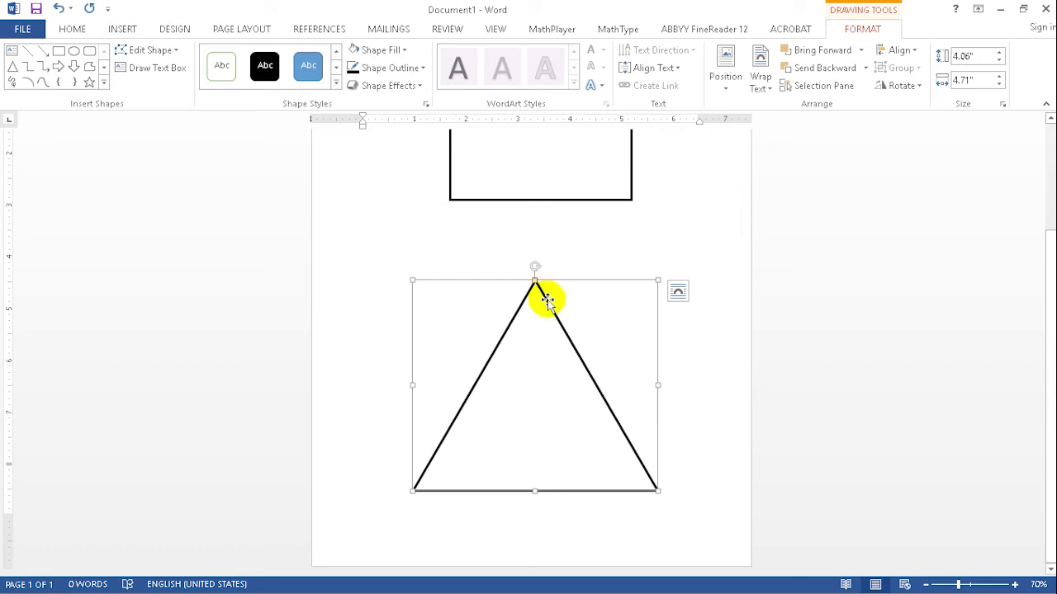
click(741, 366)
click(553, 391)
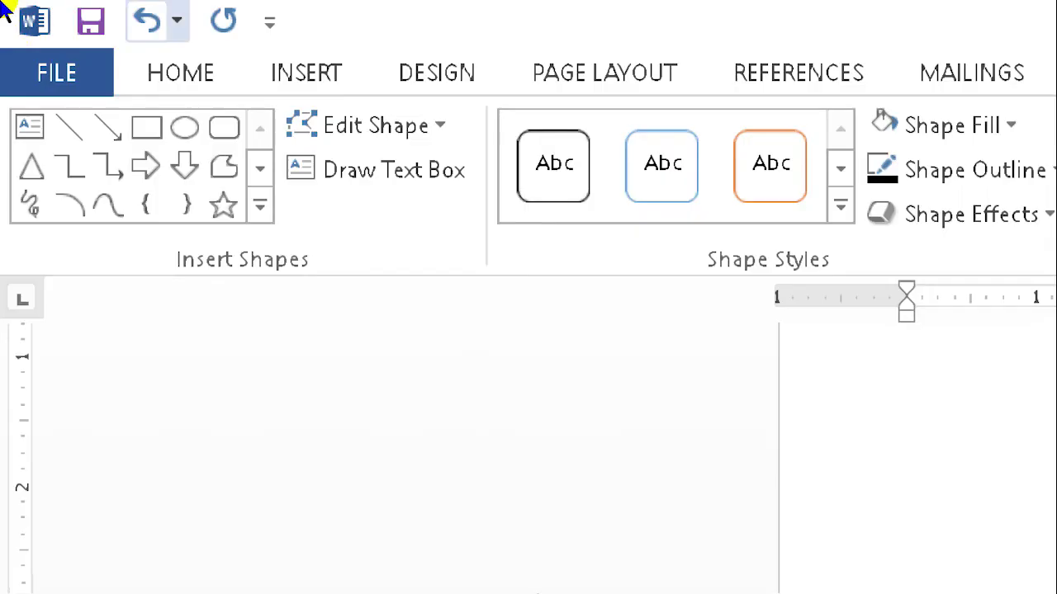
click(177, 46)
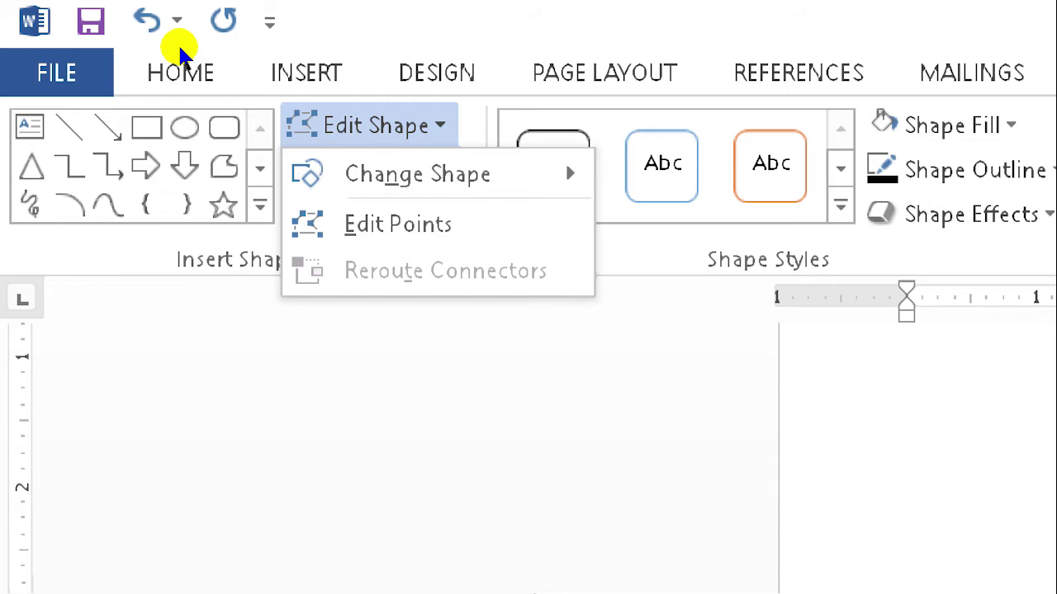
click(162, 74)
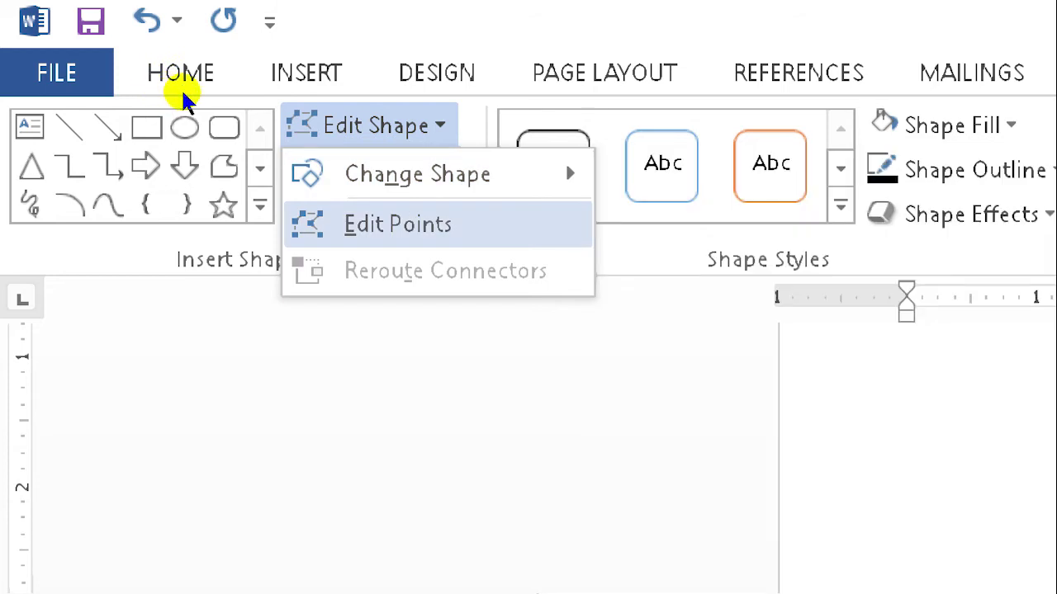
key(Return)
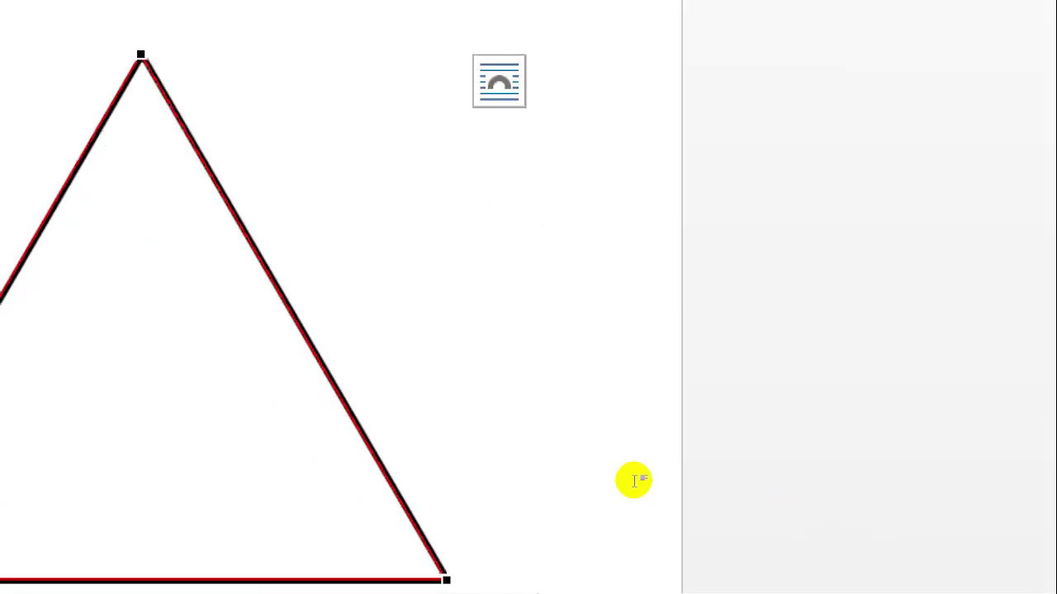
key(Escape)
key(shift+F10)
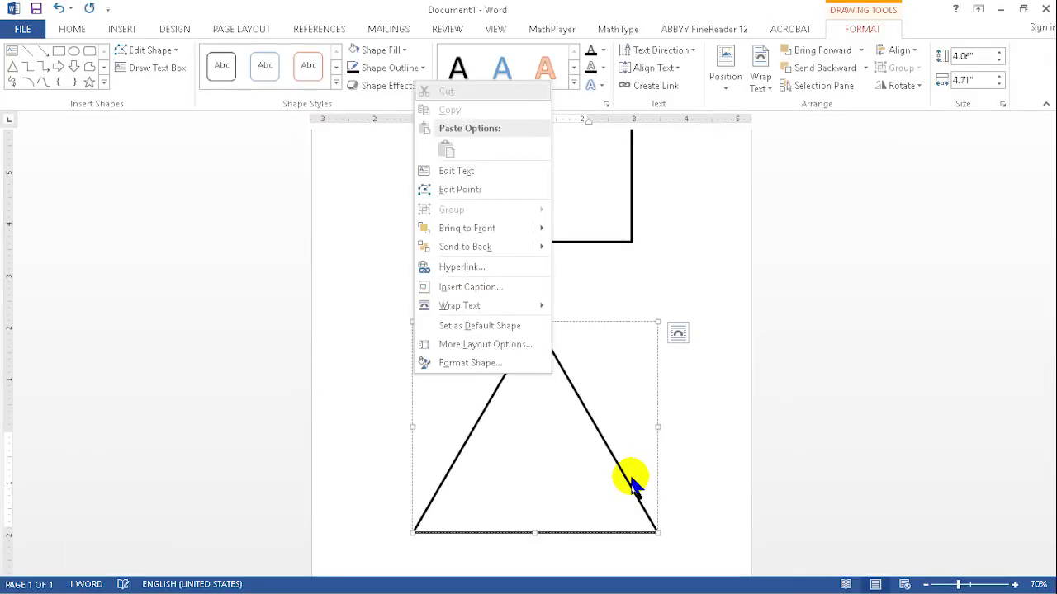
click(634, 487)
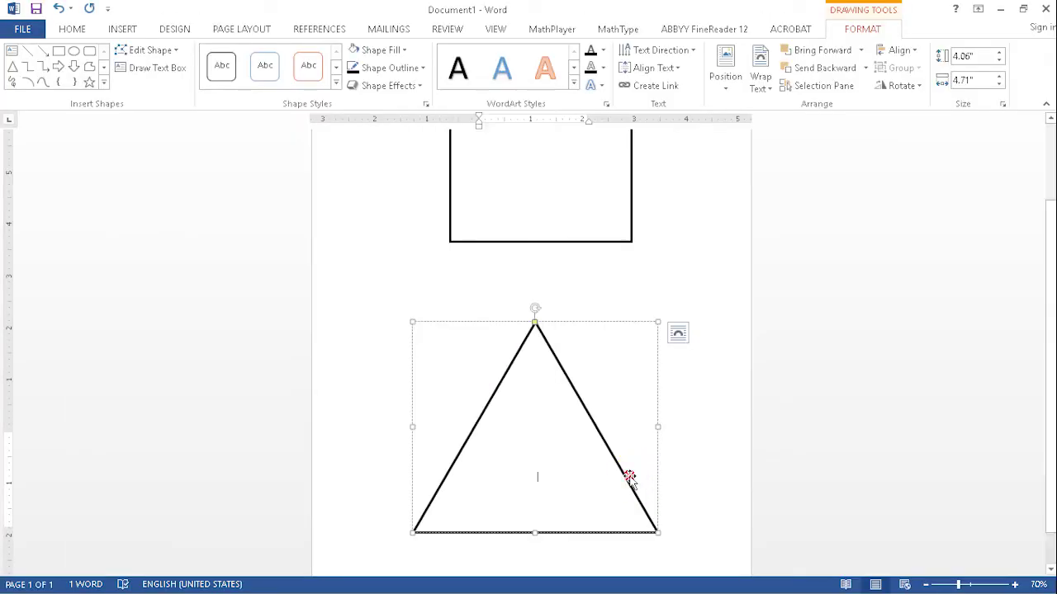
click(154, 51)
With Edit Points, drag the triangle's apex left until it sits above the bottom-left corner
click(153, 89)
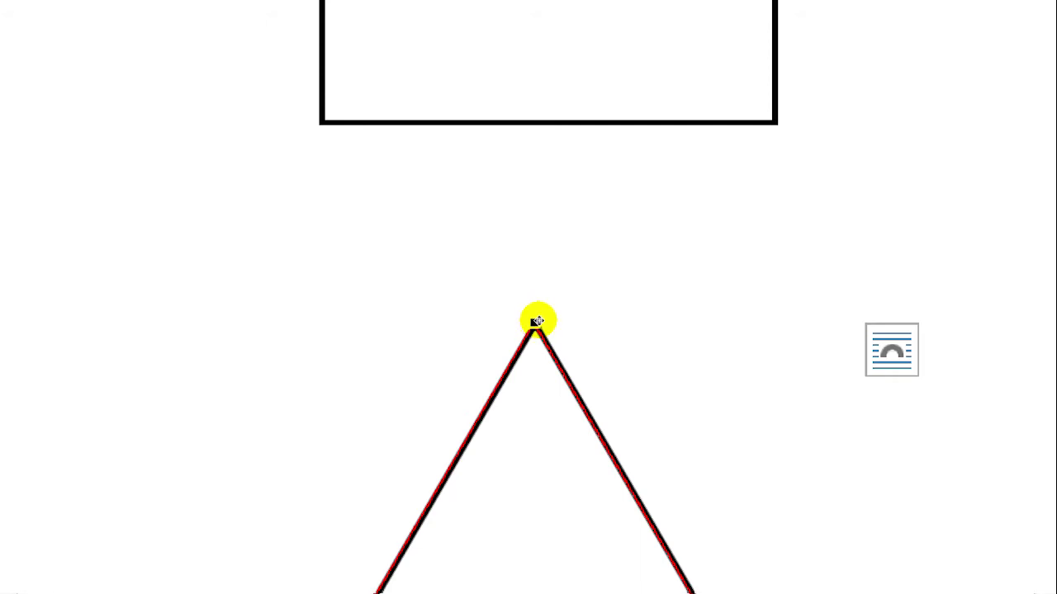
drag(533, 324, 413, 314)
scroll(502, 334, down, 2)
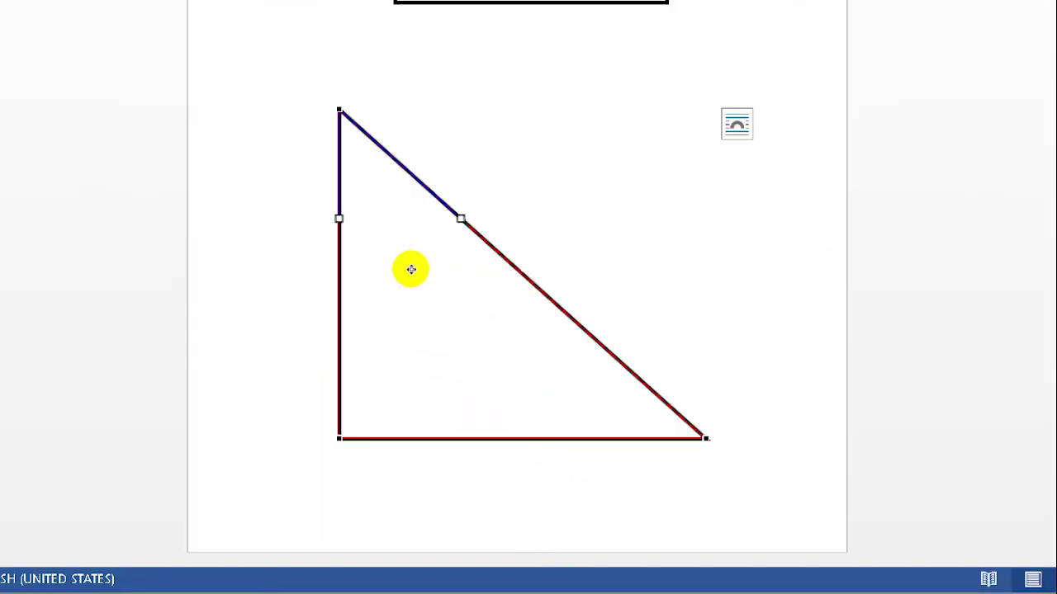
mouse_move(413, 272)
mouse_down()
mouse_move(426, 273)
mouse_move(410, 269)
mouse_up()
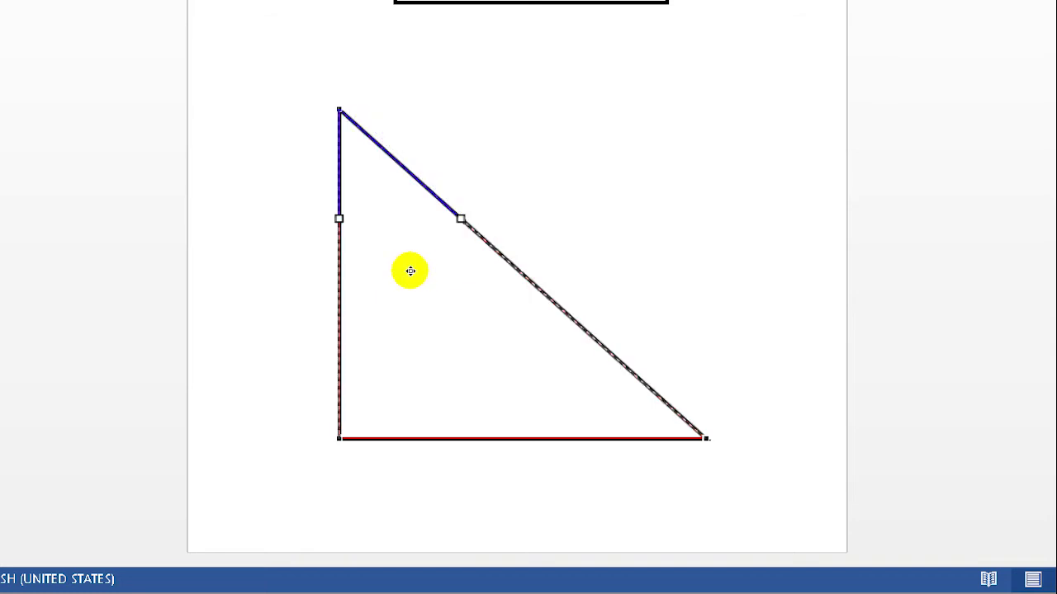
click(615, 387)
scroll(602, 372, up, 2)
scroll(602, 372, up, 2)
scroll(603, 370, down, 1)
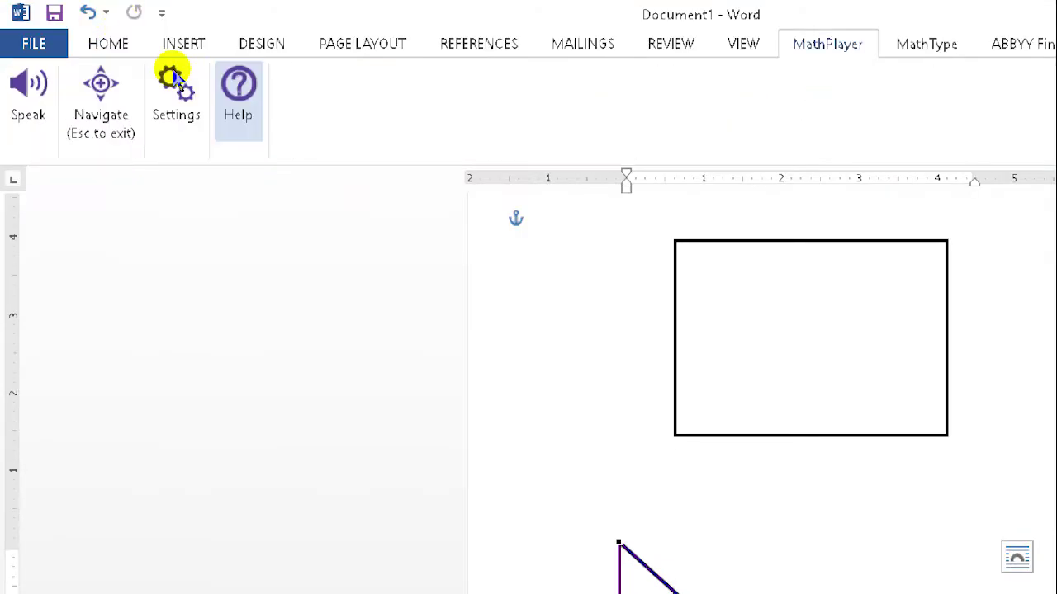
Undo the black bar and the vertex move with two Ctrl+Z, then reselect the triangle
click(106, 31)
scroll(322, 364, down, 3)
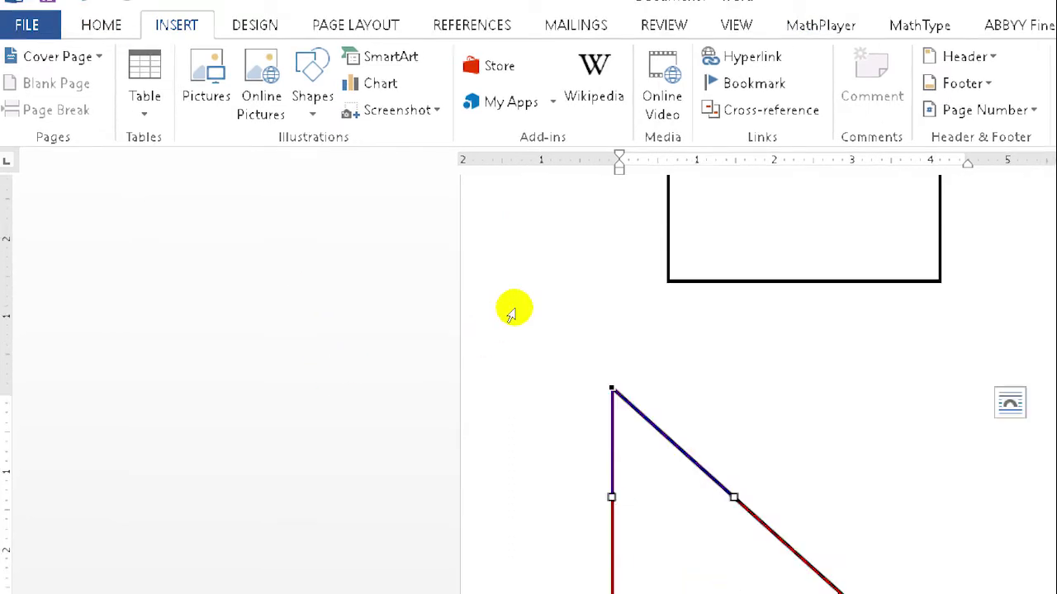
click(433, 291)
click(466, 288)
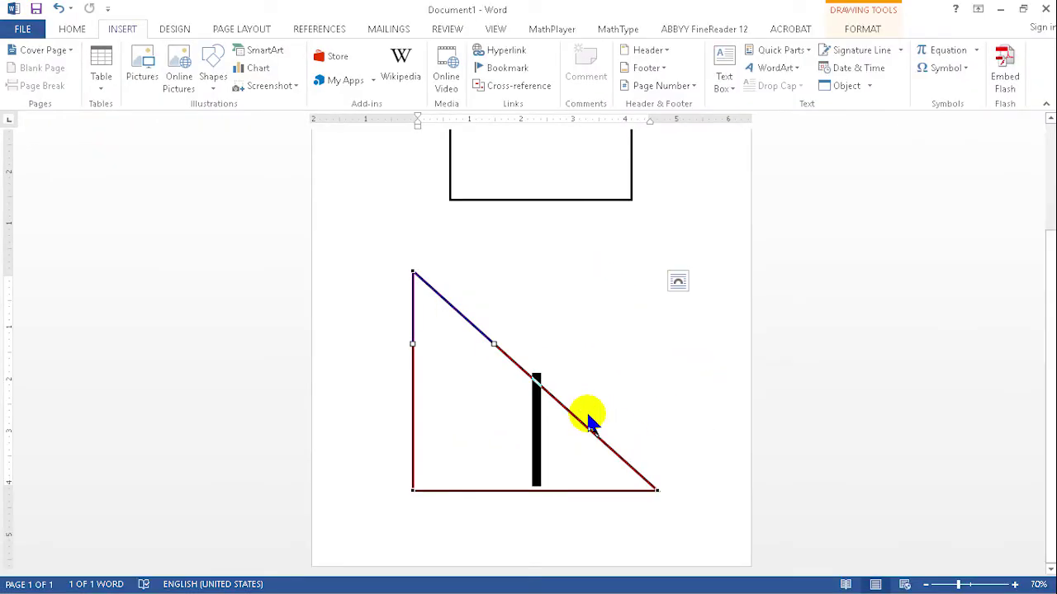
key(ctrl+z)
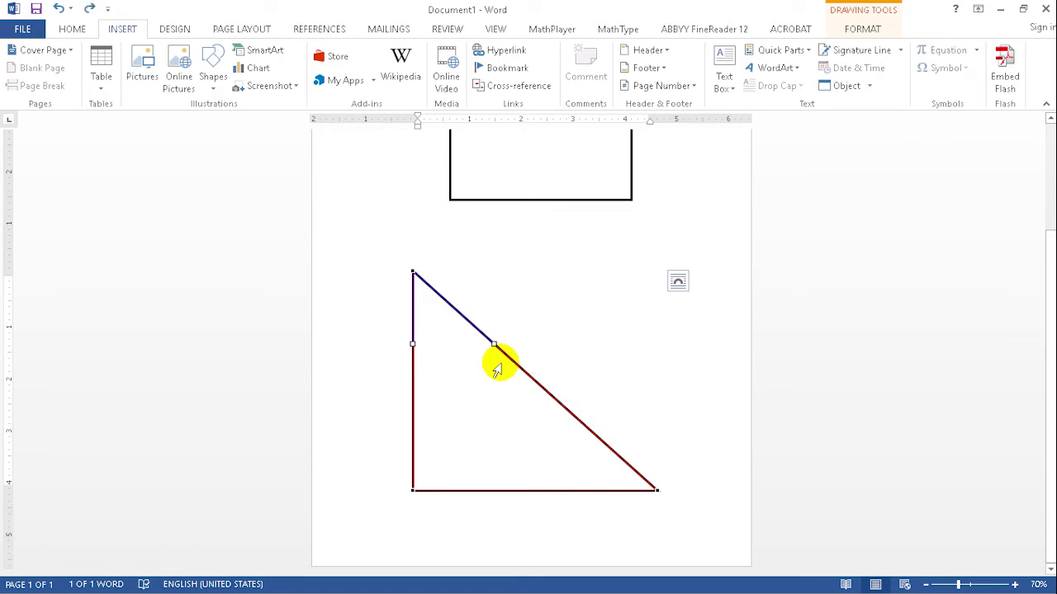
key(ctrl+z)
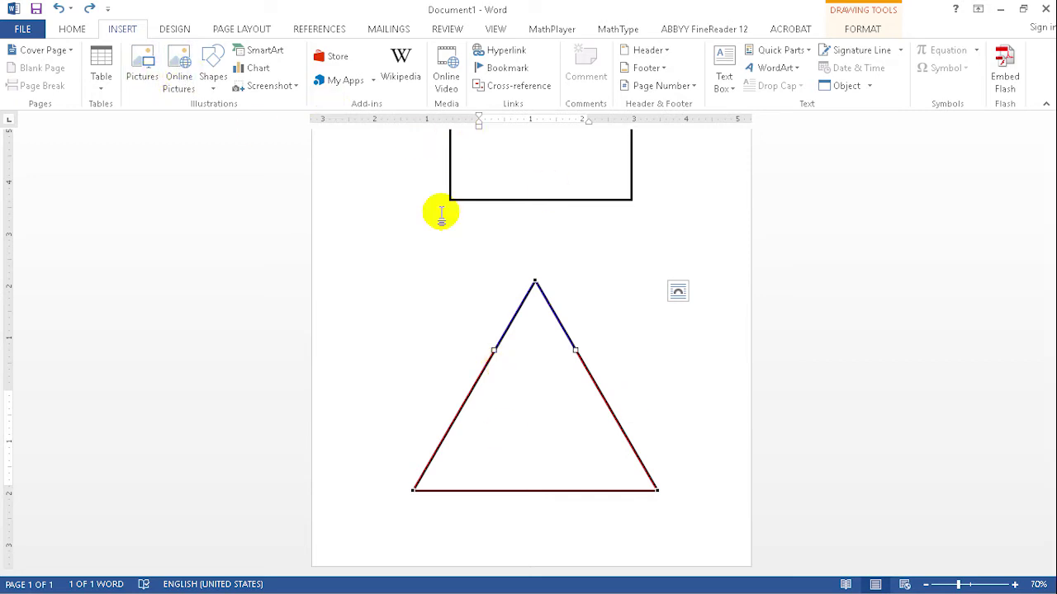
click(183, 26)
click(128, 25)
click(441, 272)
Use Edit Points to drag the apex over the left corner, making a right triangle about 4.16" wide
click(561, 355)
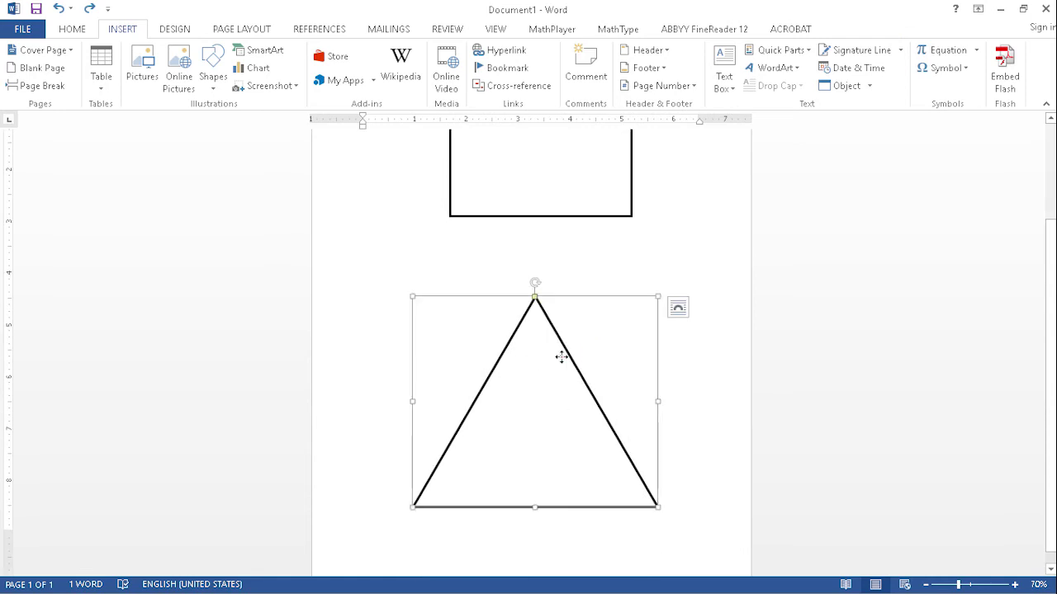
click(509, 341)
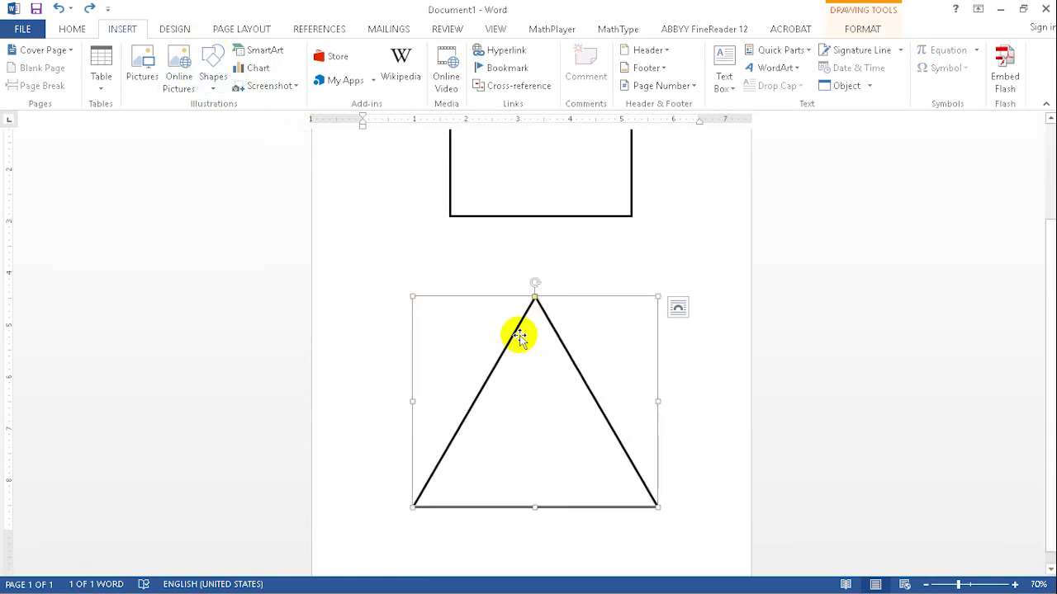
click(555, 337)
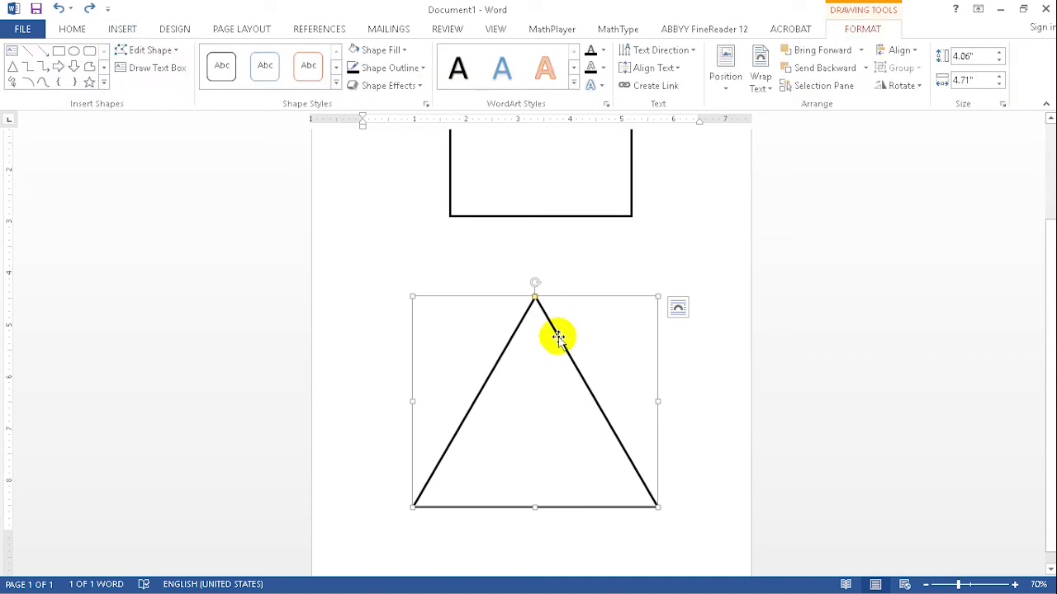
click(558, 337)
click(163, 62)
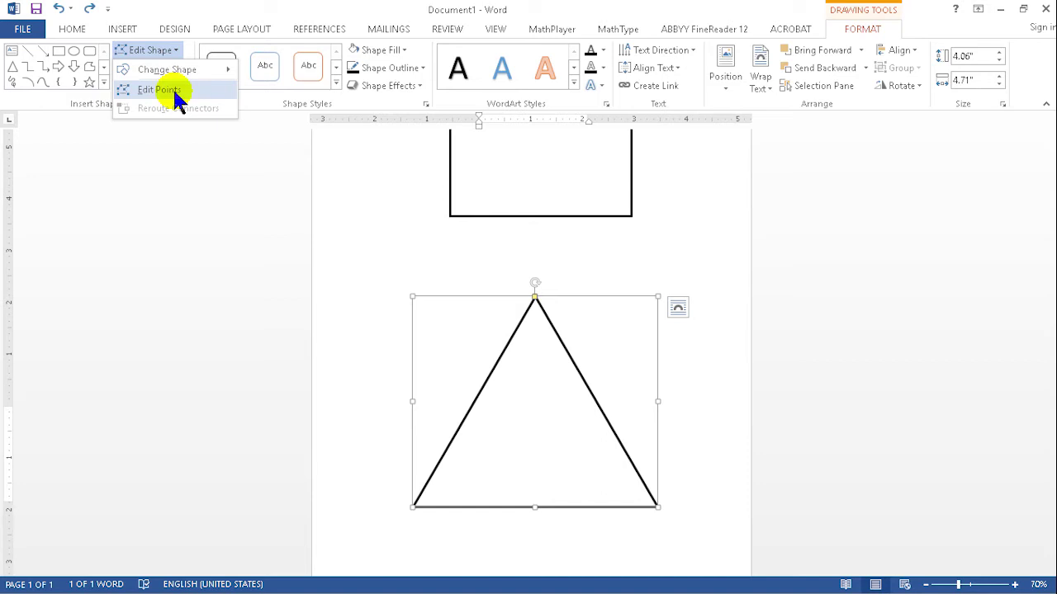
click(173, 89)
drag(534, 294, 413, 290)
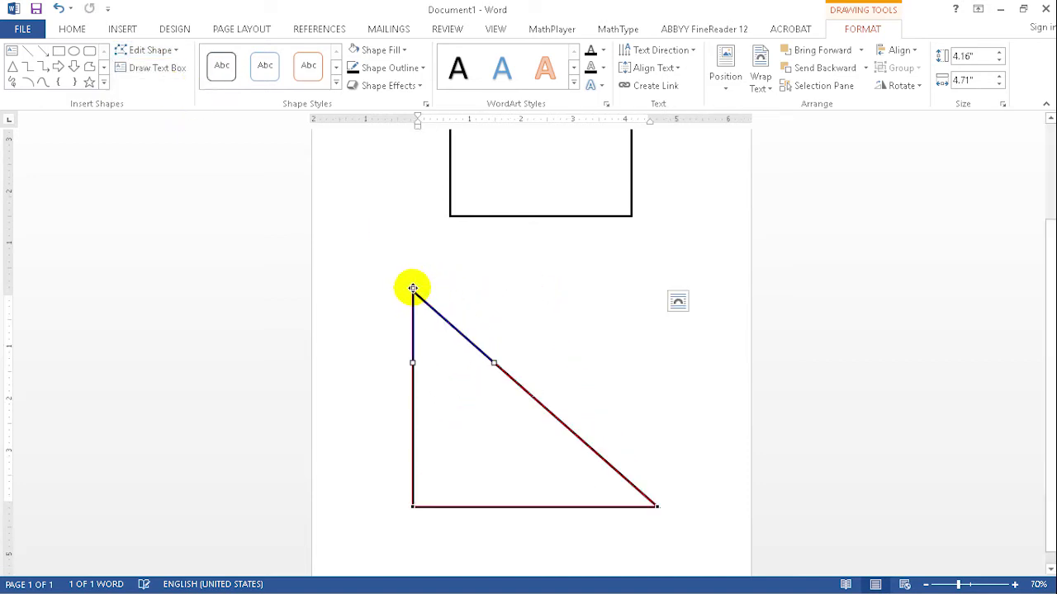
click(519, 307)
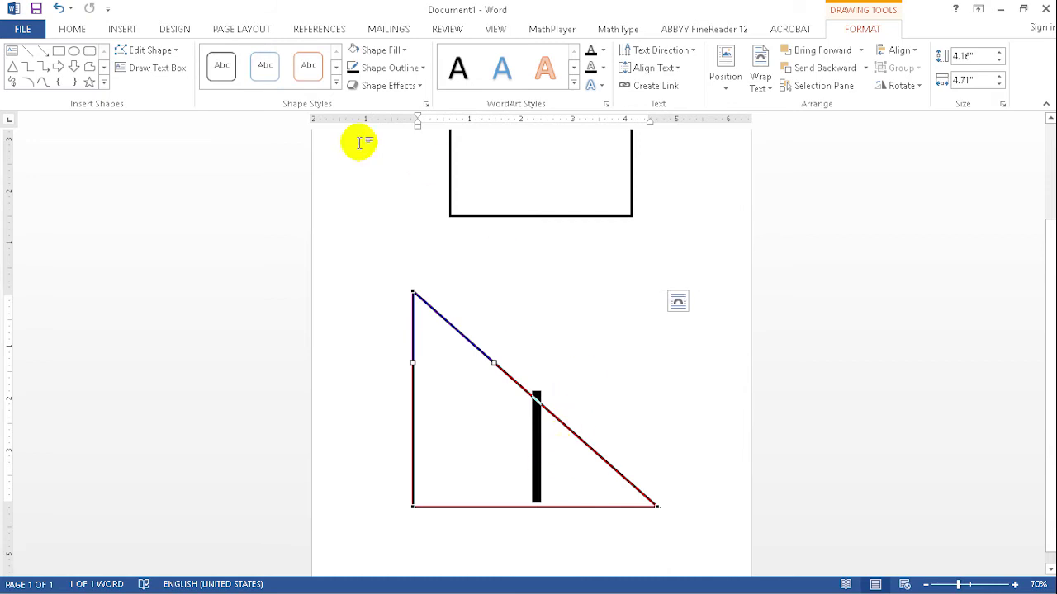
click(164, 66)
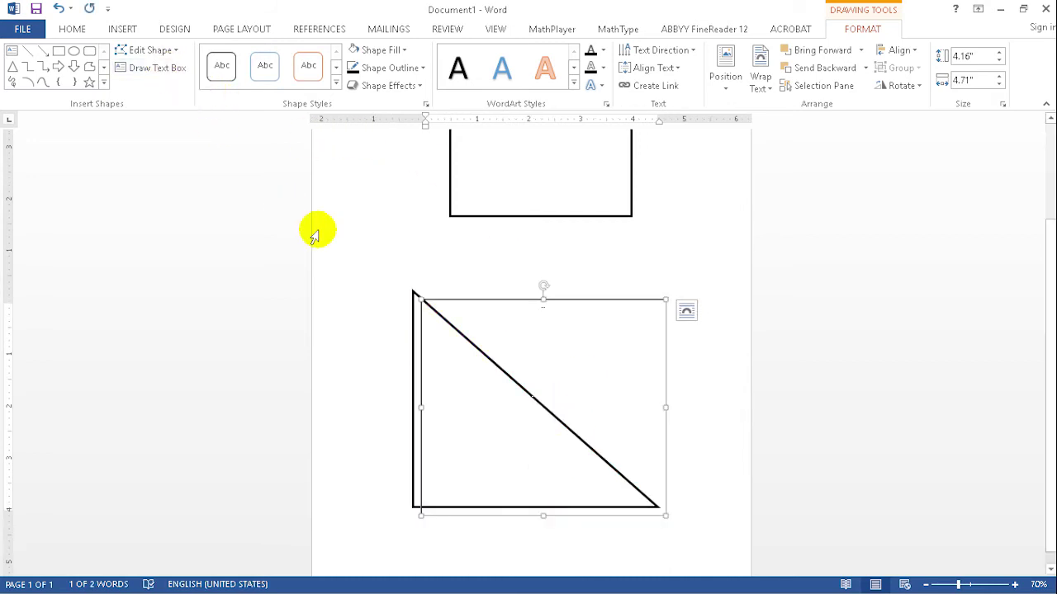
Deselect the triangle on the empty page and return to the Insert commands
click(769, 445)
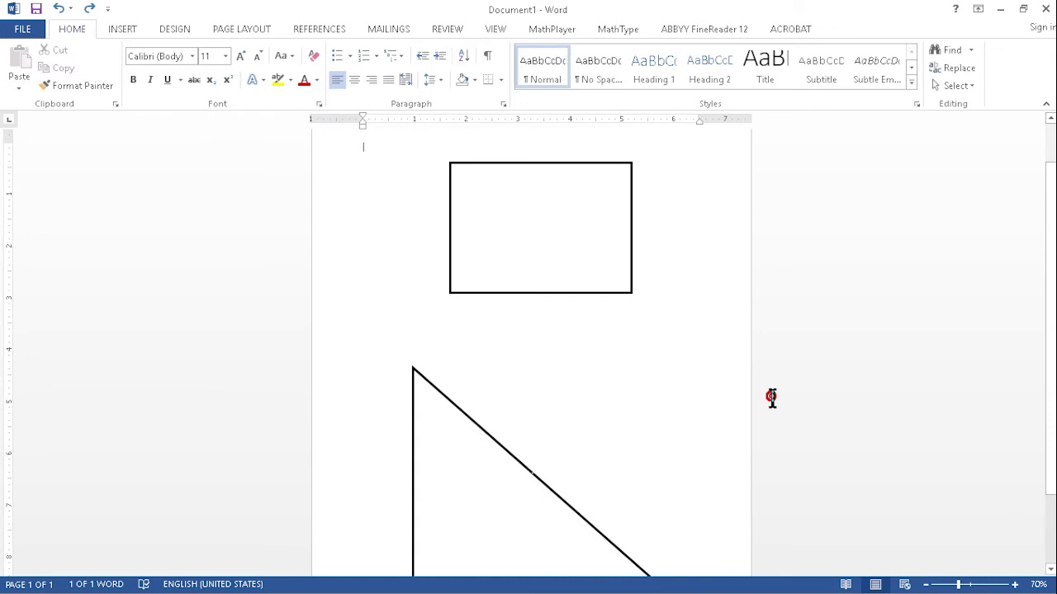
scroll(751, 355, down, 1)
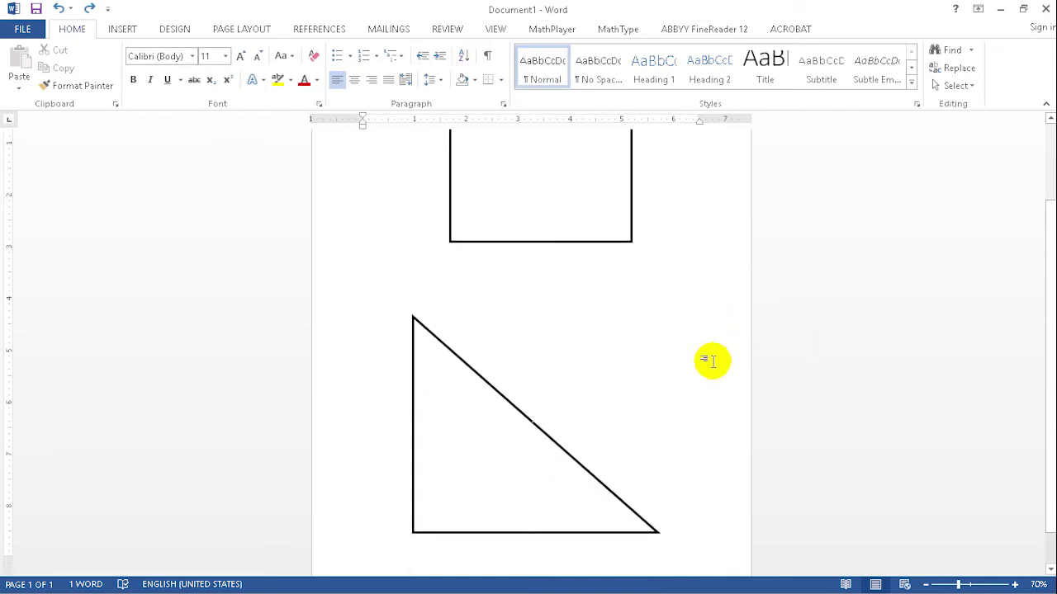
scroll(708, 361, down, 1)
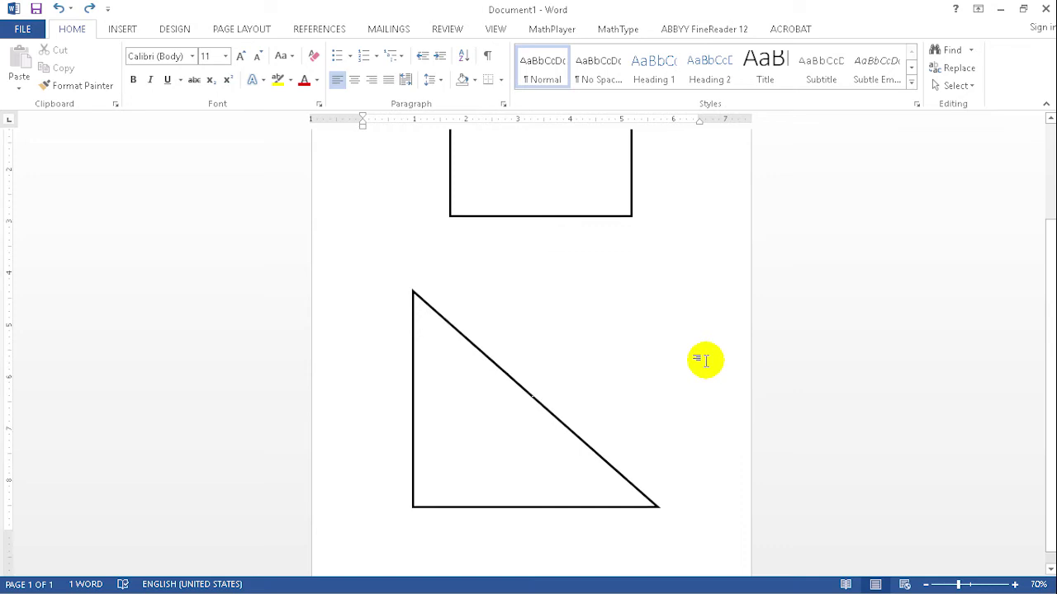
scroll(704, 360, down, 1)
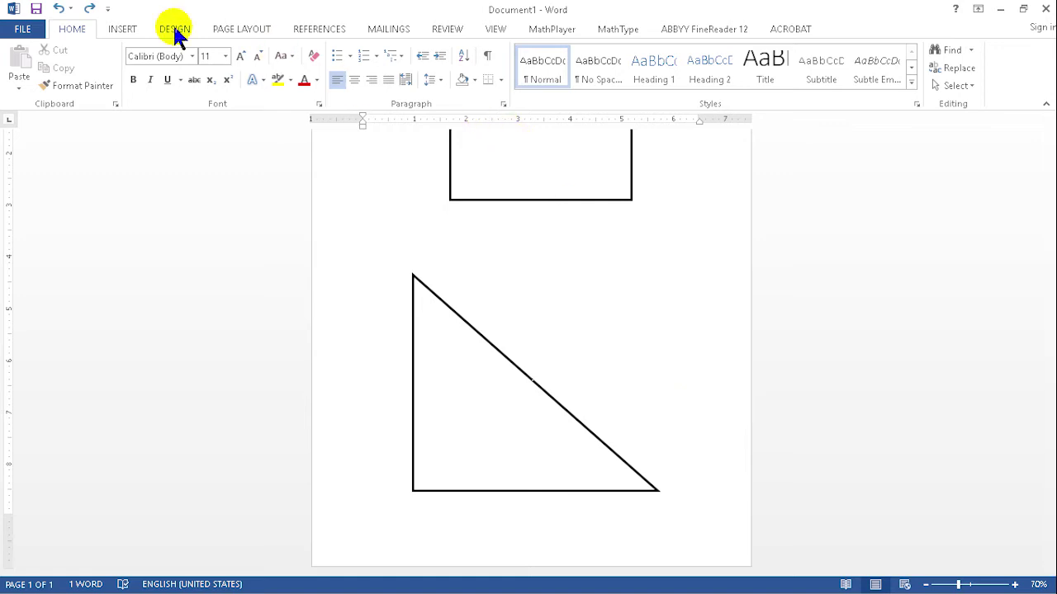
click(122, 31)
click(211, 82)
click(254, 125)
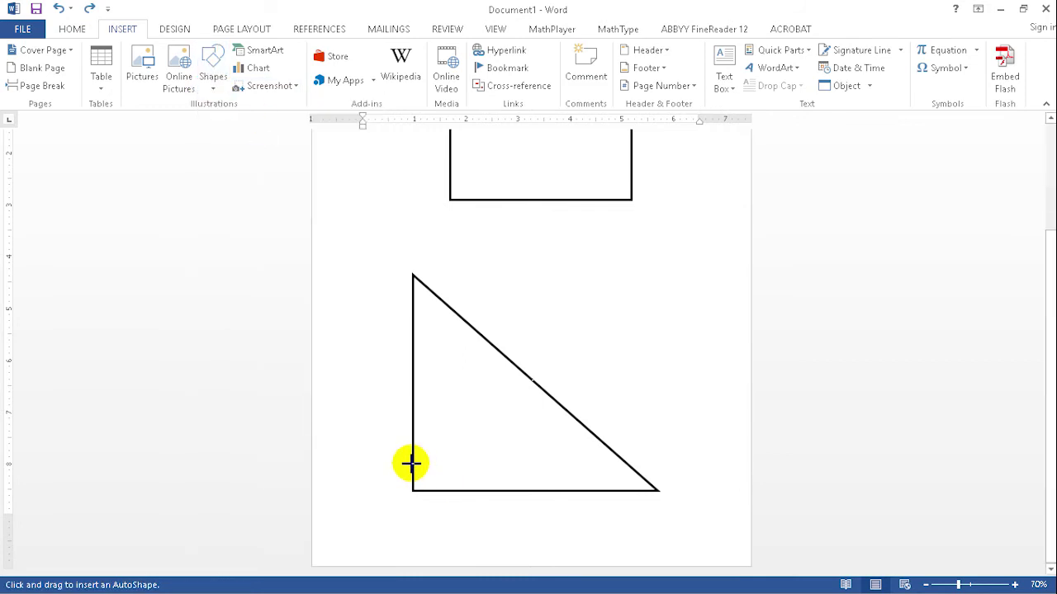
drag(413, 467, 442, 491)
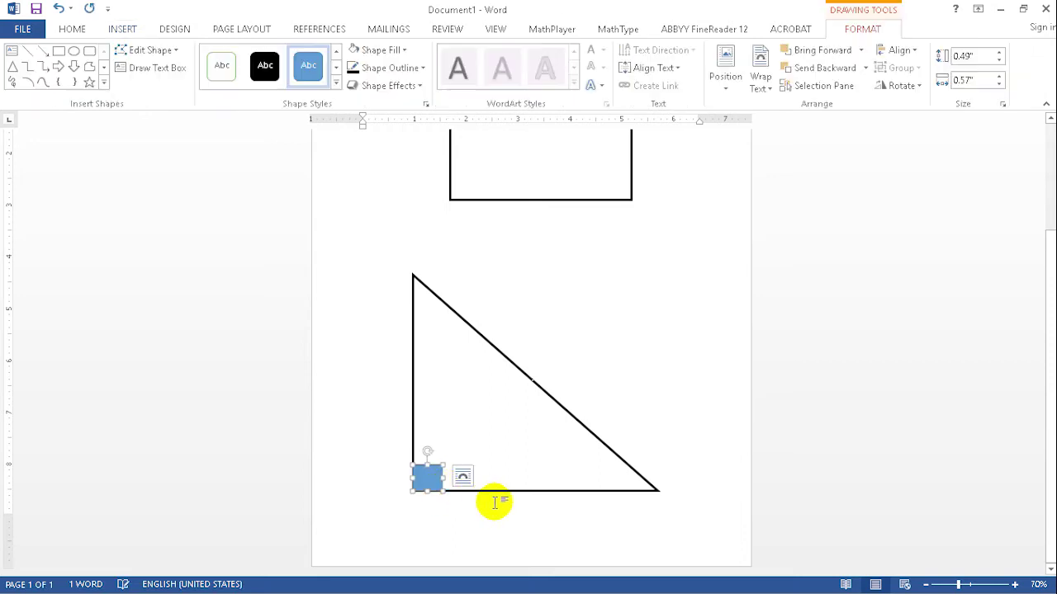
click(522, 374)
right_click(523, 377)
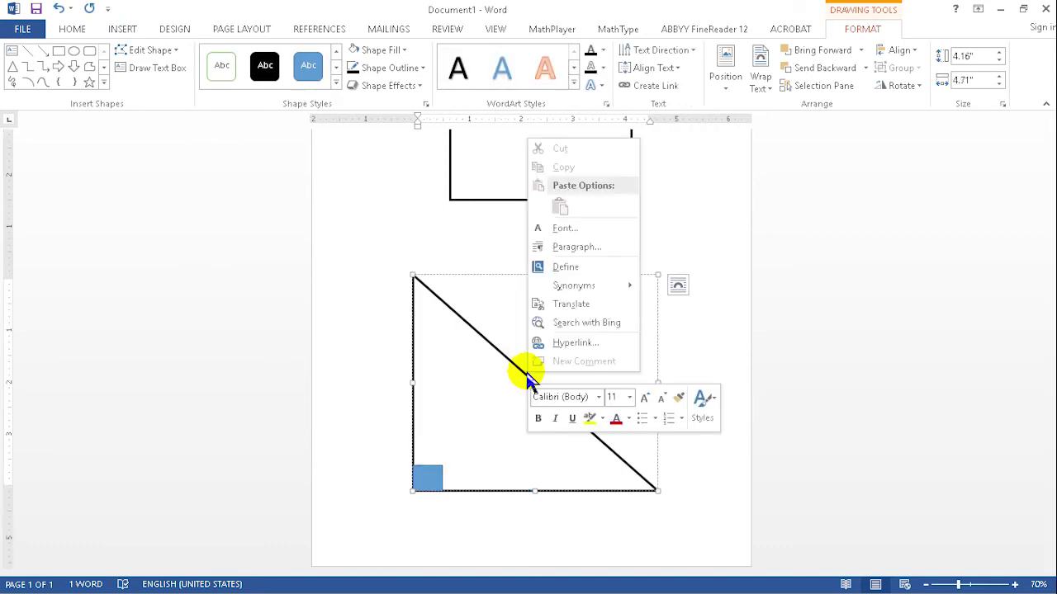
click(348, 8)
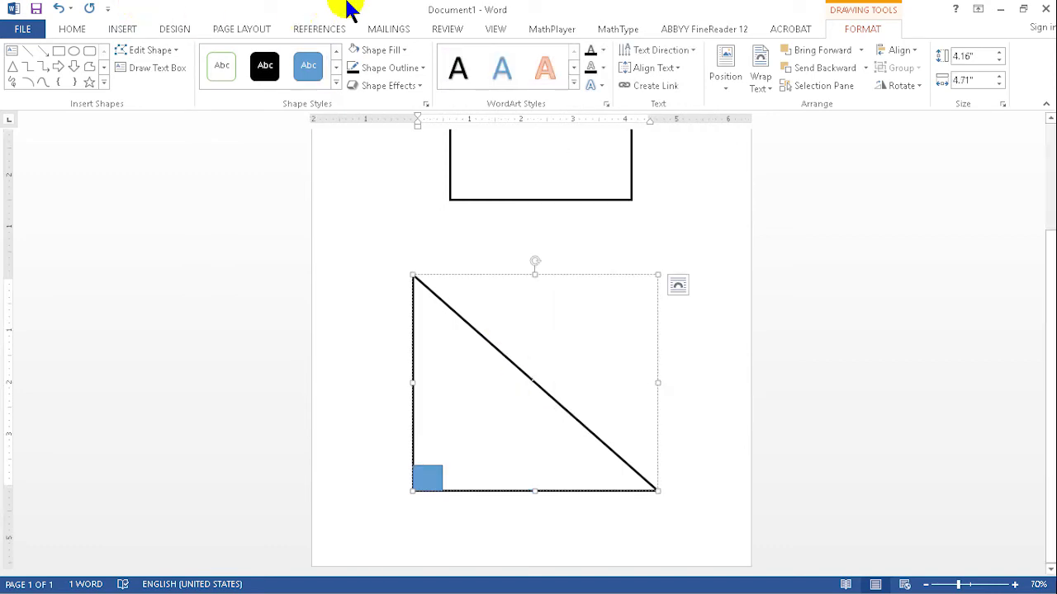
click(734, 366)
right_click(497, 455)
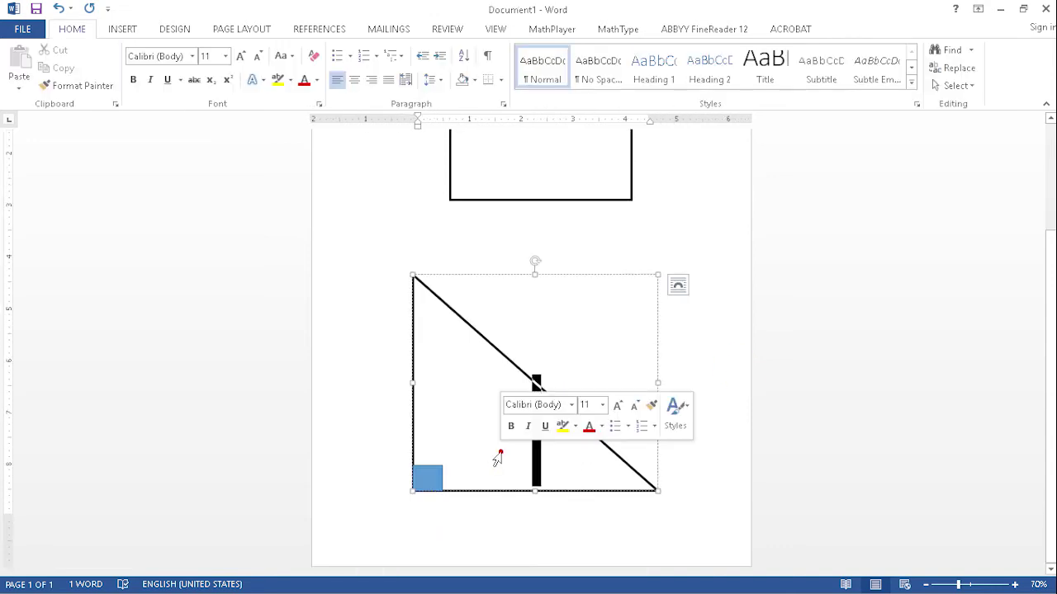
click(426, 477)
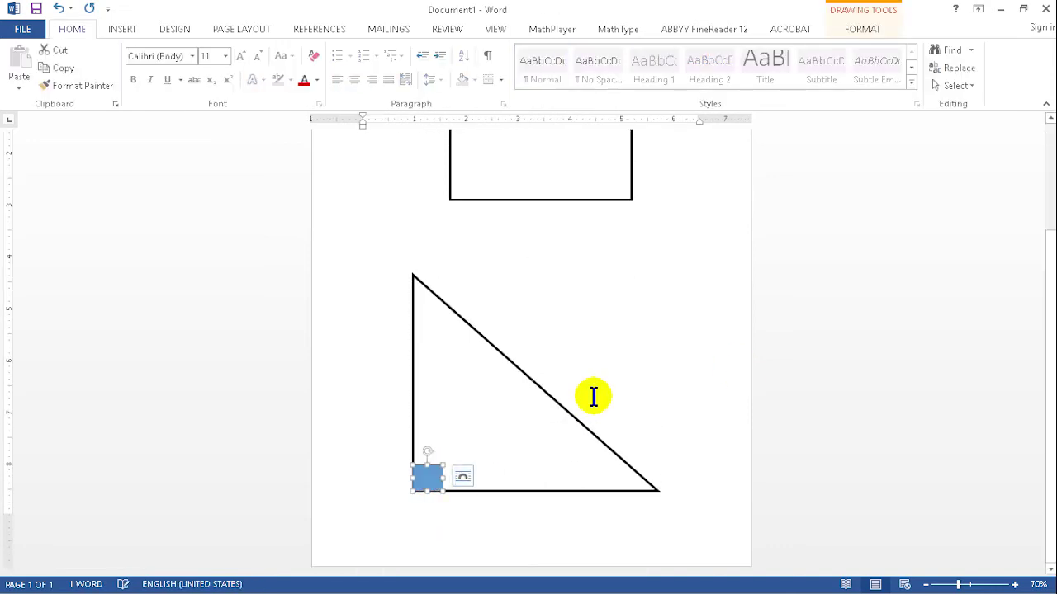
click(617, 363)
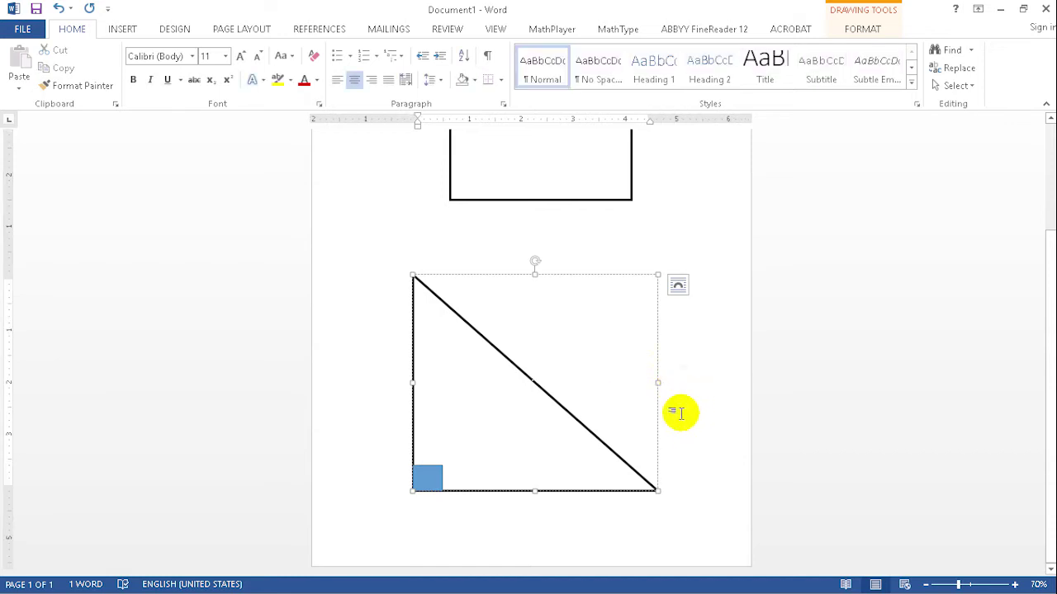
key(ctrl+z)
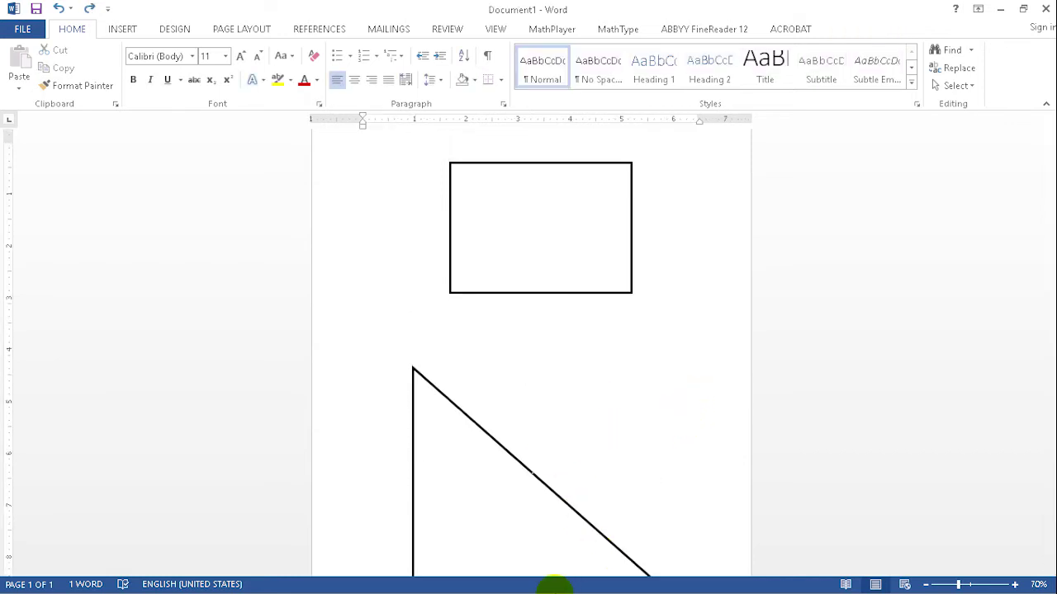
scroll(562, 451, down, 1)
scroll(578, 305, down, 1)
click(520, 370)
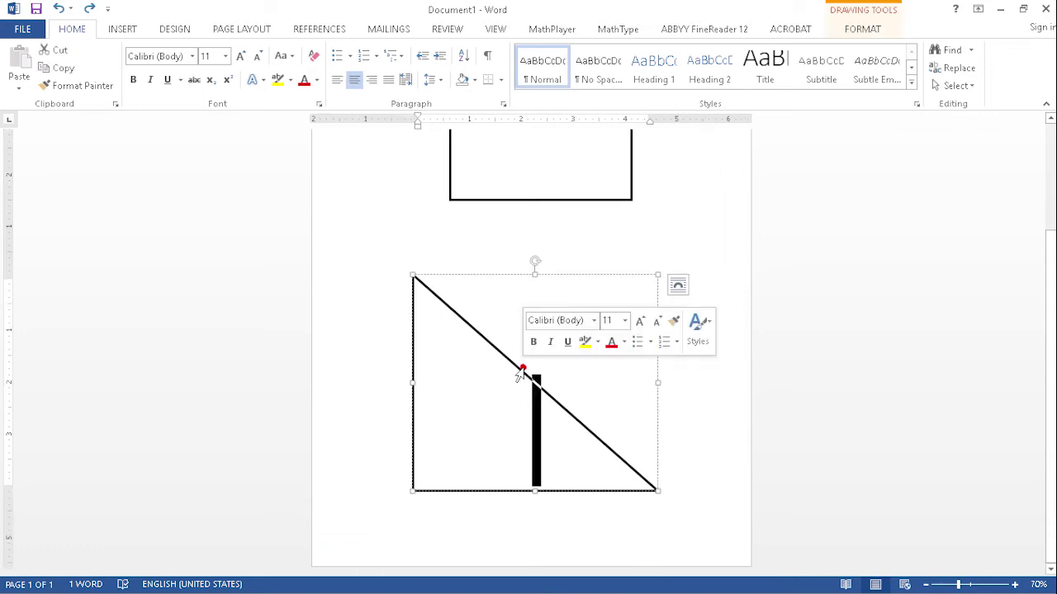
click(375, 445)
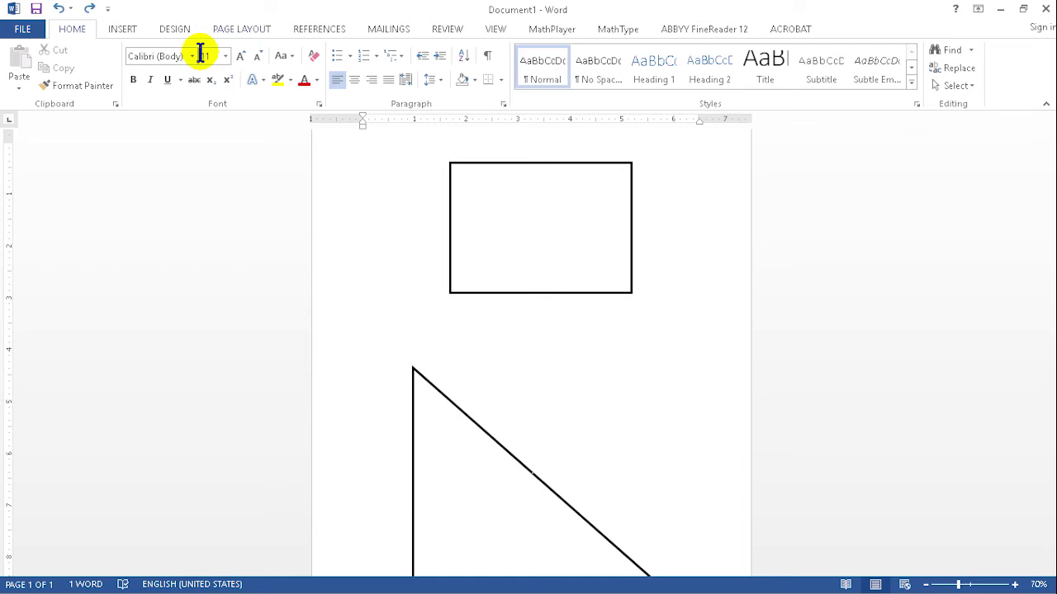
Select the right triangle to show its 4.16" by 4.71" size in Drawing Tools Format
click(124, 29)
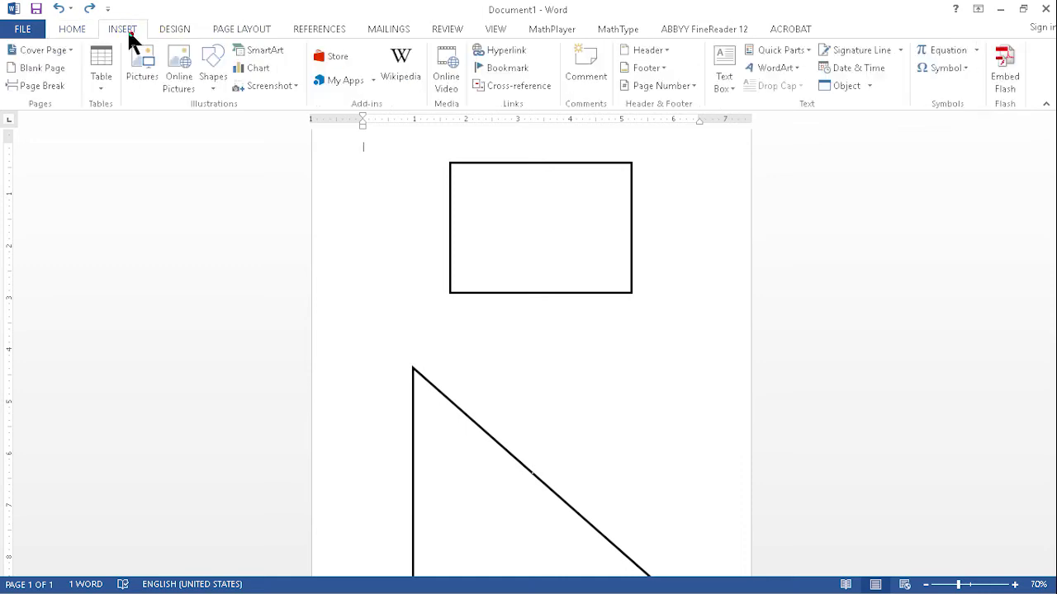
click(410, 366)
scroll(514, 366, down, 2)
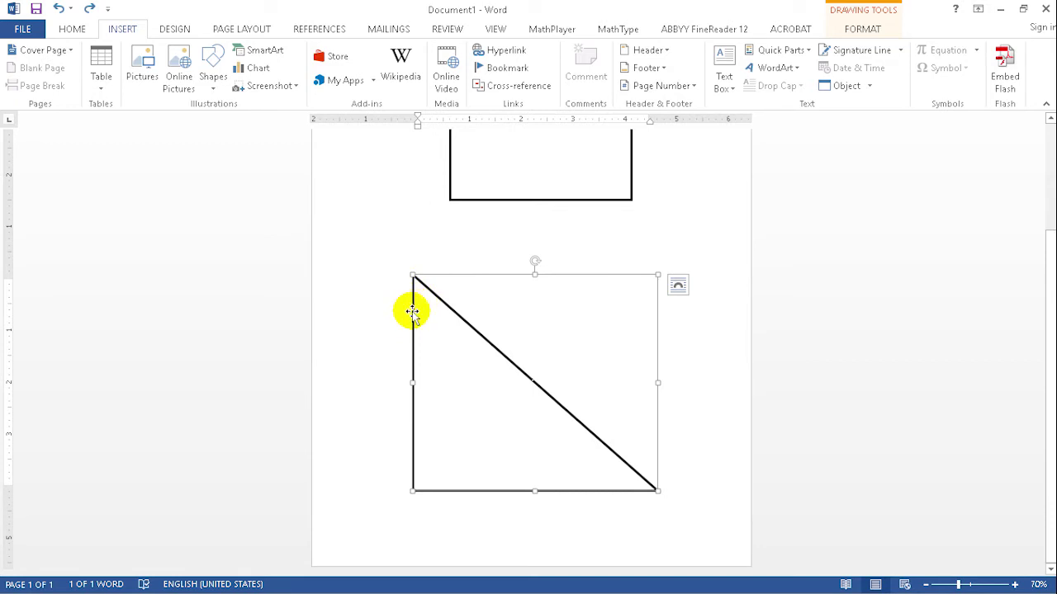
click(411, 312)
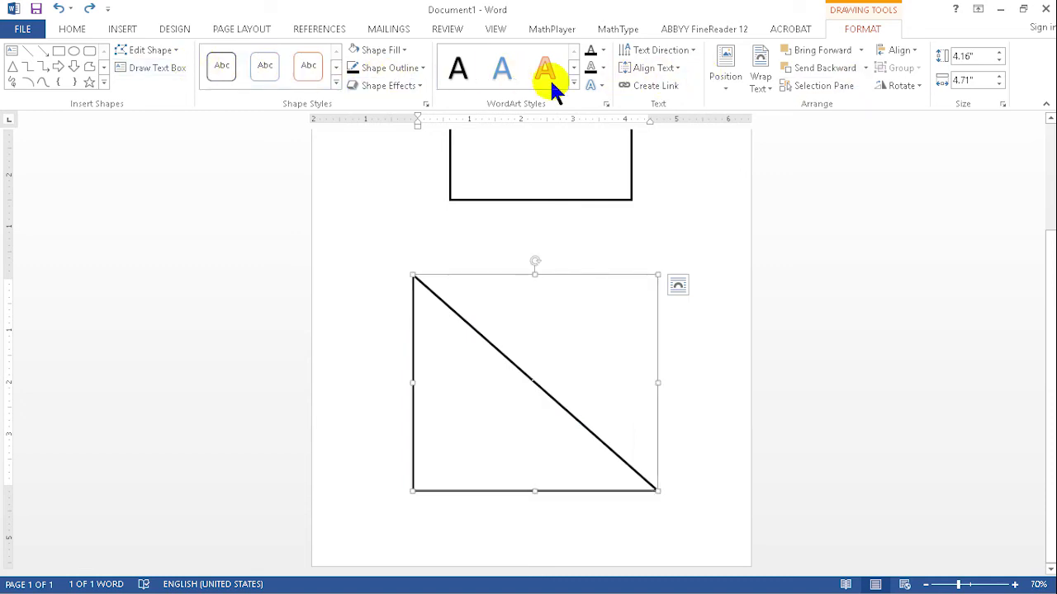
right_click(411, 306)
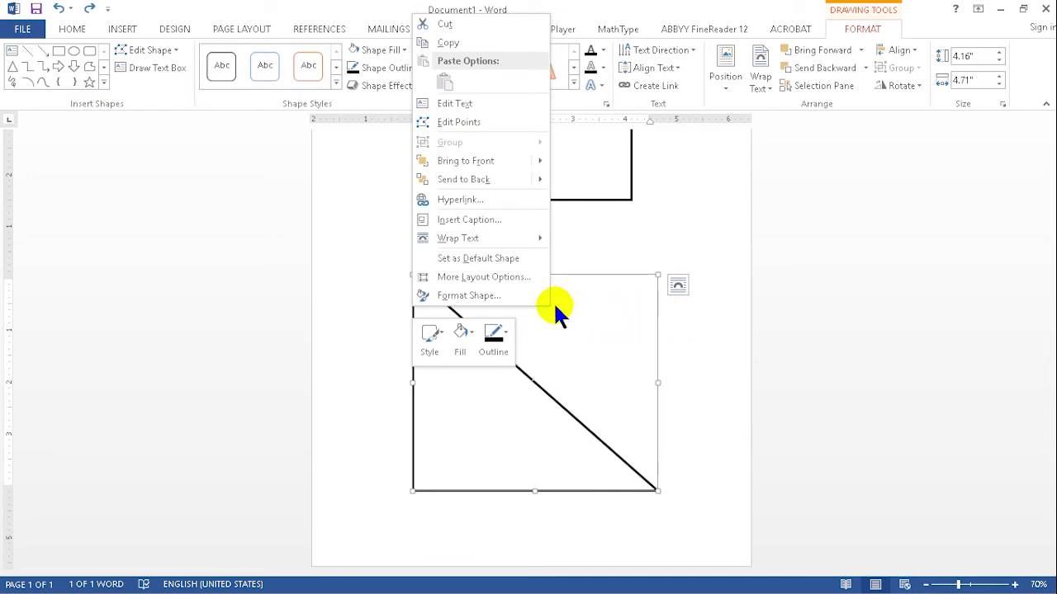
click(361, 203)
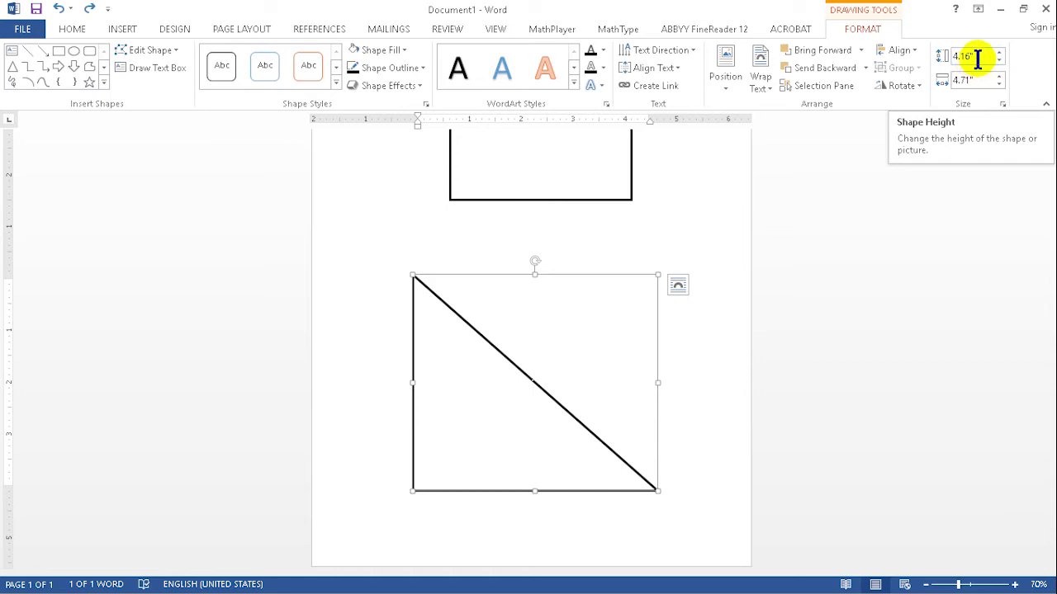
Set the triangle's Shape Height and Shape Width both to 4", then deselect it
click(976, 58)
click(977, 79)
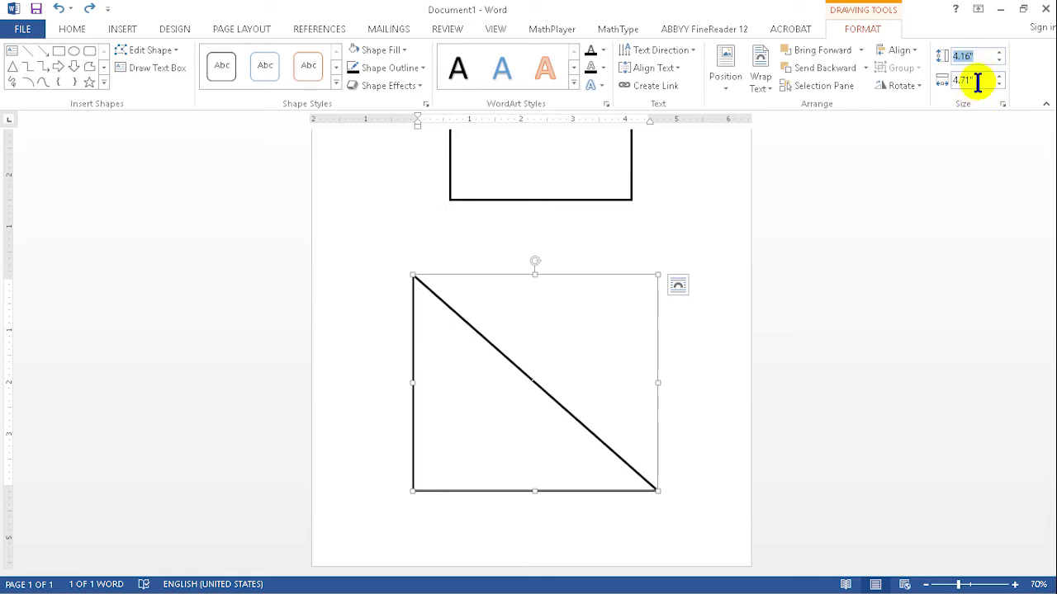
click(981, 58)
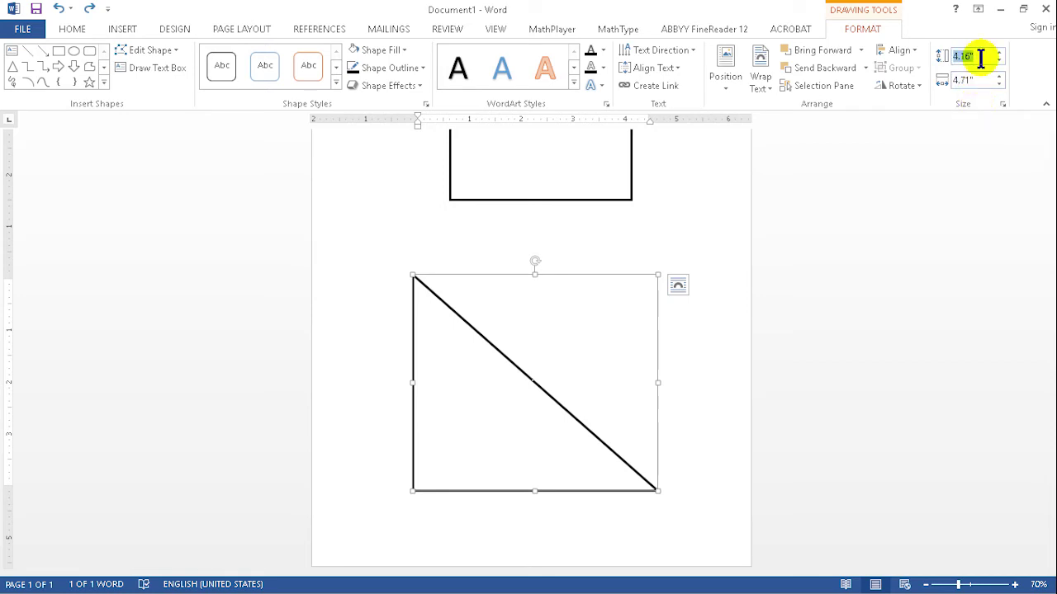
click(976, 79)
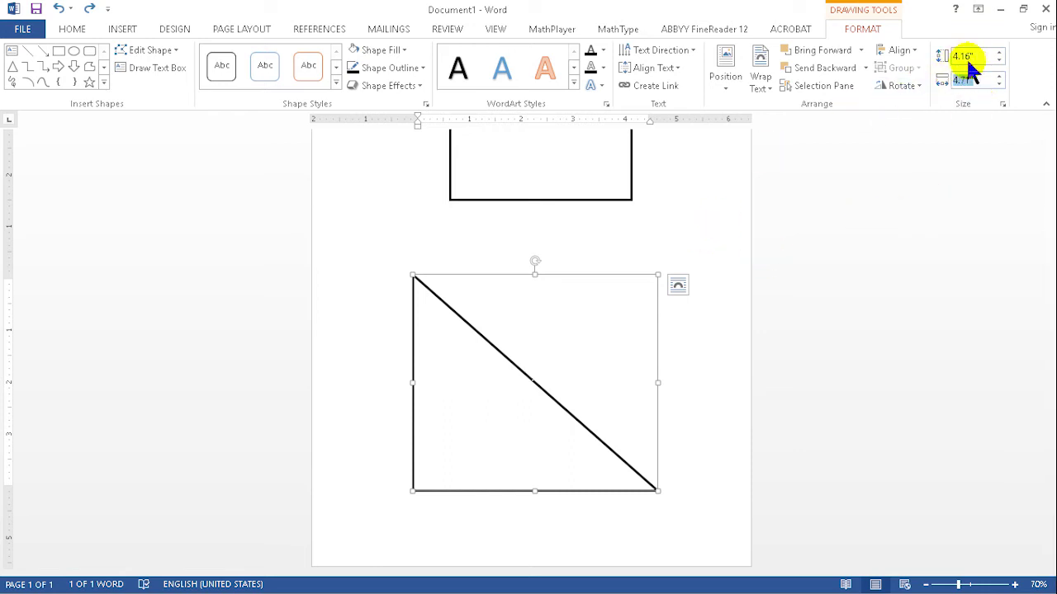
click(987, 55)
text(4)
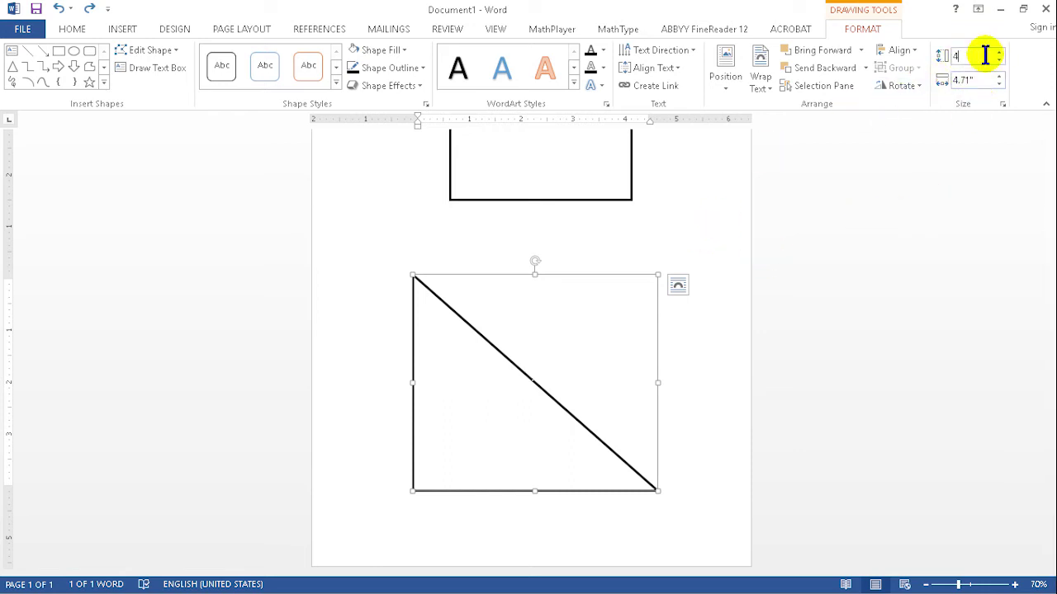
click(984, 79)
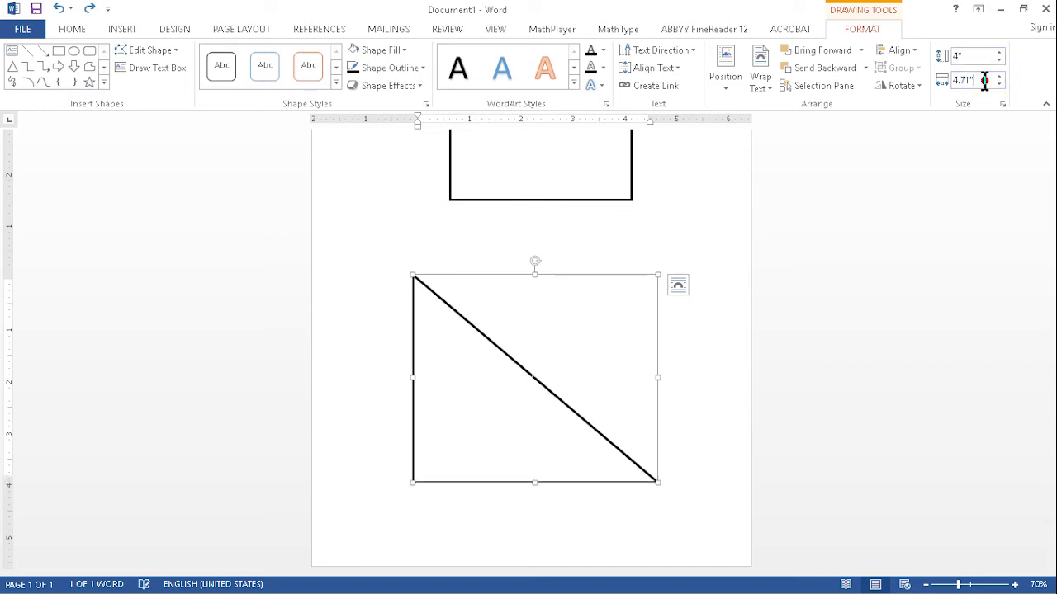
text(4)
key(Return)
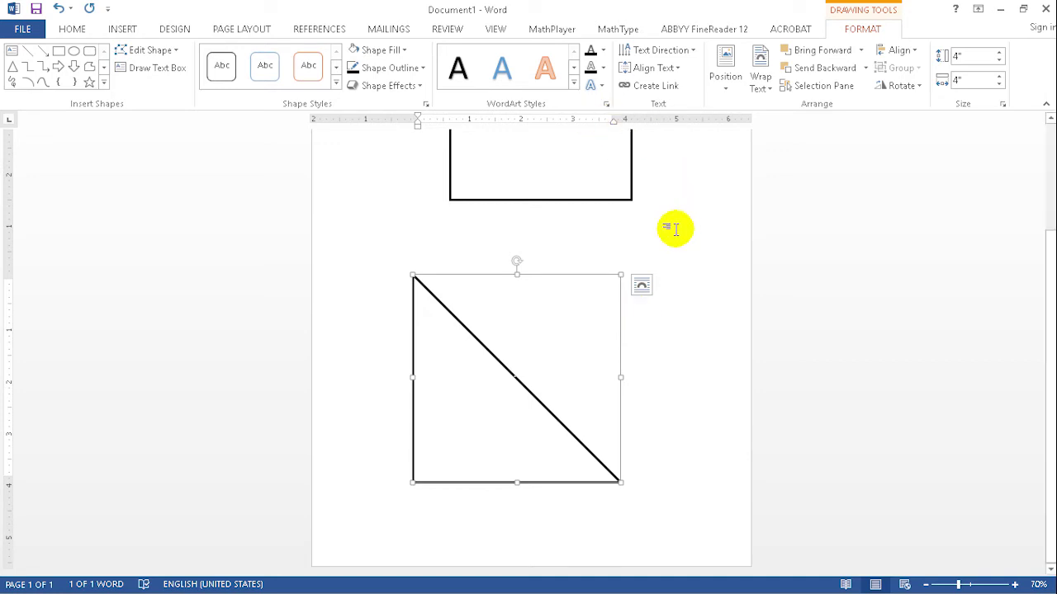
click(674, 228)
scroll(675, 229, down, 1)
scroll(665, 255, down, 1)
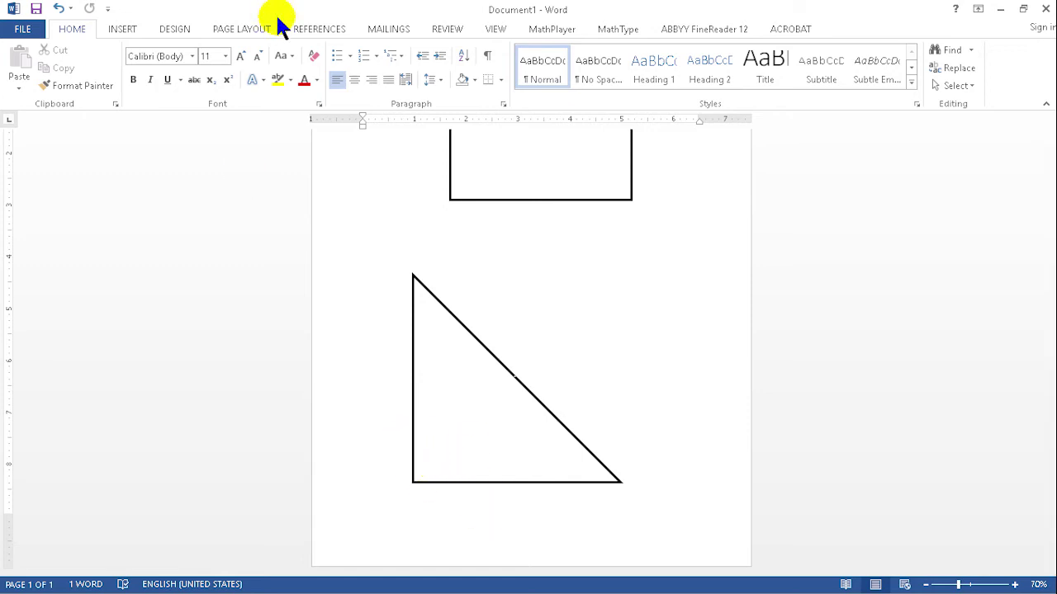
Draw a small rectangle, about 0.58" by 0.55", in the triangle's right-angle corner
click(125, 31)
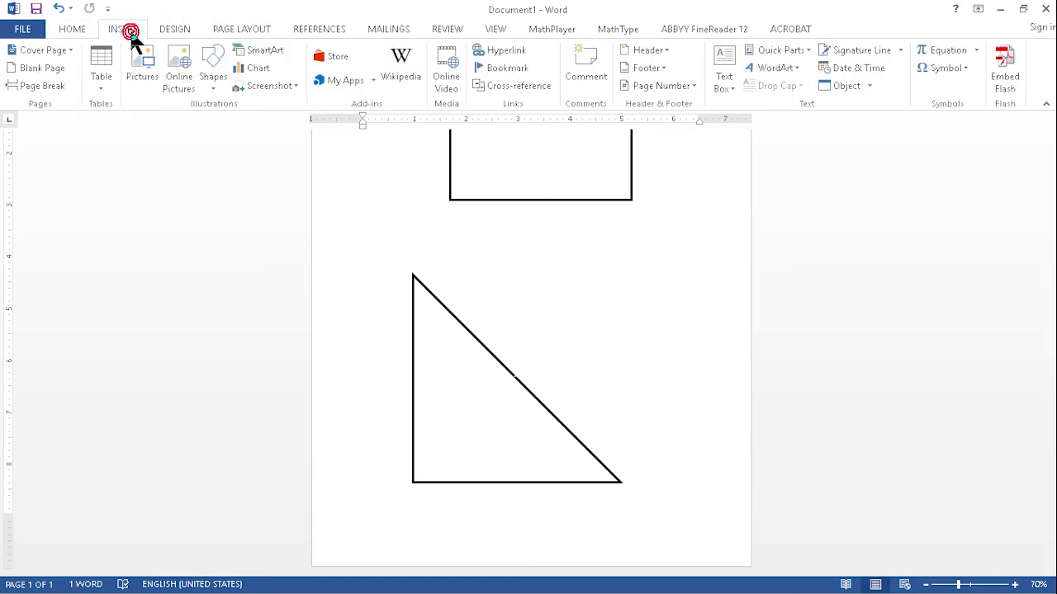
click(211, 81)
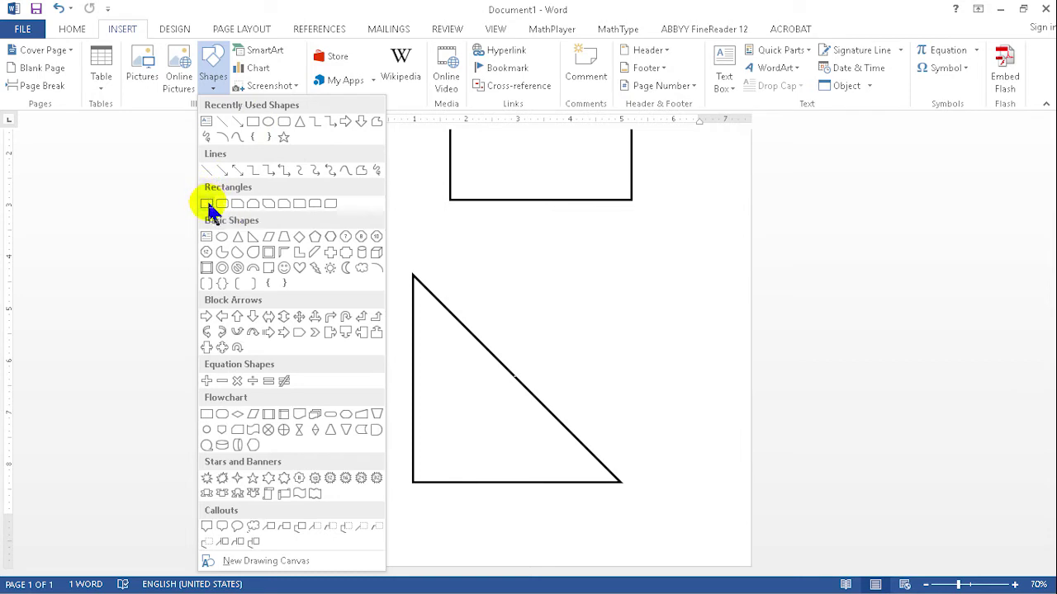
click(207, 204)
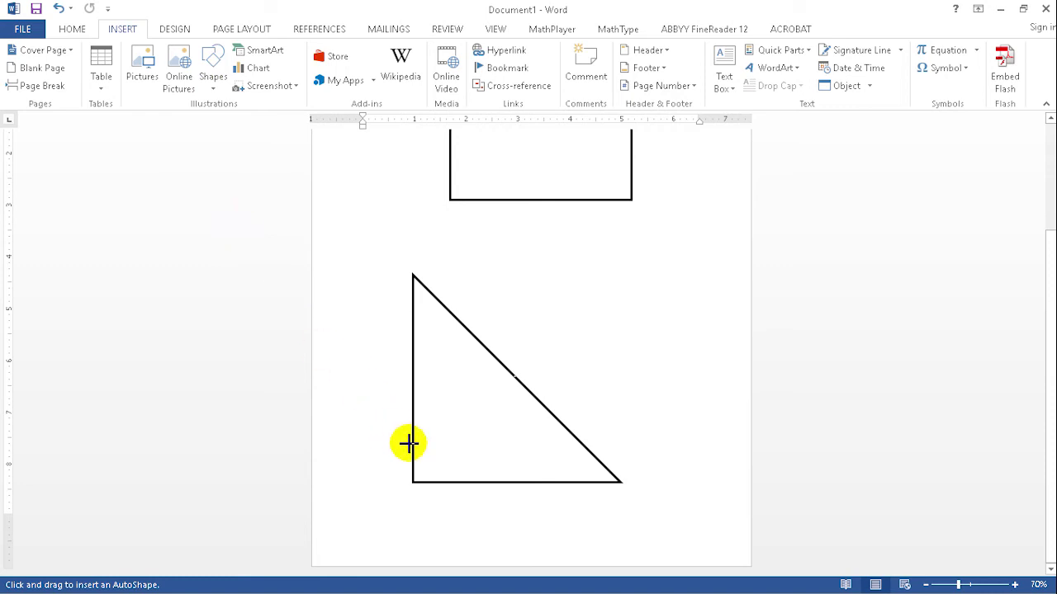
drag(413, 458, 439, 483)
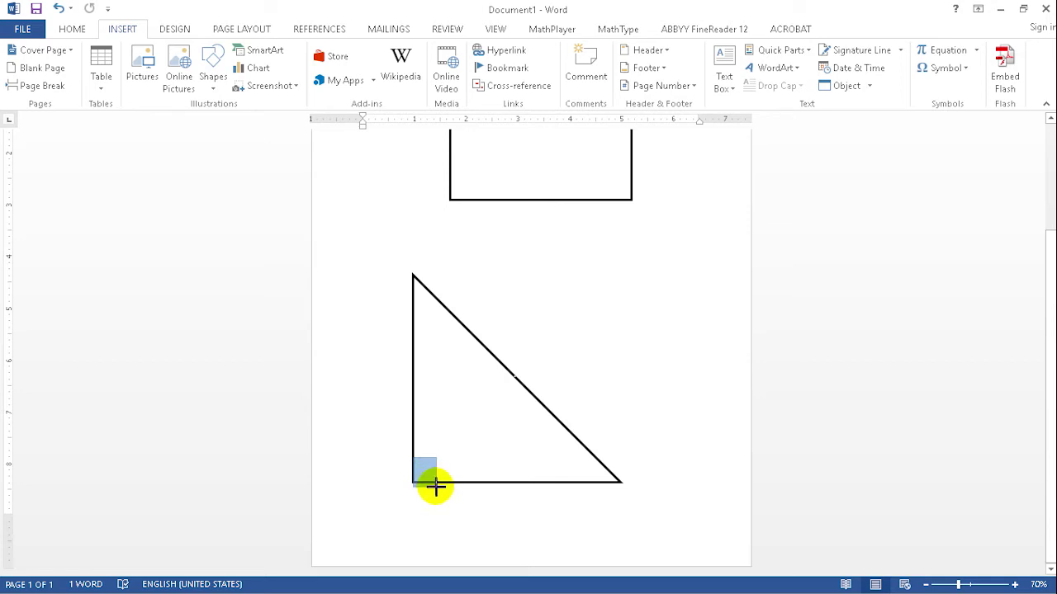
drag(442, 485, 431, 465)
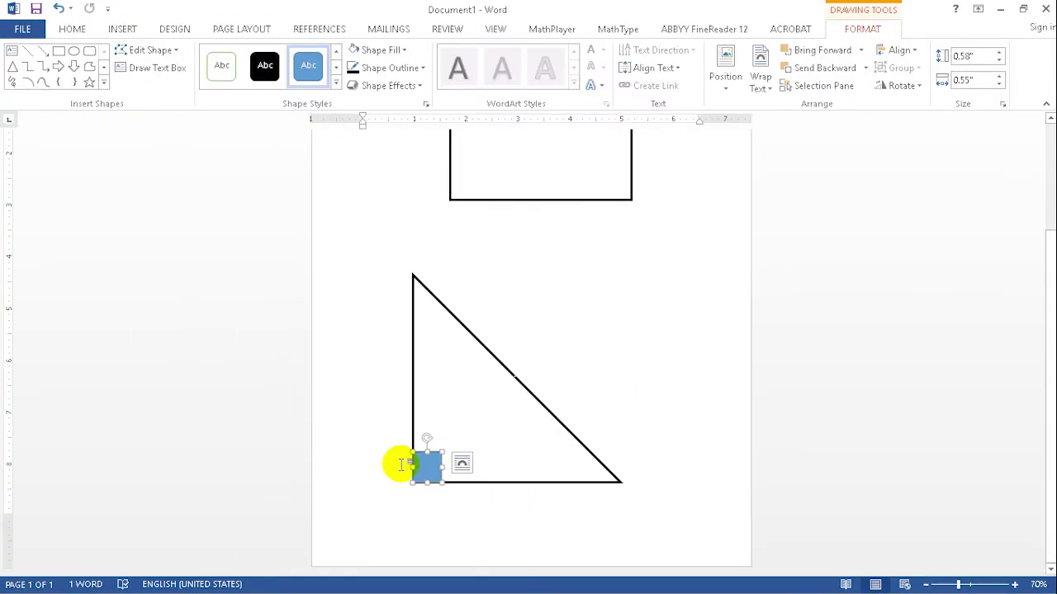
Set the small square to No Fill and adjust its outline weight
click(424, 462)
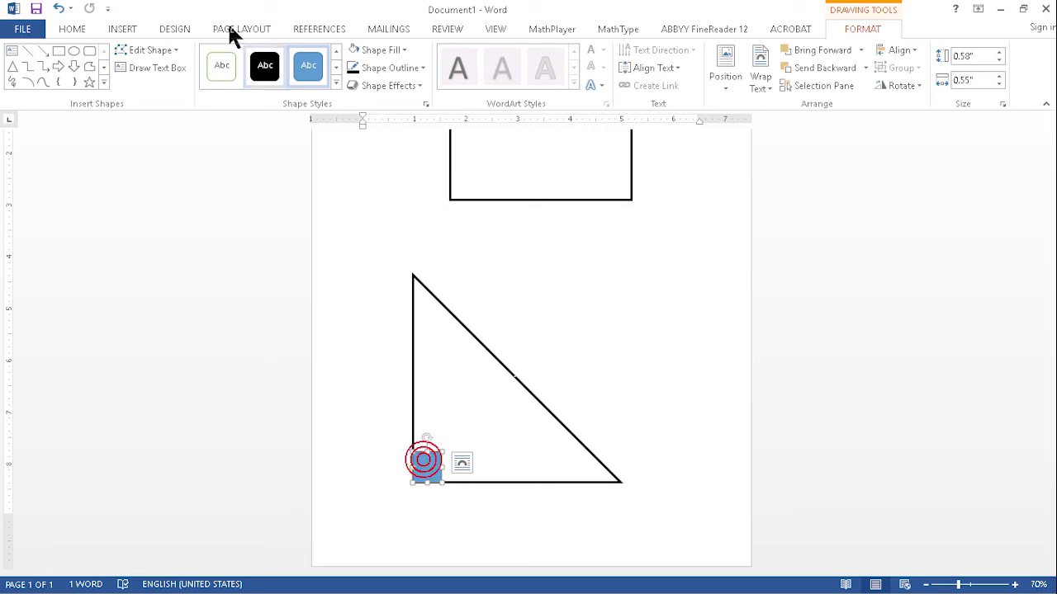
click(371, 51)
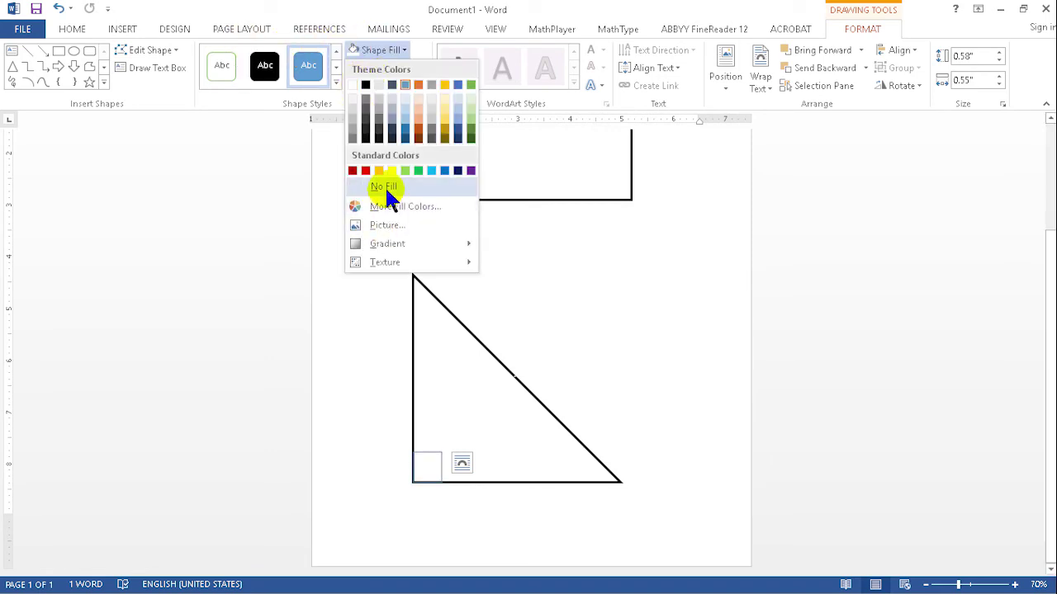
click(386, 190)
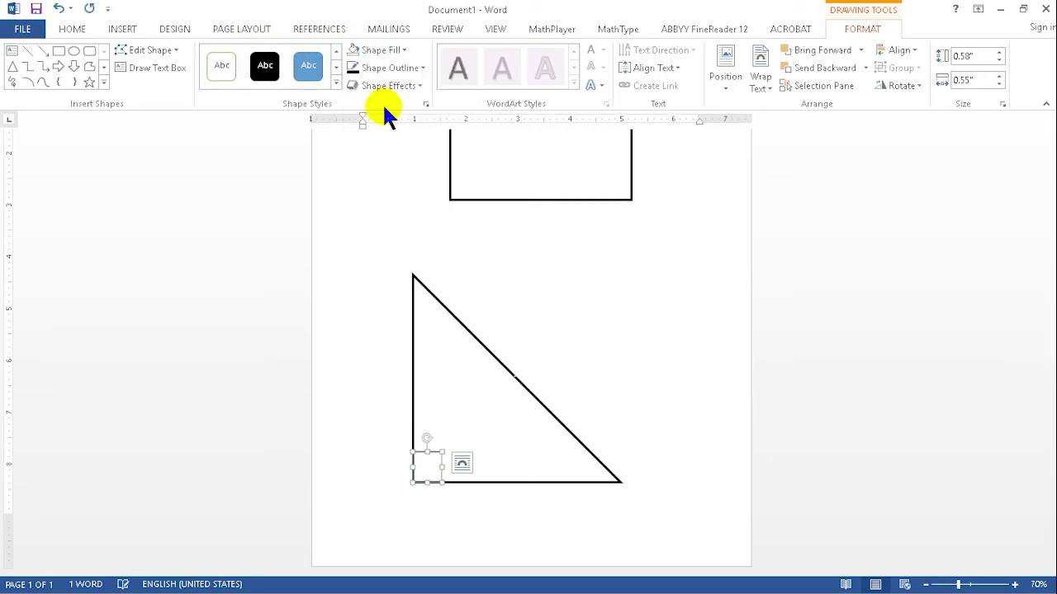
click(405, 69)
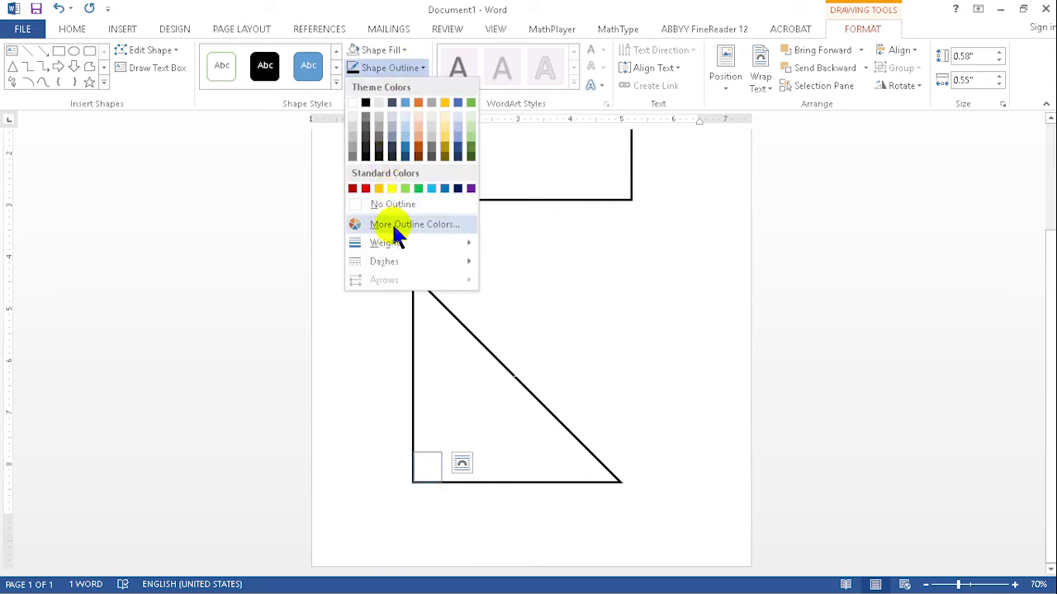
mouse_move(384, 243)
click(526, 346)
click(568, 375)
click(376, 406)
scroll(437, 462, up, 2)
scroll(448, 465, down, 1)
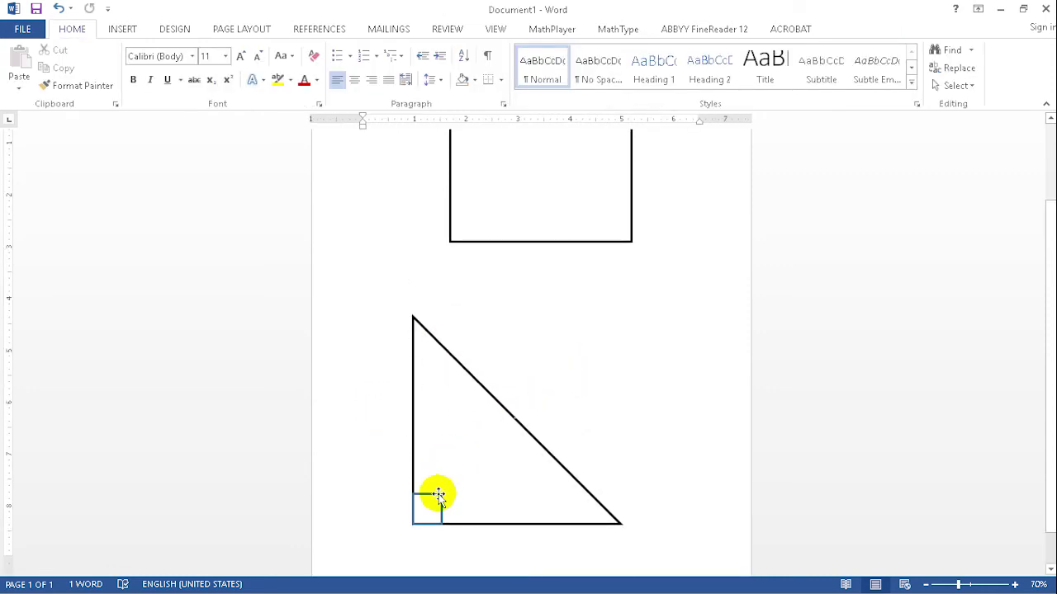
Give the small right-angle square a black outline
click(438, 494)
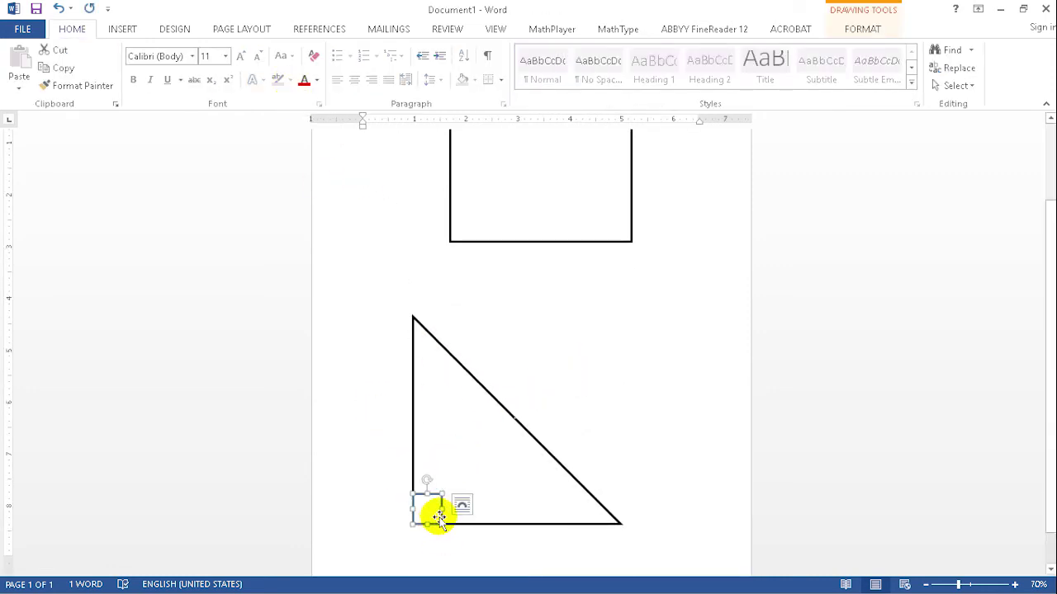
double_click(438, 517)
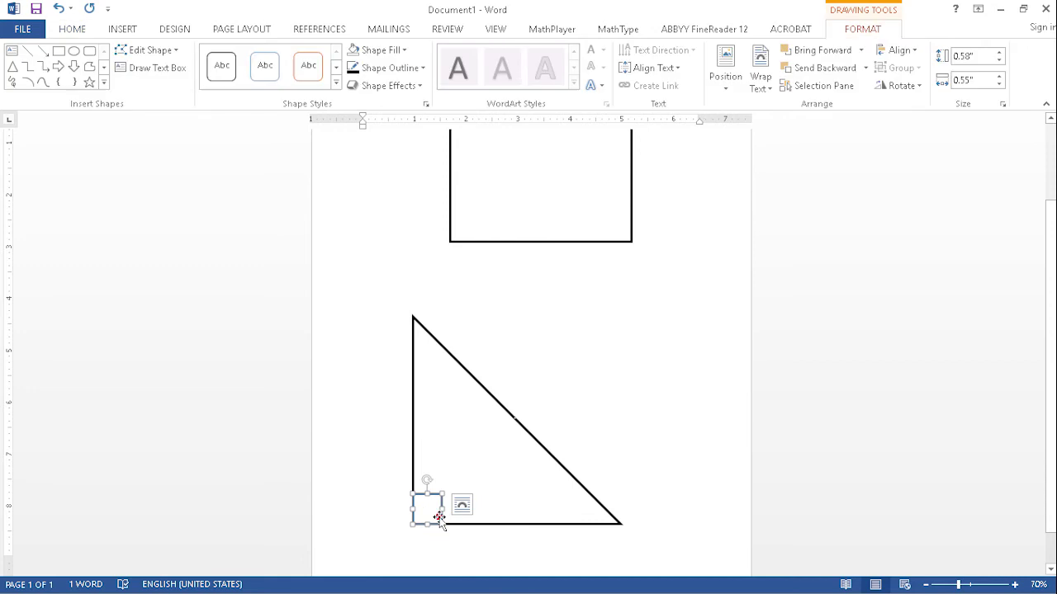
click(380, 66)
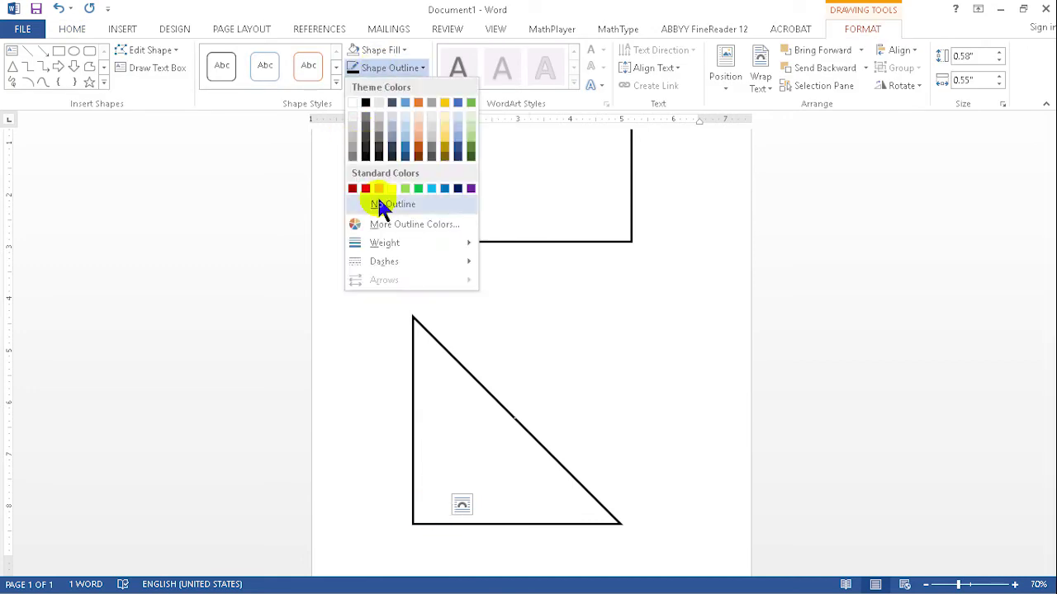
click(365, 103)
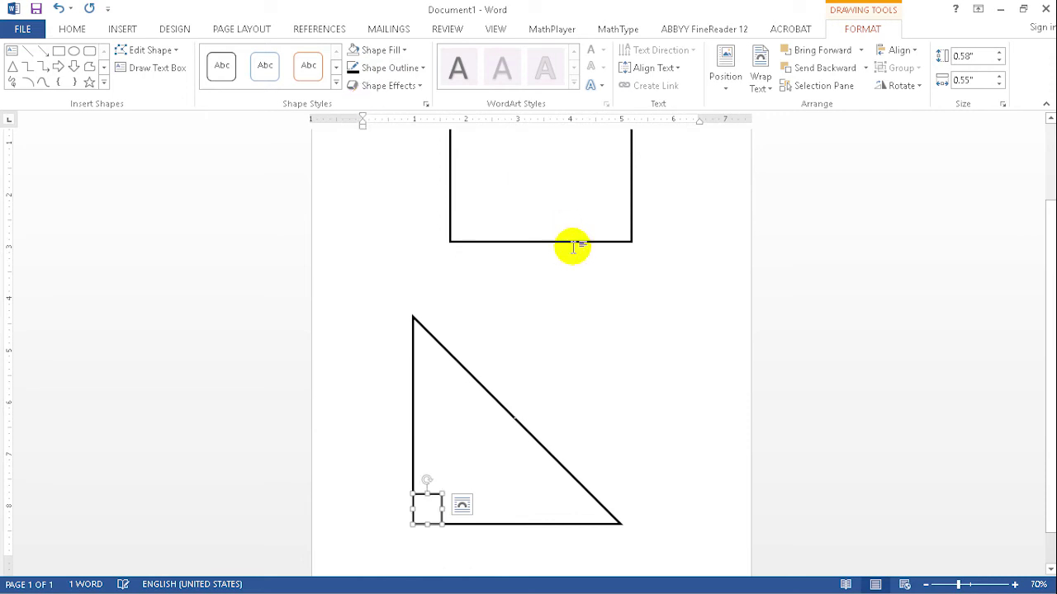
click(673, 376)
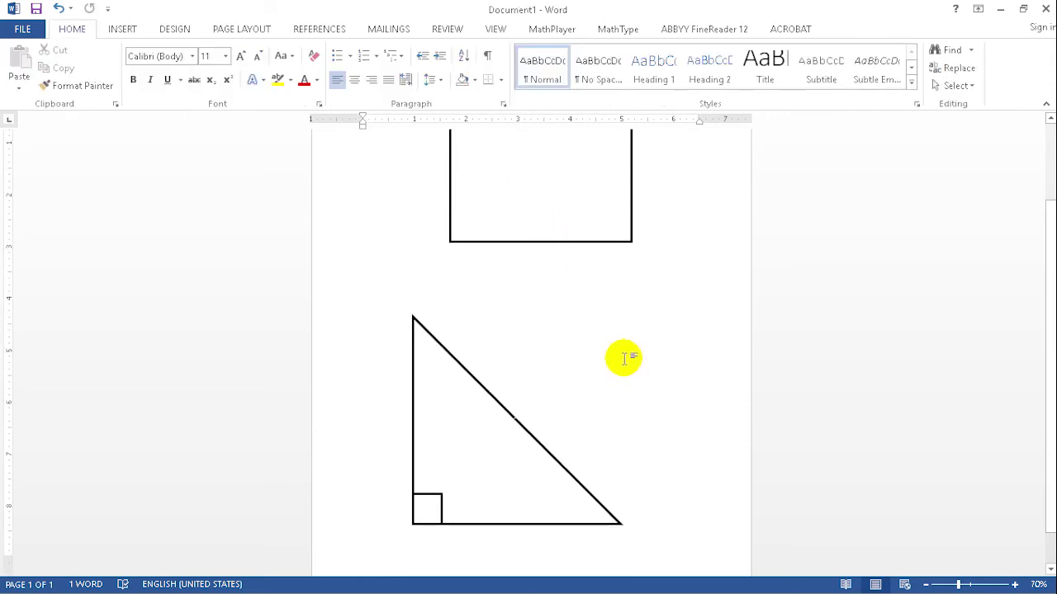
scroll(625, 358, down, 1)
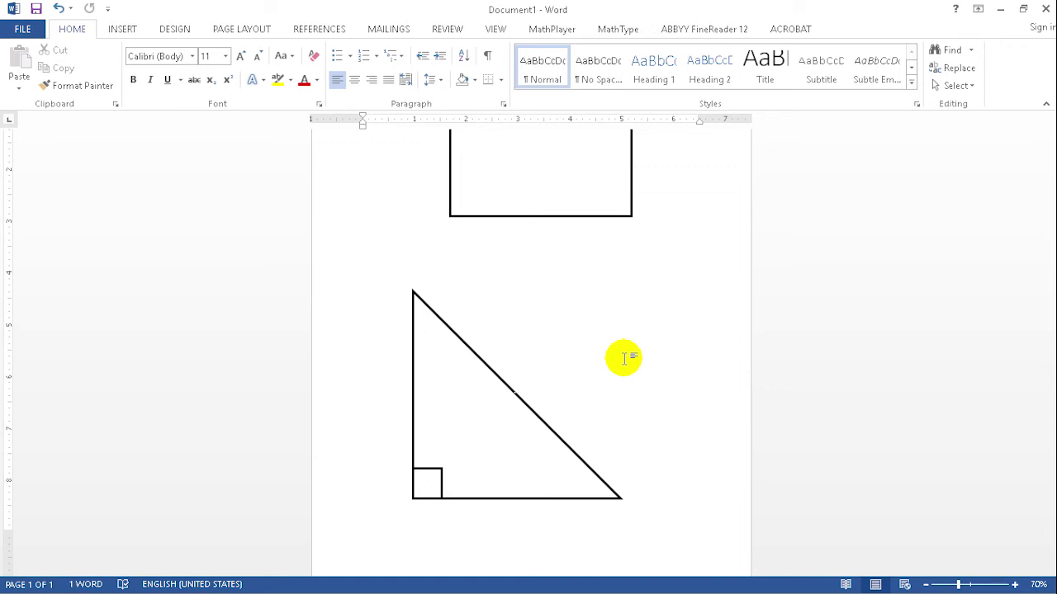
Select the triangle and start the Draw Text Box tool, then show the Format options
click(122, 29)
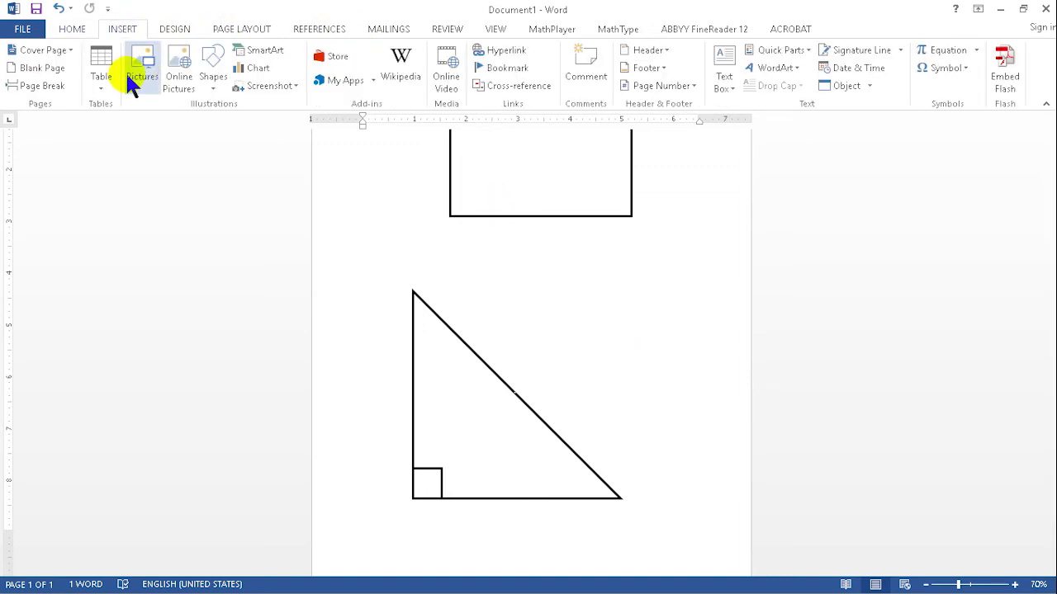
click(412, 313)
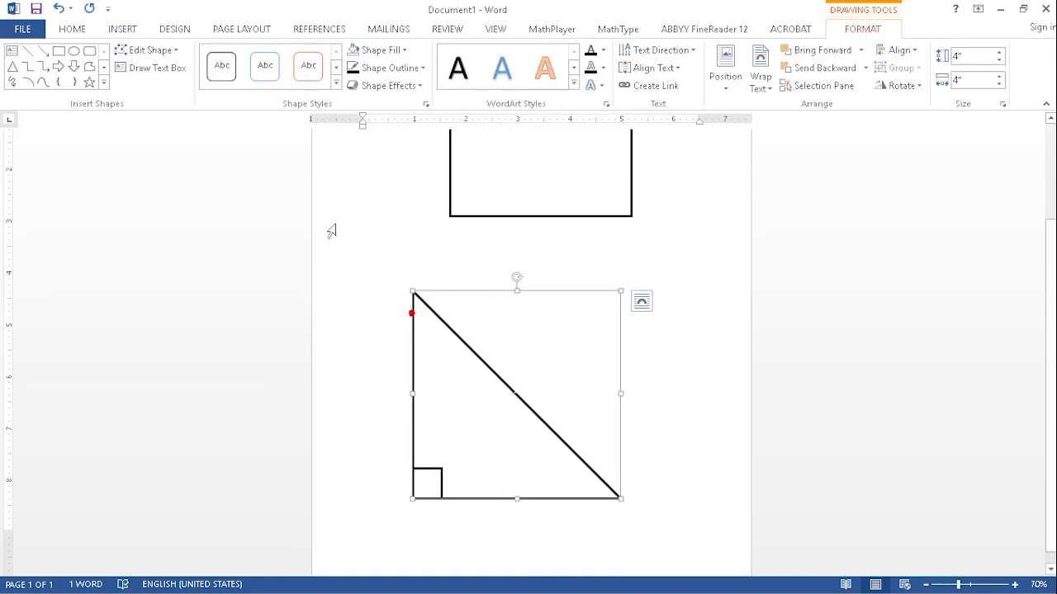
click(156, 67)
click(157, 53)
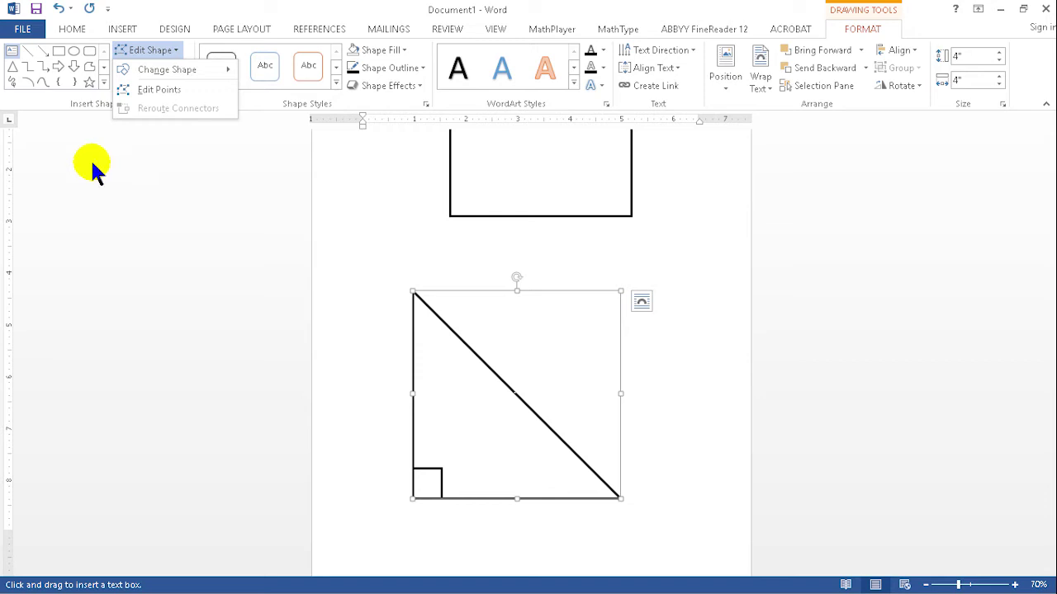
Draw a small narrow text box just right of the triangle, then deselect it
drag(686, 333, 704, 385)
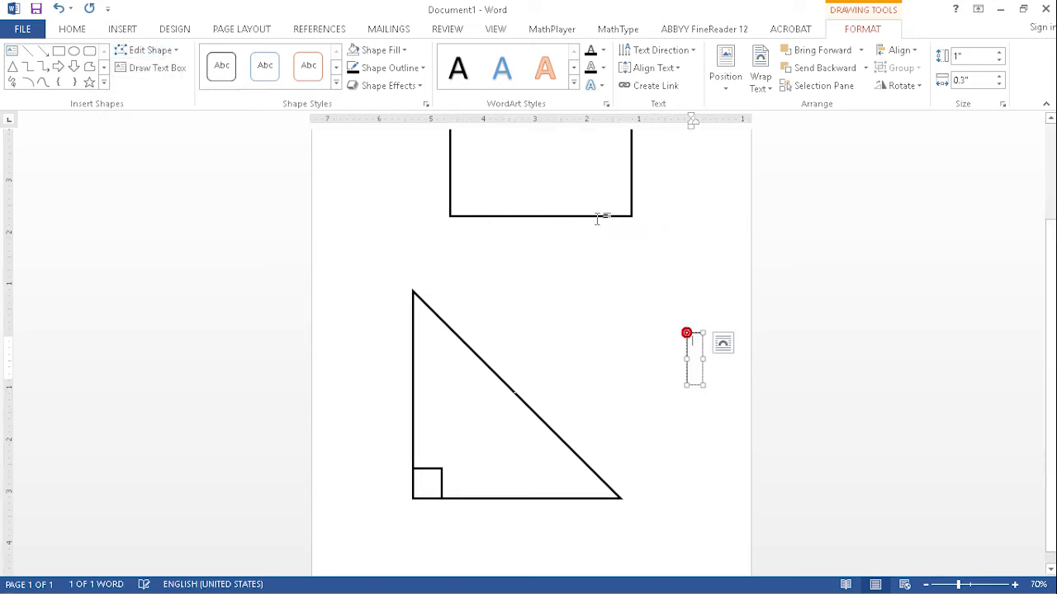
click(117, 30)
click(83, 30)
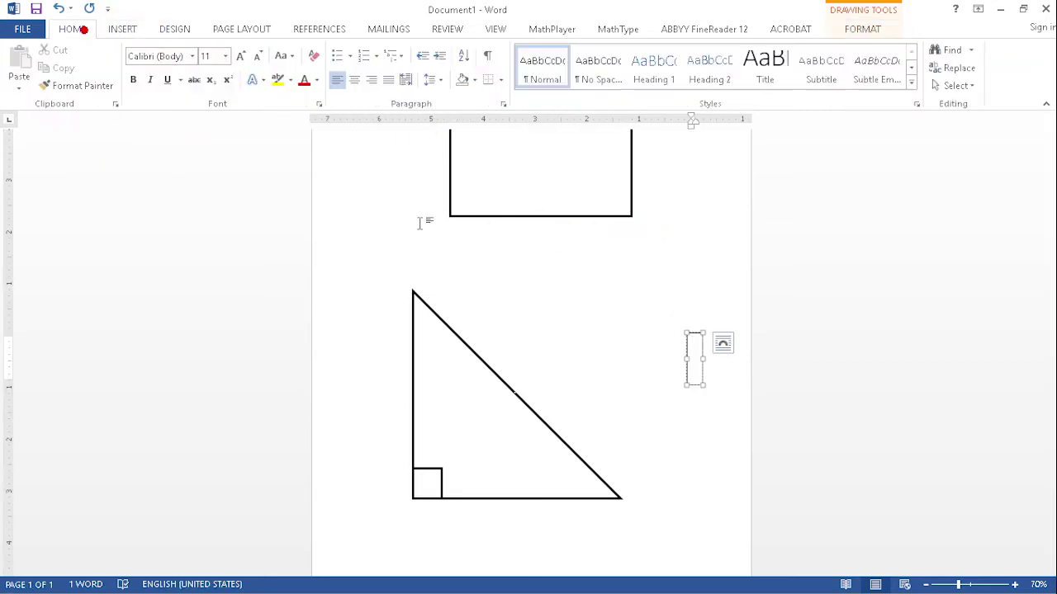
click(676, 353)
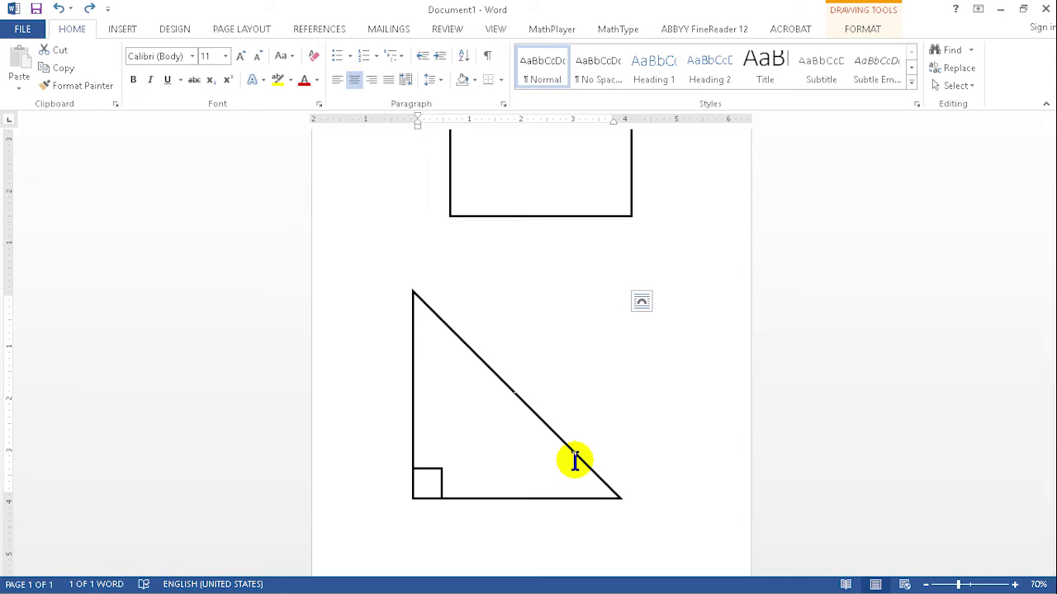
Clear the selection and select the small right-angle square in the triangle's corner
click(516, 394)
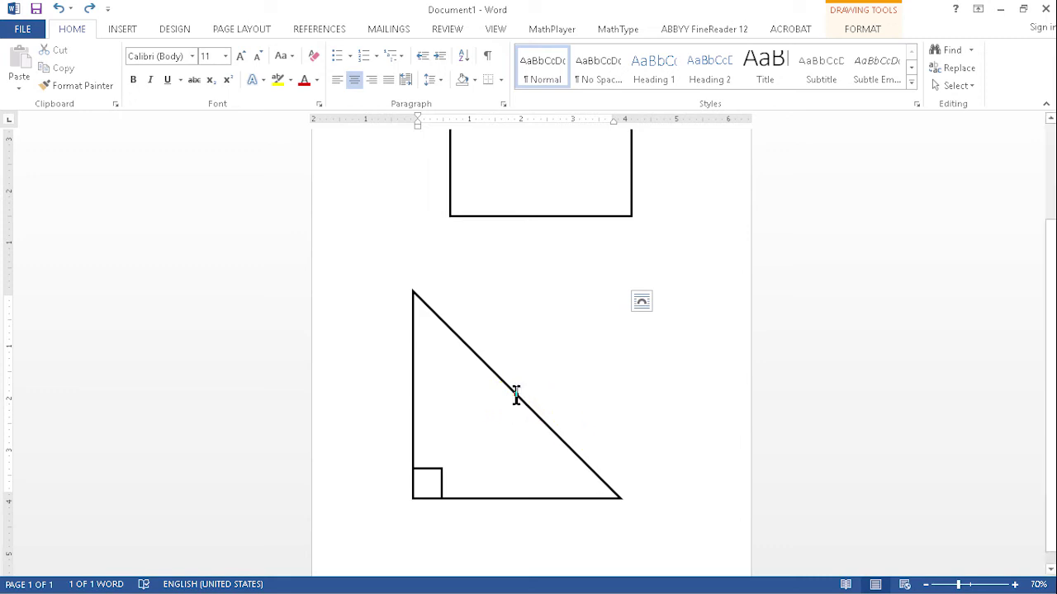
click(543, 421)
key(Tab)
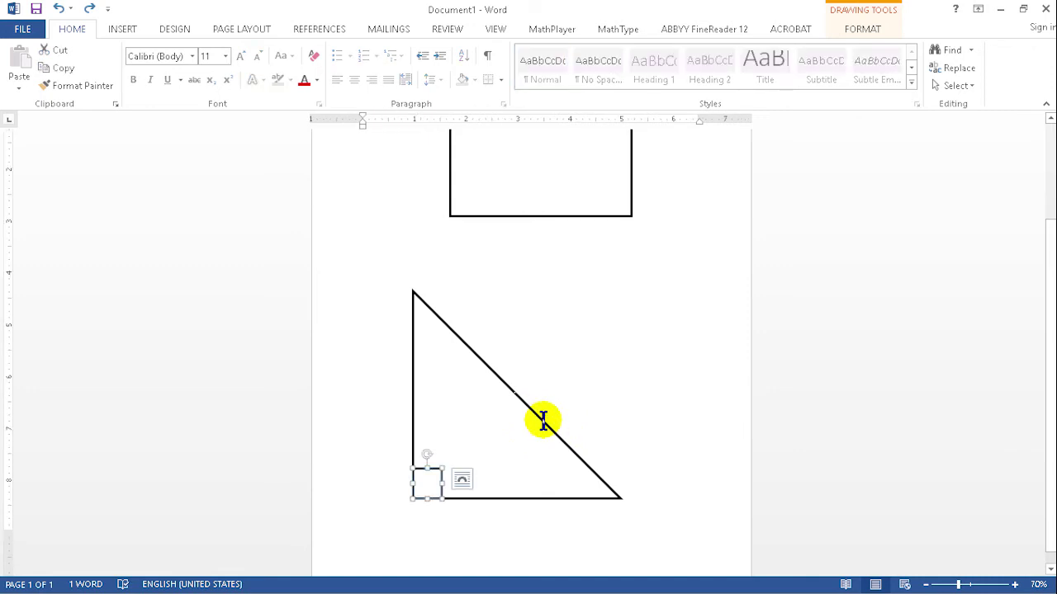
On the Insert tab, select then deselect the triangle, delete the current selection, and scroll down
click(132, 31)
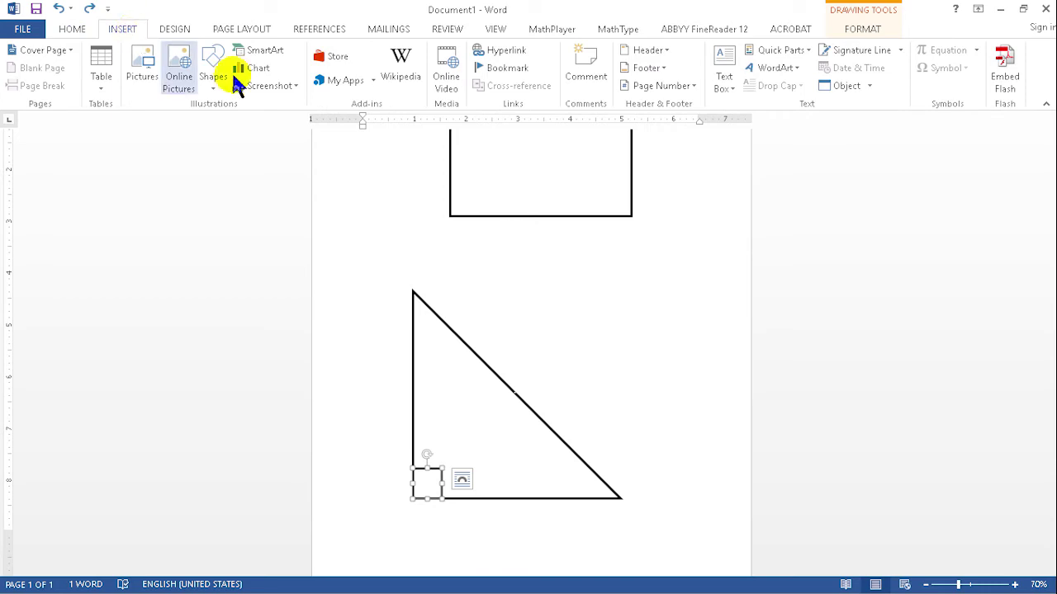
click(414, 308)
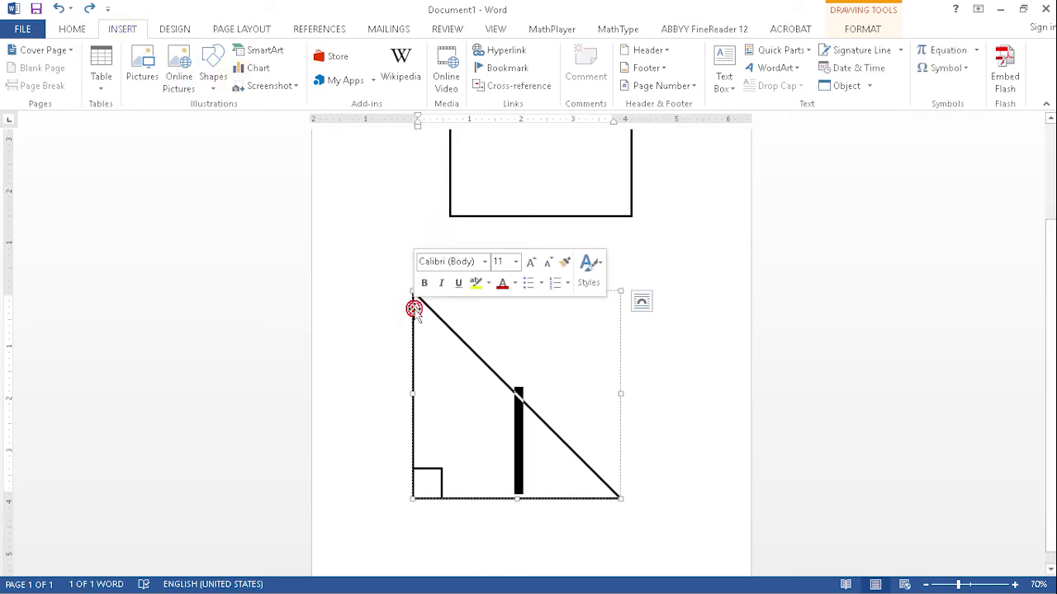
click(520, 388)
key(Delete)
click(673, 442)
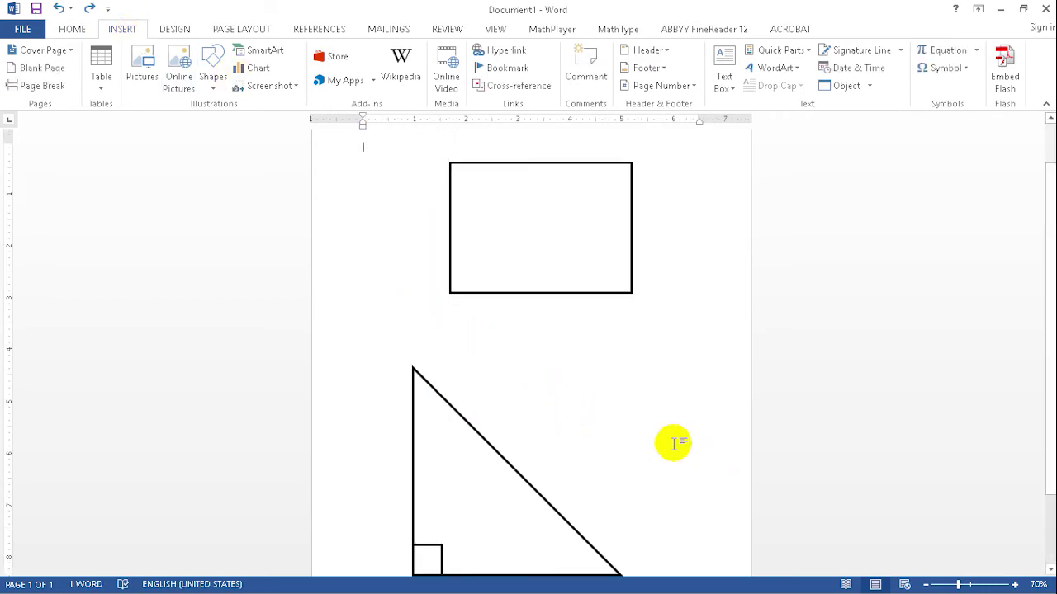
scroll(673, 443, down, 1)
scroll(673, 421, down, 1)
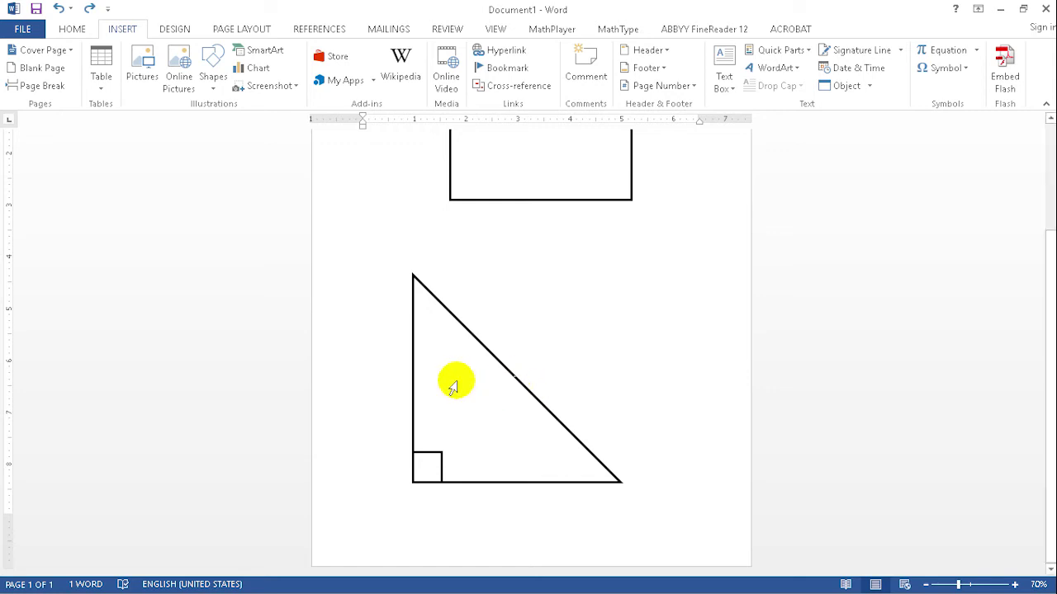
click(413, 373)
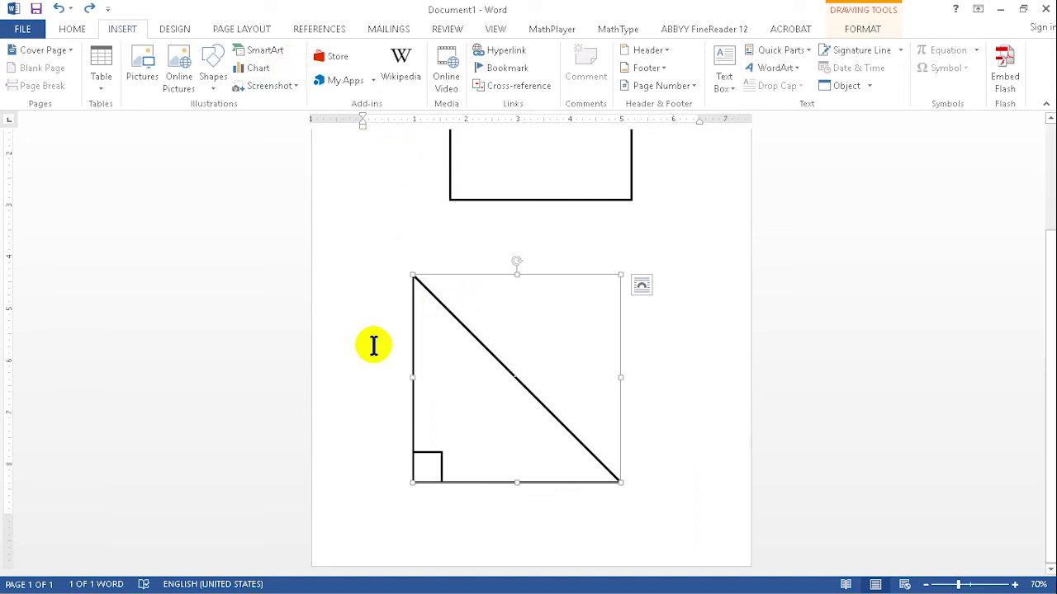
double_click(414, 330)
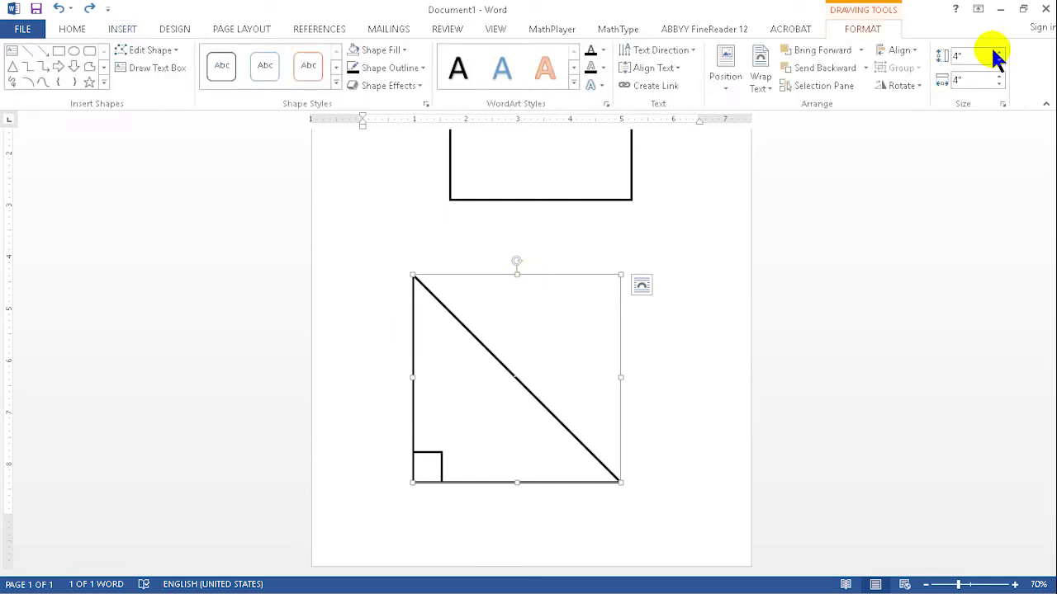
click(911, 85)
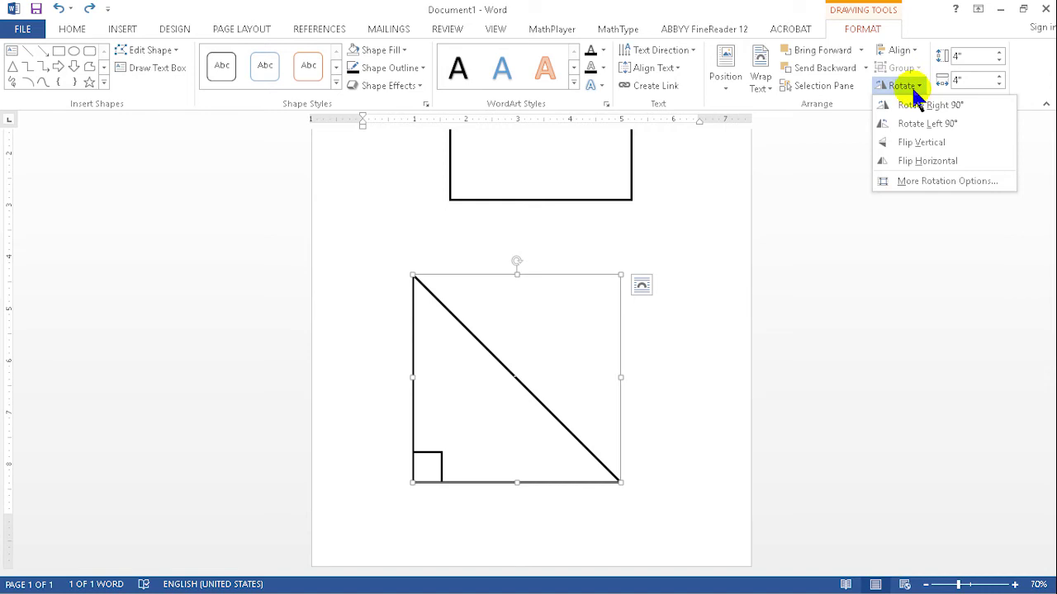
click(861, 10)
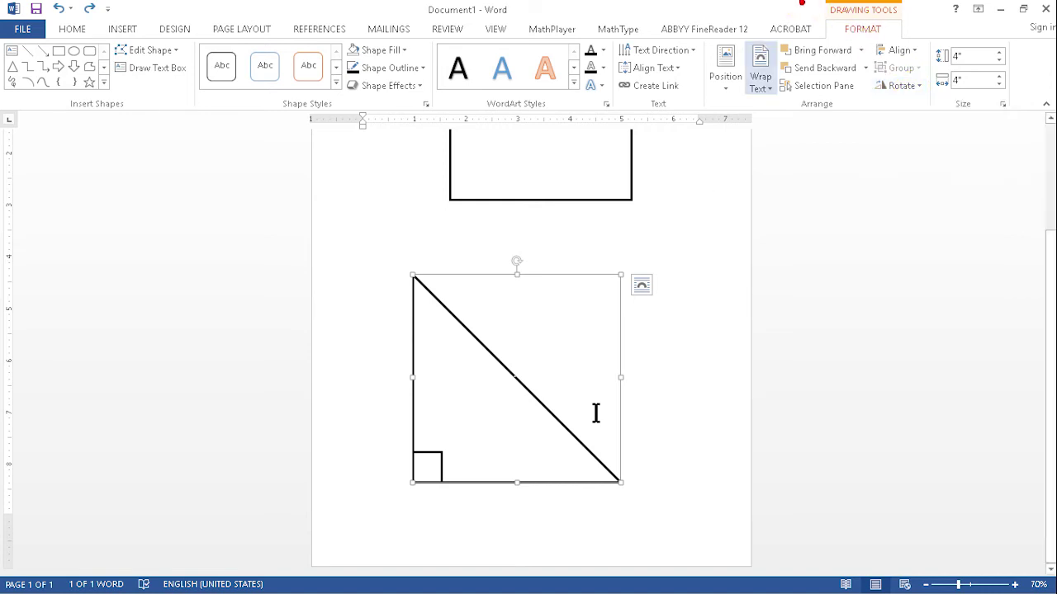
click(410, 437)
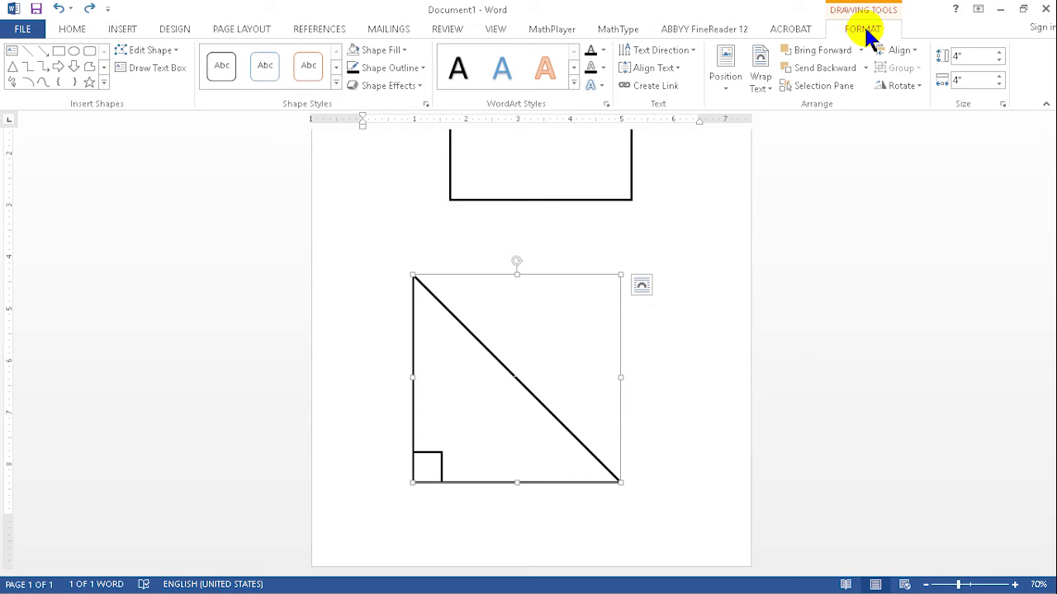
click(907, 88)
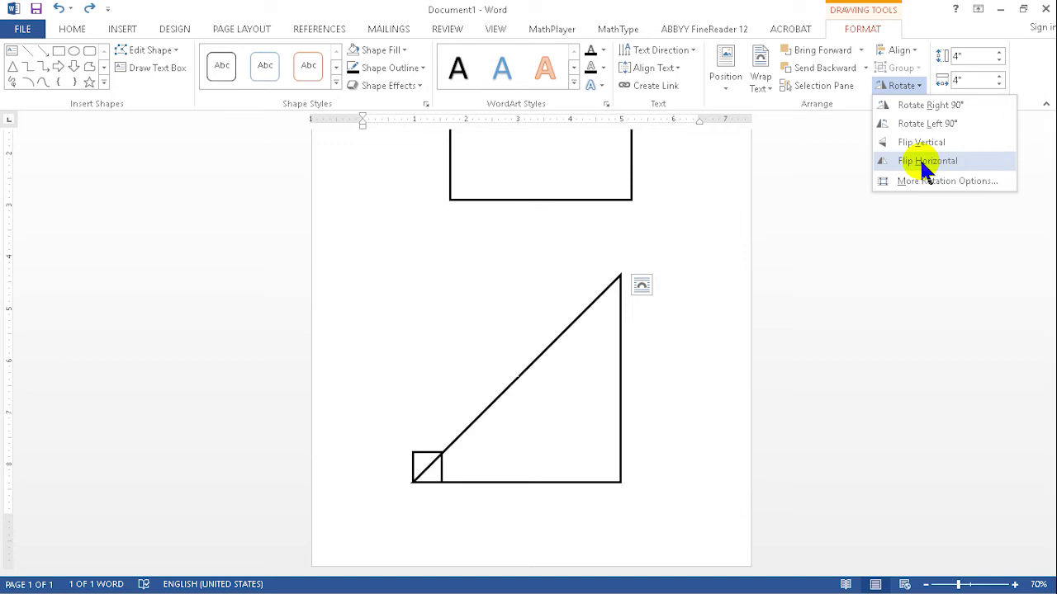
click(922, 161)
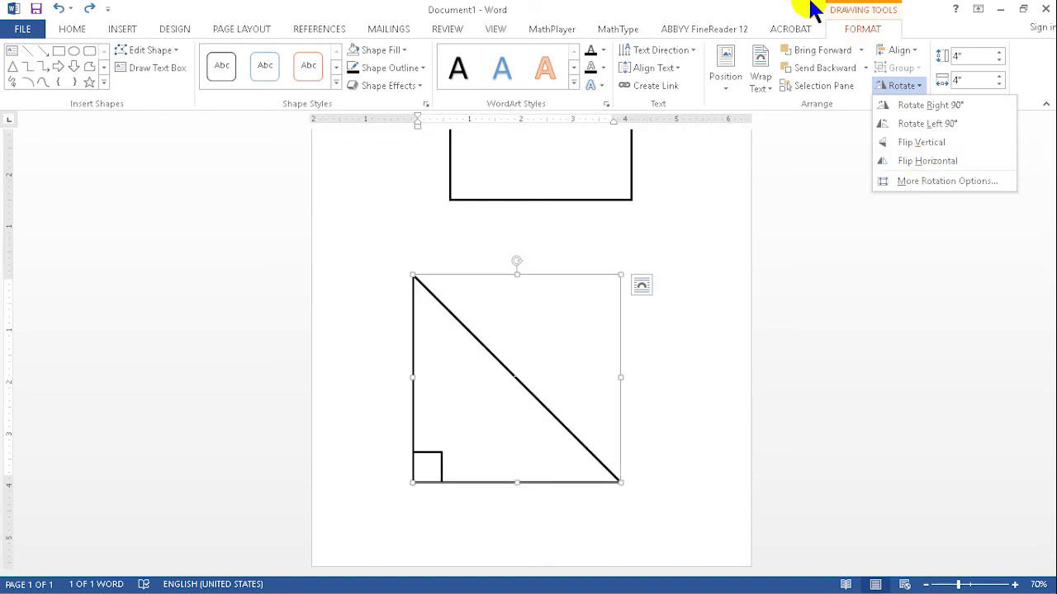
click(460, 220)
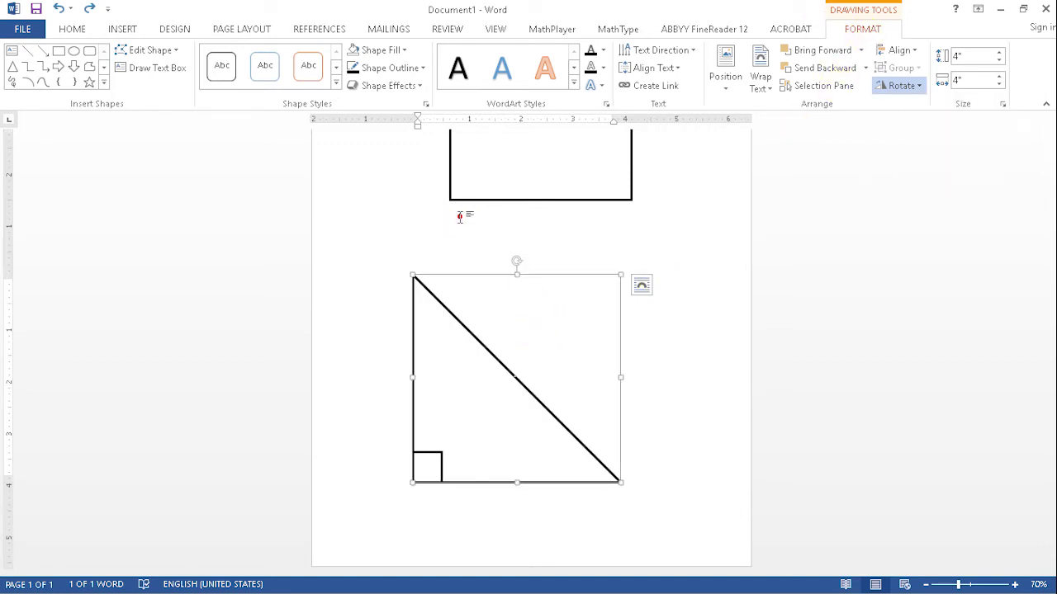
click(359, 268)
click(587, 488)
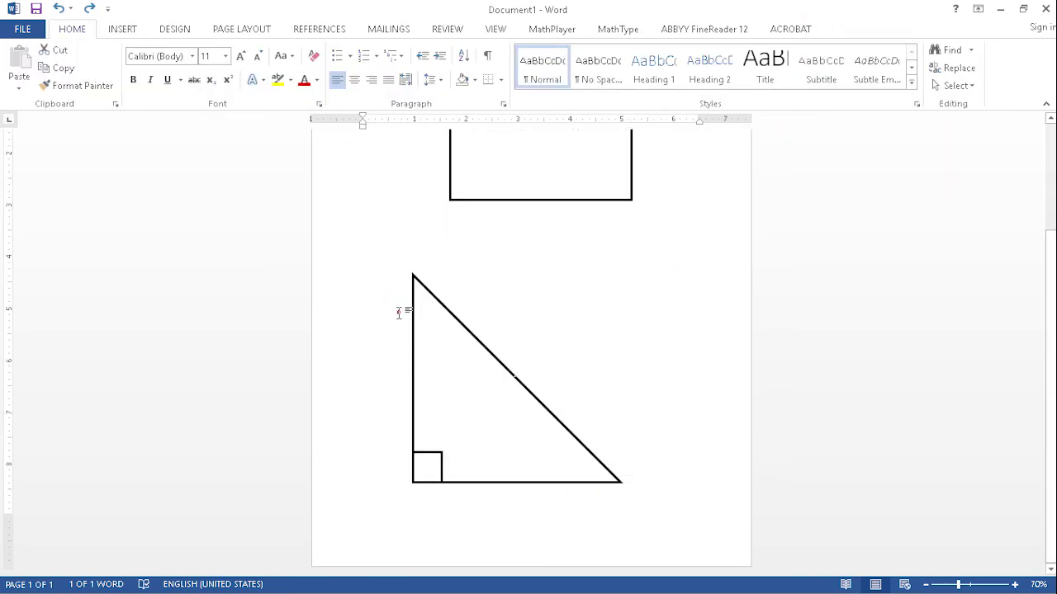
scroll(429, 347, up, 2)
scroll(457, 396, down, 1)
scroll(457, 409, down, 1)
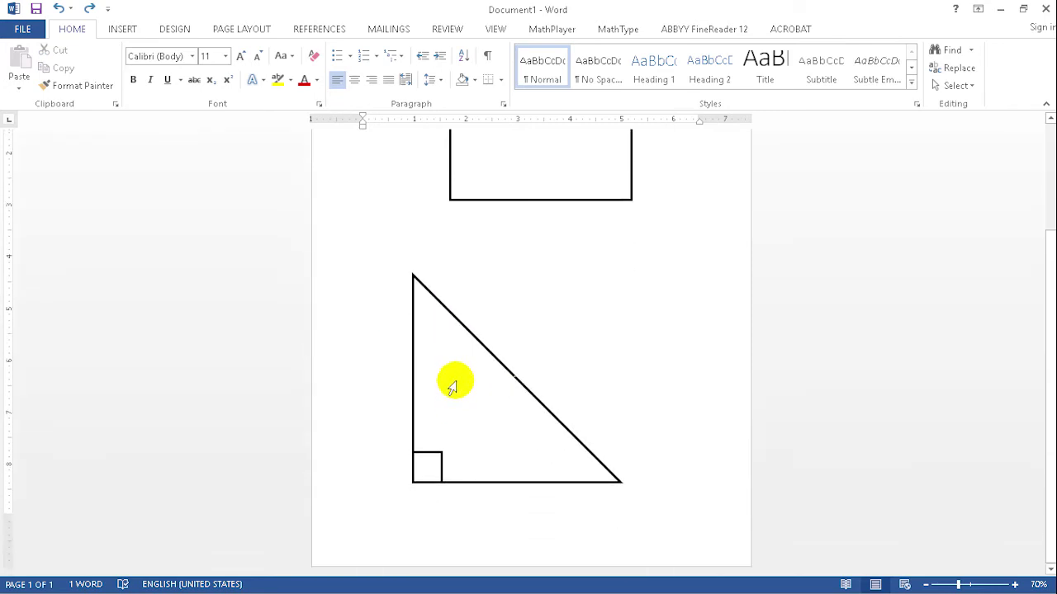
click(483, 342)
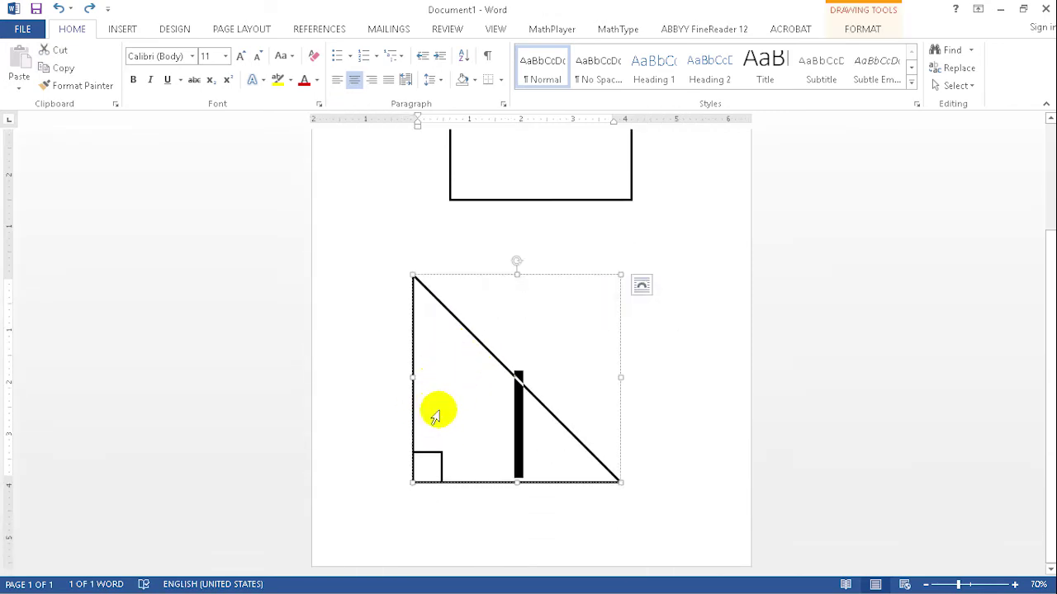
click(642, 357)
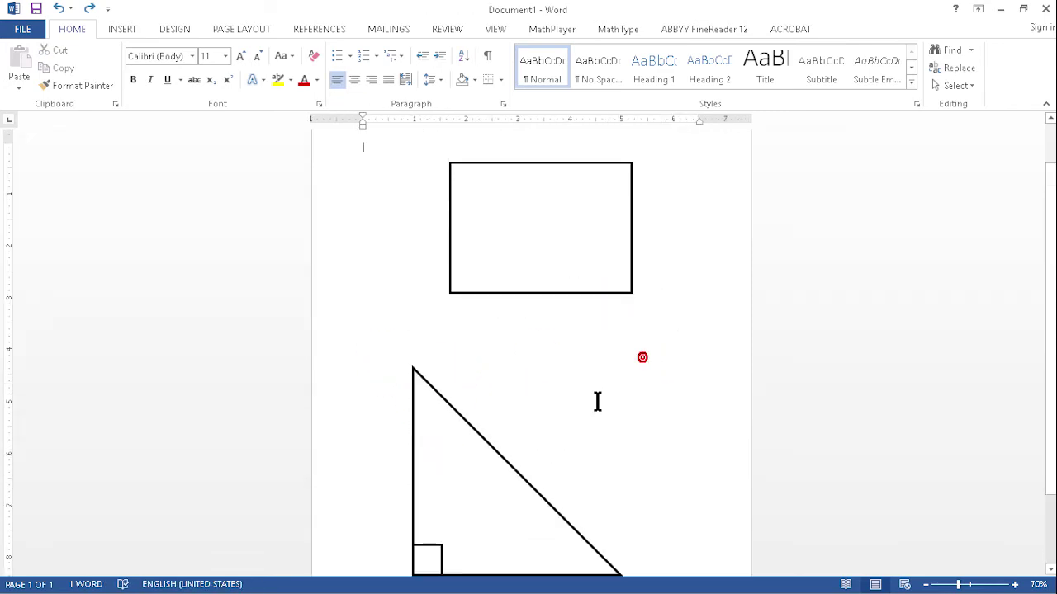
click(497, 452)
scroll(450, 470, down, 2)
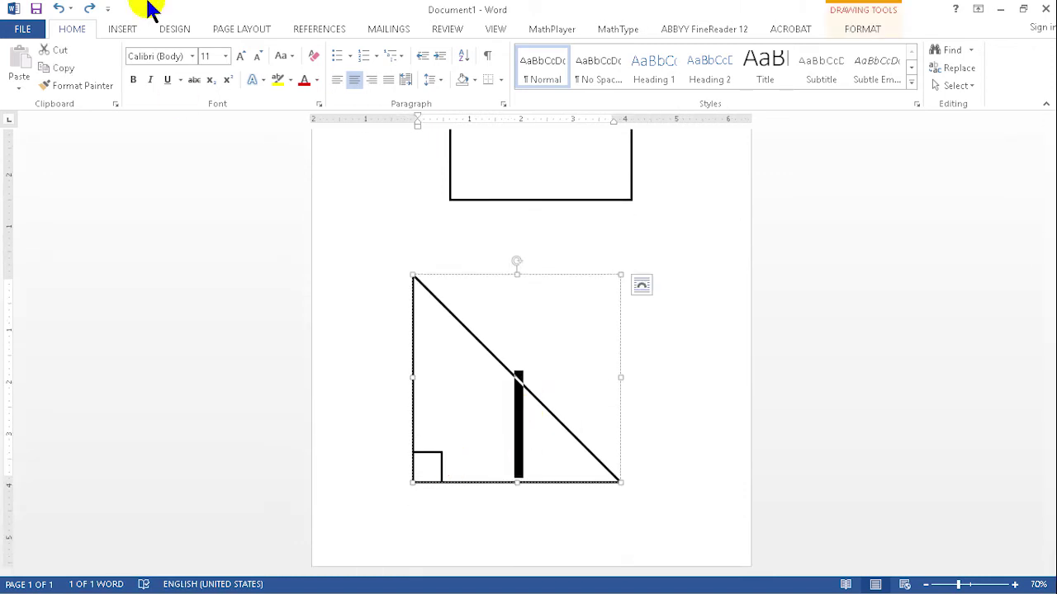
click(570, 182)
click(449, 265)
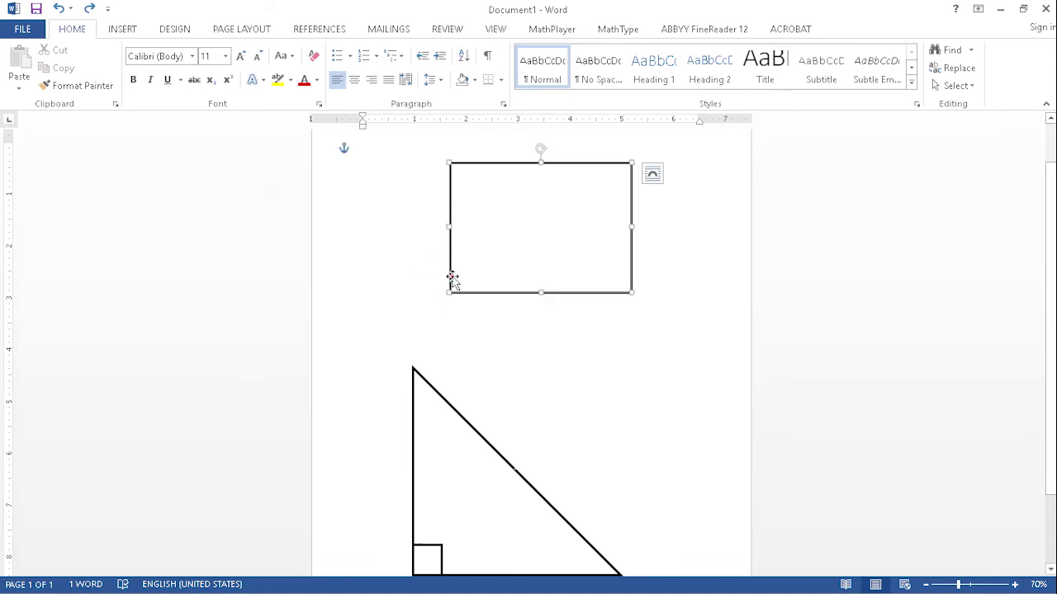
scroll(454, 314, down, 2)
key(ctrl+z)
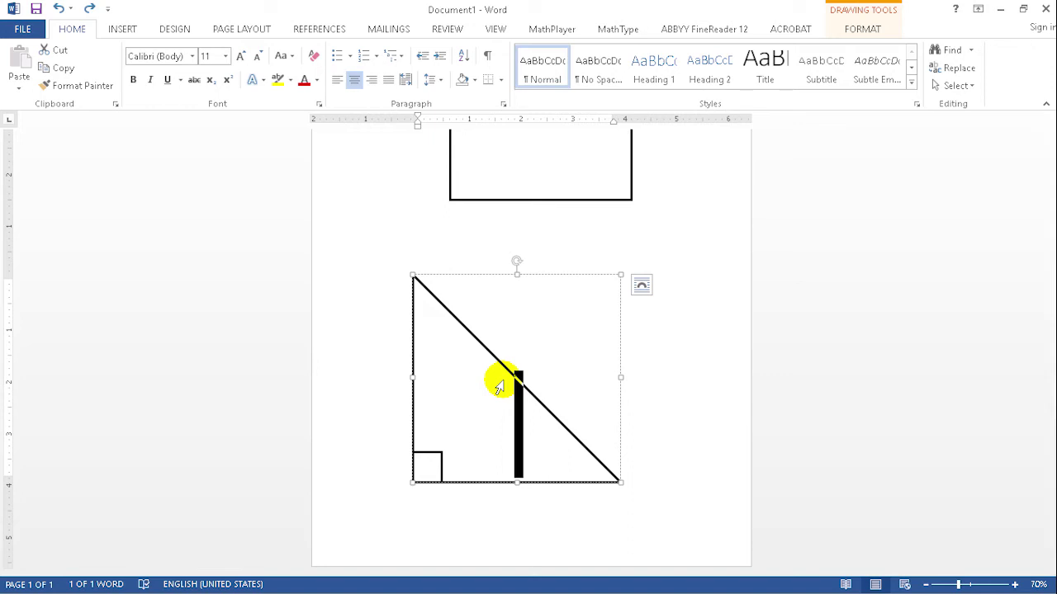
click(444, 452)
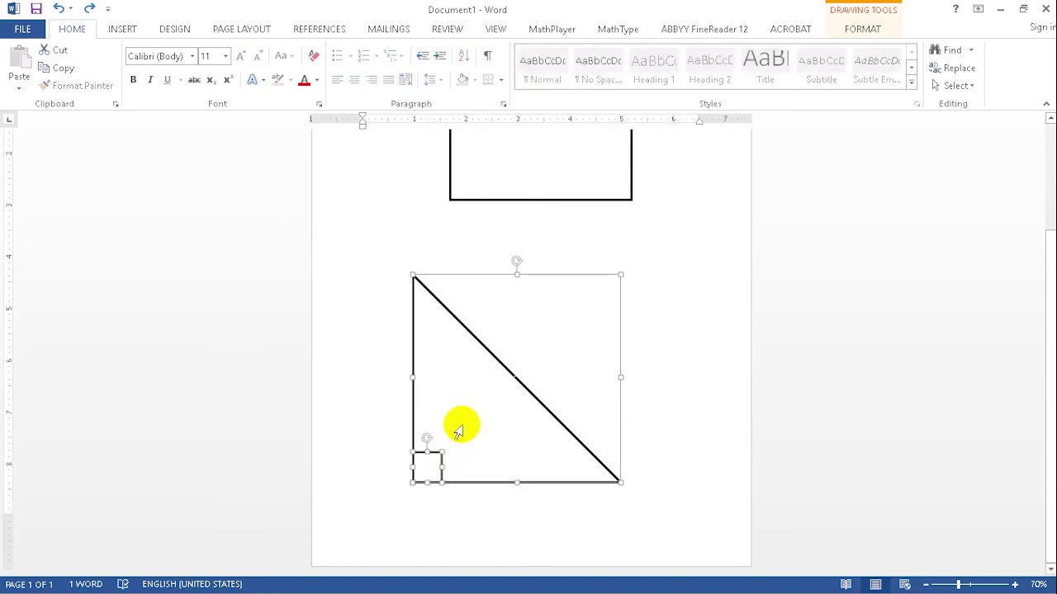
click(582, 199)
scroll(573, 408, down, 2)
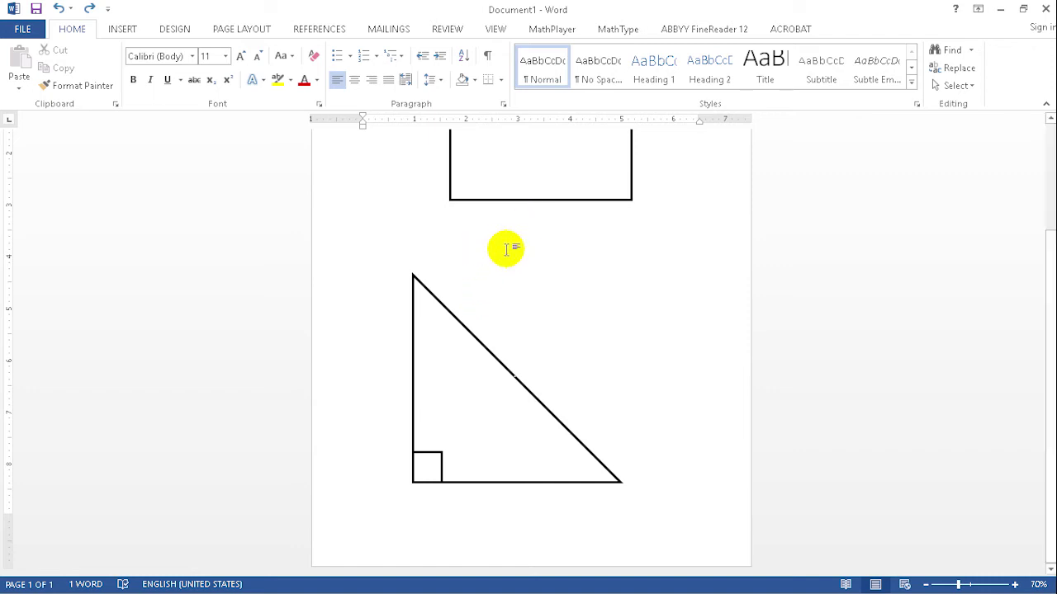
Select the triangle, then right-click its small corner square to bring up the Group menu
click(413, 375)
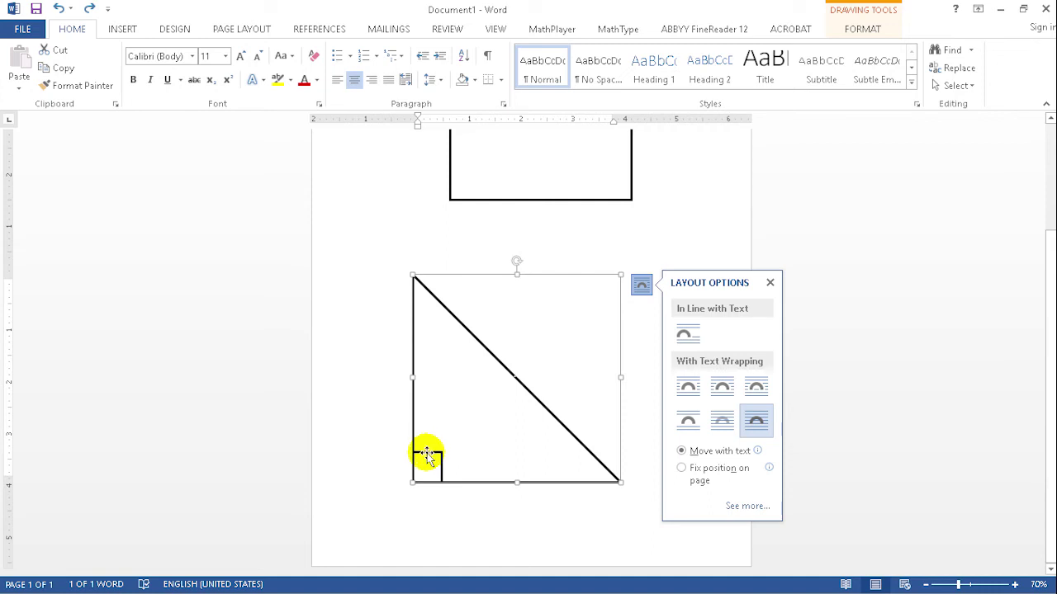
click(427, 452)
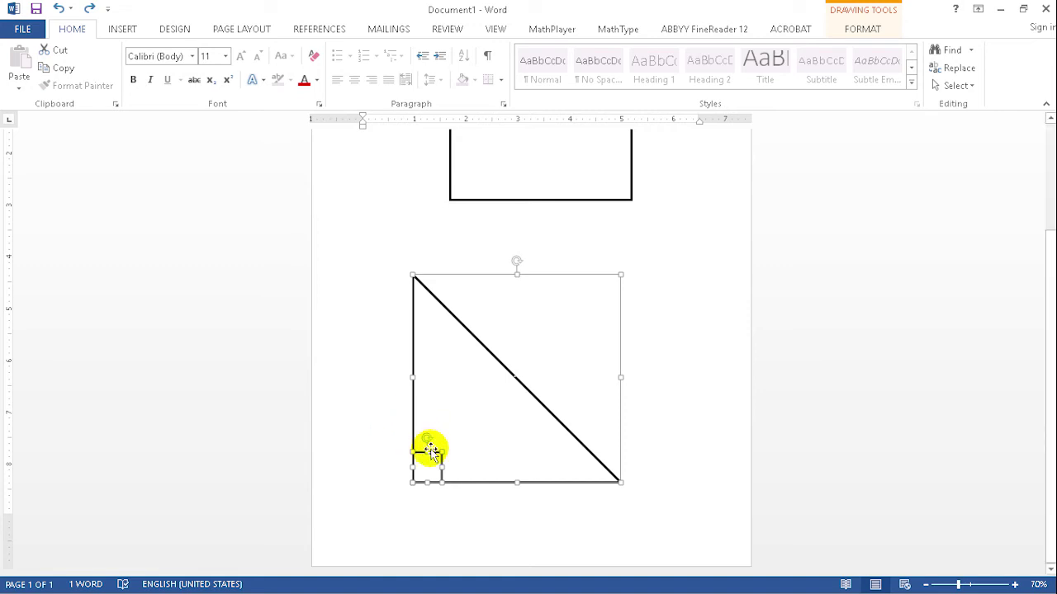
right_click(431, 451)
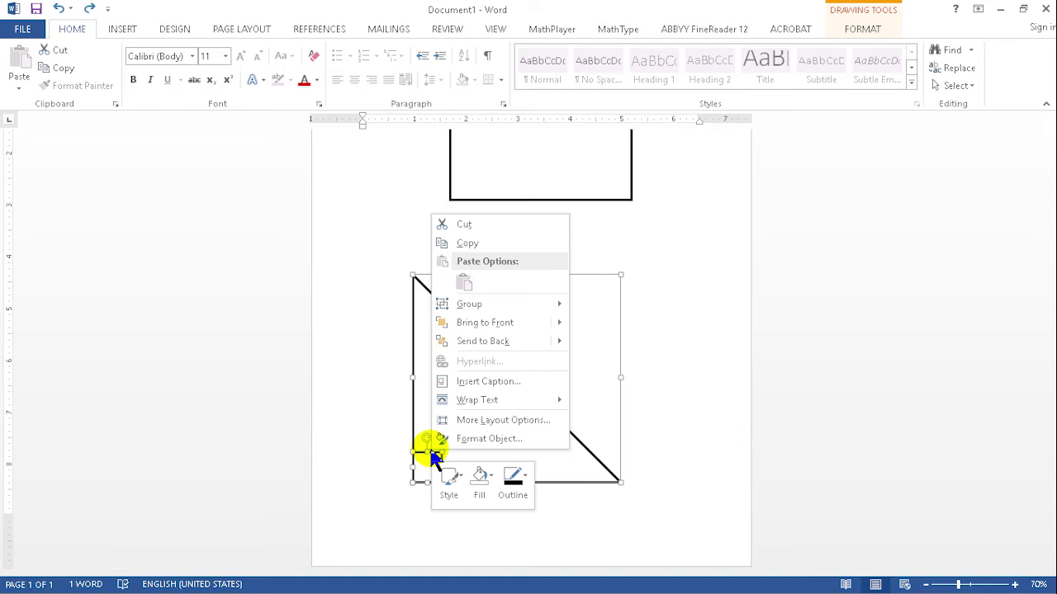
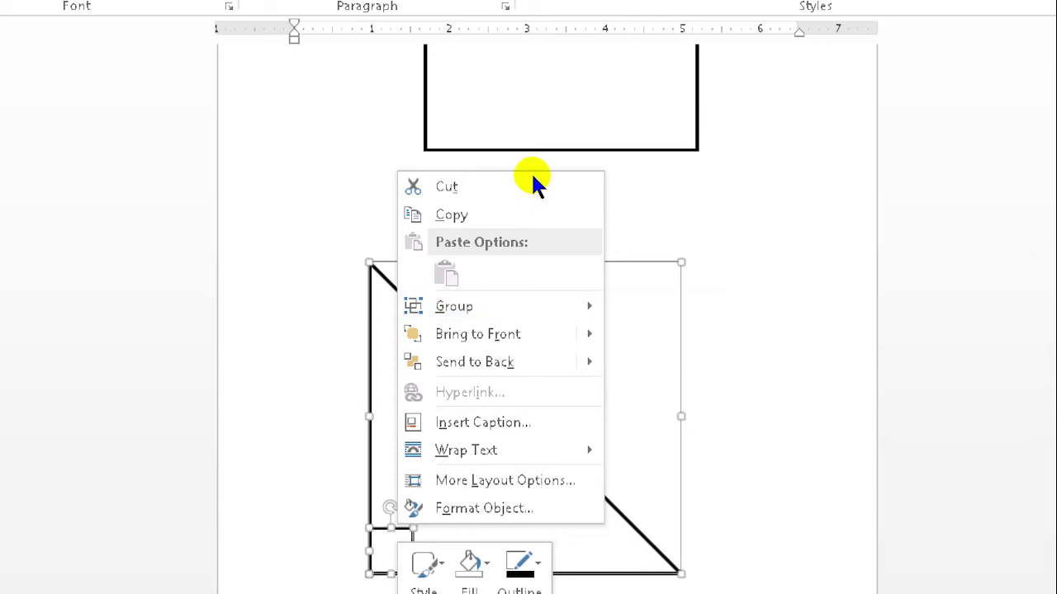
Close the shape menu, then select the right triangle plus its small right-angle square
click(679, 301)
click(685, 355)
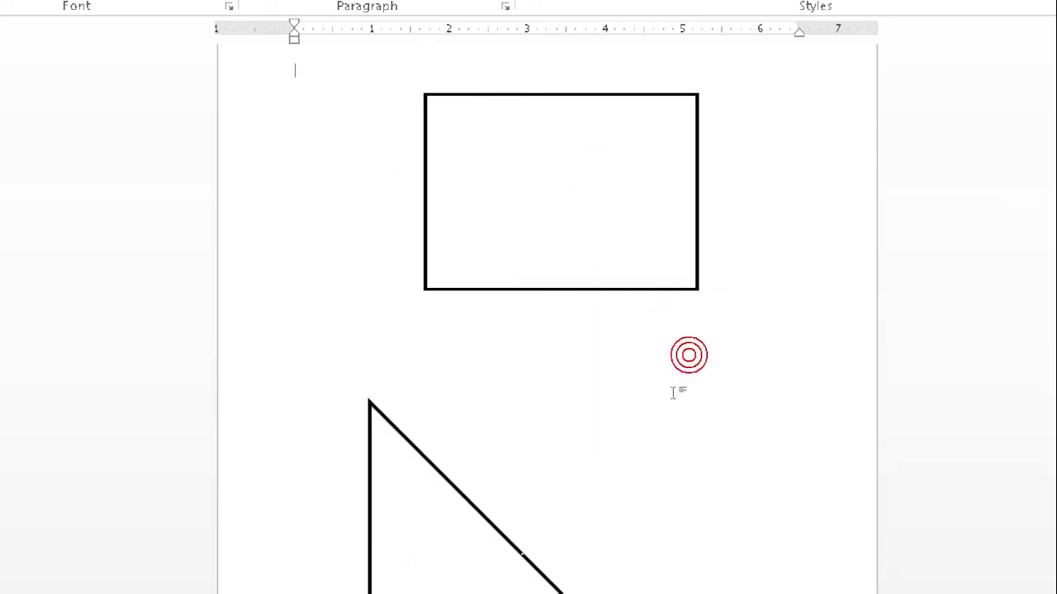
click(505, 371)
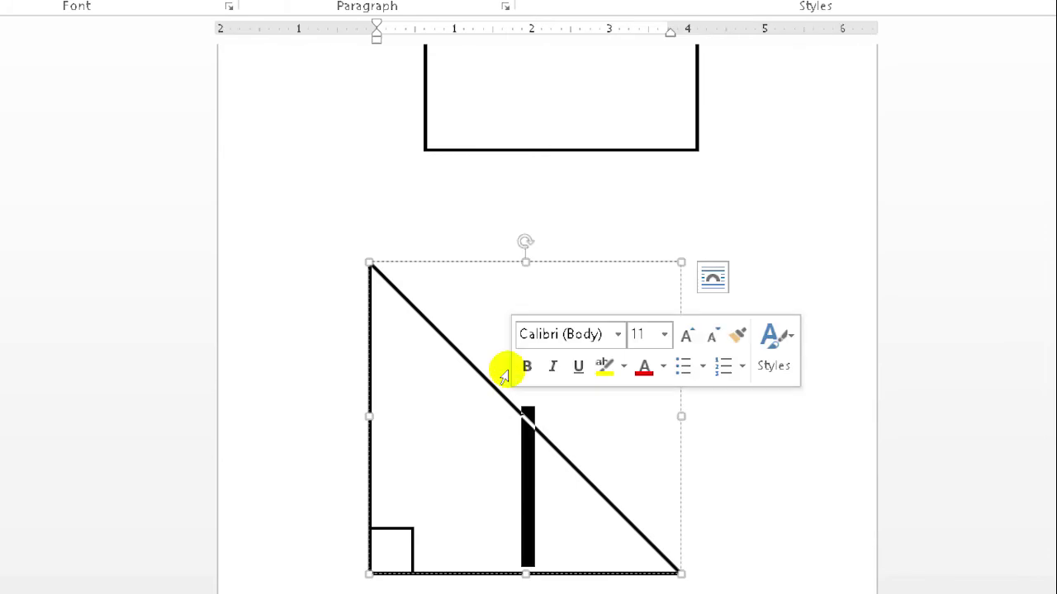
ctrl+click(438, 456)
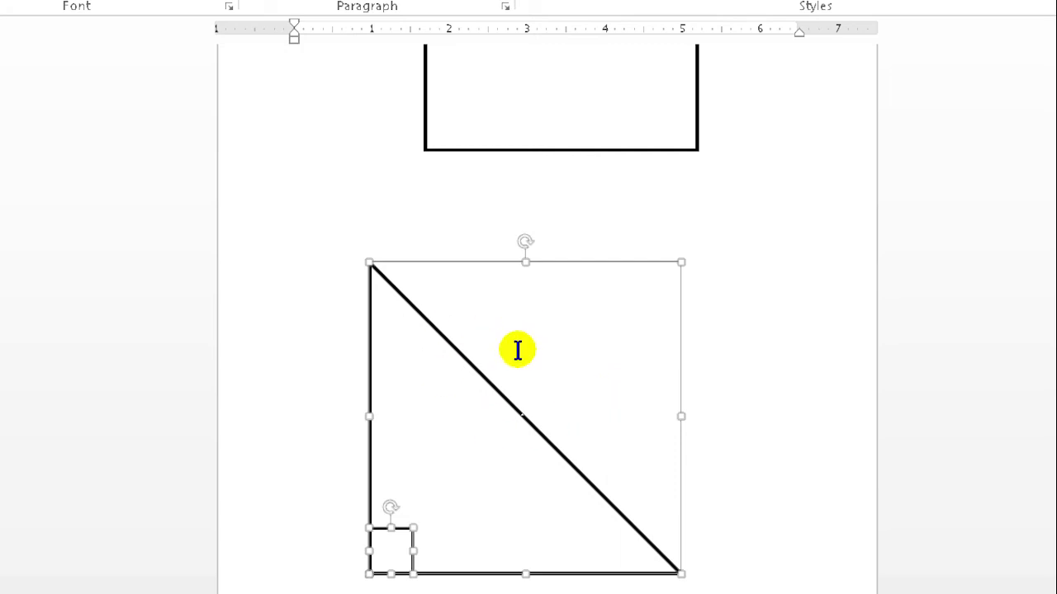
right_click(415, 443)
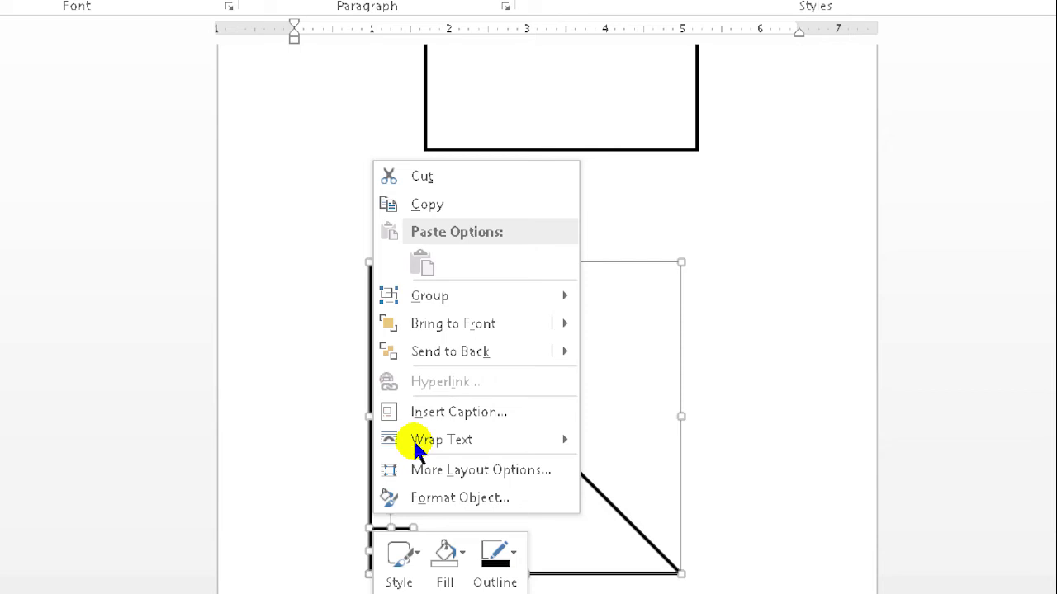
click(709, 289)
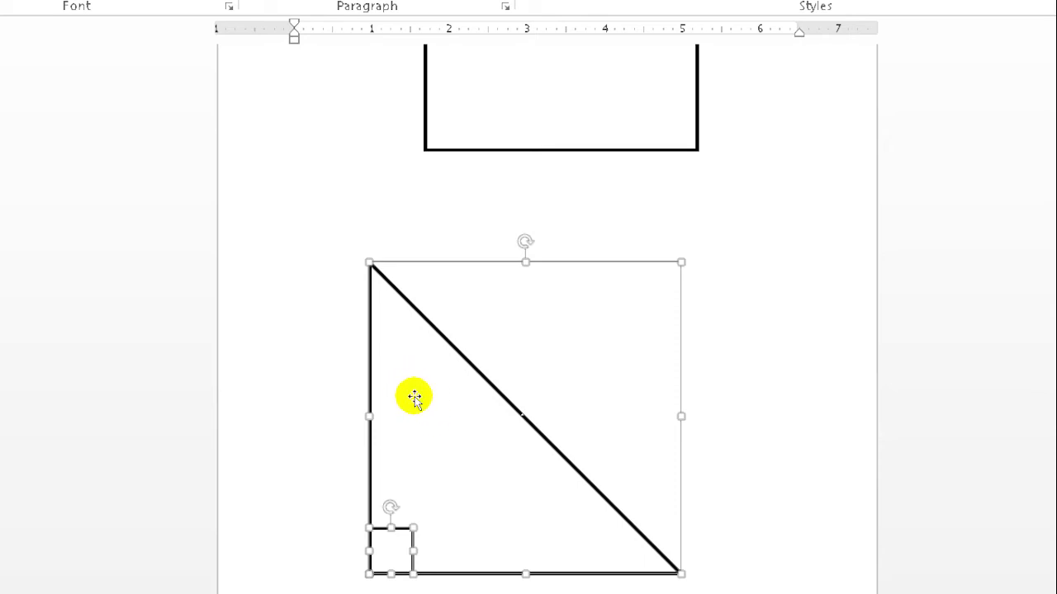
click(414, 402)
Shift-select the triangle and its corner square and bring up their shared right-click options menu
right_click(415, 401)
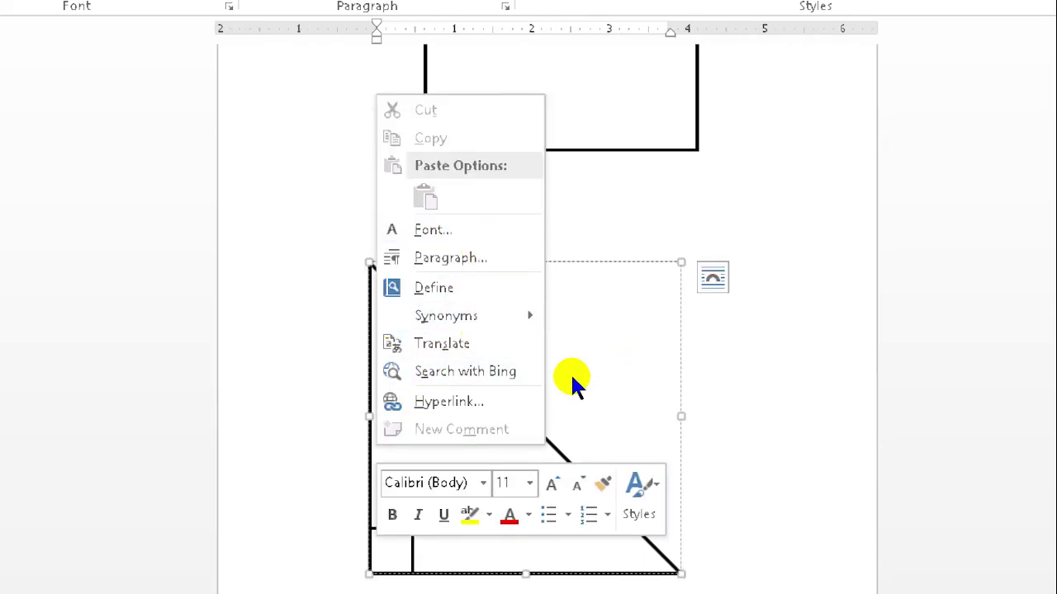
right_click(537, 400)
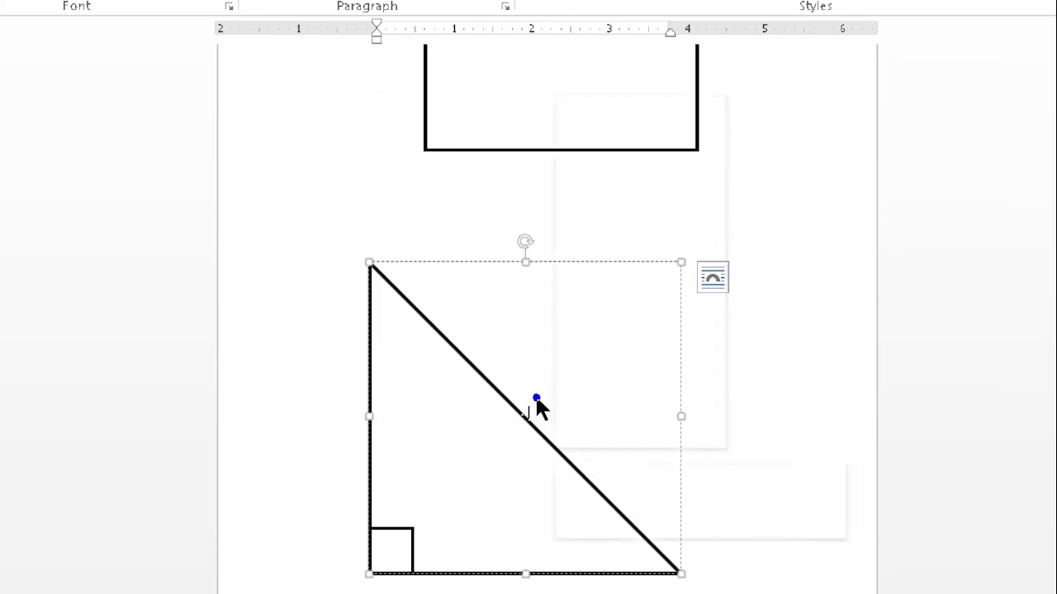
click(436, 455)
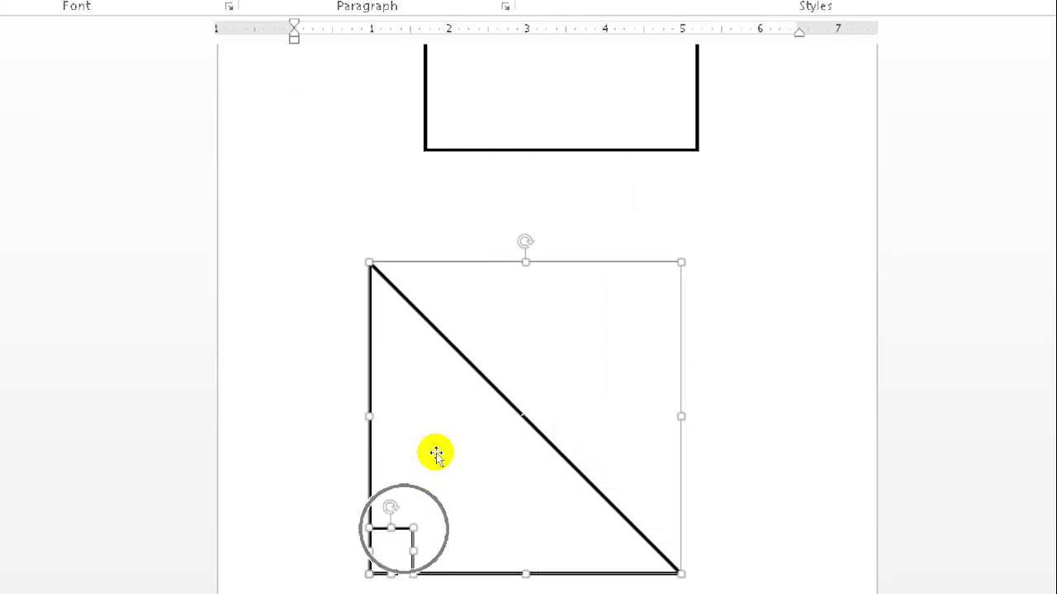
right_click(436, 455)
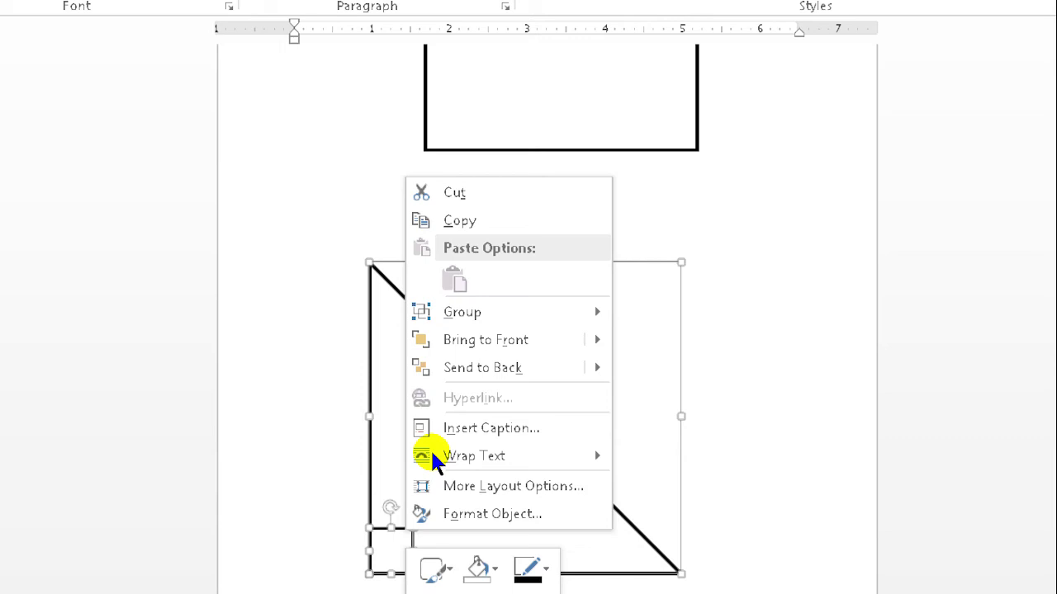
click(425, 465)
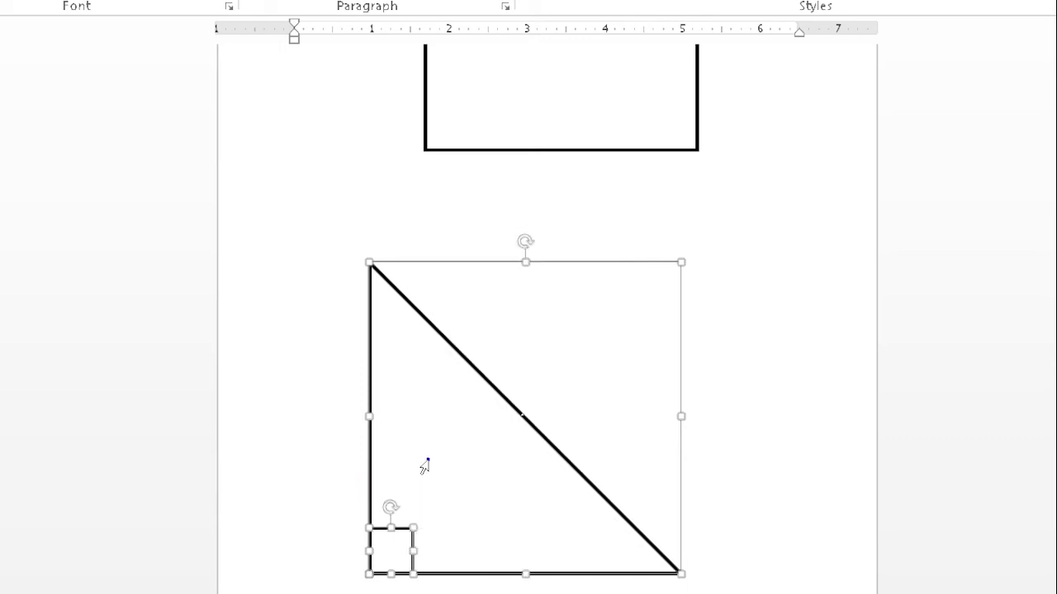
right_click(428, 465)
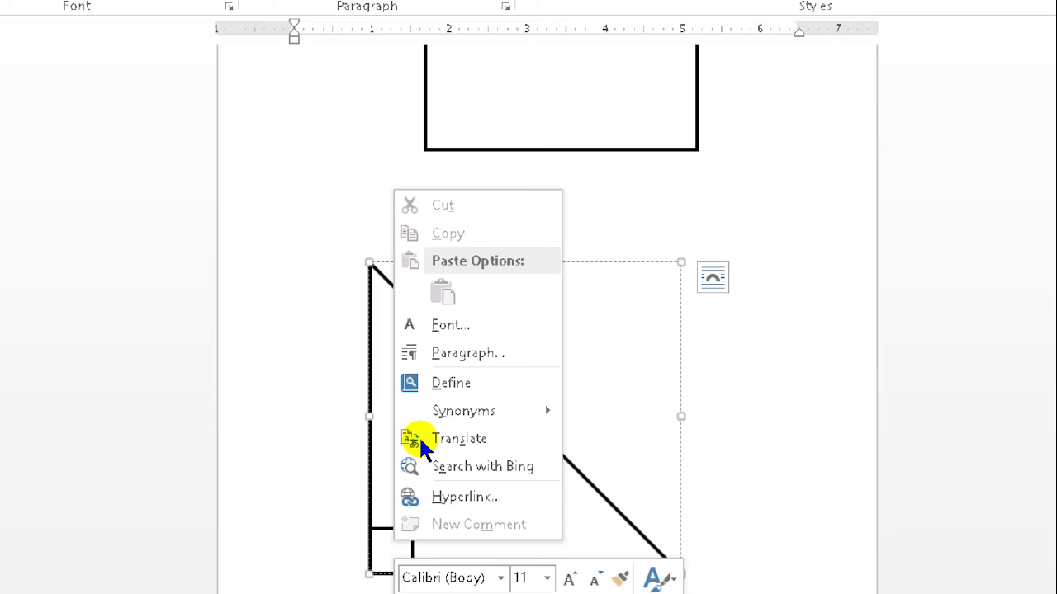
click(421, 454)
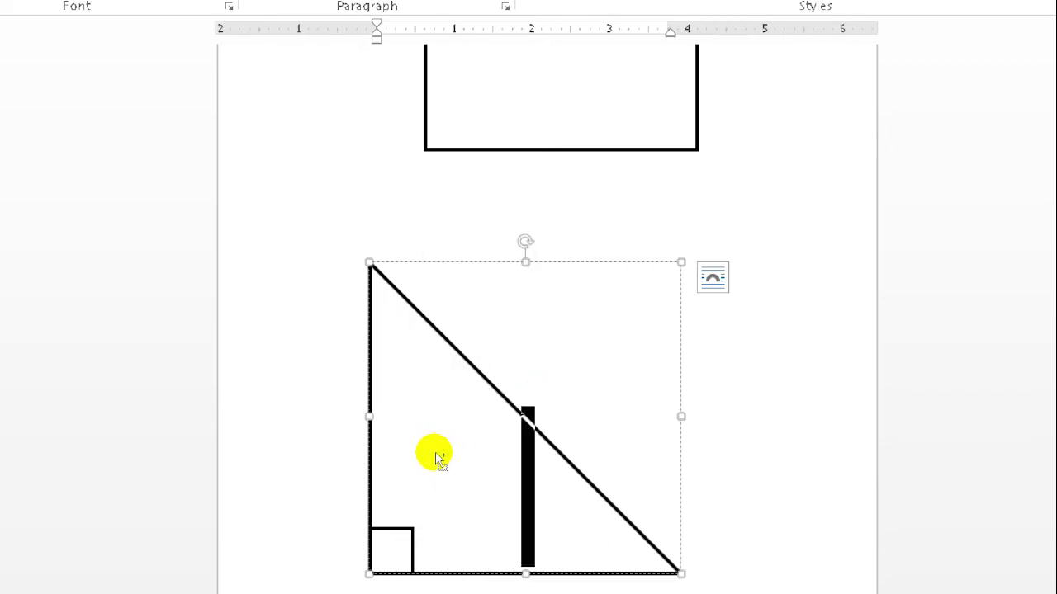
right_click(432, 455)
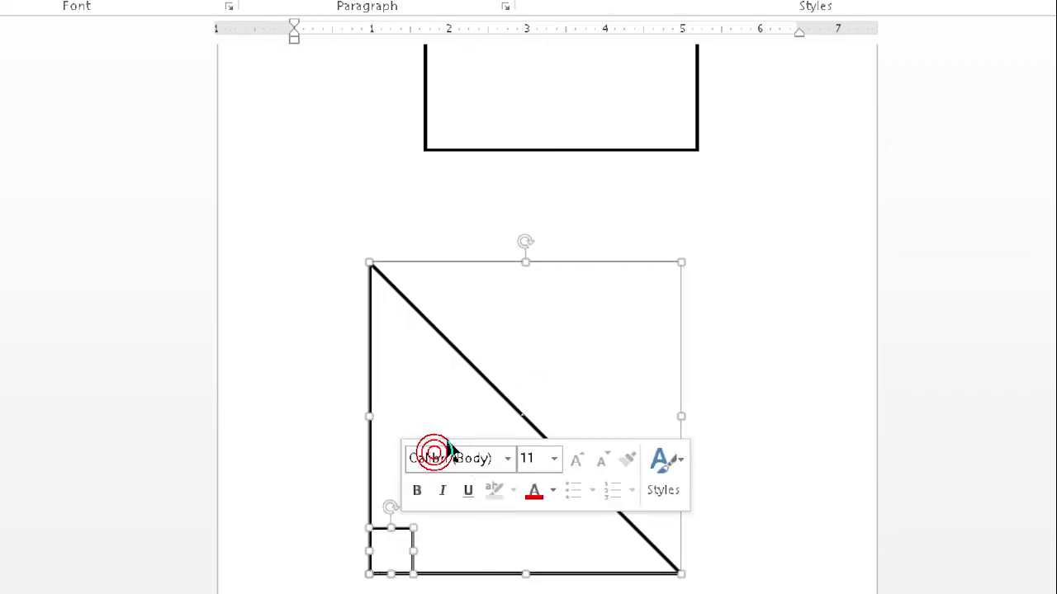
right_click(449, 351)
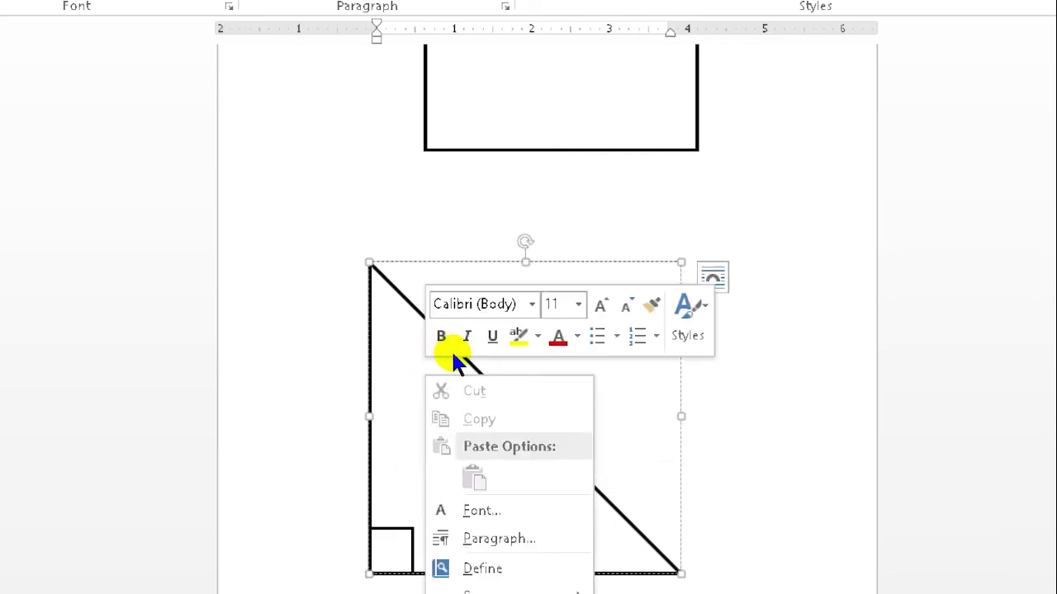
key(Escape)
click(419, 451)
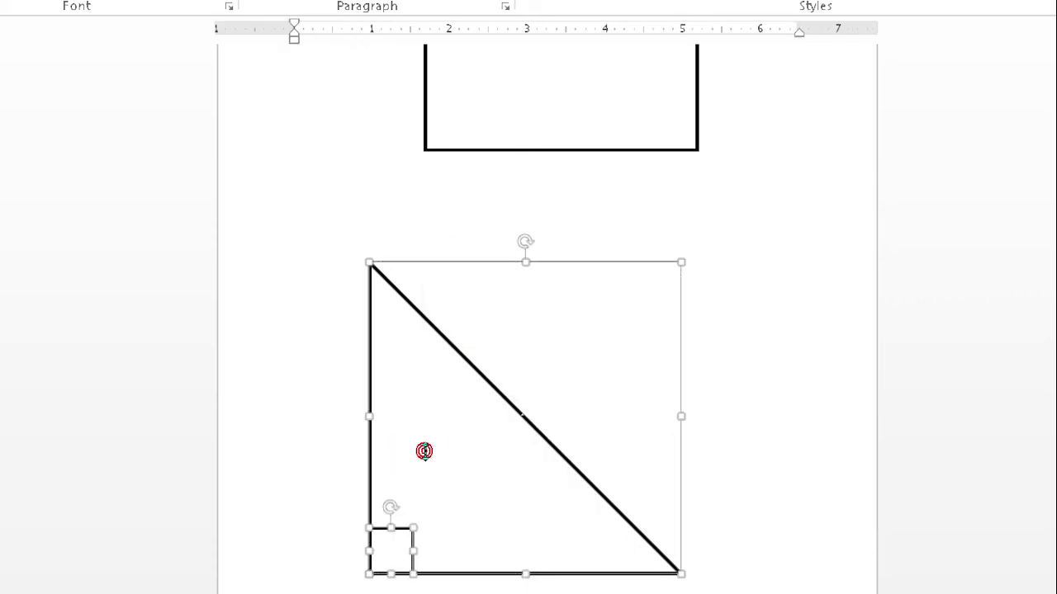
right_click(434, 453)
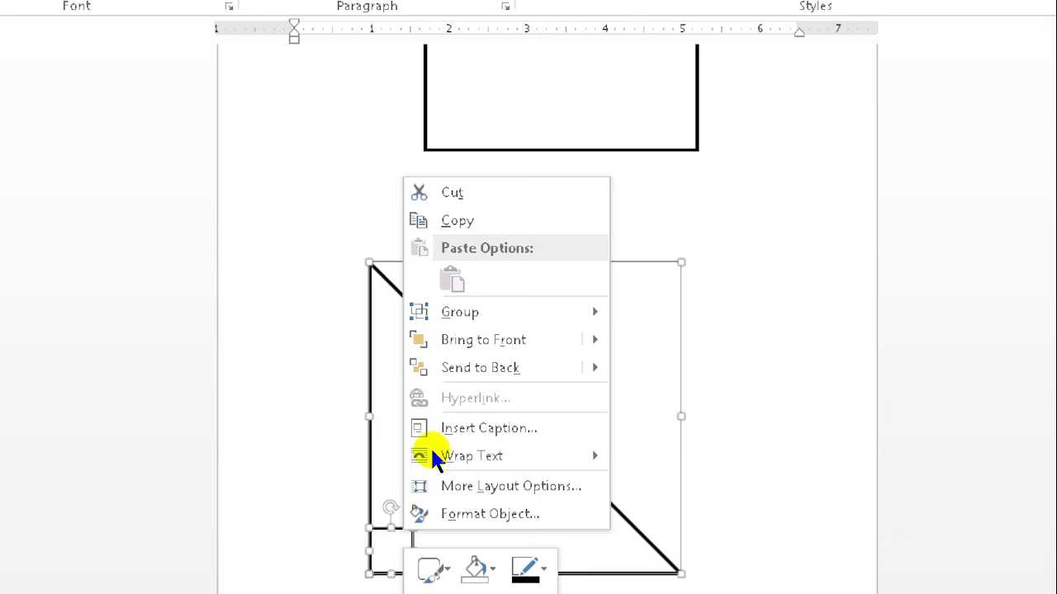
Group the triangle with its square, then drag the group away and back into place
mouse_move(460, 312)
click(596, 310)
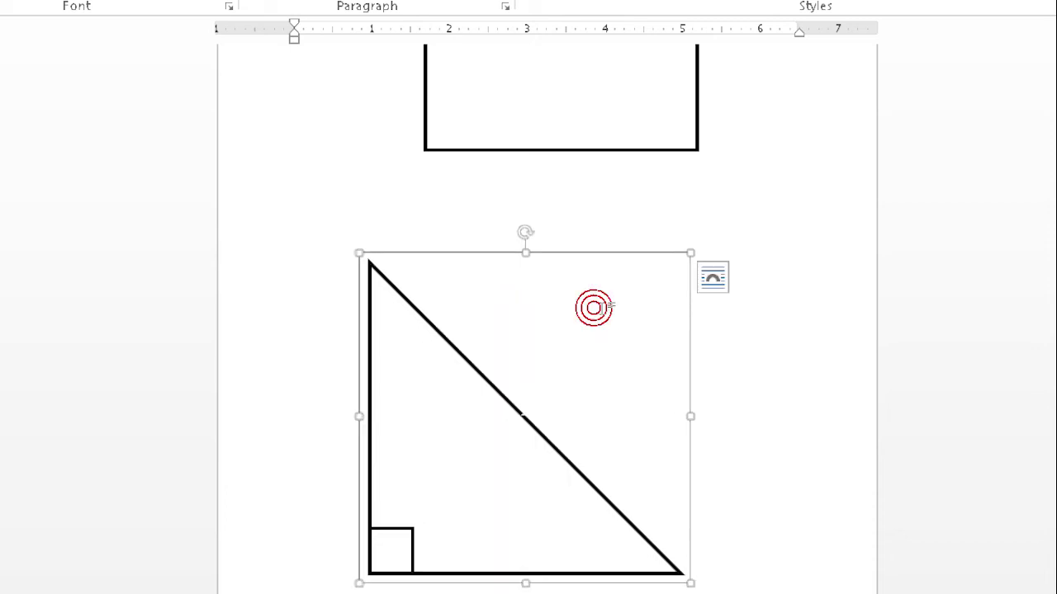
click(664, 331)
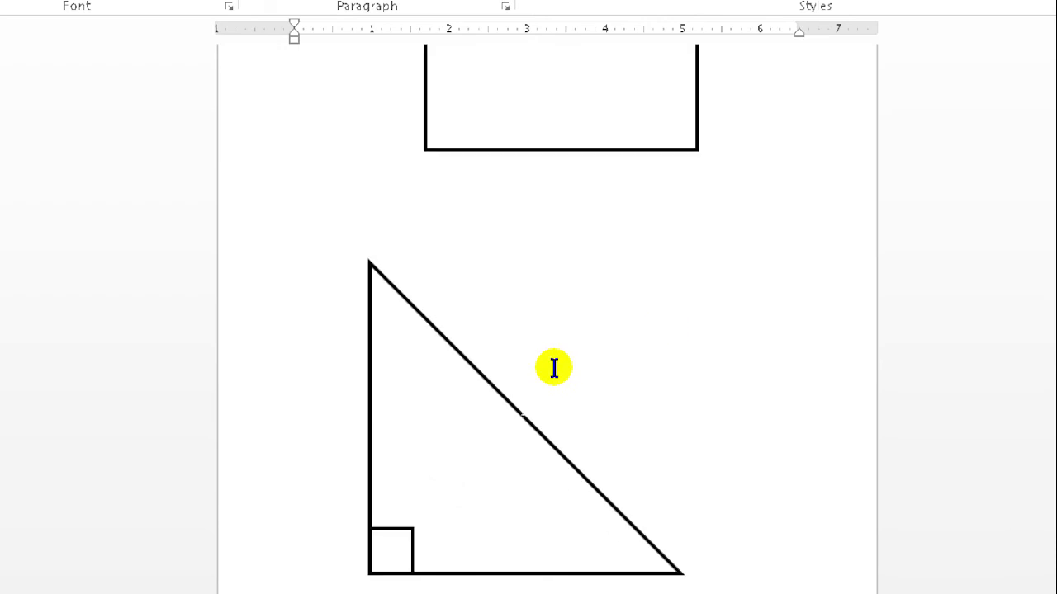
click(489, 347)
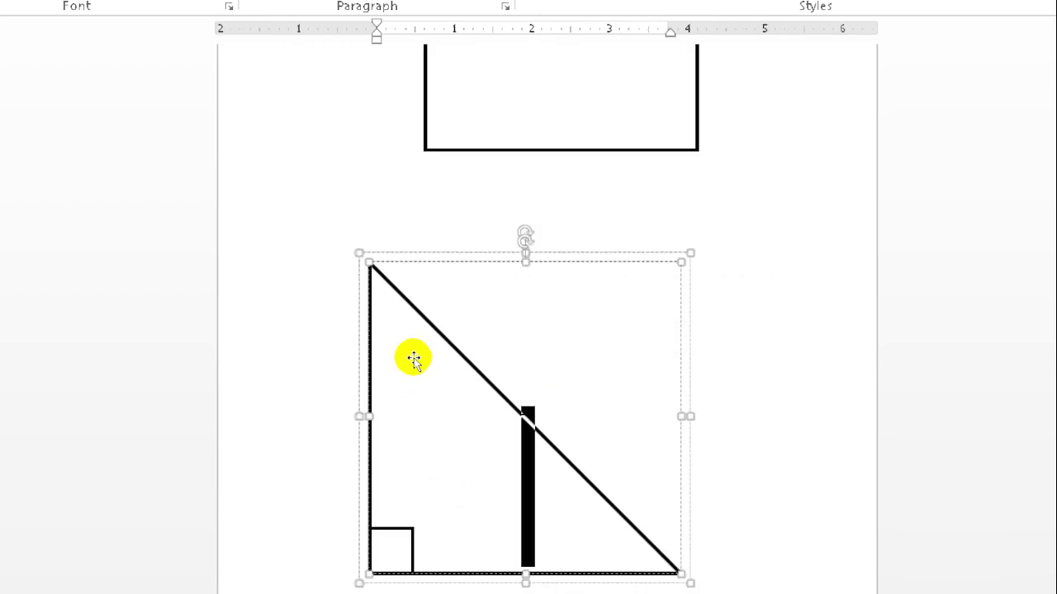
drag(413, 352, 474, 259)
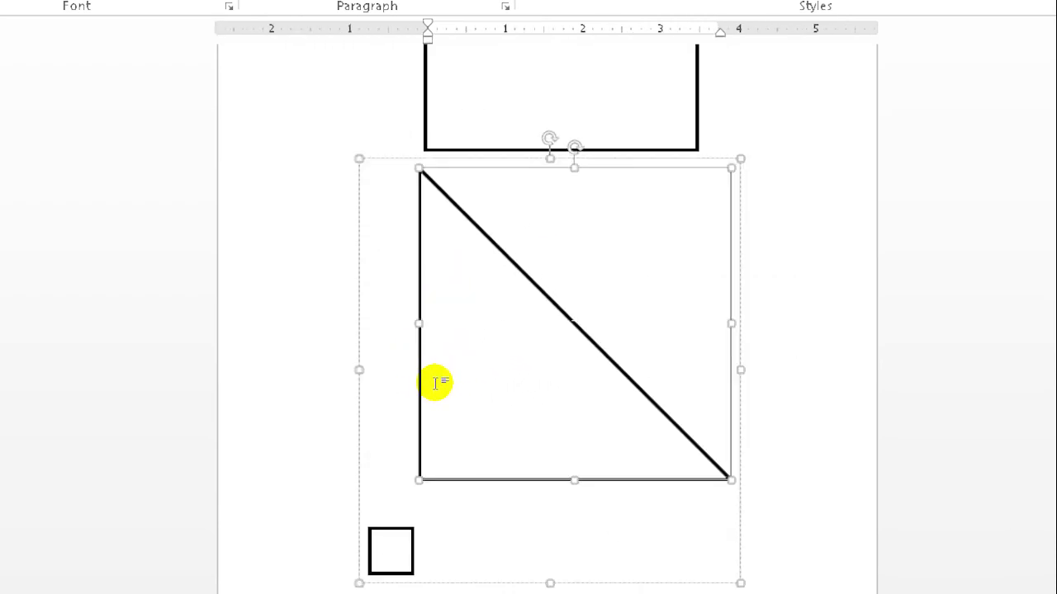
drag(439, 383, 431, 476)
Test-move the corner square, undo it, and select the triangle and square together
click(438, 461)
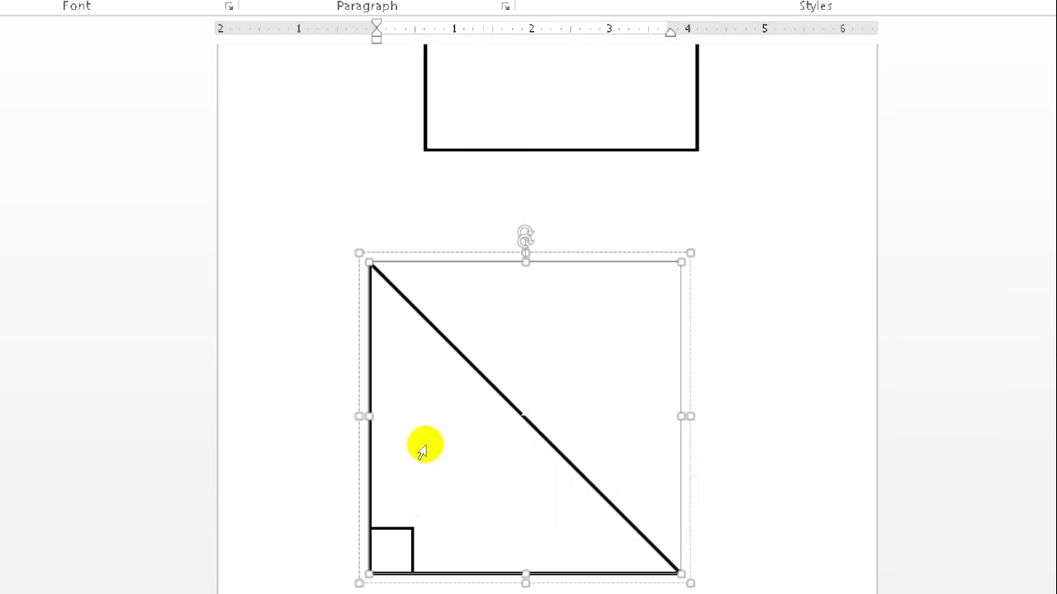
click(476, 408)
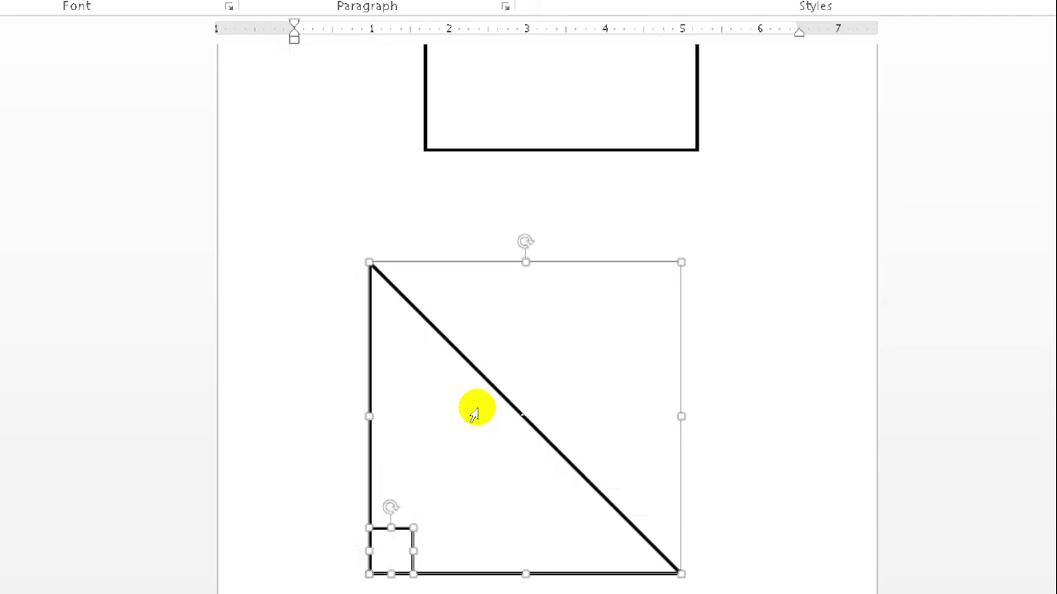
click(673, 381)
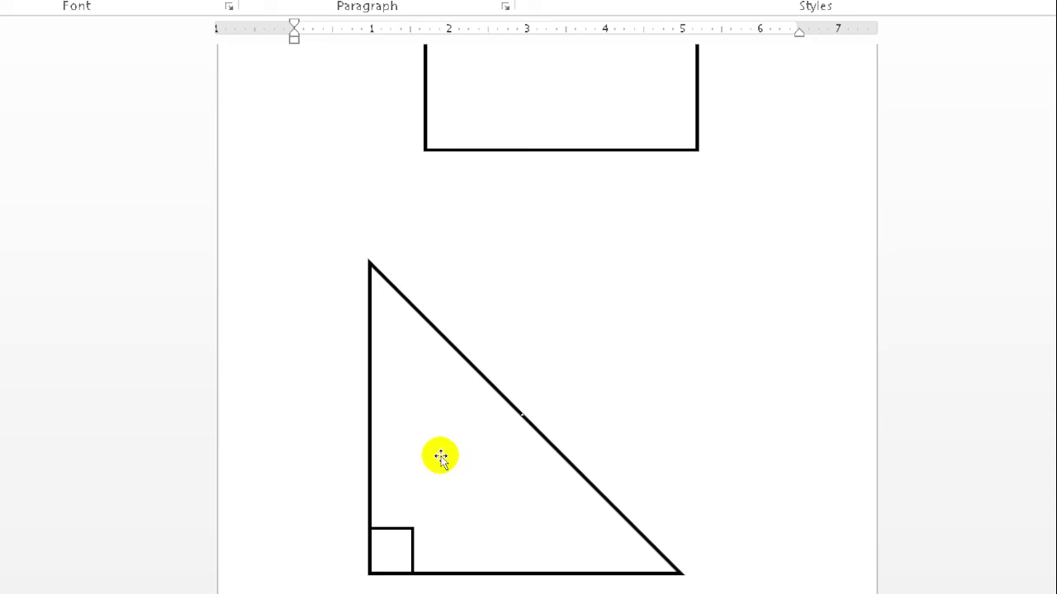
drag(440, 456, 501, 421)
key(ctrl+z)
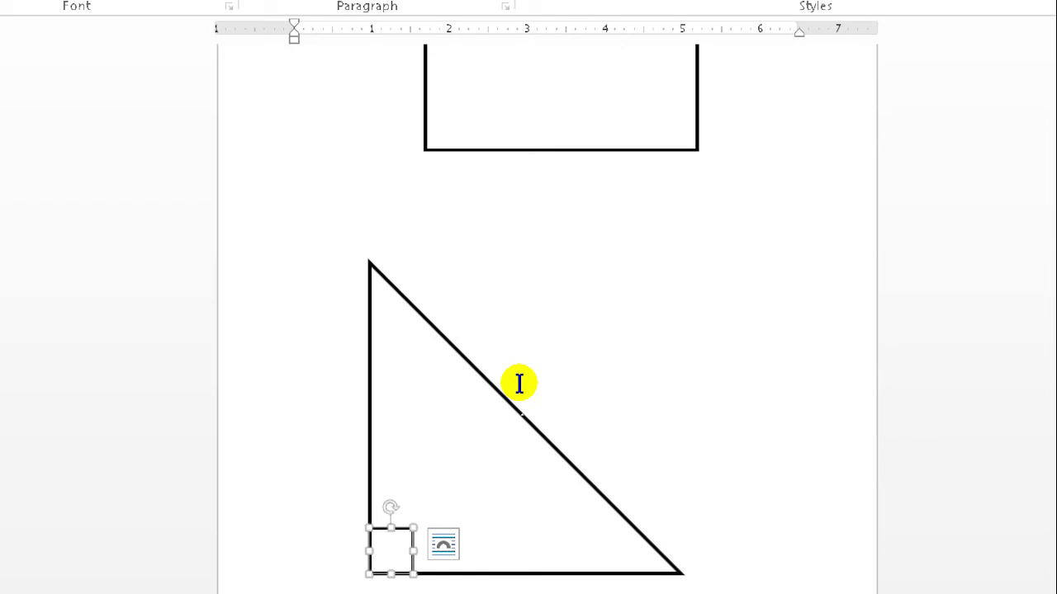
click(414, 347)
click(425, 452)
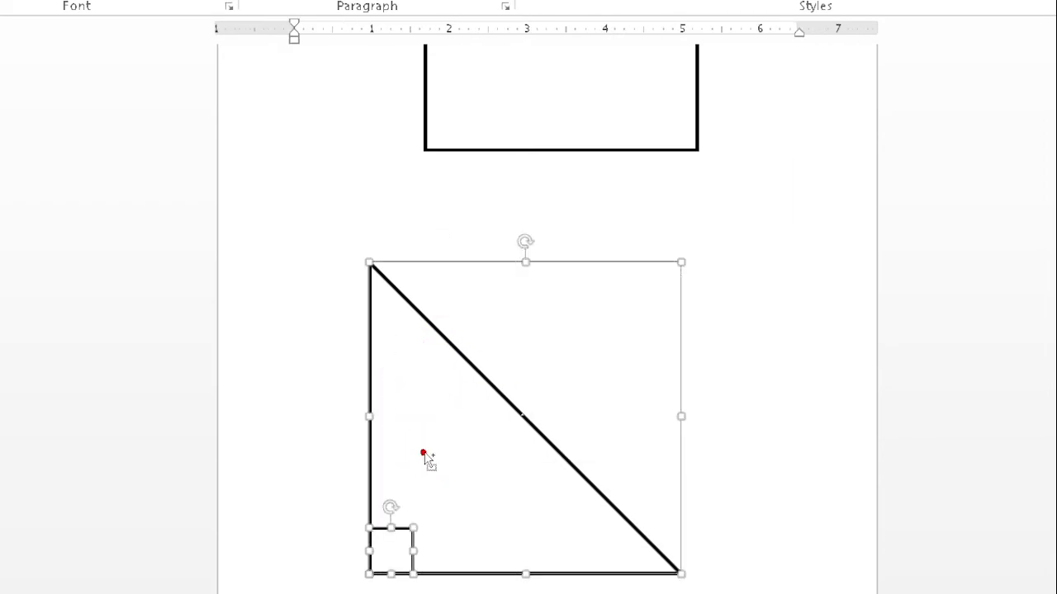
Group the triangle and corner square with right-click Group, then reposition the drawing
right_click(423, 454)
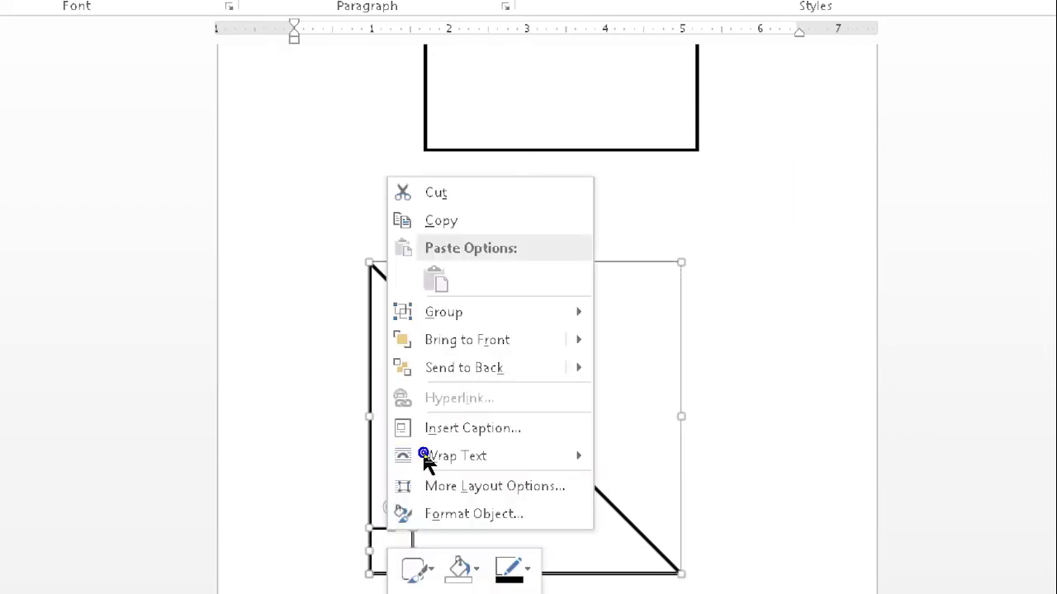
click(483, 307)
click(598, 314)
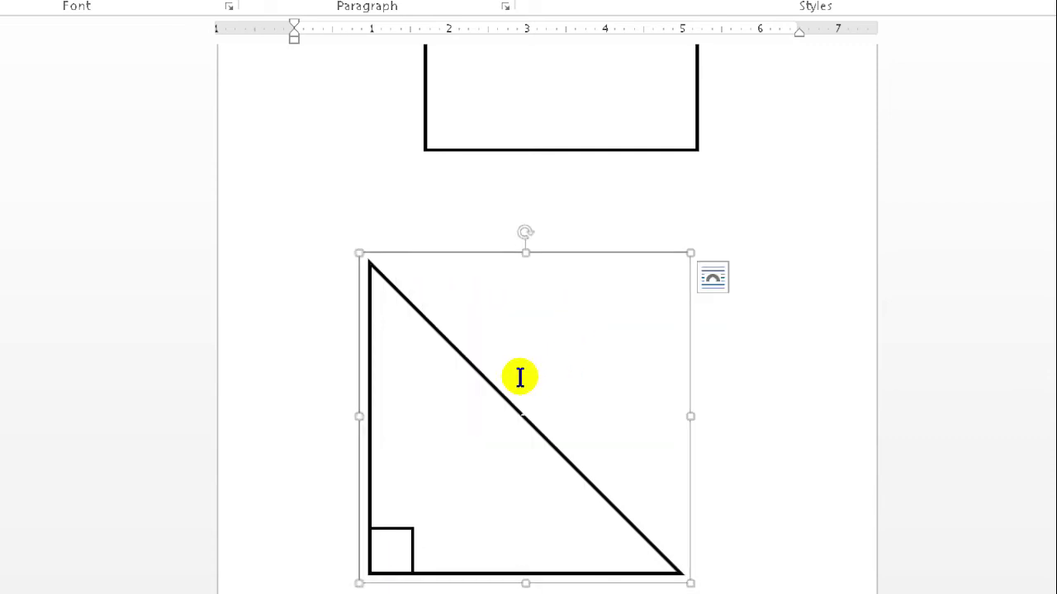
click(690, 346)
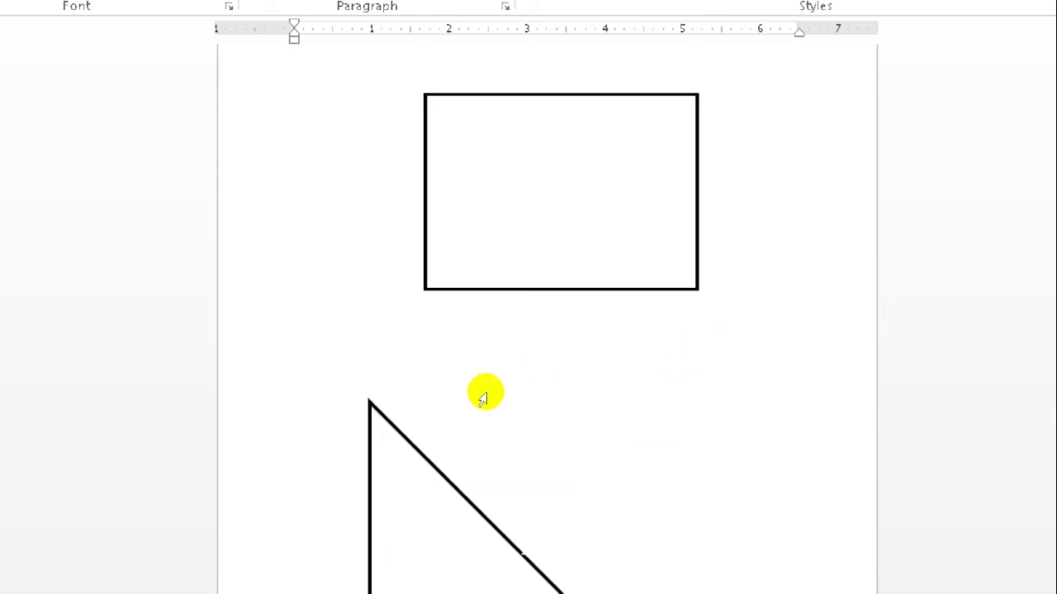
click(453, 415)
scroll(521, 396, down, 3)
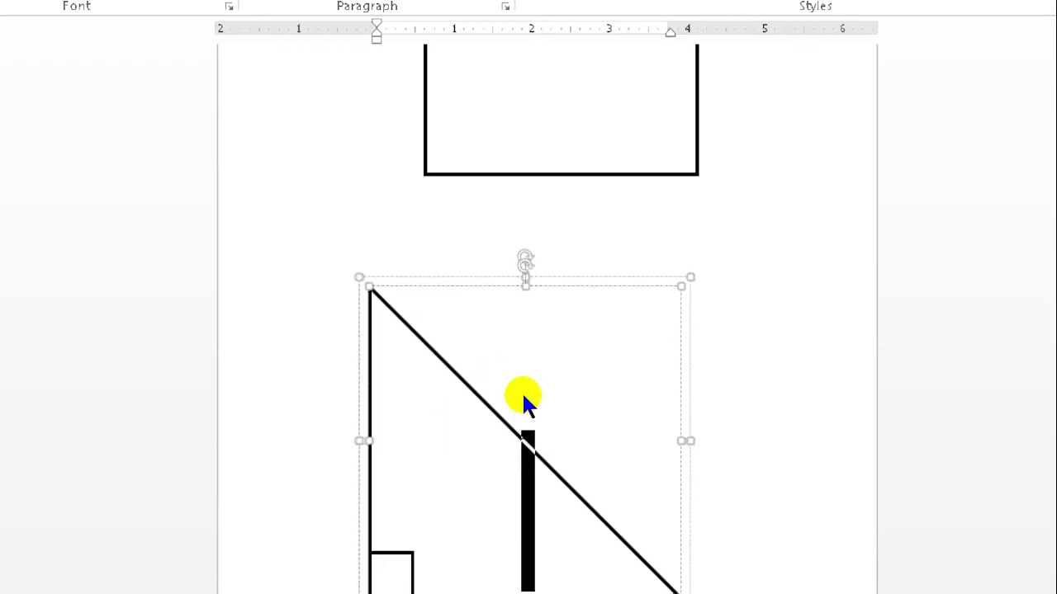
click(407, 421)
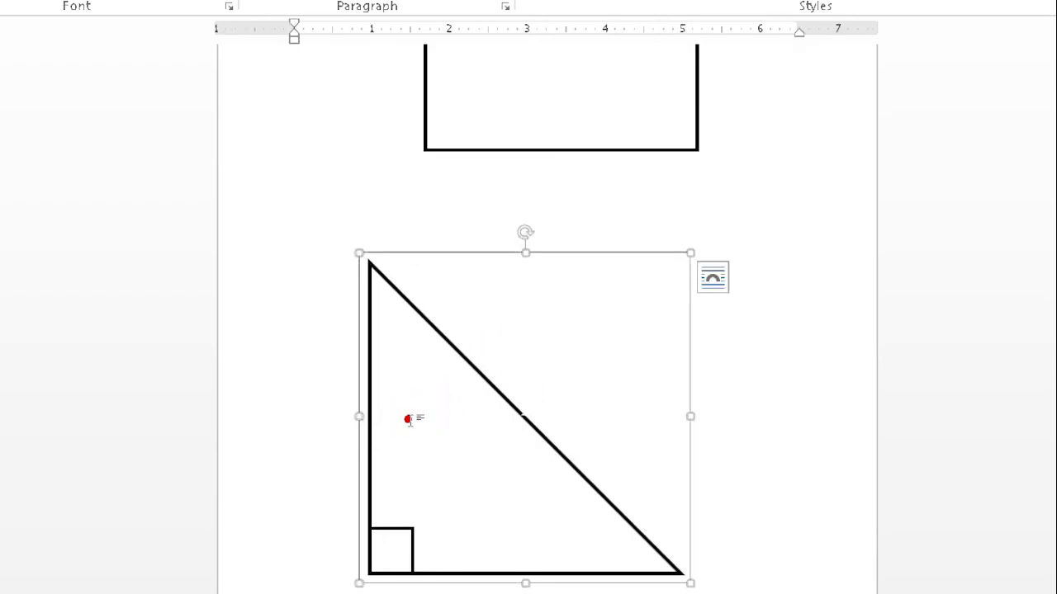
drag(407, 421, 373, 333)
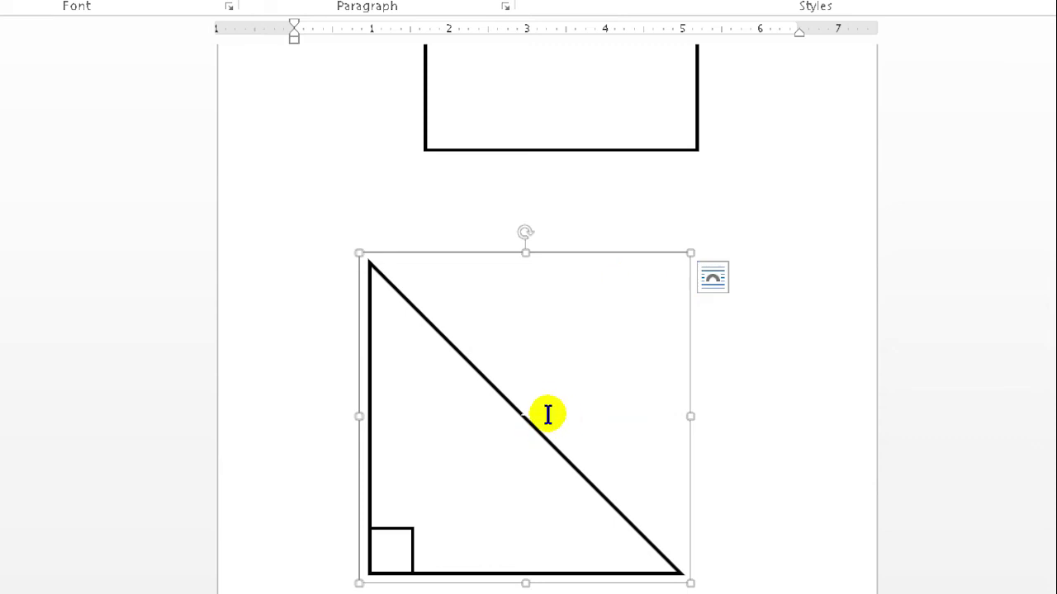
Move the grouped triangle below the rectangle and select it to show Drawing Tools FORMAT
click(438, 455)
click(438, 456)
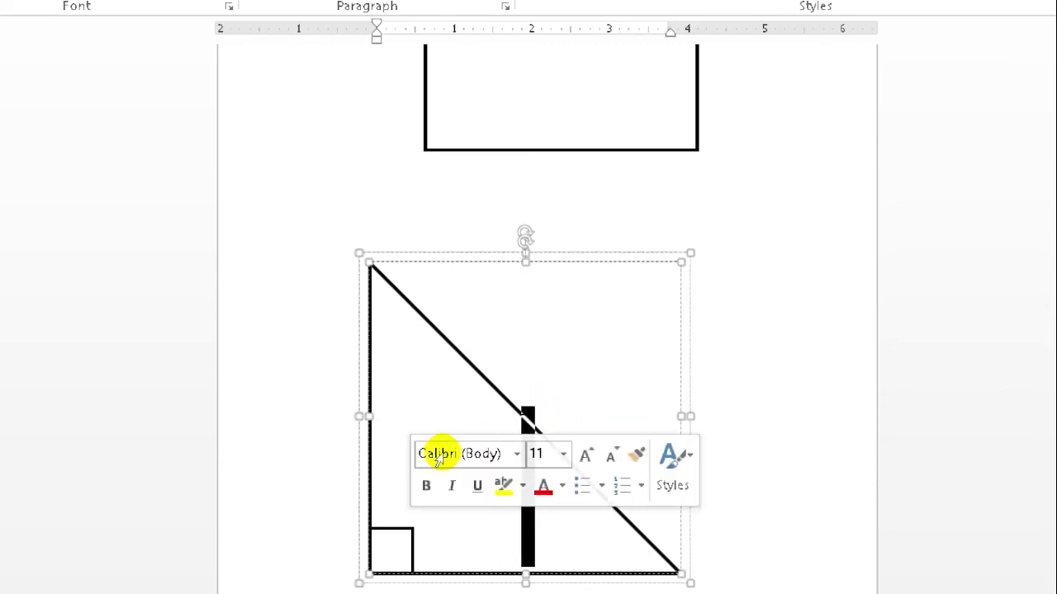
click(471, 340)
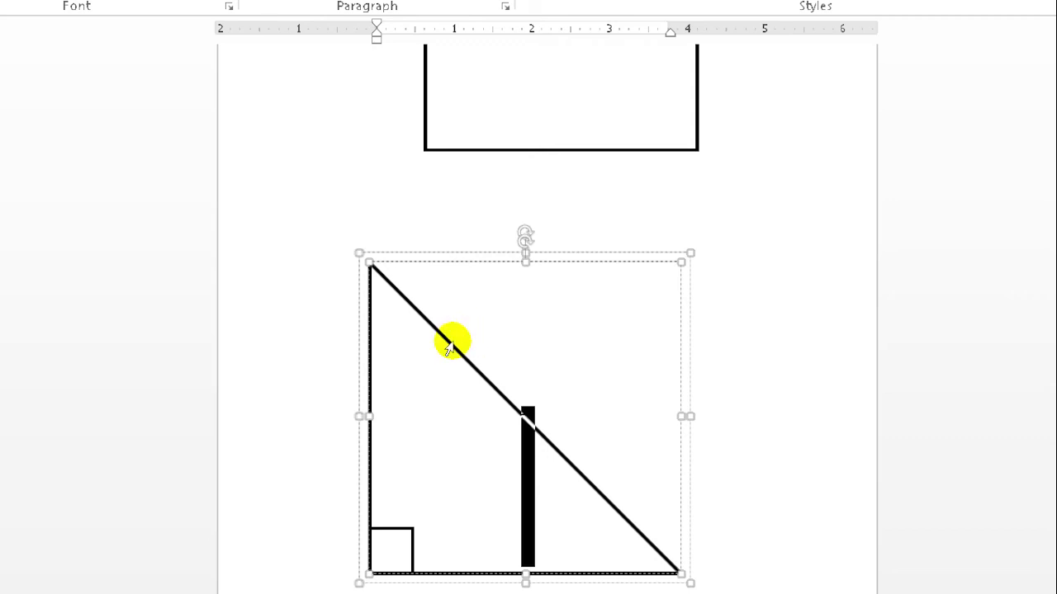
click(389, 335)
scroll(433, 388, down, 3)
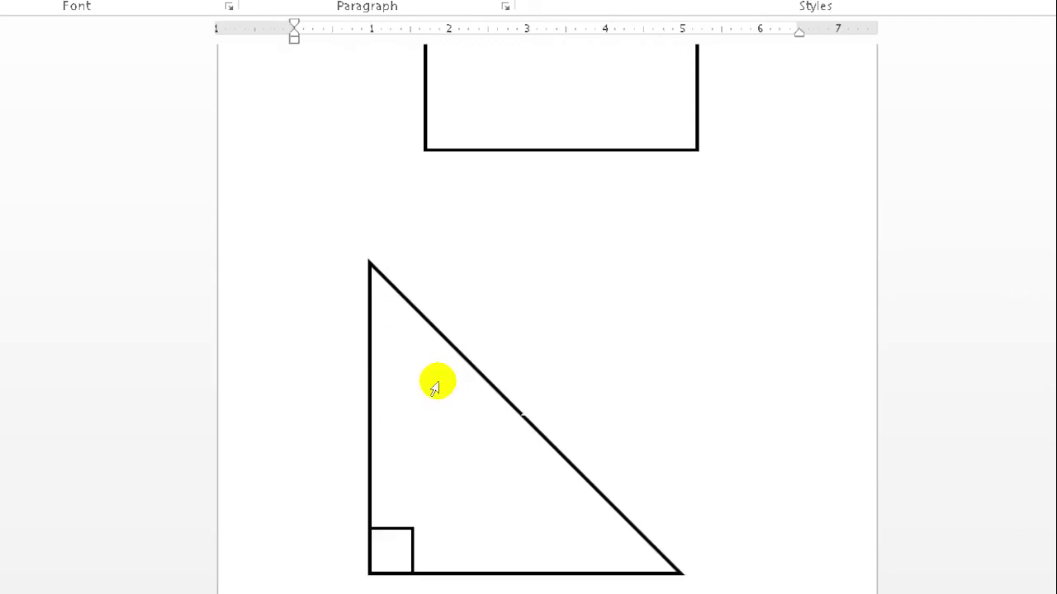
click(413, 359)
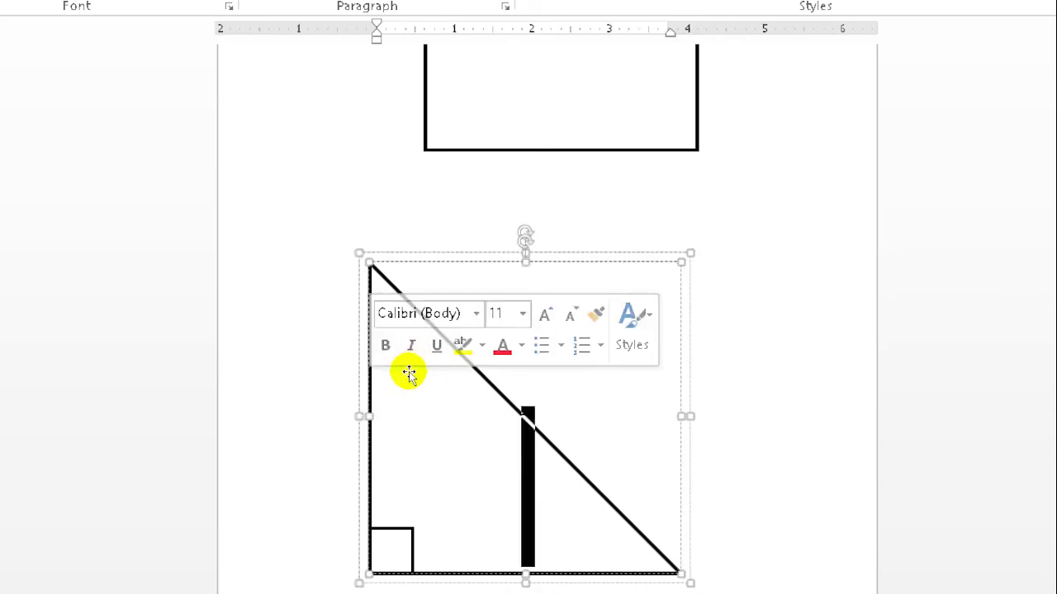
click(403, 363)
click(417, 371)
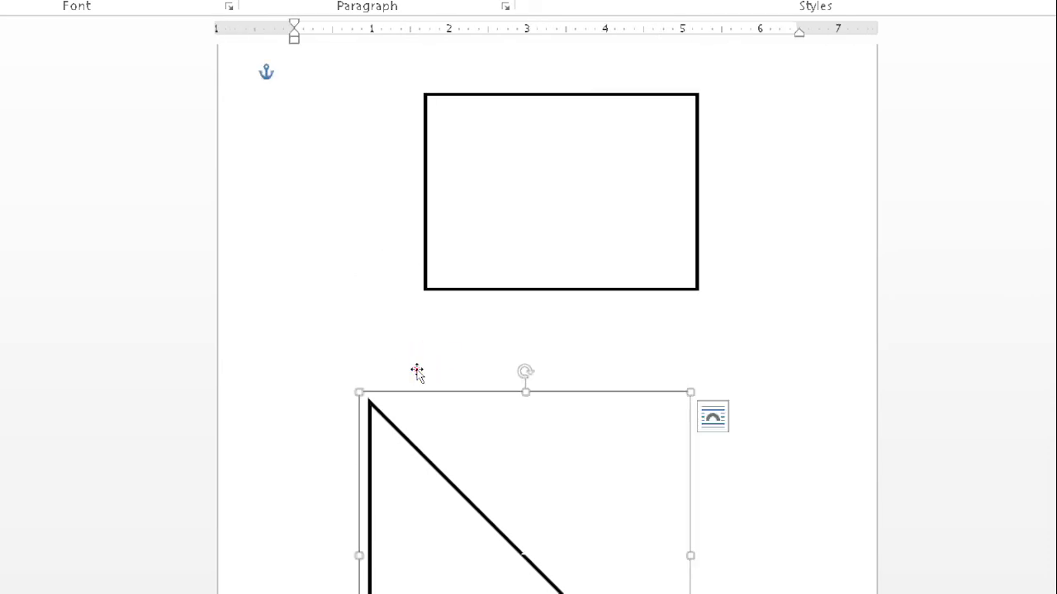
scroll(581, 361, down, 3)
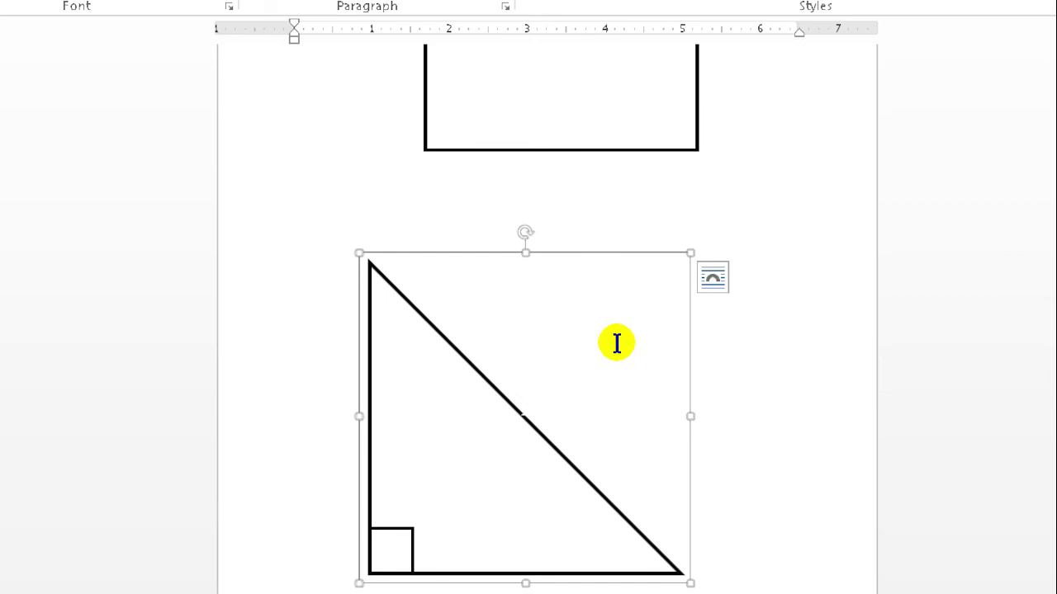
click(696, 281)
scroll(677, 285, down, 3)
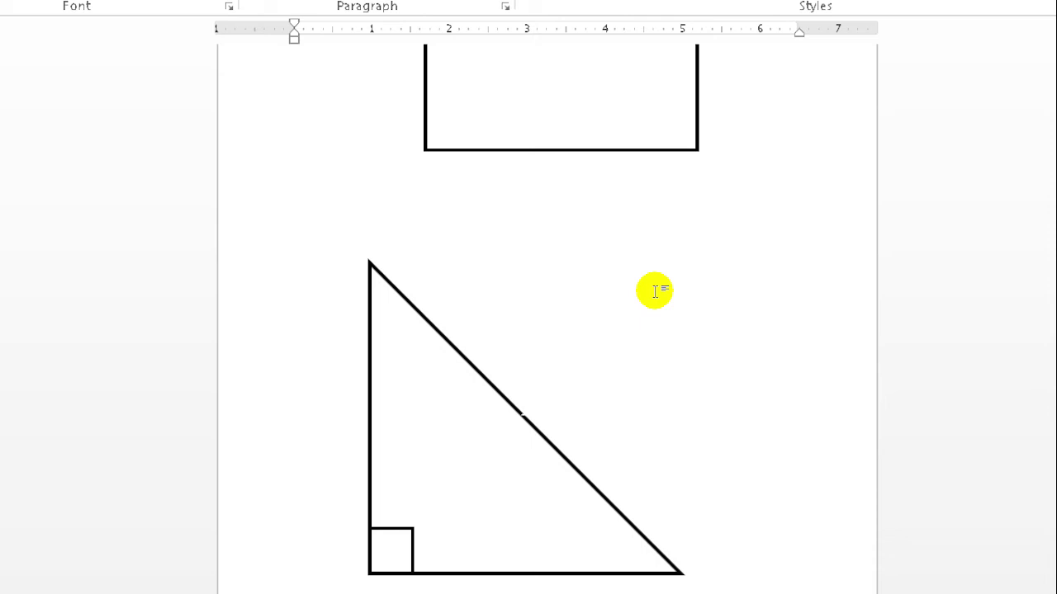
click(415, 277)
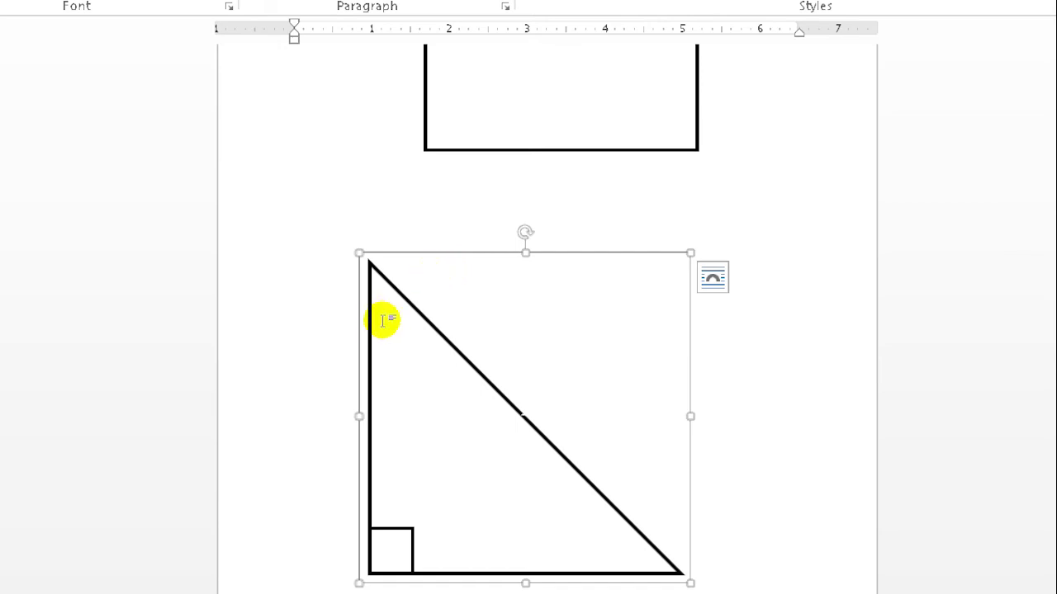
mouse_move(404, 345)
mouse_down()
mouse_move(396, 331)
mouse_move(543, 325)
mouse_move(441, 308)
mouse_move(571, 272)
mouse_move(457, 314)
mouse_move(359, 266)
mouse_move(486, 260)
mouse_move(434, 363)
mouse_move(373, 305)
mouse_move(581, 285)
mouse_move(495, 332)
mouse_move(389, 255)
mouse_move(512, 311)
mouse_move(443, 347)
mouse_move(441, 306)
mouse_move(496, 323)
mouse_move(415, 338)
mouse_move(490, 304)
mouse_move(411, 295)
mouse_move(451, 304)
mouse_move(438, 253)
mouse_move(463, 263)
mouse_up()
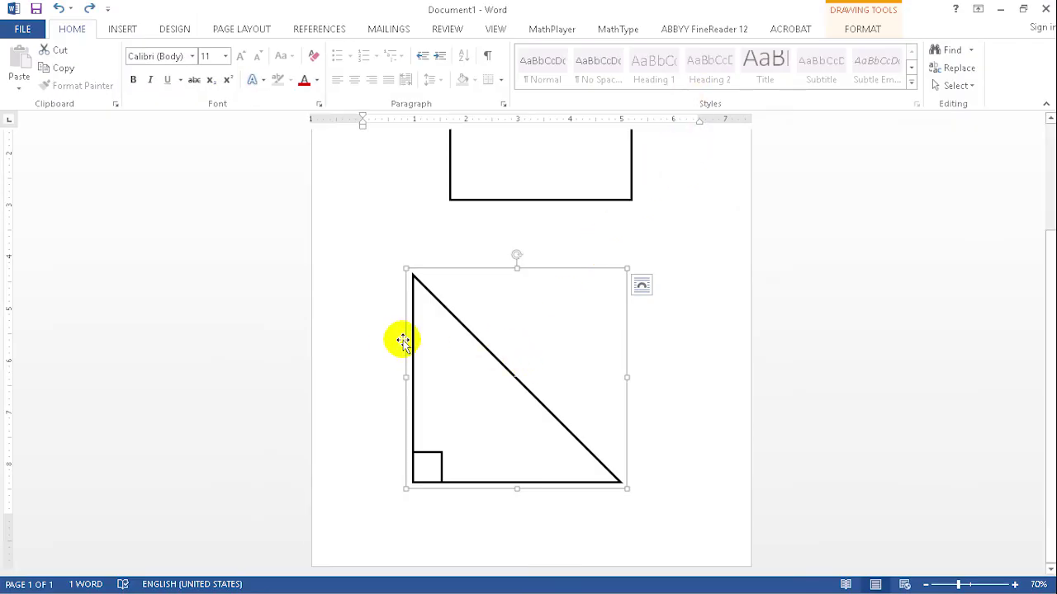
click(405, 341)
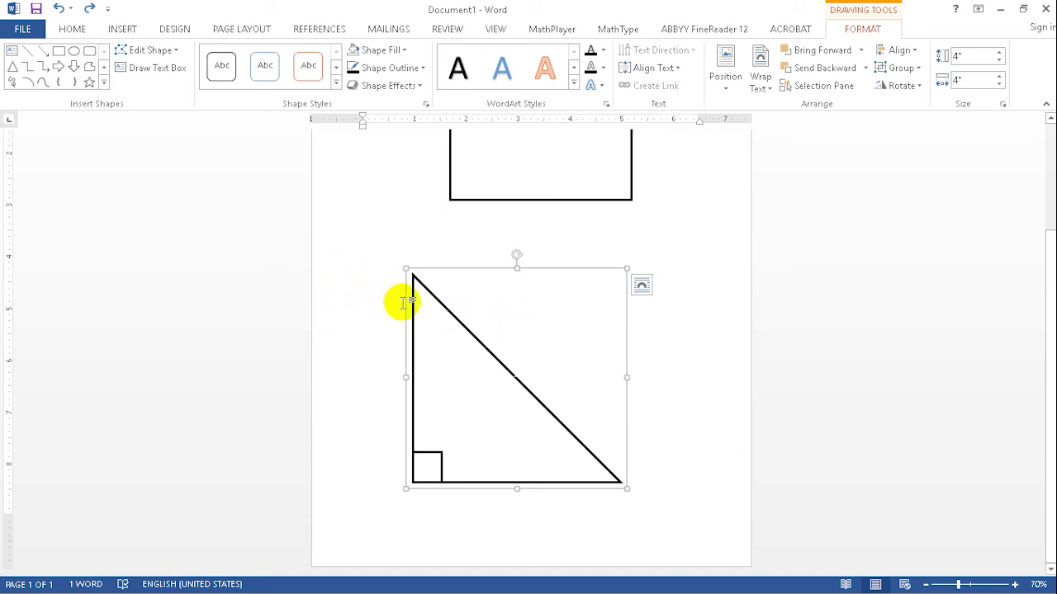
Flip the grouped triangle horizontally using Rotate > Flip Horizontal
click(405, 311)
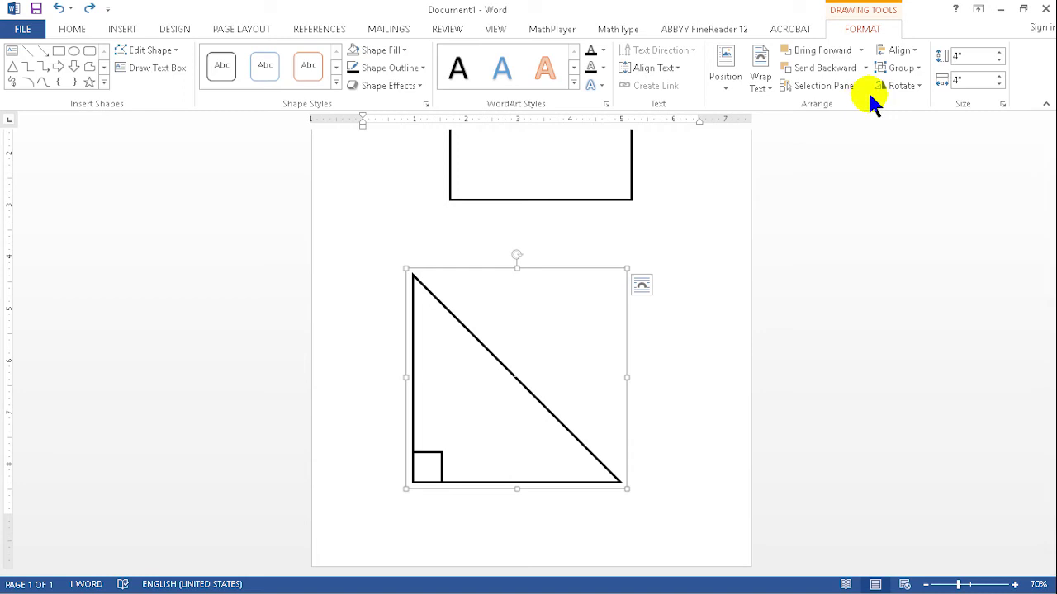
click(911, 86)
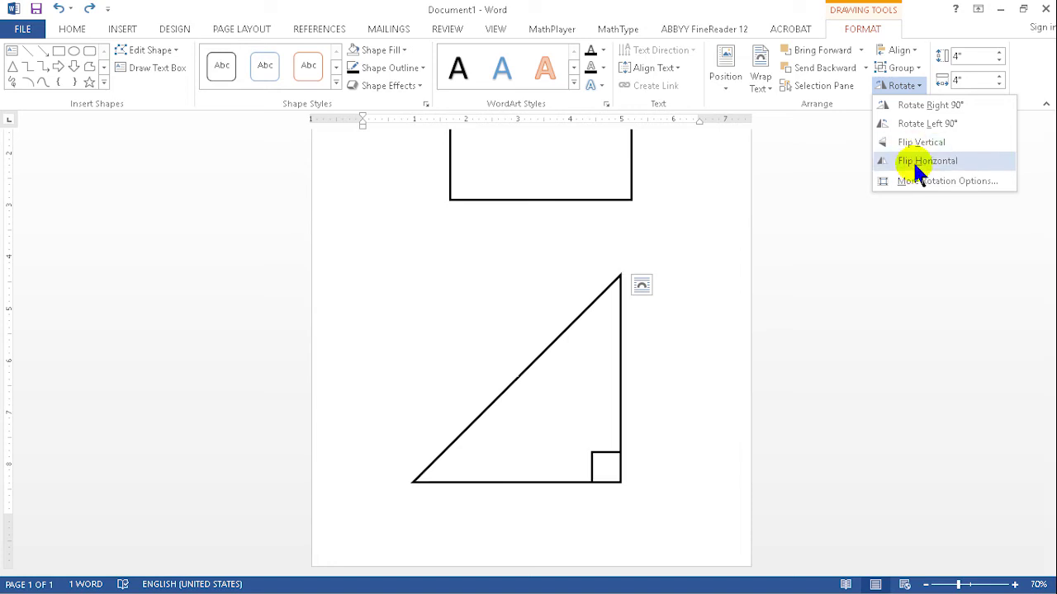
click(912, 160)
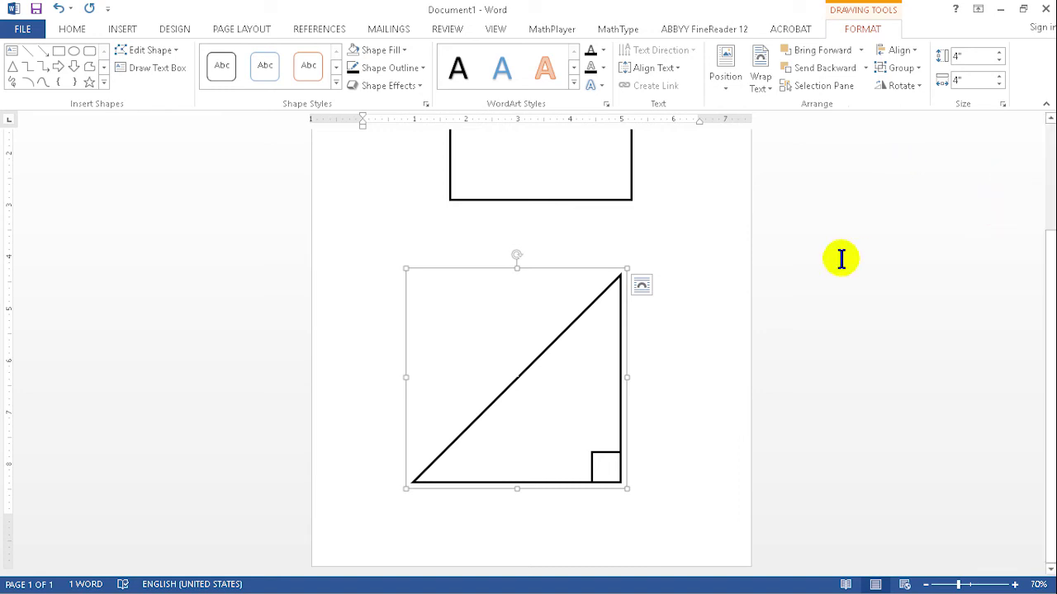
Deselect the flipped triangle by clicking blank page area, returning to the HOME tab
scroll(658, 241, up, 2)
scroll(658, 242, up, 1)
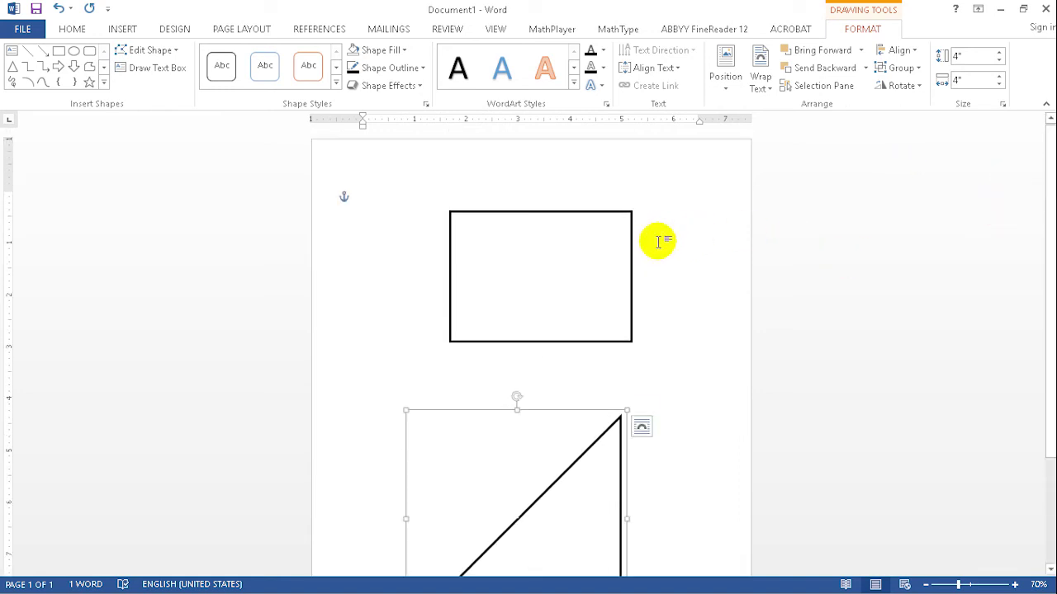
scroll(658, 241, down, 3)
scroll(658, 241, up, 1)
scroll(658, 241, up, 2)
scroll(658, 241, up, 1)
scroll(658, 241, down, 1)
scroll(658, 242, down, 1)
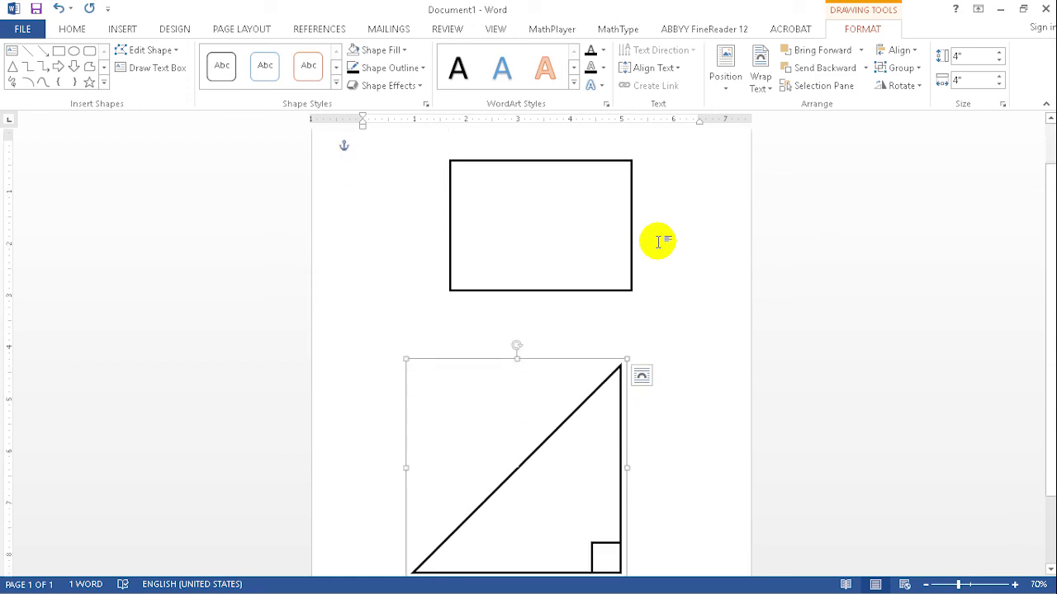
scroll(658, 242, down, 1)
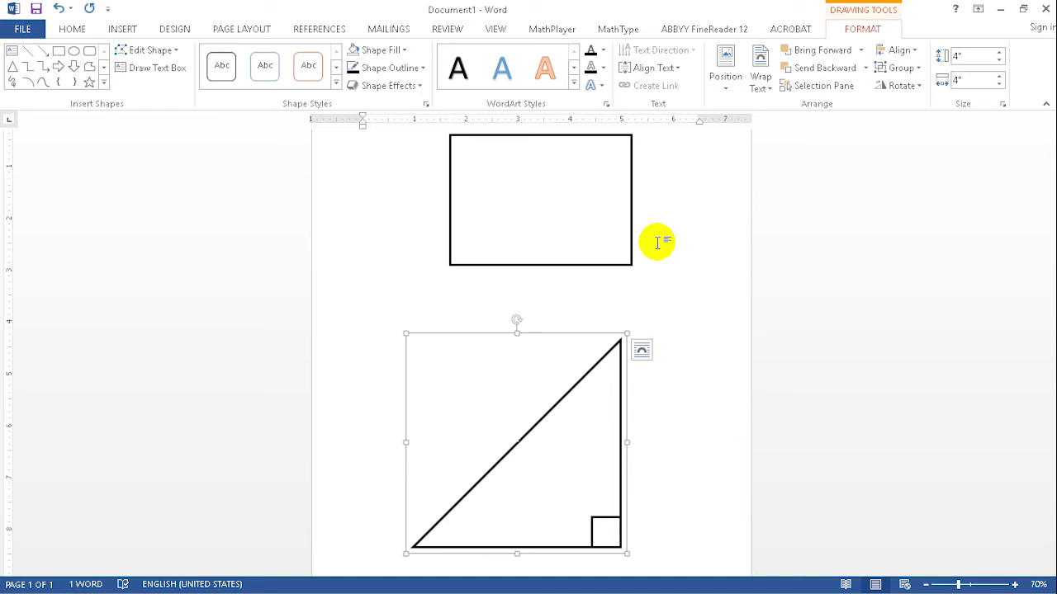
scroll(677, 257, up, 2)
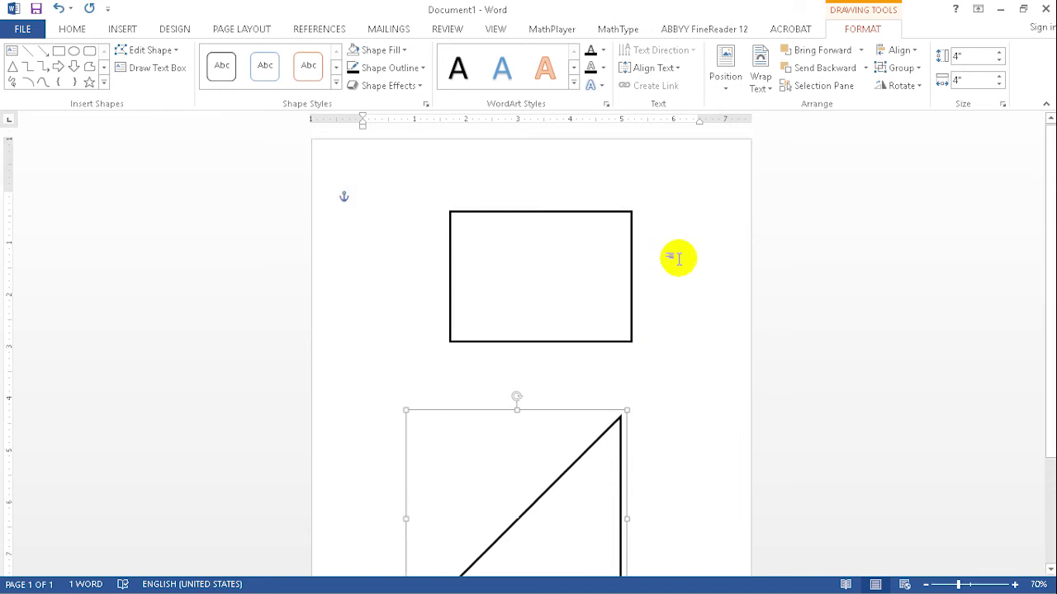
scroll(660, 256, down, 2)
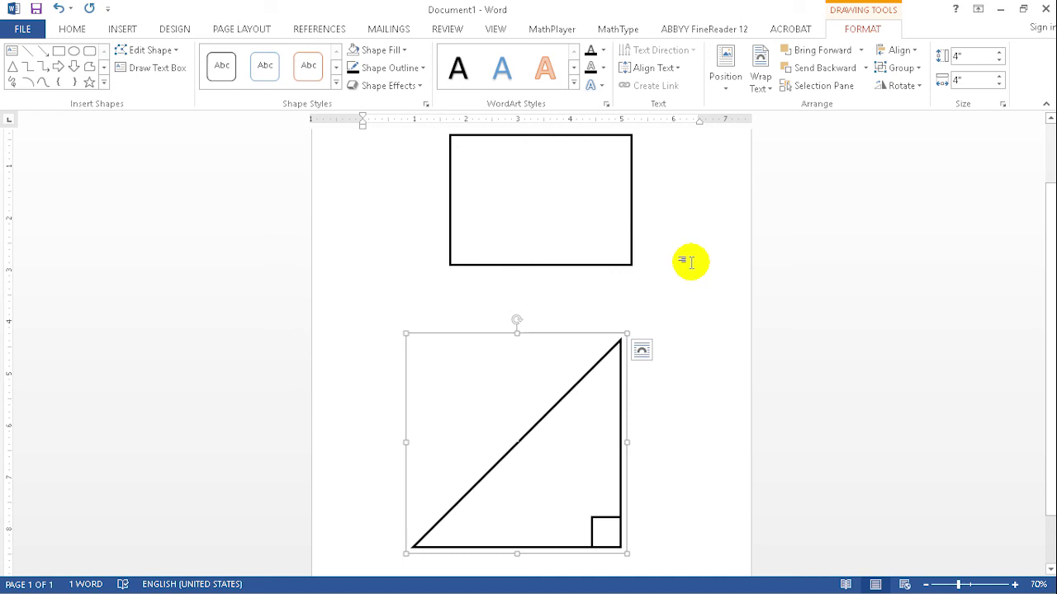
click(690, 262)
scroll(690, 261, up, 1)
scroll(690, 262, down, 1)
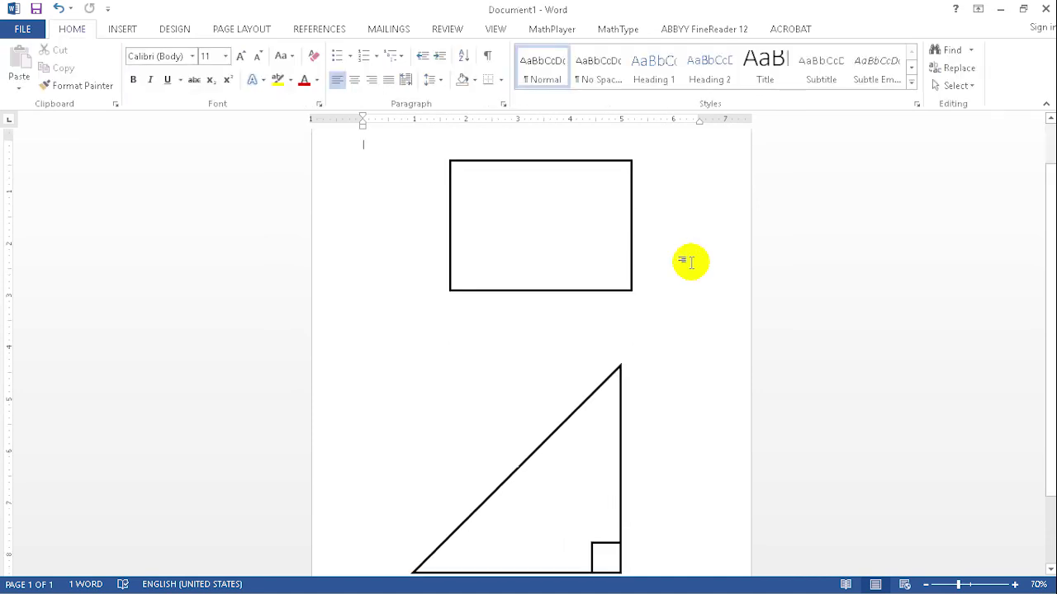
scroll(690, 262, down, 2)
scroll(690, 262, up, 3)
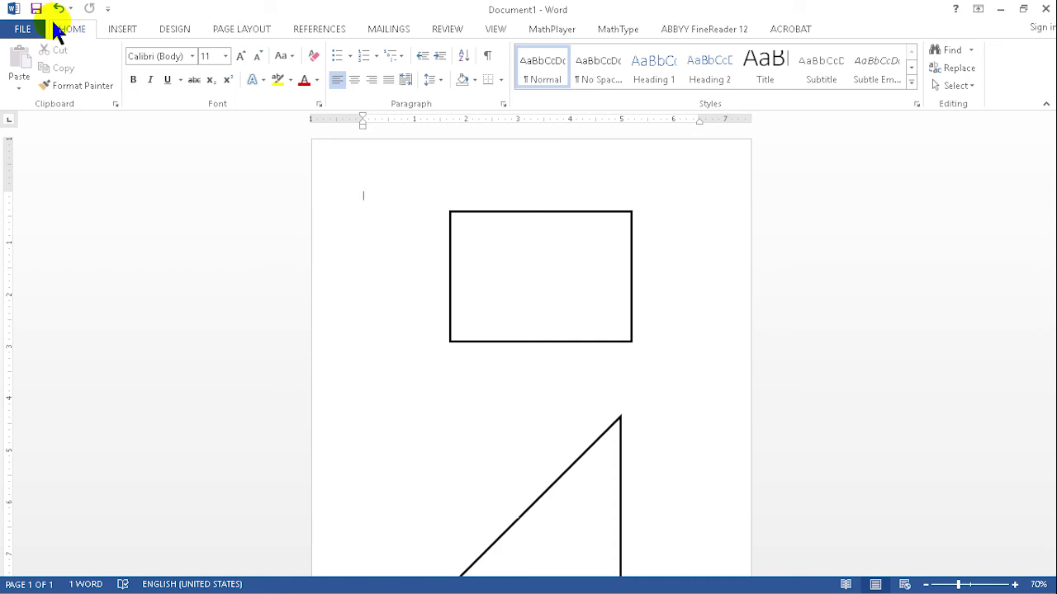
Save the document to the Documents folder as a Word file named ภาพนูน
click(36, 9)
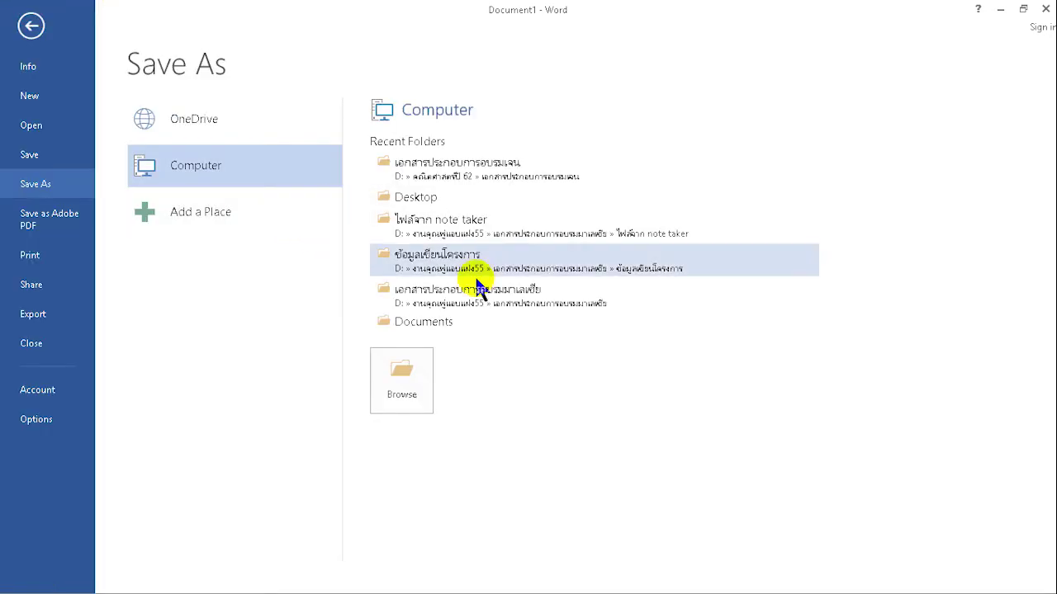
click(431, 321)
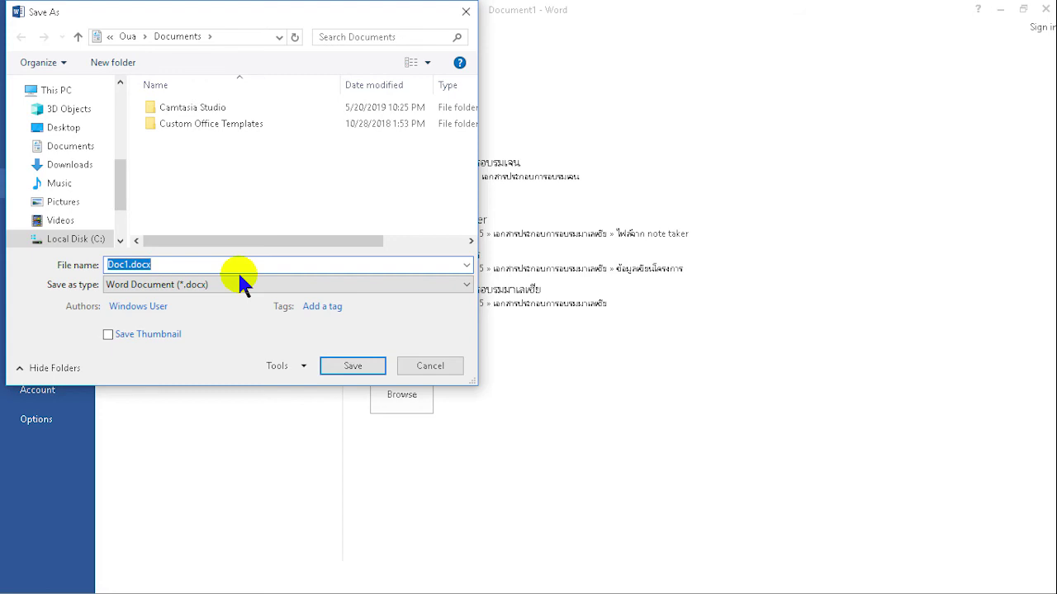
text(4)
key(BackSpace)
text(ภาพนู)
text(น)
key(Return)
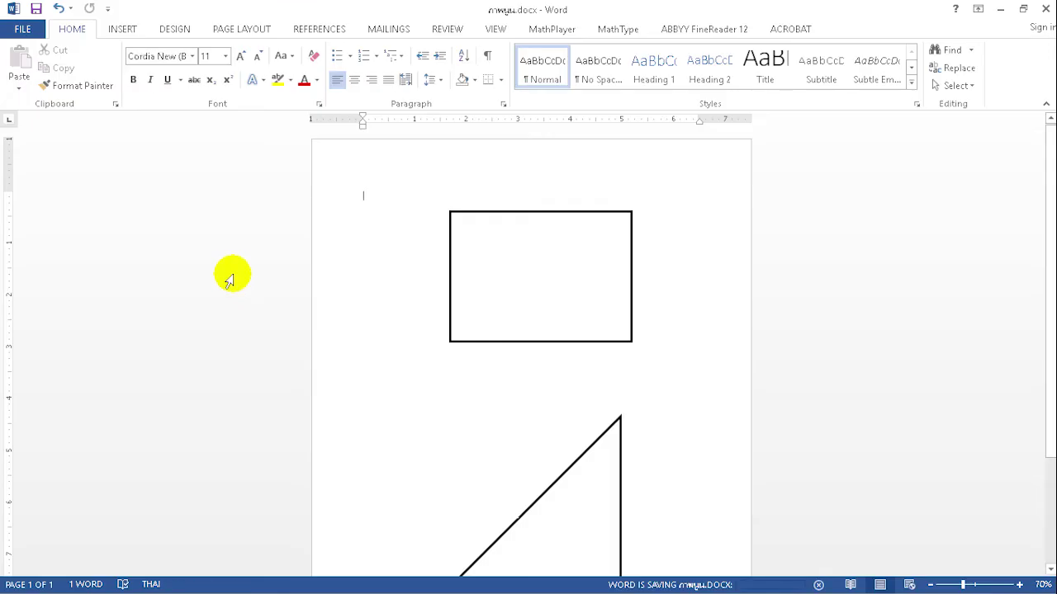
Open the Insert > Shapes gallery and close it again without drawing anything
scroll(389, 280, down, 2)
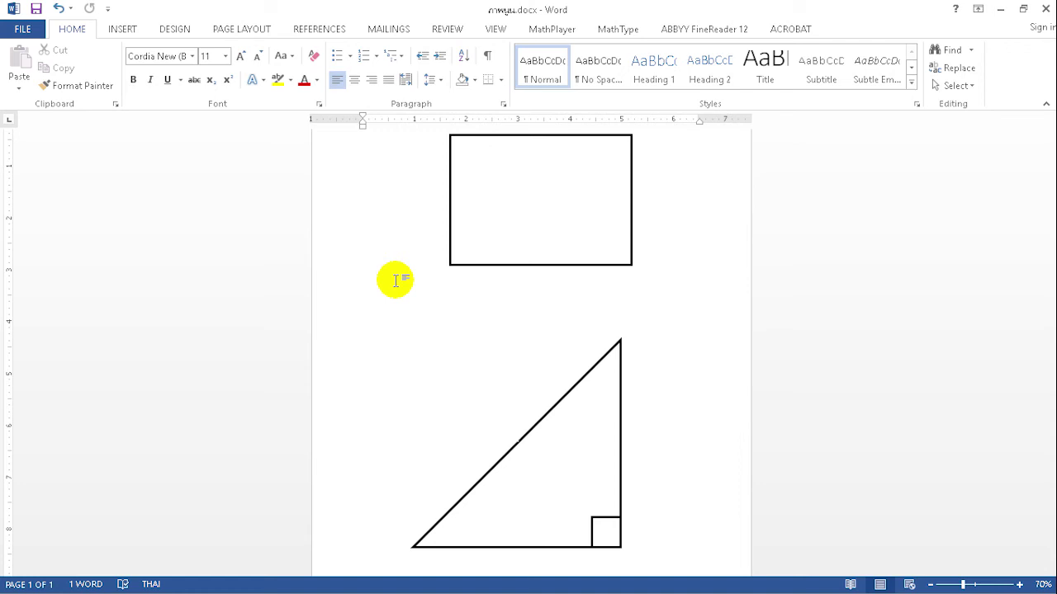
click(118, 26)
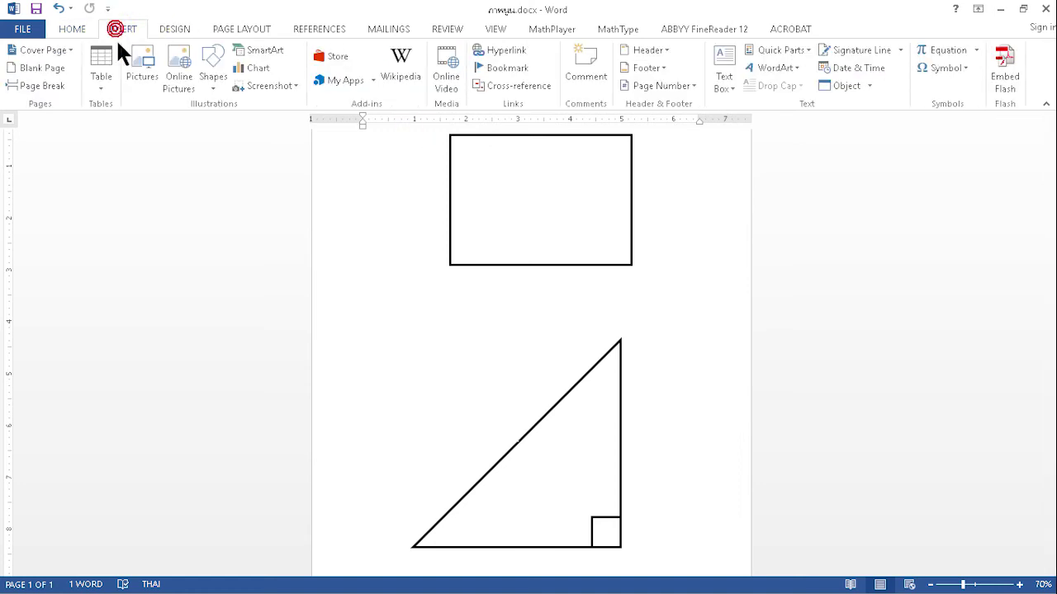
click(205, 91)
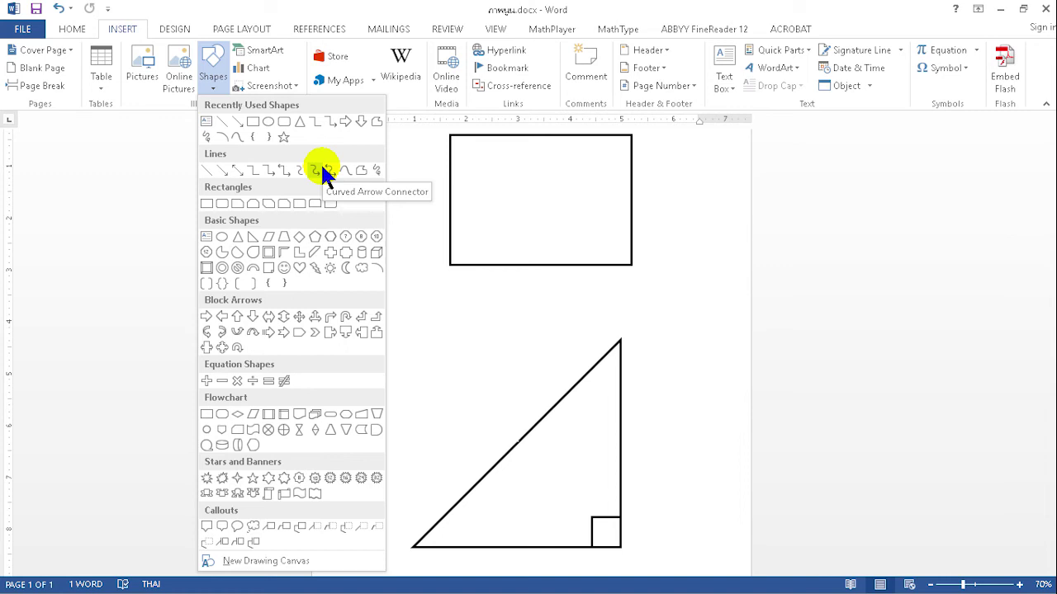
click(684, 278)
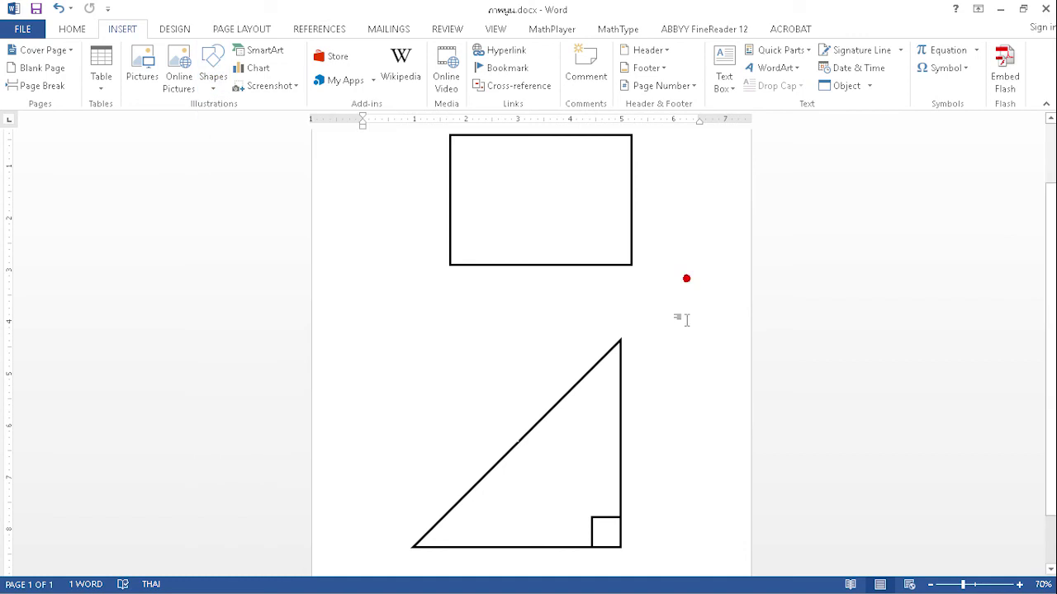
scroll(649, 393, down, 2)
scroll(652, 516, up, 1)
scroll(652, 495, down, 1)
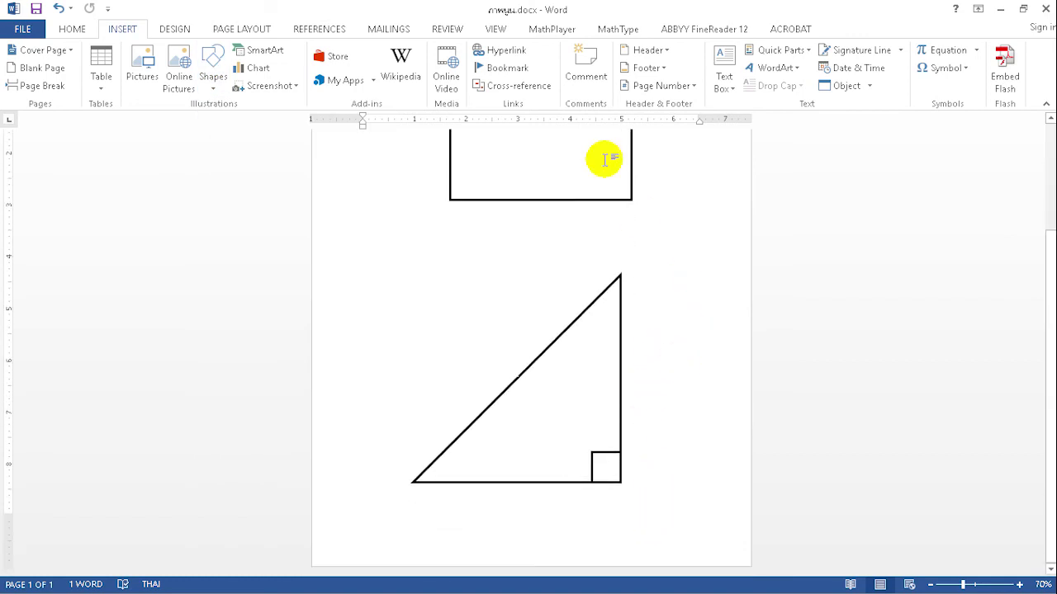
scroll(652, 264, up, 2)
scroll(665, 372, down, 2)
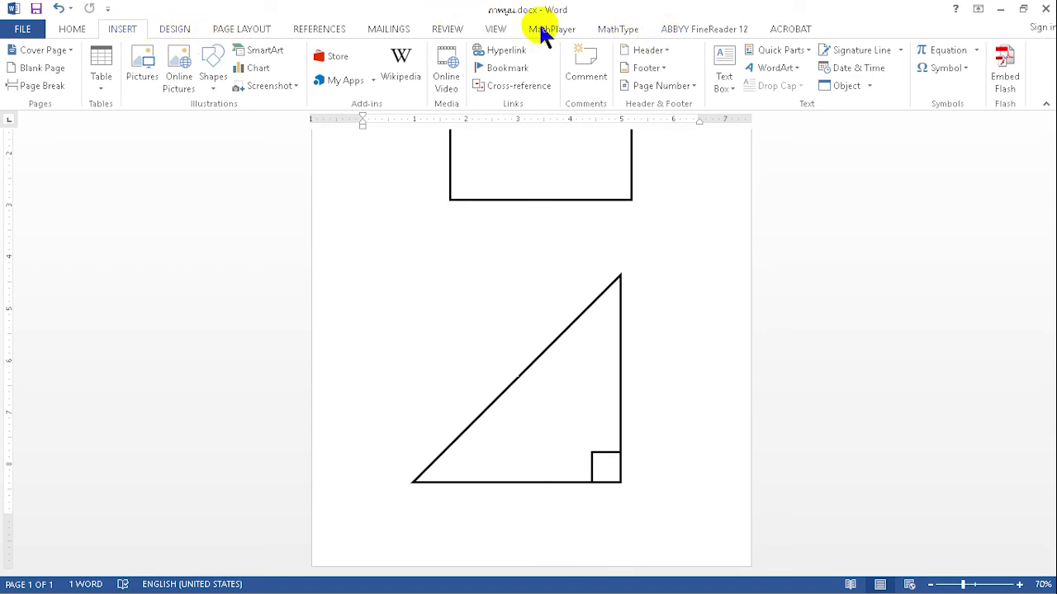
Browse the Design, Insert, View, Review, Mailings and References tabs, ending on Page Layout
click(243, 29)
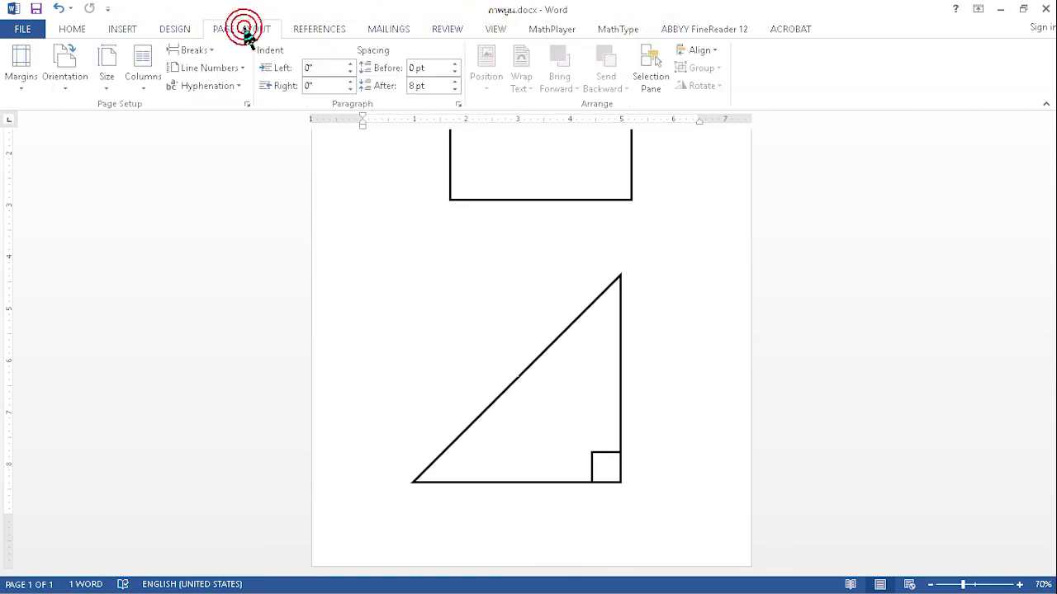
click(184, 28)
click(112, 29)
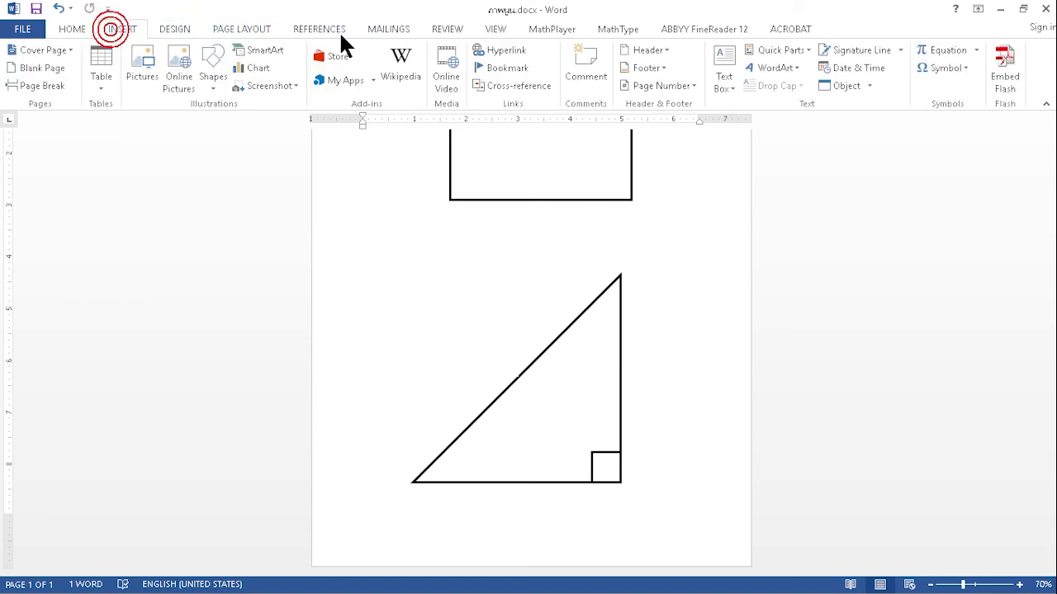
click(488, 30)
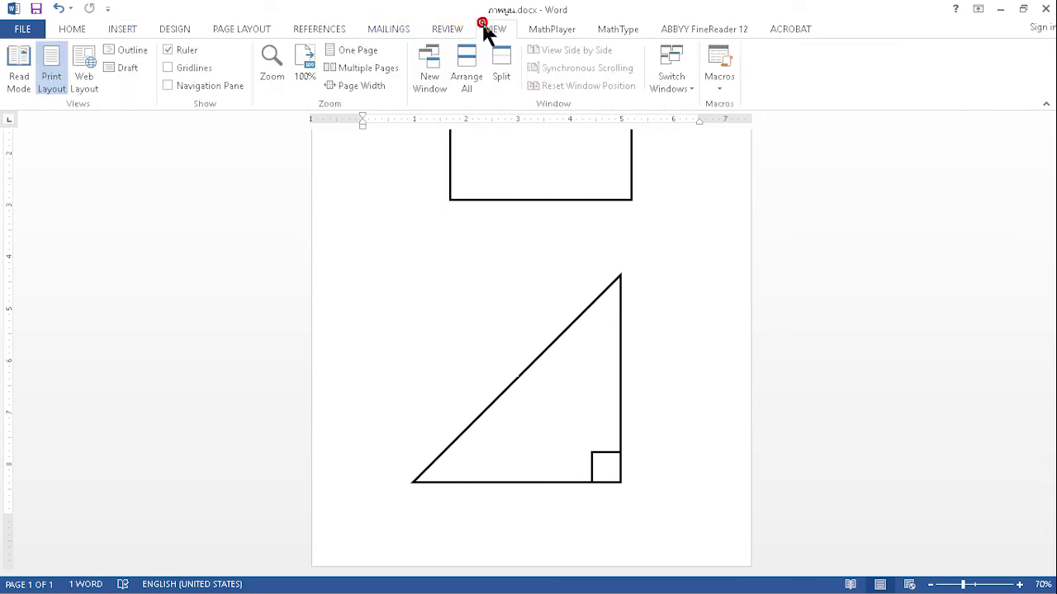
click(444, 28)
click(388, 30)
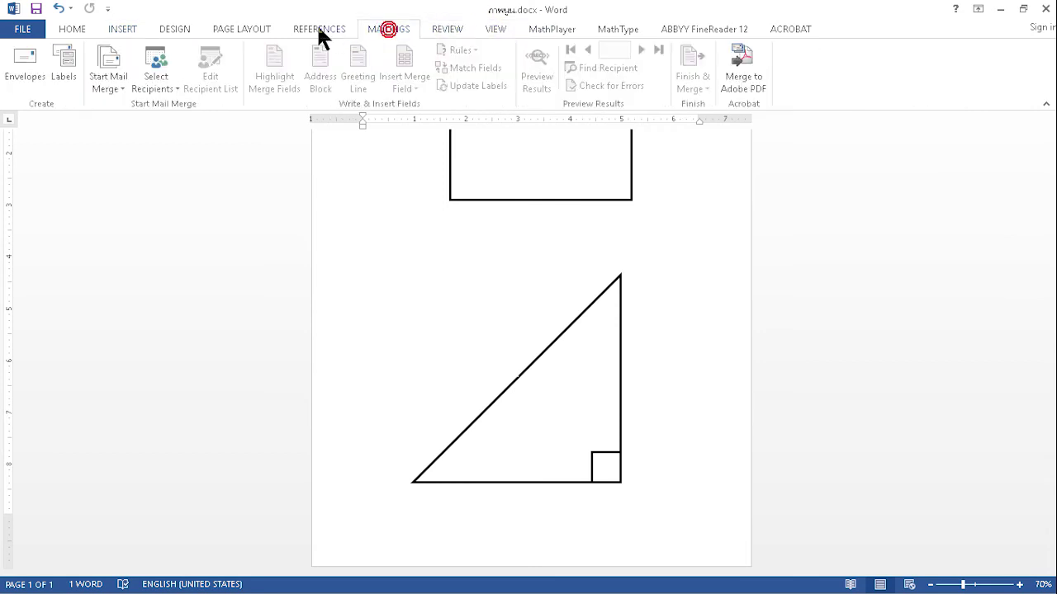
click(317, 31)
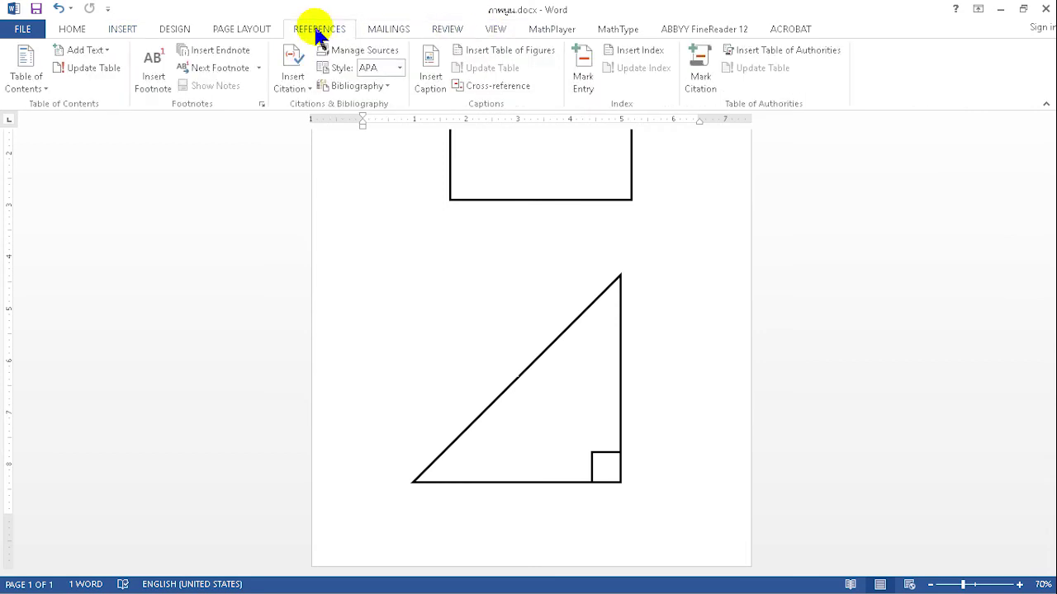
click(382, 30)
click(252, 31)
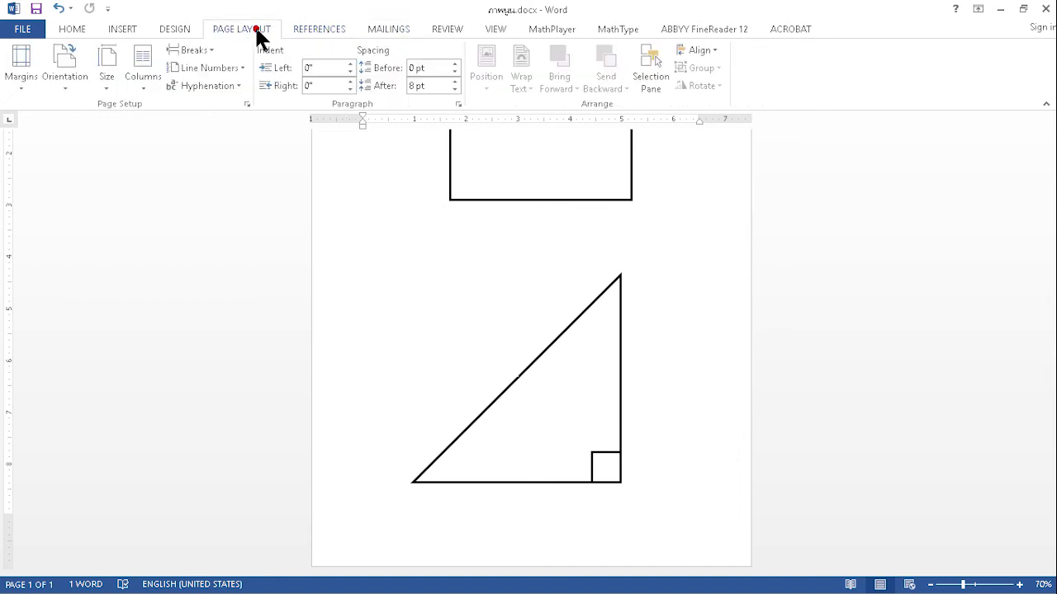
Insert page and next-page section breaks from Breaks, then undo the even-page break
click(189, 49)
click(240, 102)
scroll(682, 236, down, 2)
scroll(698, 245, down, 5)
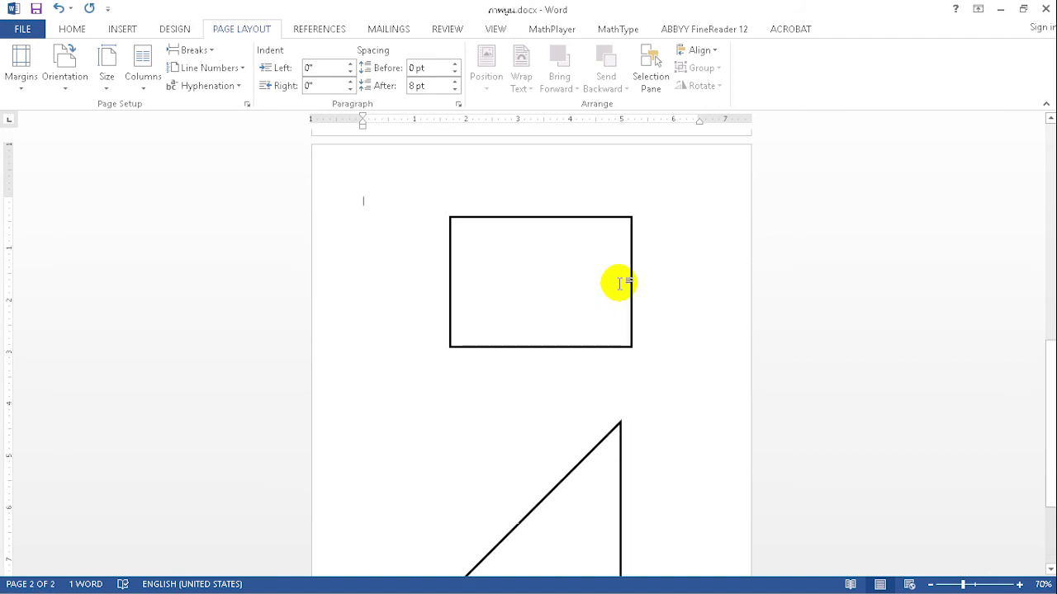
scroll(619, 289, down, 2)
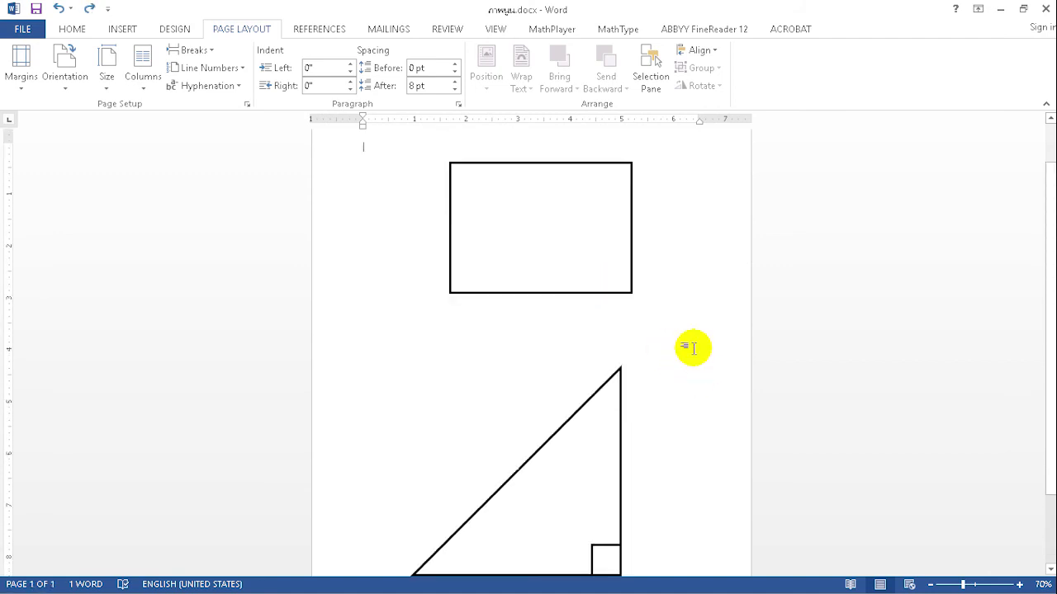
key(alt+shift)
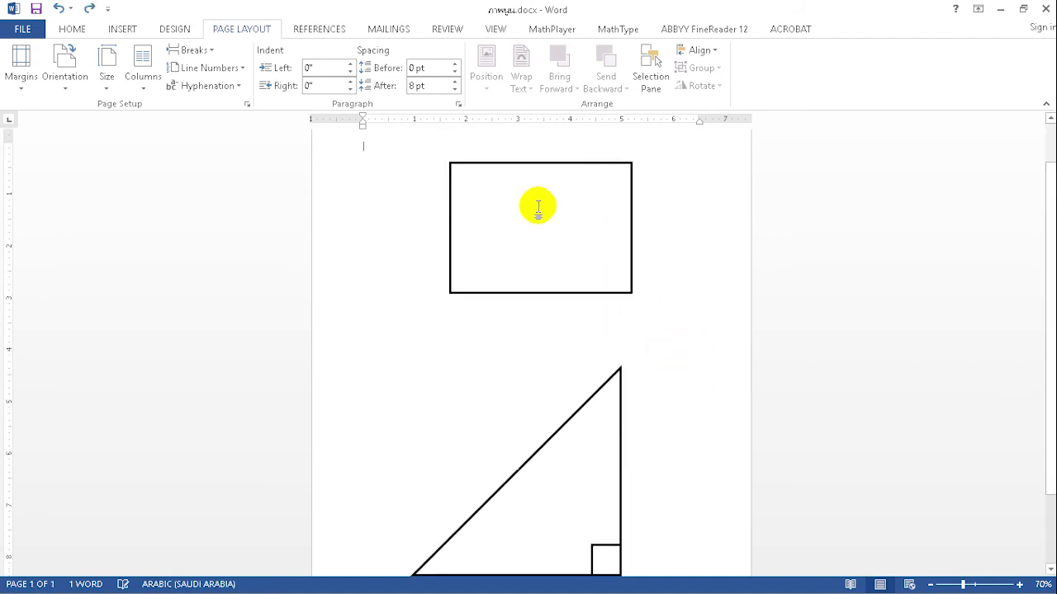
scroll(529, 194, up, 2)
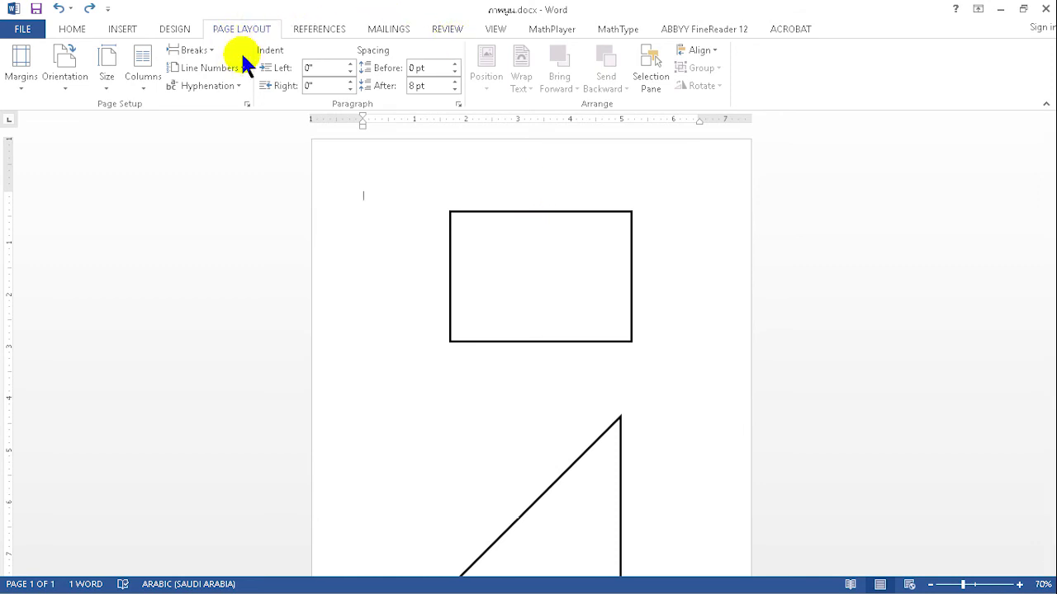
click(198, 50)
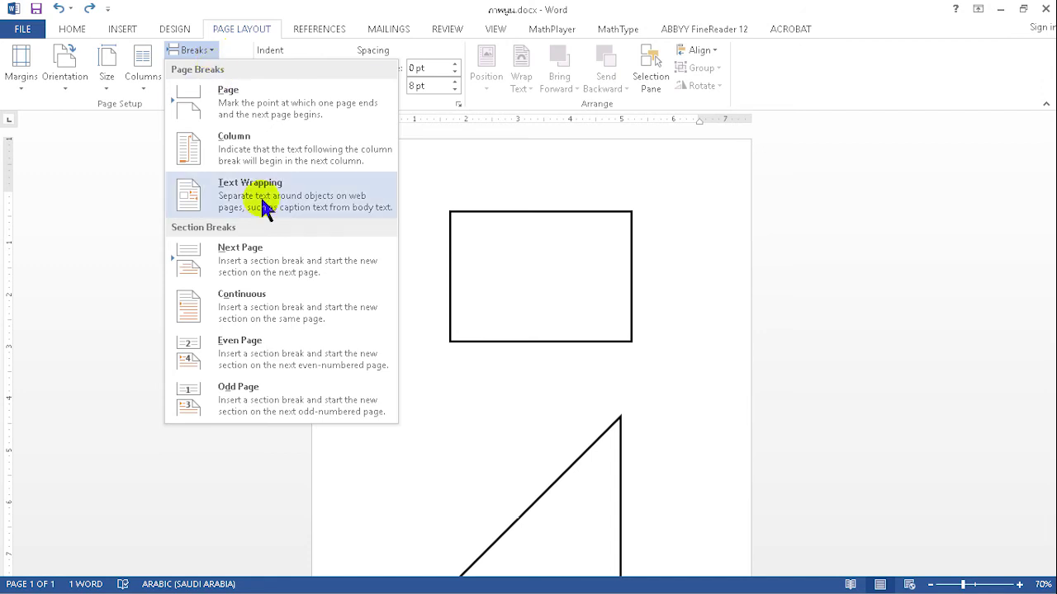
click(293, 273)
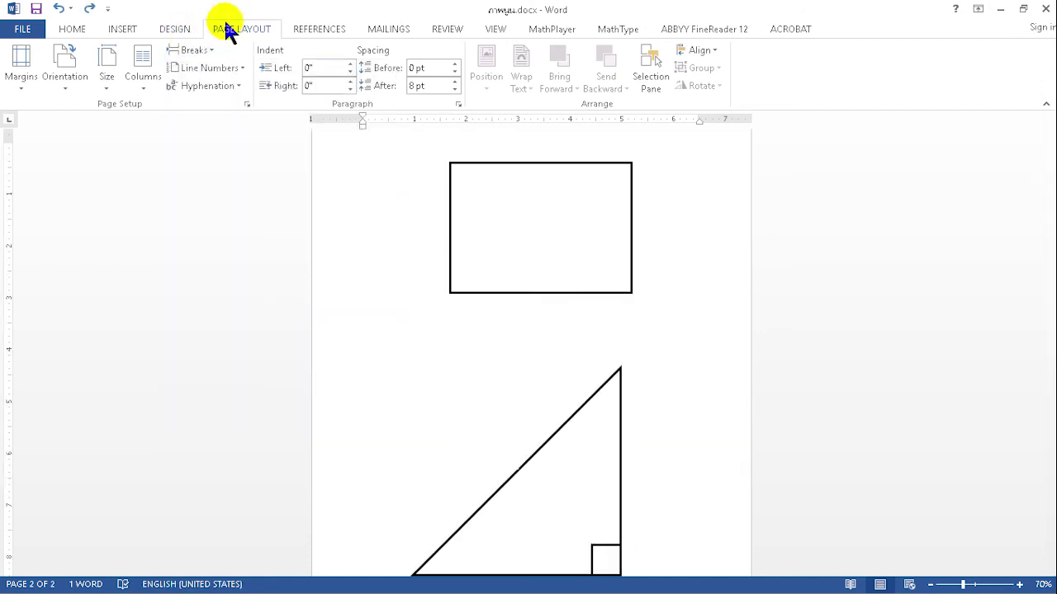
click(205, 51)
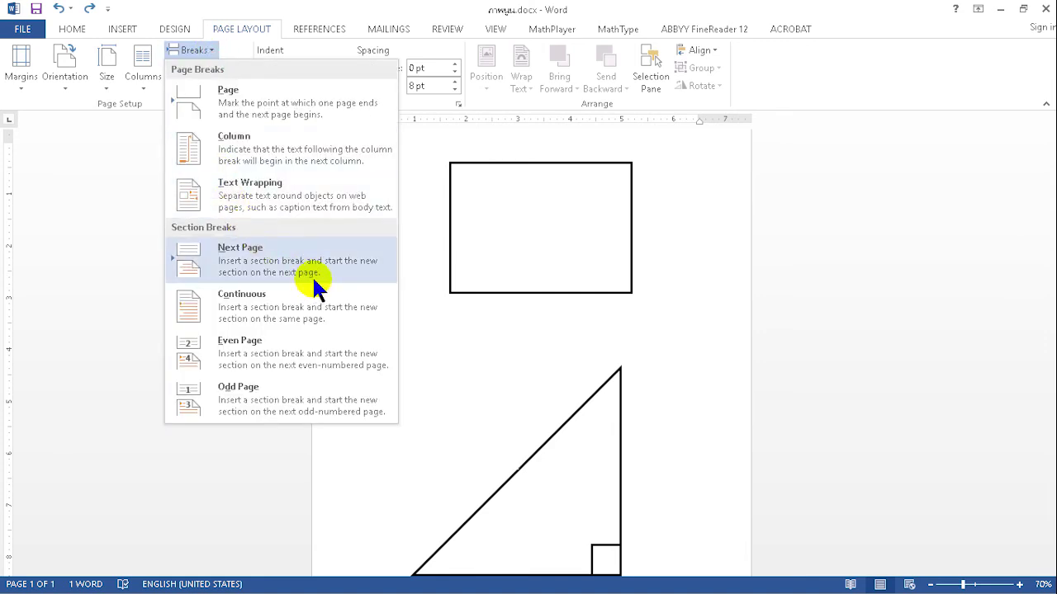
click(277, 348)
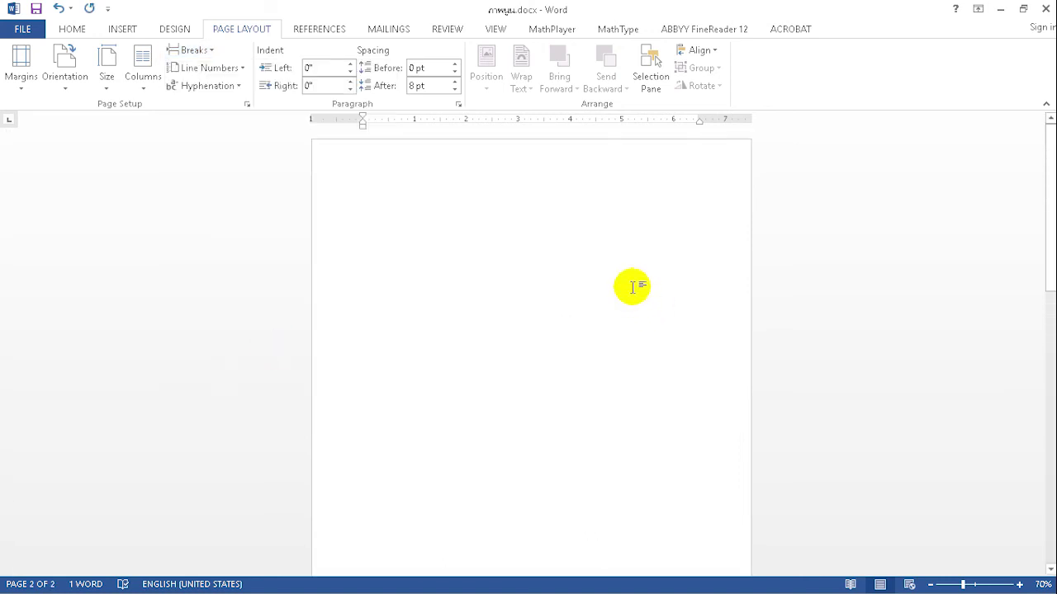
key(ctrl+z)
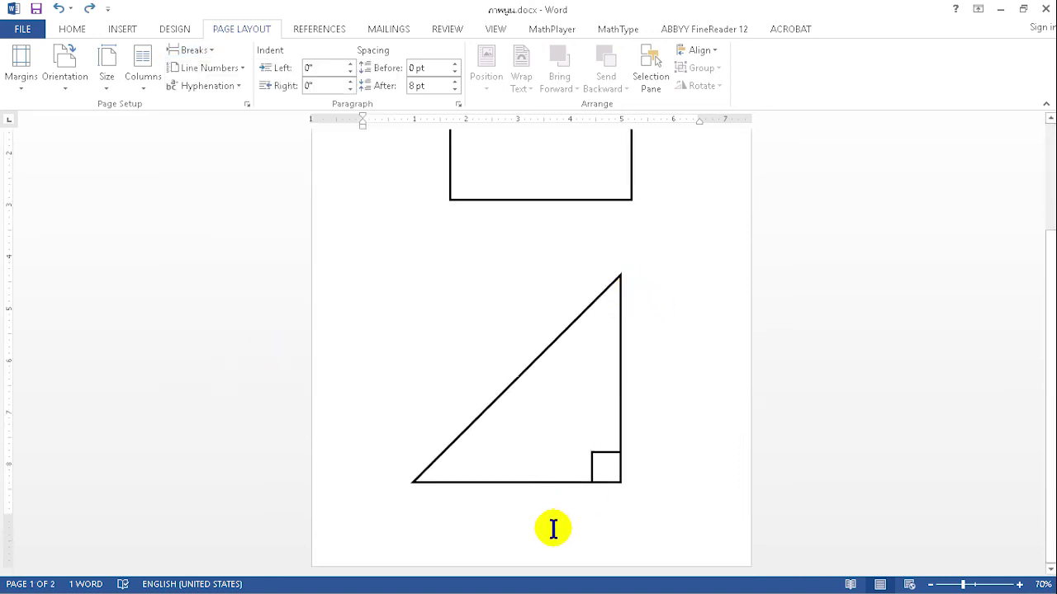
Add empty lines below the shapes until a second page begins
double_click(551, 530)
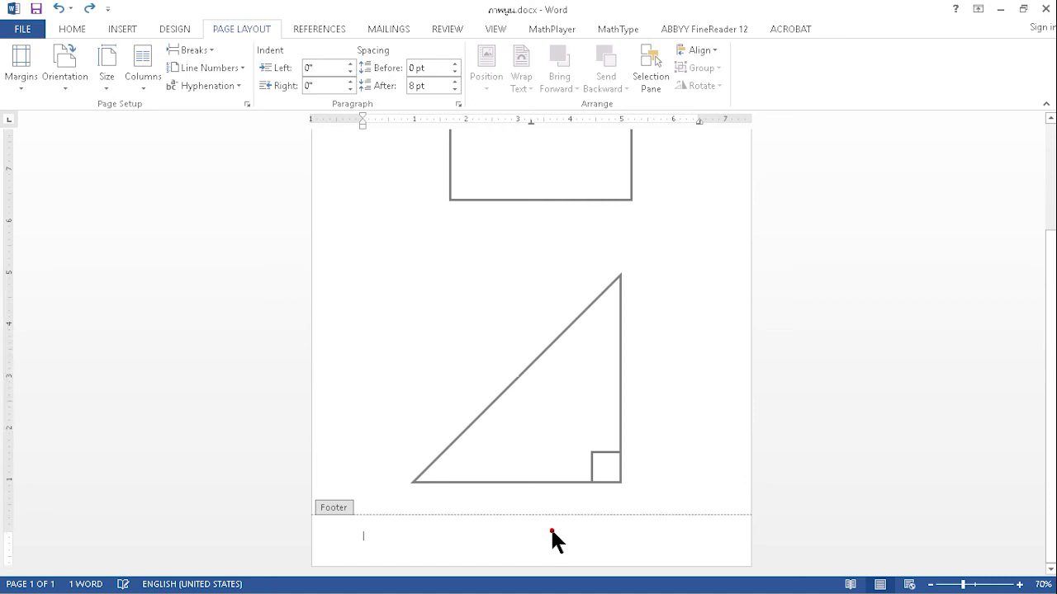
scroll(708, 417, up, 2)
click(708, 417)
key(grave)
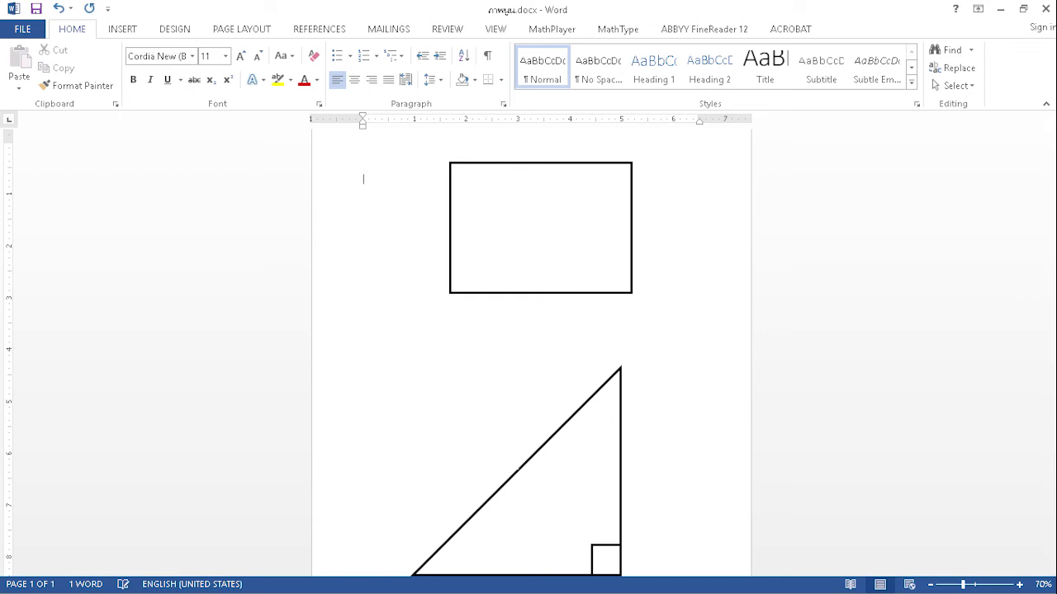
key(Return)
key(Return)
key(Return)
key(Return)
key(alt+shift)
key(Return)
key(Return)
key(Return)
key(Return)
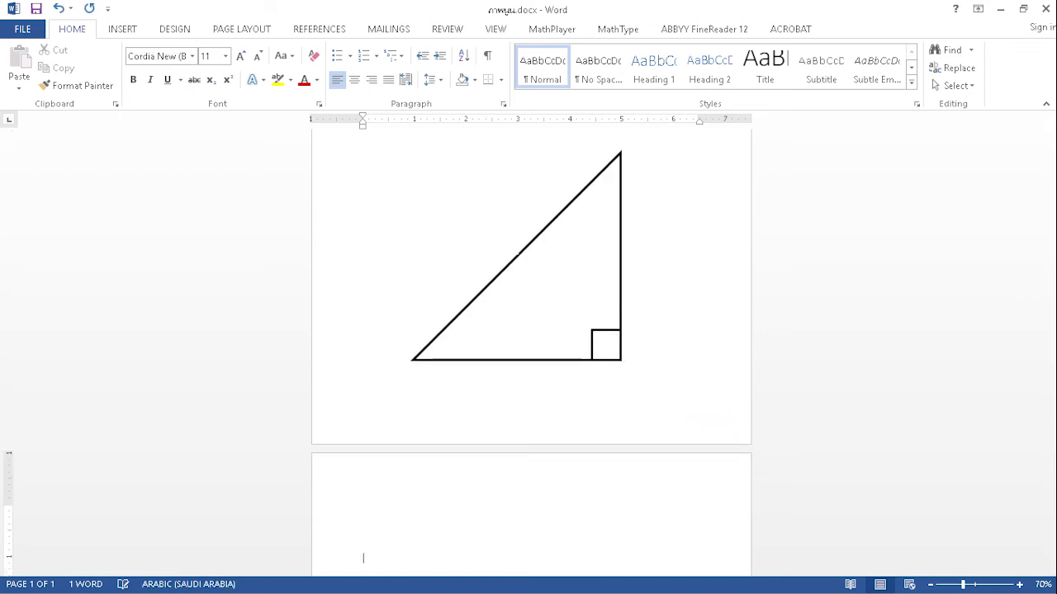
key(Return)
key(Return)
key(Return)
Place the insertion point at the top of the new page 2
click(425, 309)
scroll(425, 308, up, 1)
scroll(426, 309, up, 5)
scroll(425, 309, up, 3)
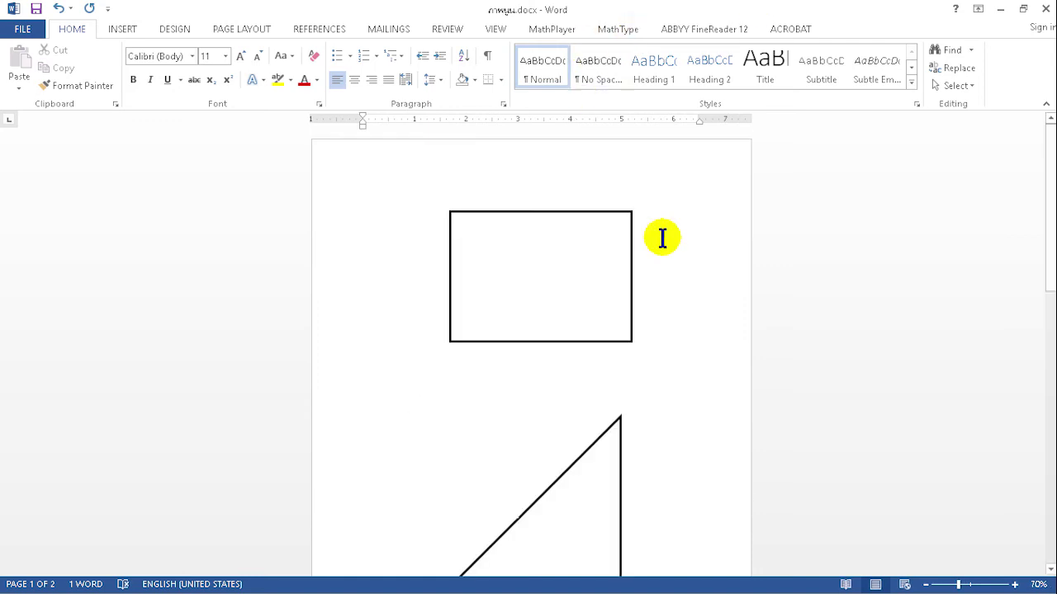
scroll(608, 396, down, 2)
scroll(619, 443, down, 2)
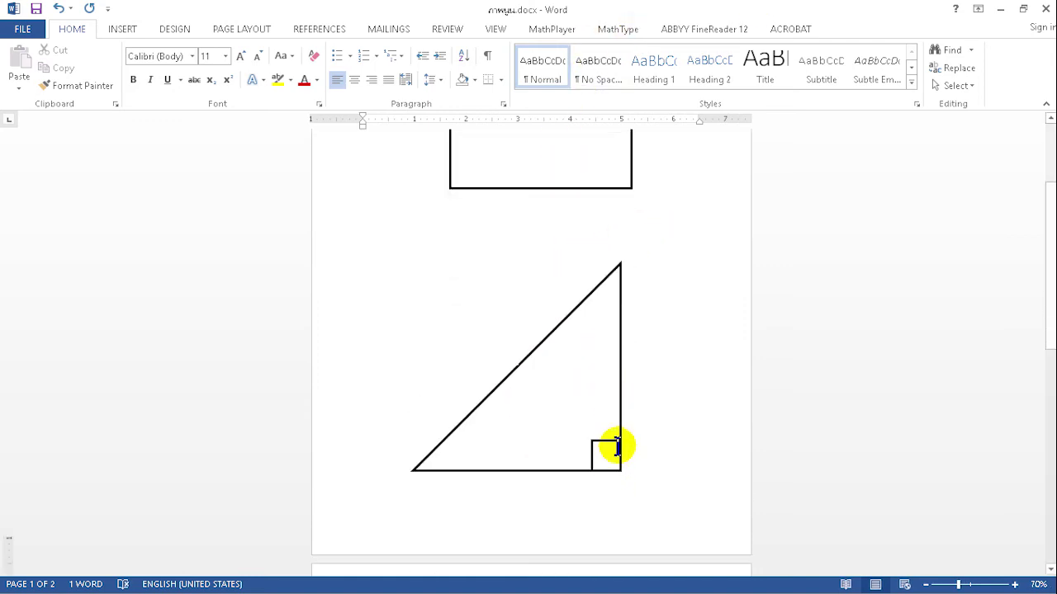
scroll(605, 431, down, 6)
click(385, 386)
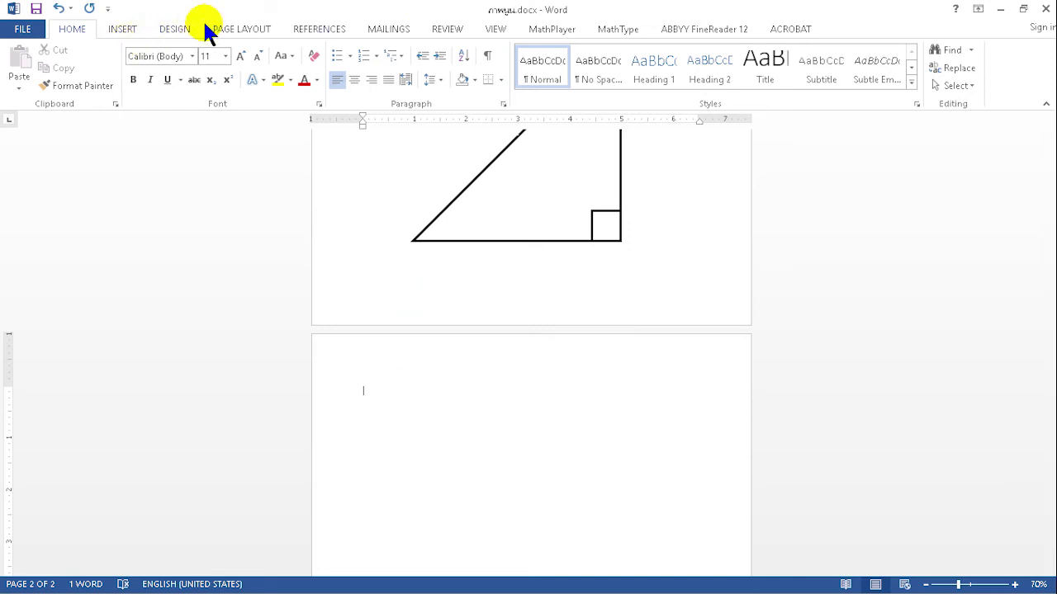
Draw a 2.1" by 3.52" parallelogram from Basic Shapes on page 2
click(180, 29)
click(132, 29)
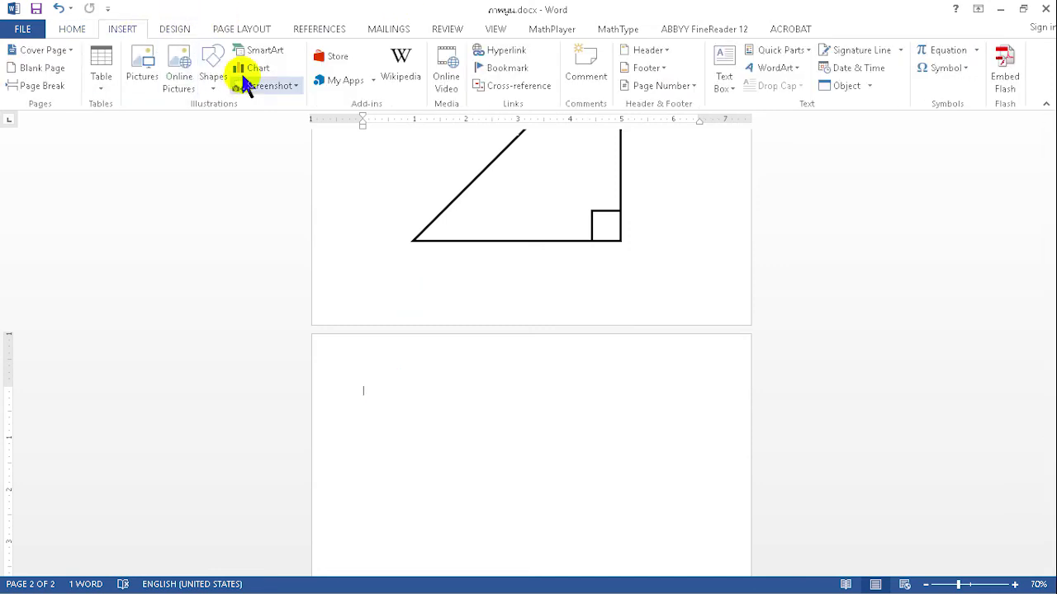
click(215, 79)
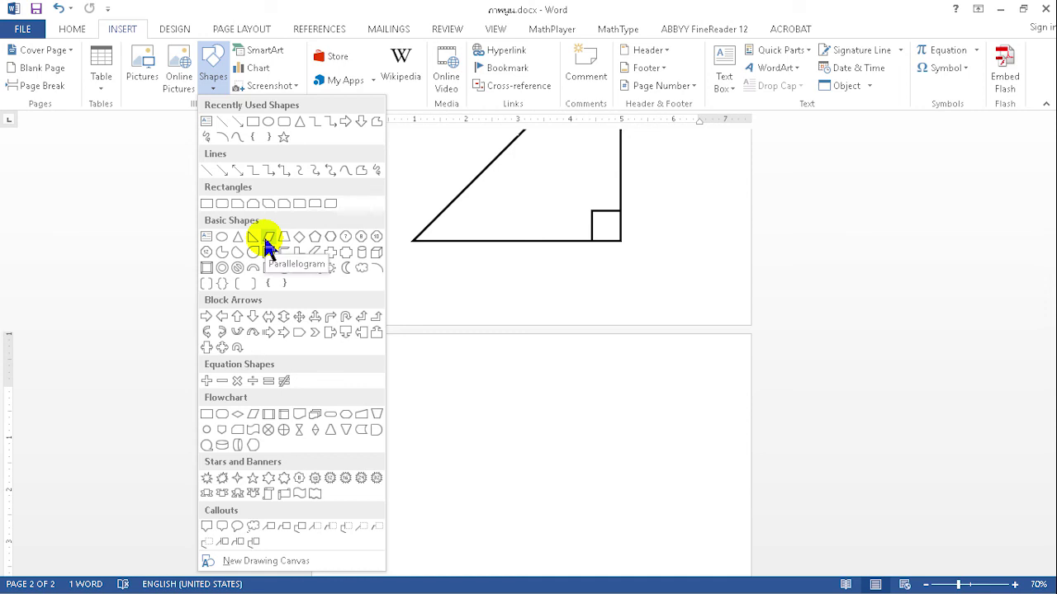
click(266, 238)
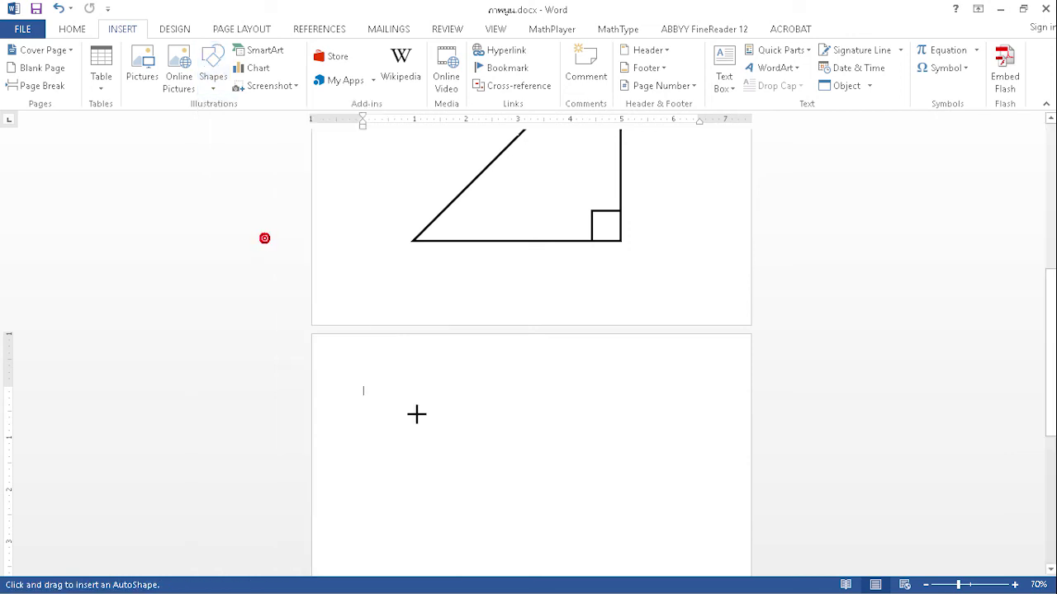
drag(447, 407, 628, 514)
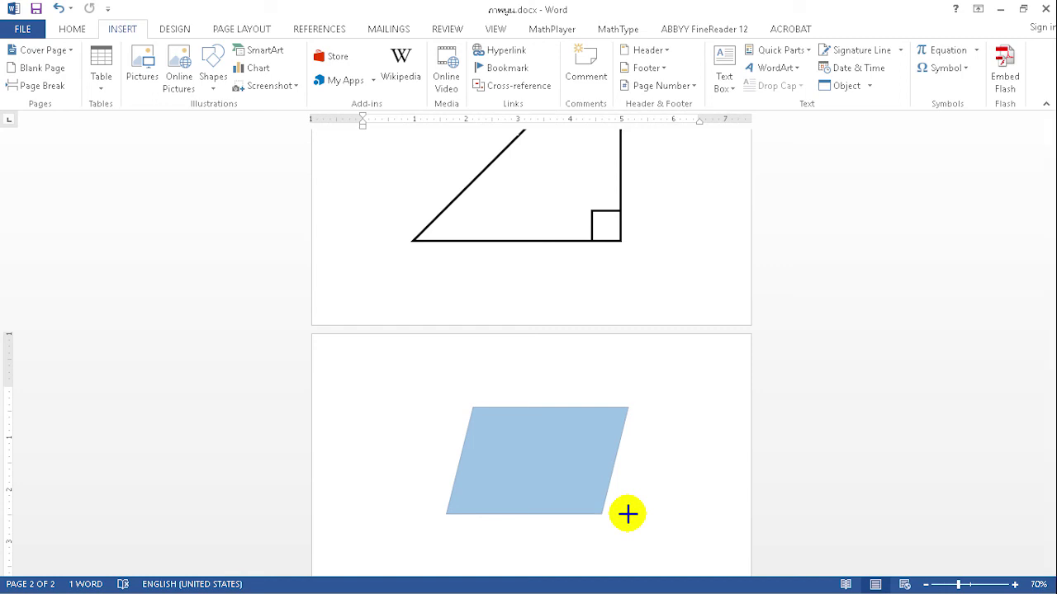
drag(628, 514, 629, 516)
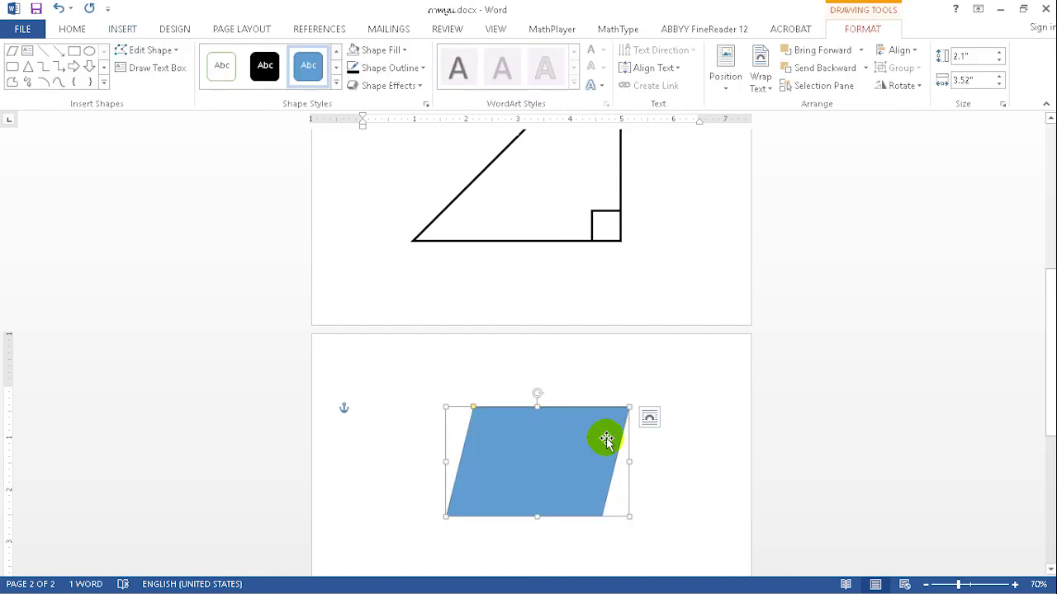
Set the parallelogram to 3" height and 5" width, then nudge it slightly left
click(983, 56)
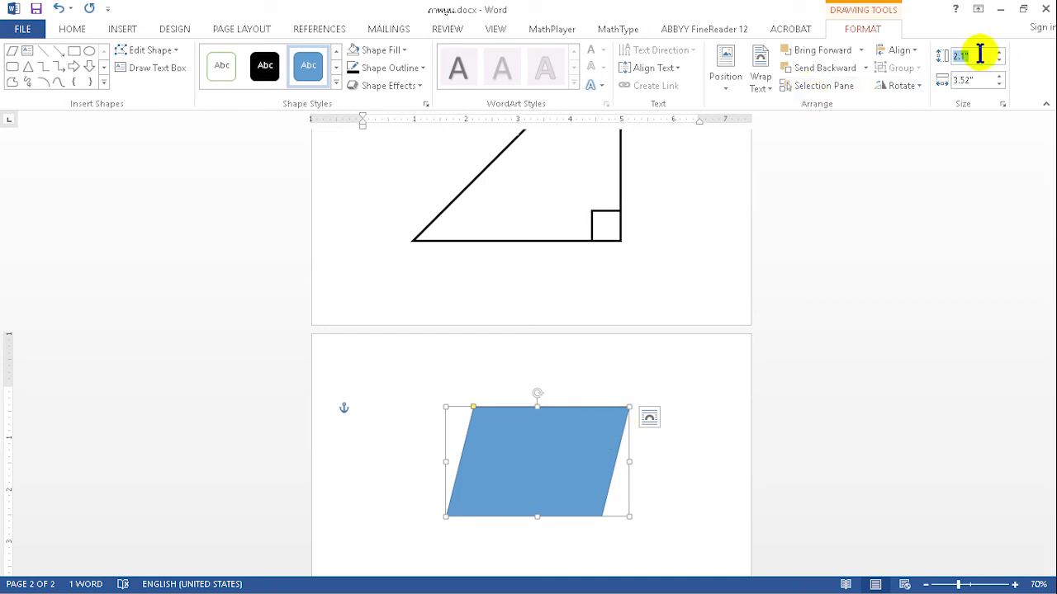
text(3)
triple_click(972, 78)
text(3)
key(Return)
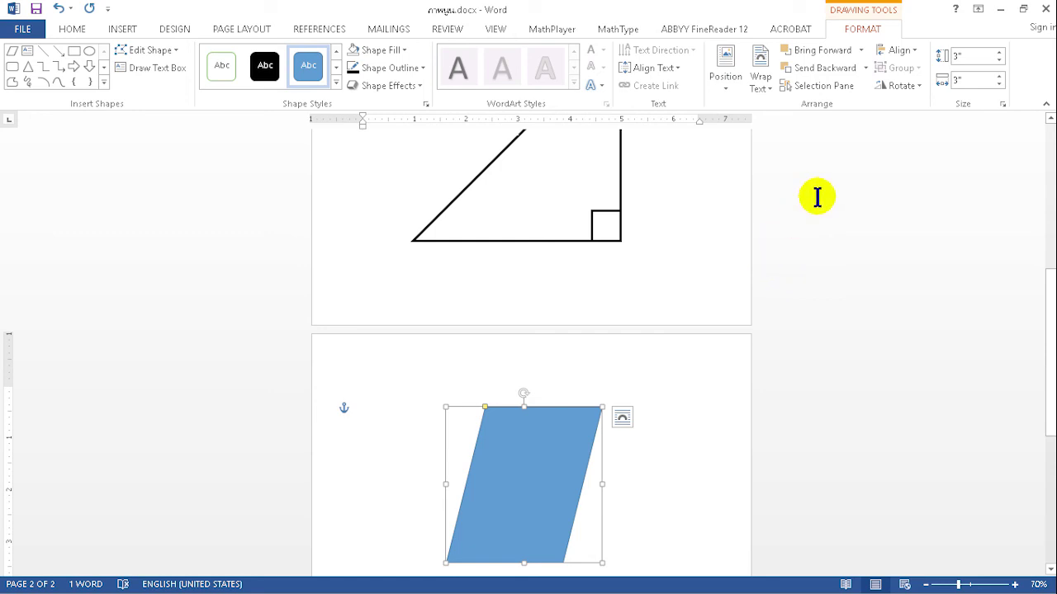
scroll(580, 345, down, 1)
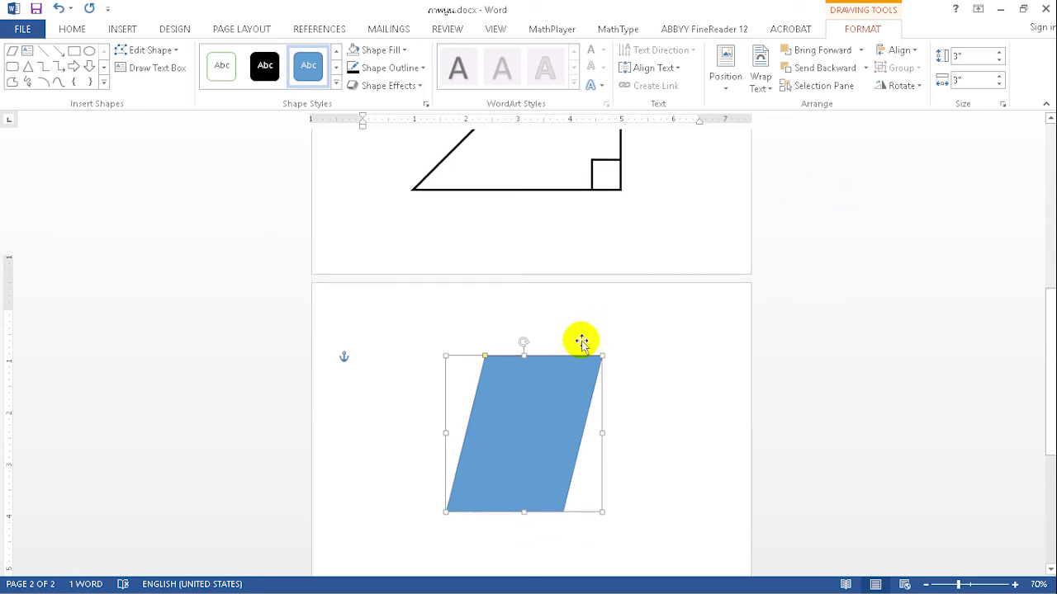
scroll(602, 336, down, 2)
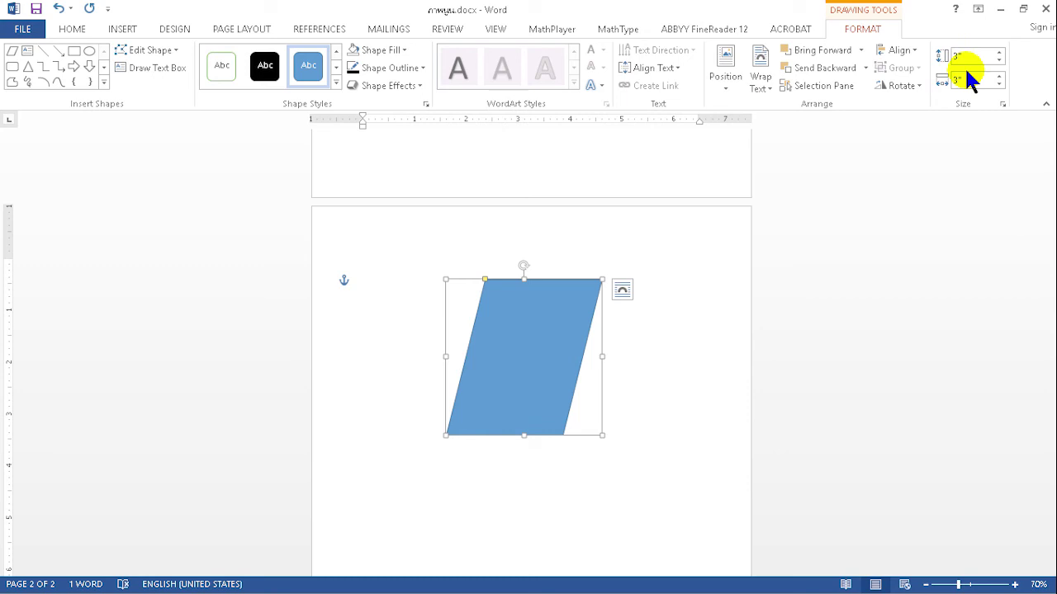
click(971, 80)
text(5)
key(Return)
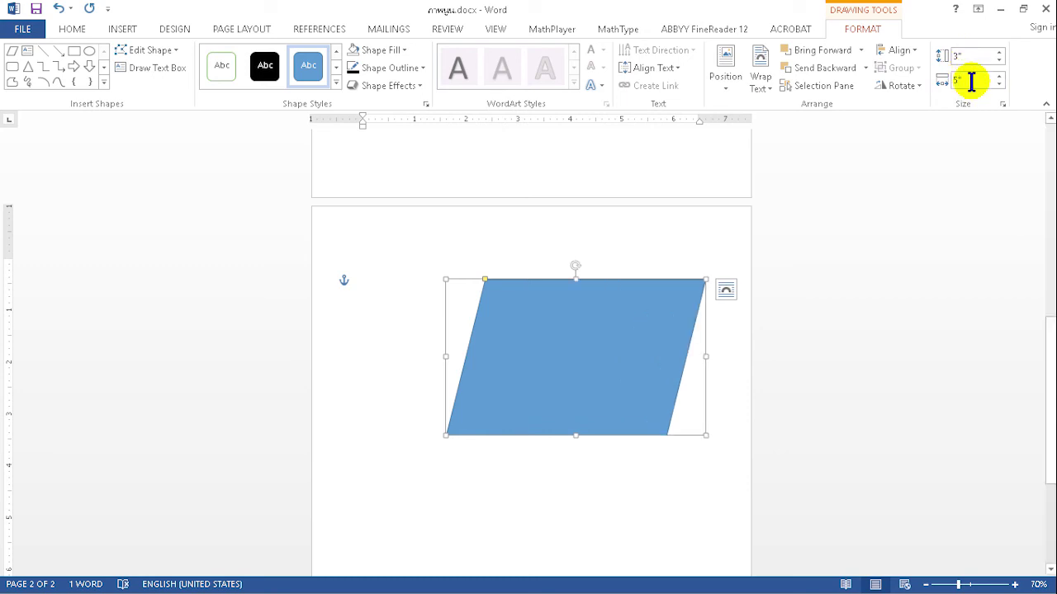
mouse_move(570, 345)
mouse_down()
mouse_move(527, 358)
mouse_move(525, 340)
mouse_up()
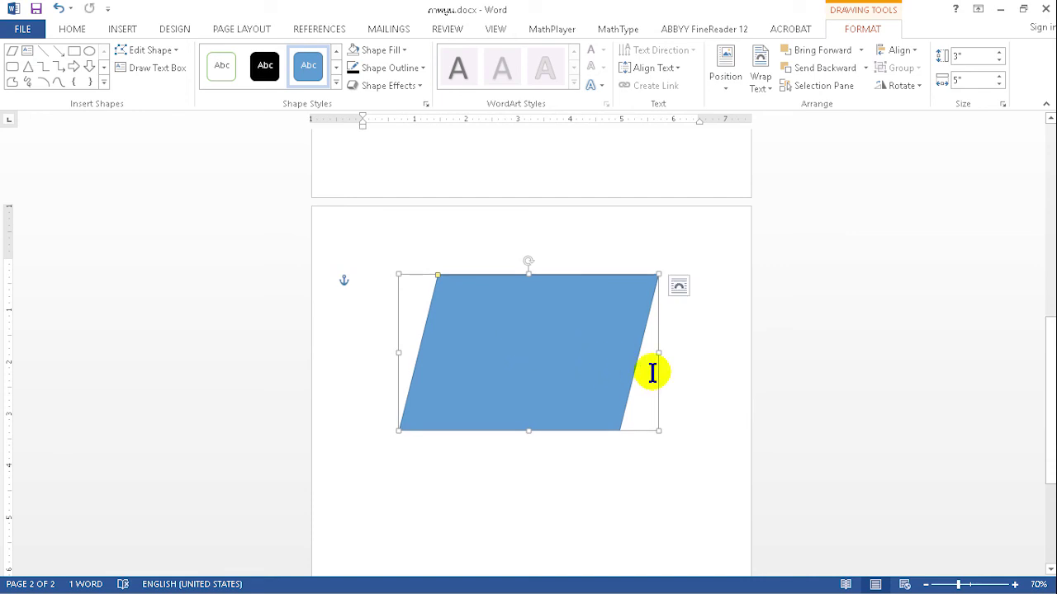
Remove the parallelogram's blue fill so it has no fill
click(653, 375)
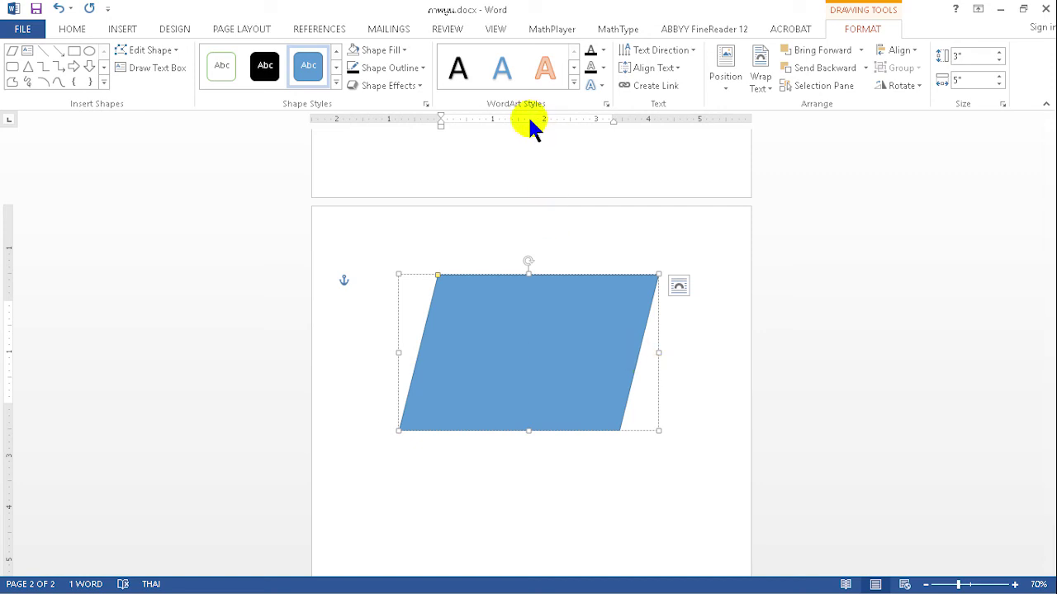
click(401, 54)
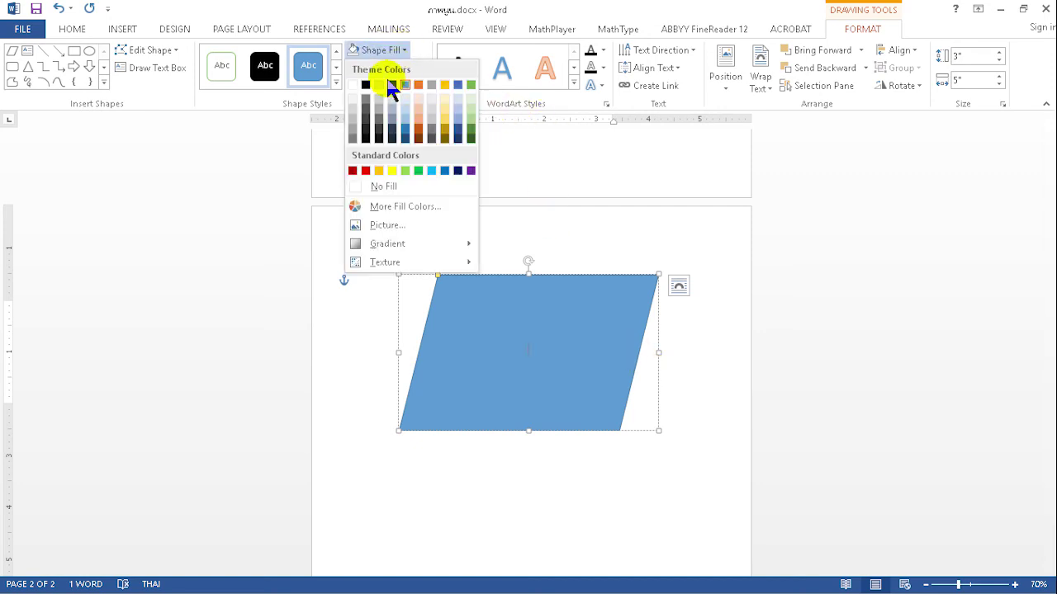
click(353, 86)
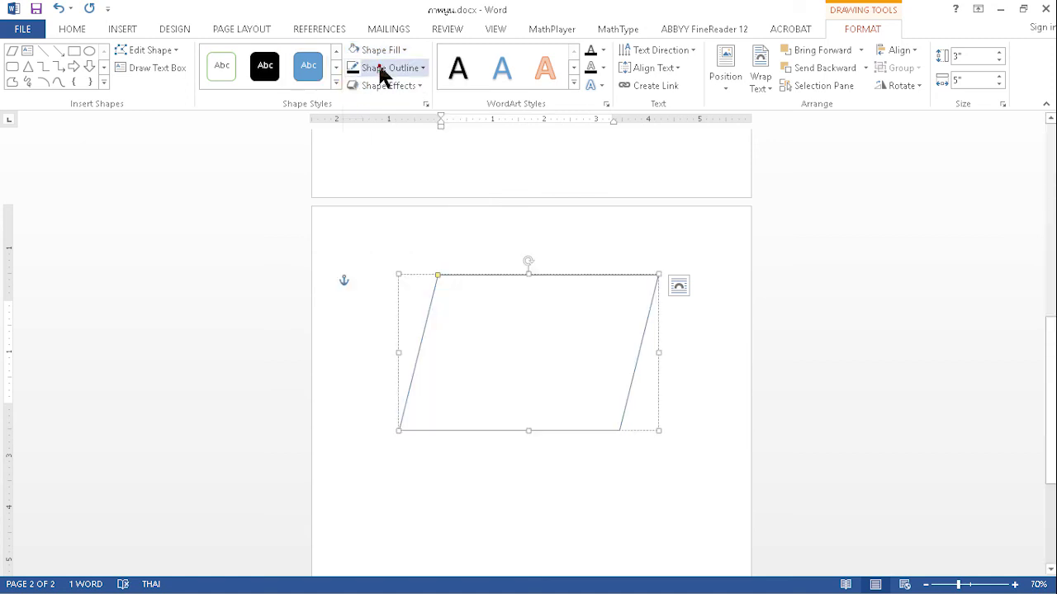
Give the parallelogram's outline a heavier weight and a black colour
click(384, 67)
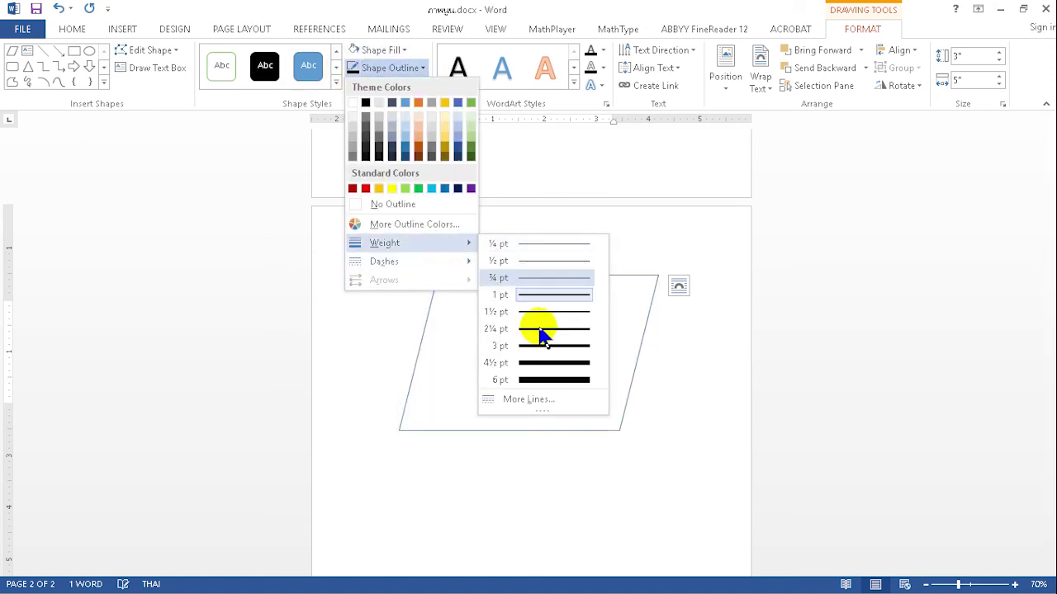
click(539, 346)
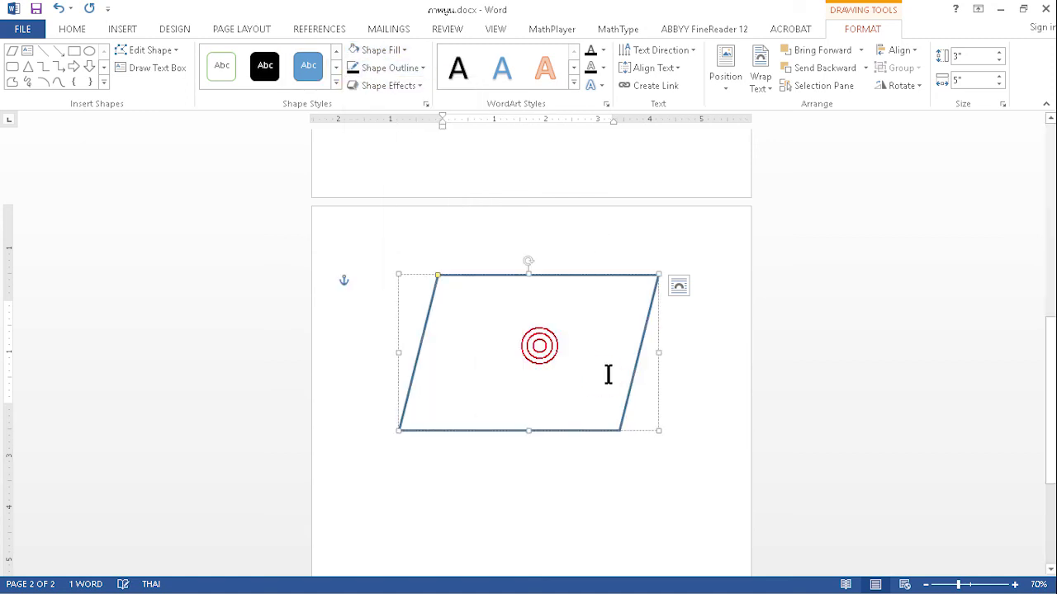
click(367, 68)
click(366, 101)
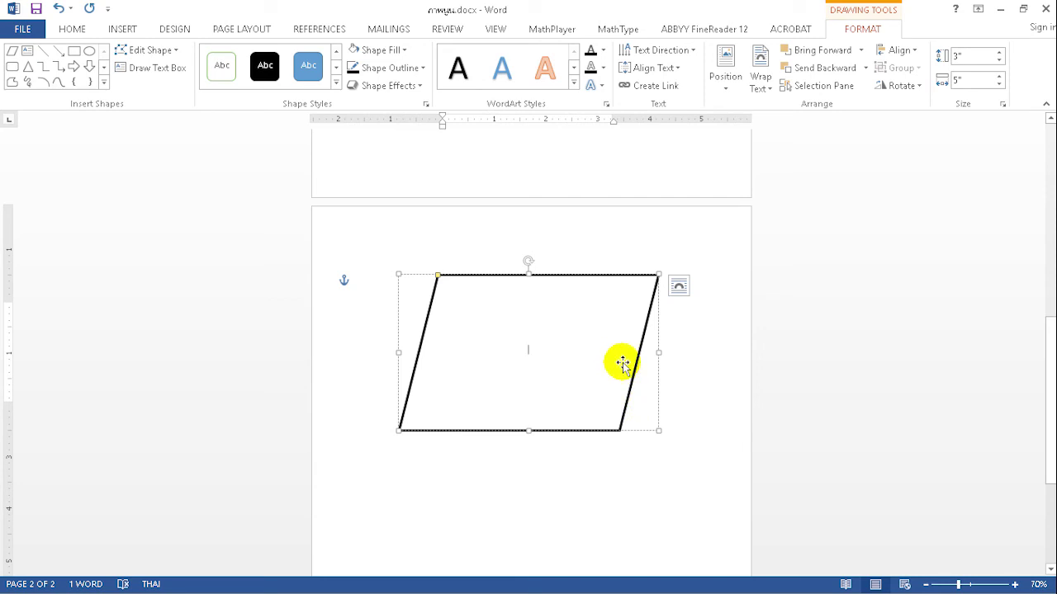
scroll(620, 359, up, 1)
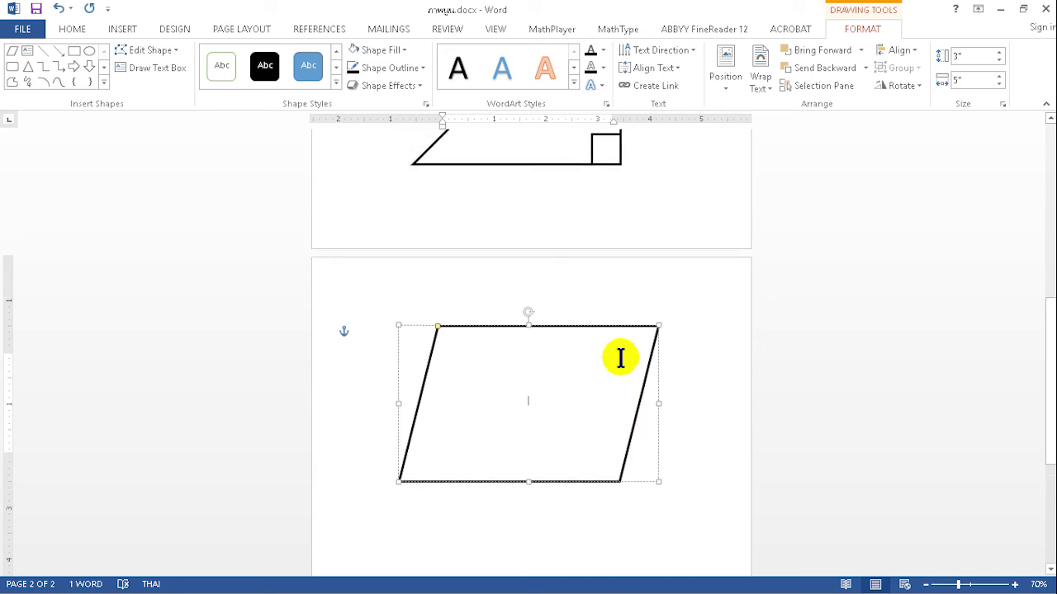
scroll(621, 359, up, 3)
scroll(621, 359, up, 2)
scroll(621, 359, up, 2)
scroll(620, 357, up, 2)
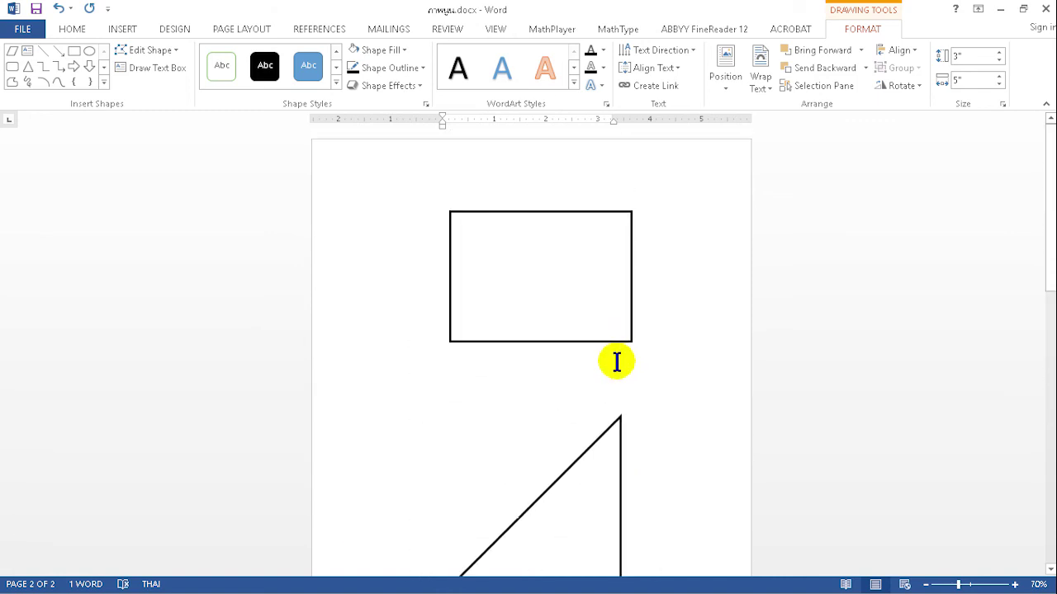
scroll(615, 362, down, 3)
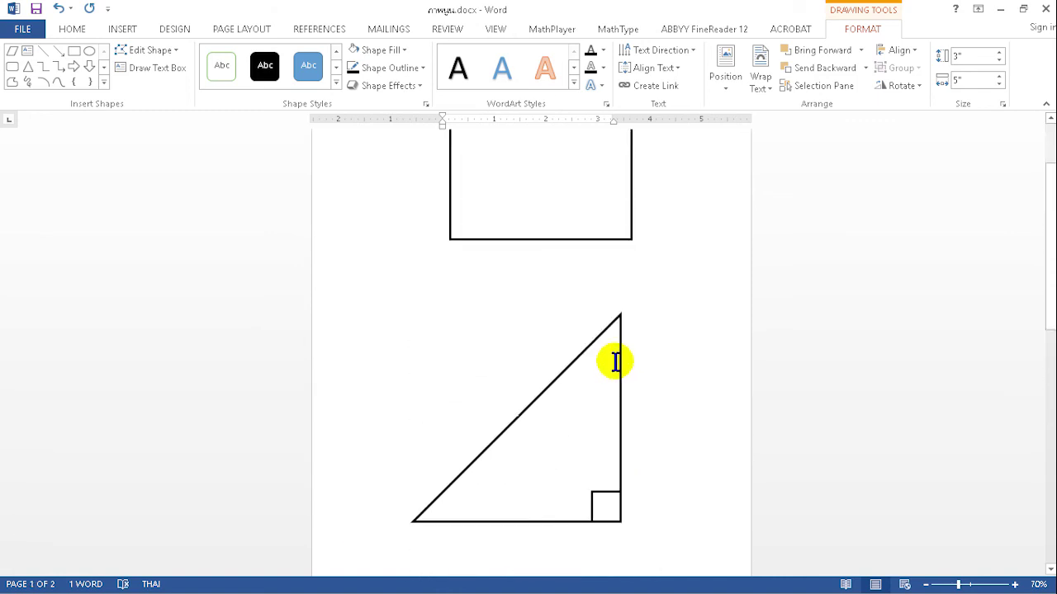
scroll(614, 361, down, 6)
scroll(614, 361, down, 3)
scroll(614, 360, down, 5)
scroll(613, 363, down, 3)
scroll(613, 363, up, 3)
scroll(611, 365, up, 1)
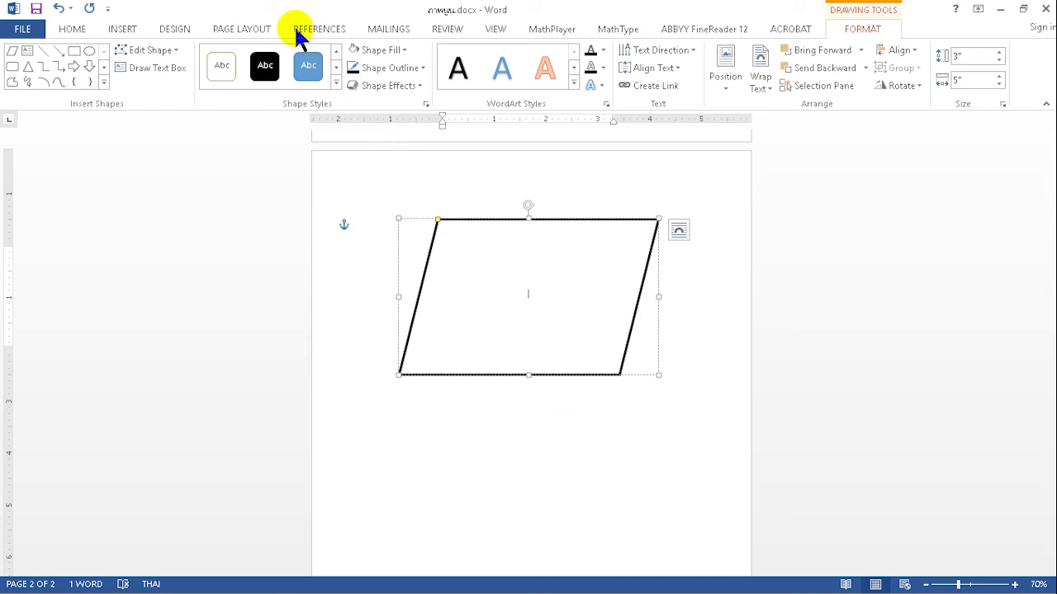
Browse the Insert tab's Shapes gallery and close it without adding a shape
click(124, 30)
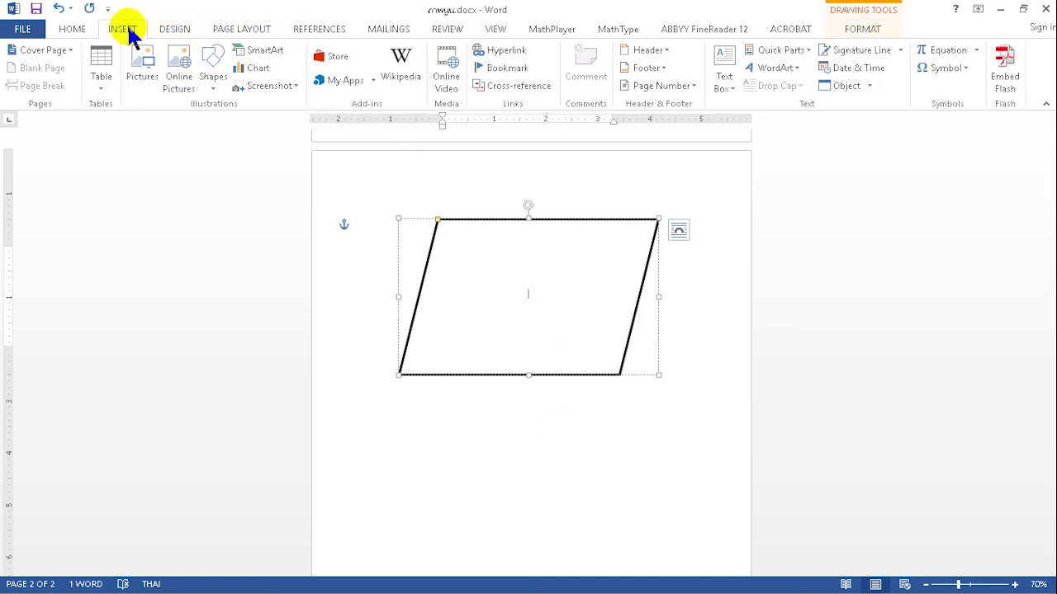
click(213, 89)
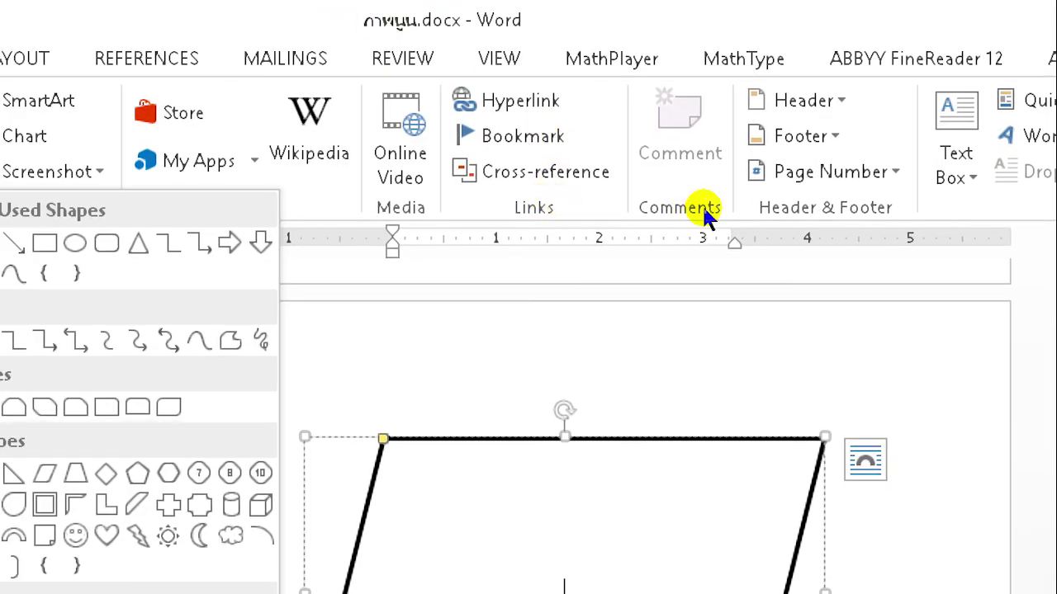
click(701, 205)
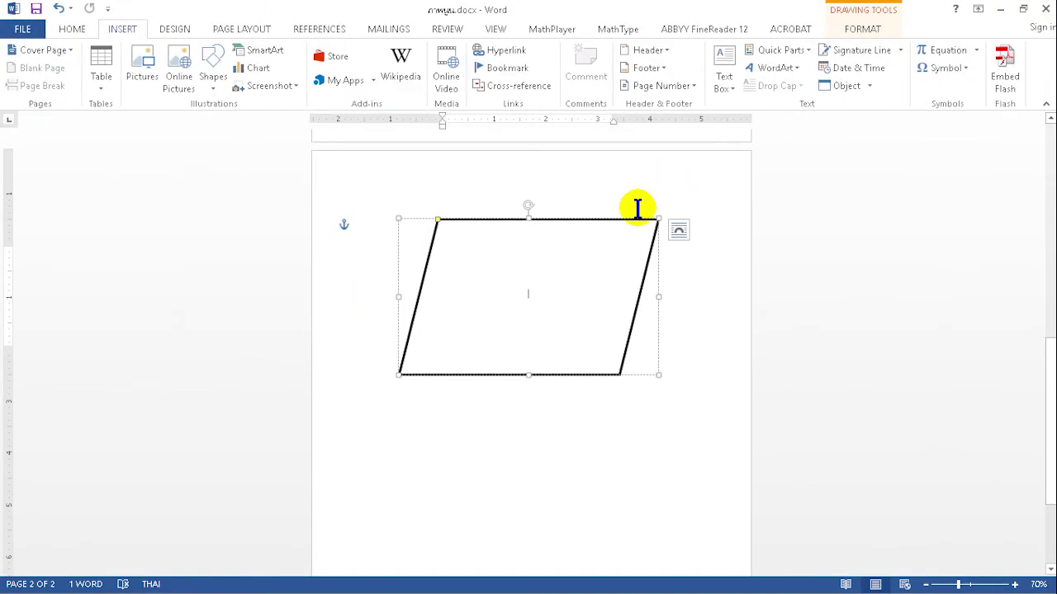
Reselect the parallelogram and check its 3" Shape Height on the Format tab
click(605, 221)
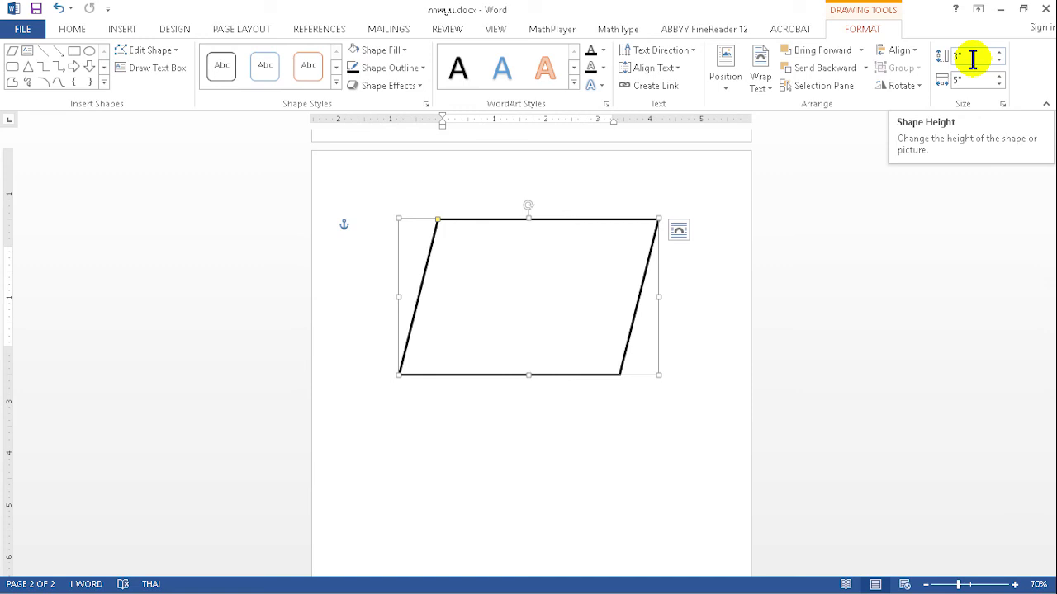
click(974, 59)
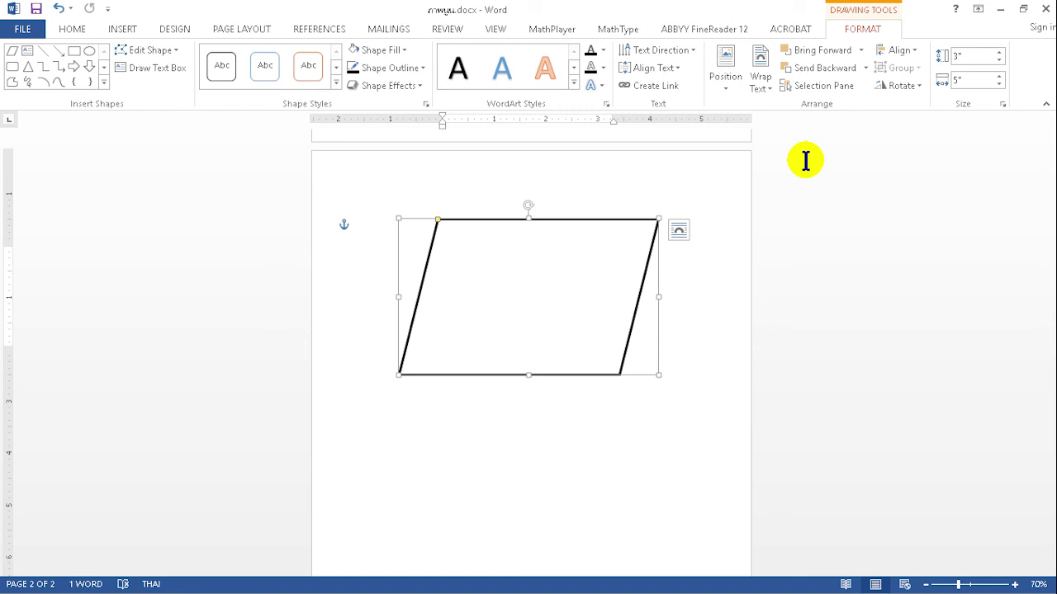
click(973, 61)
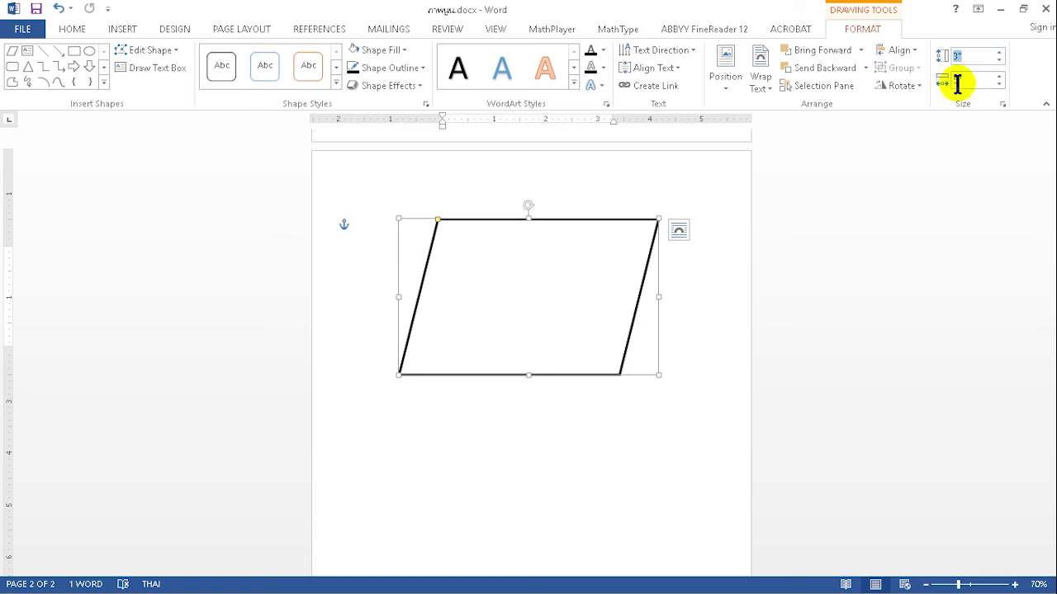
click(957, 82)
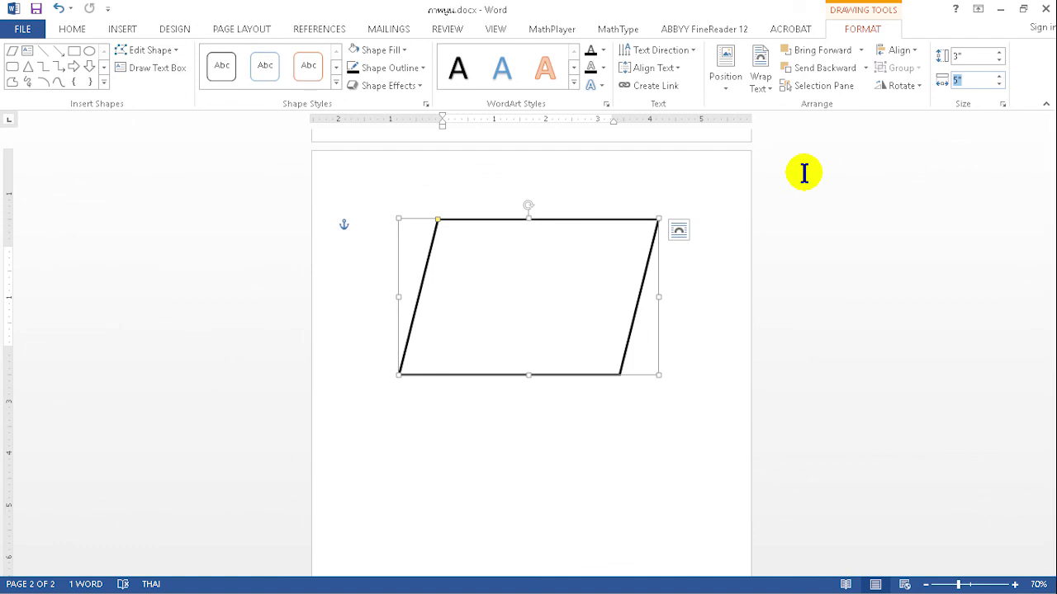
click(637, 304)
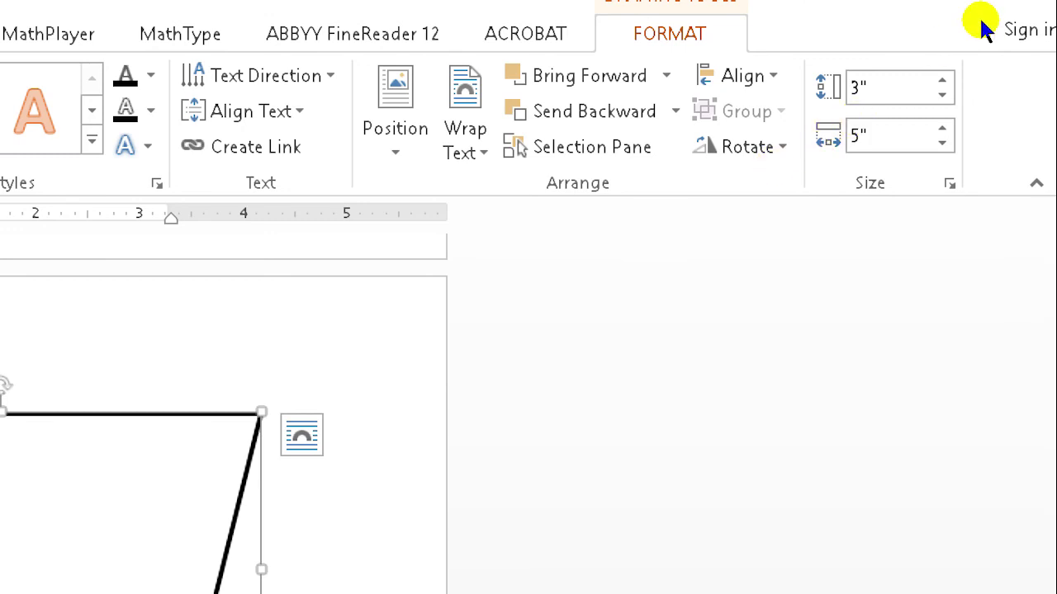
Check the parallelogram's 3" Shape Height value again
click(967, 58)
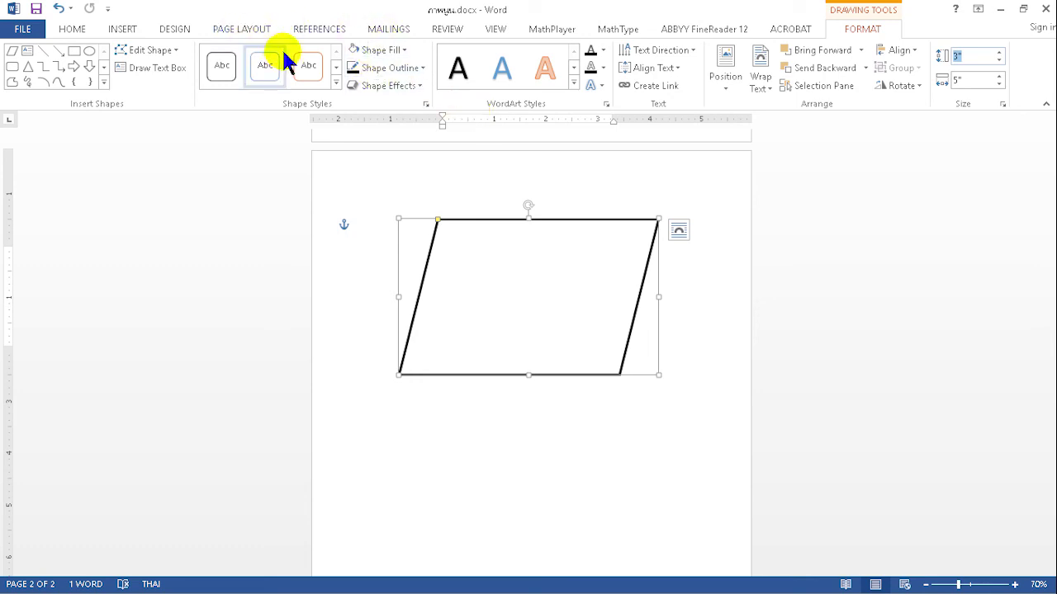
Draw a straight line from the parallelogram's bottom-left to top-right corner
click(131, 29)
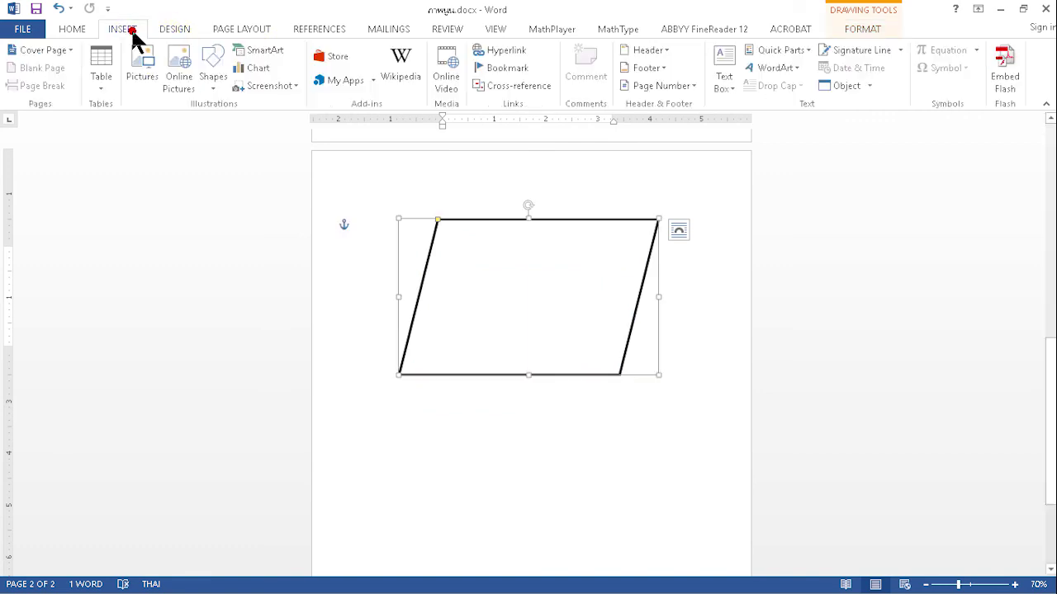
click(213, 70)
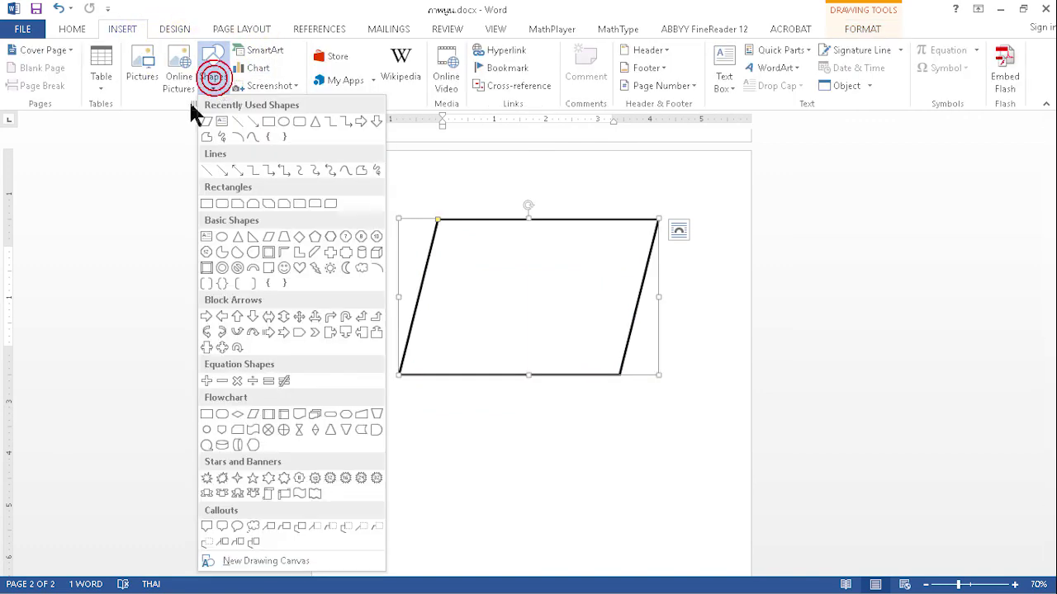
click(206, 170)
drag(399, 374, 658, 218)
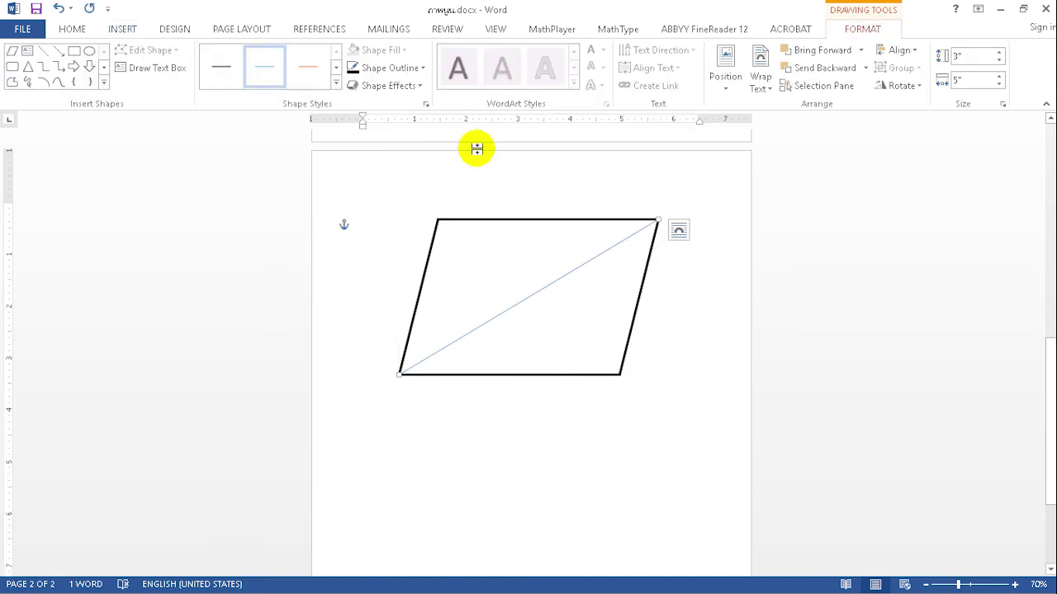
Make the diagonal line black with a 2¼ pt weight
click(384, 66)
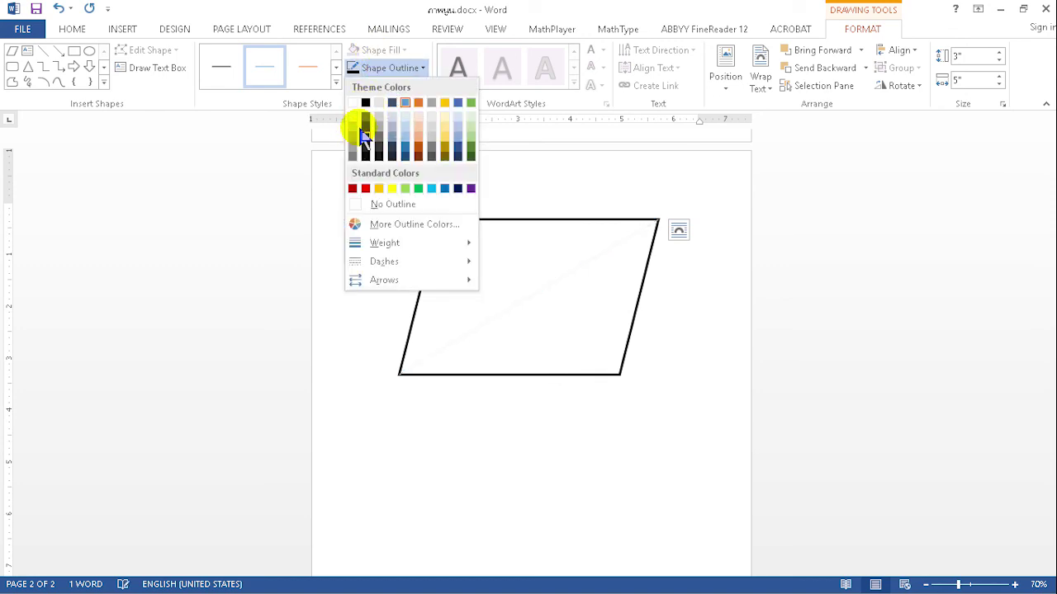
click(366, 102)
click(390, 68)
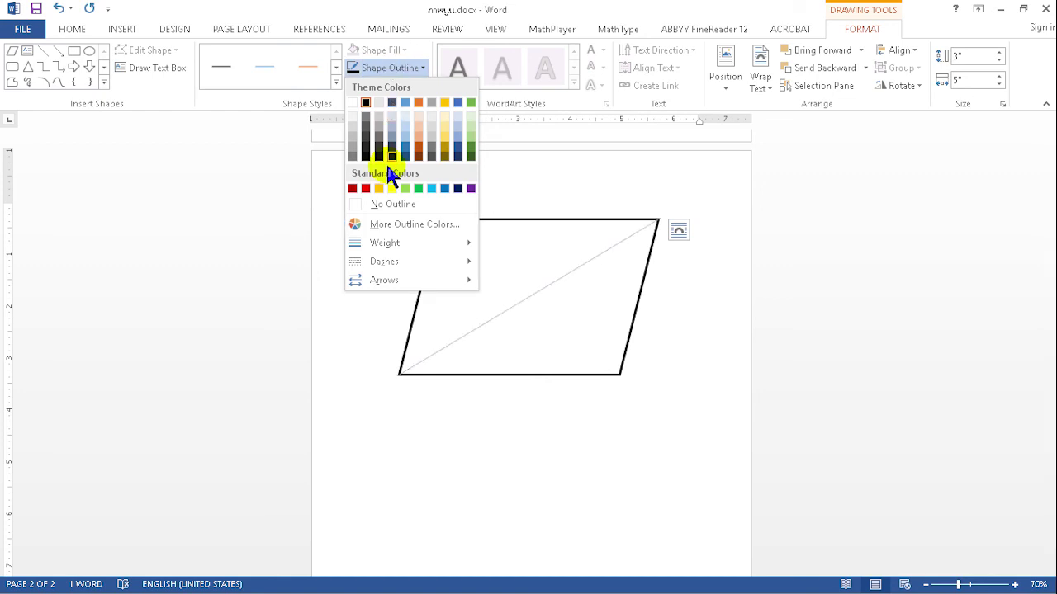
mouse_move(385, 243)
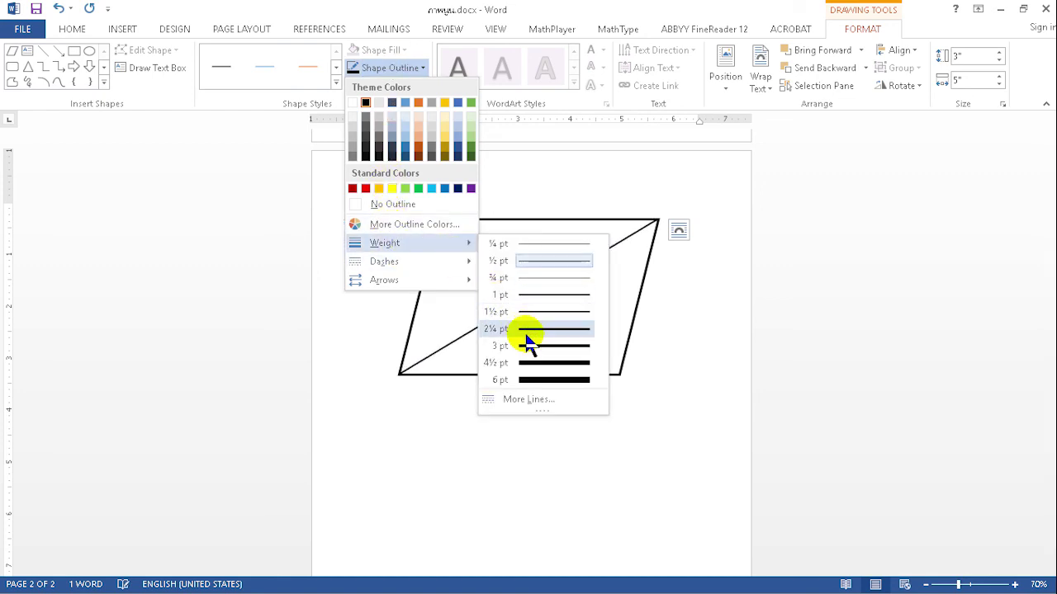
click(527, 331)
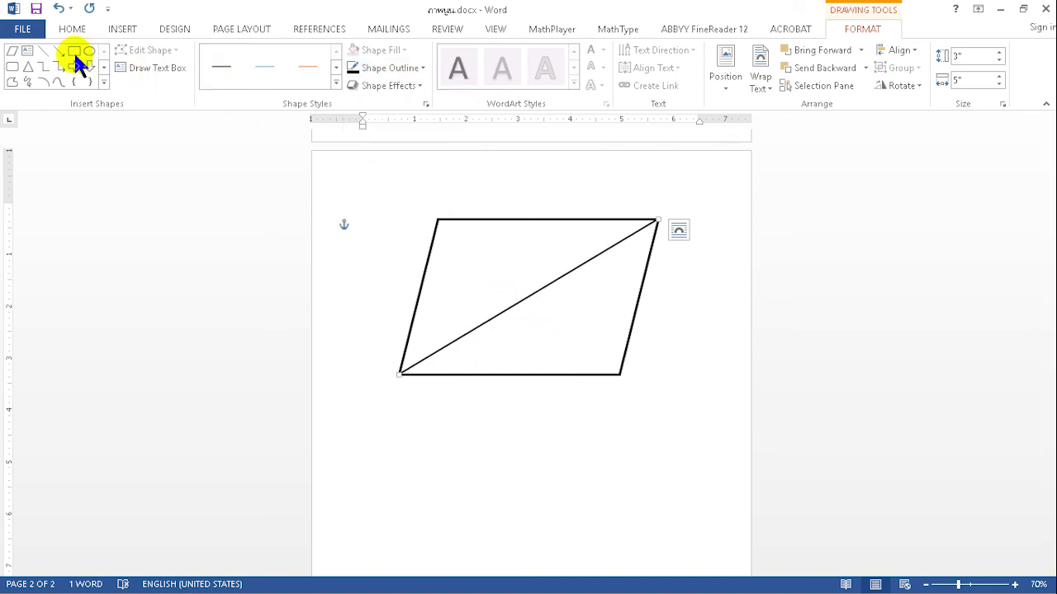
Draw a line from the parallelogram's top-left to bottom-right corner
click(39, 53)
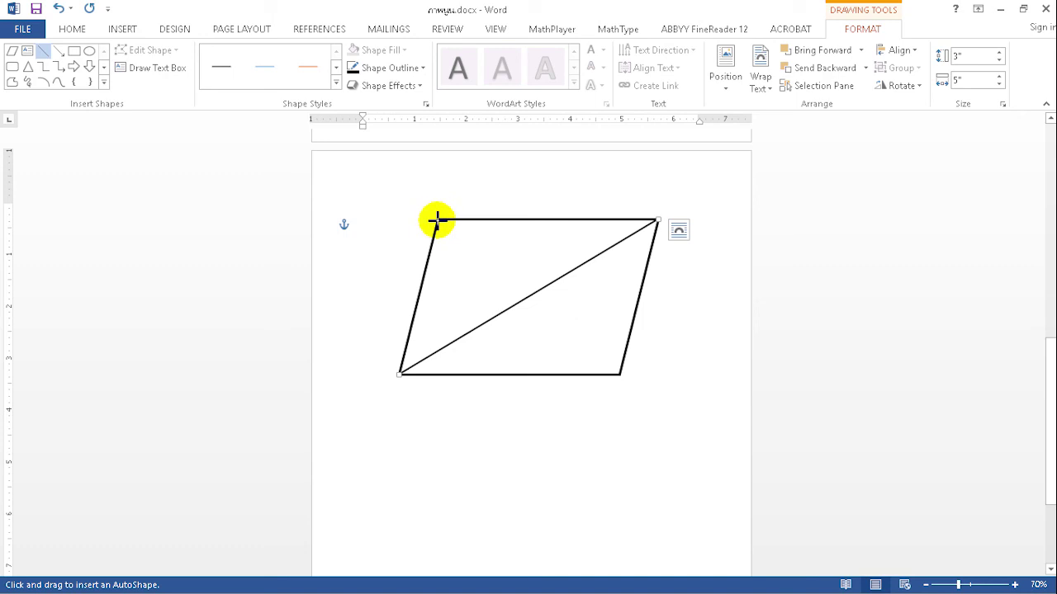
drag(436, 218, 615, 371)
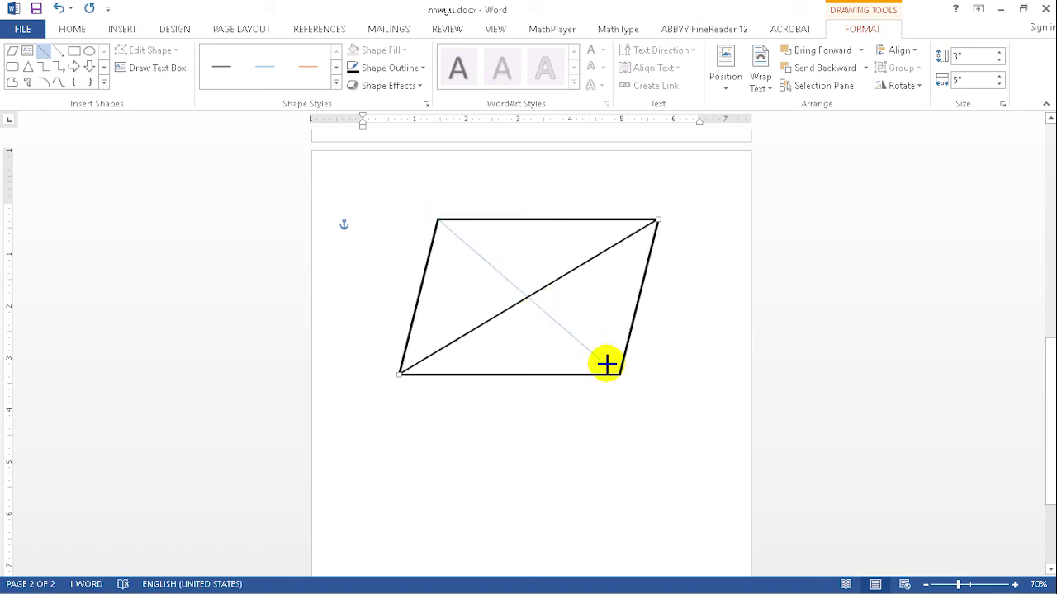
drag(615, 371, 619, 374)
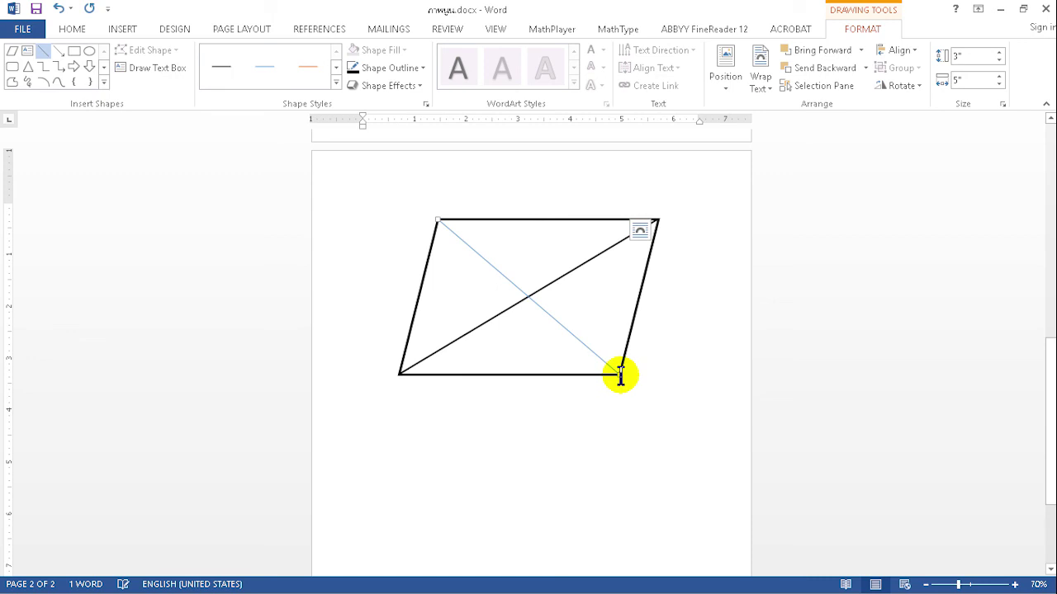
click(545, 318)
Give the second diagonal a black 2¼ pt outline, then deselect it
click(388, 67)
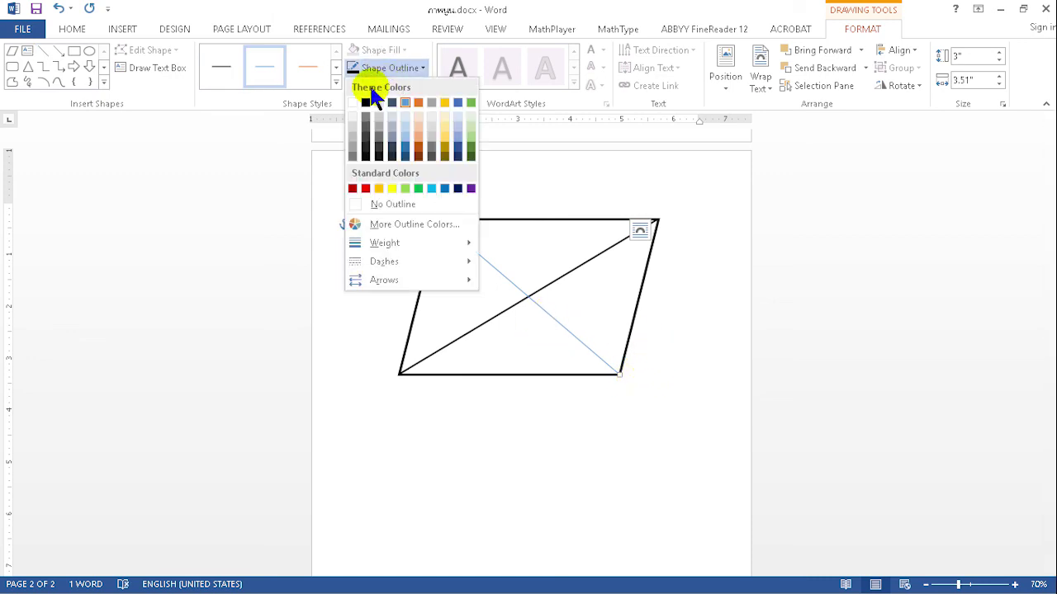
click(367, 116)
click(371, 69)
click(393, 229)
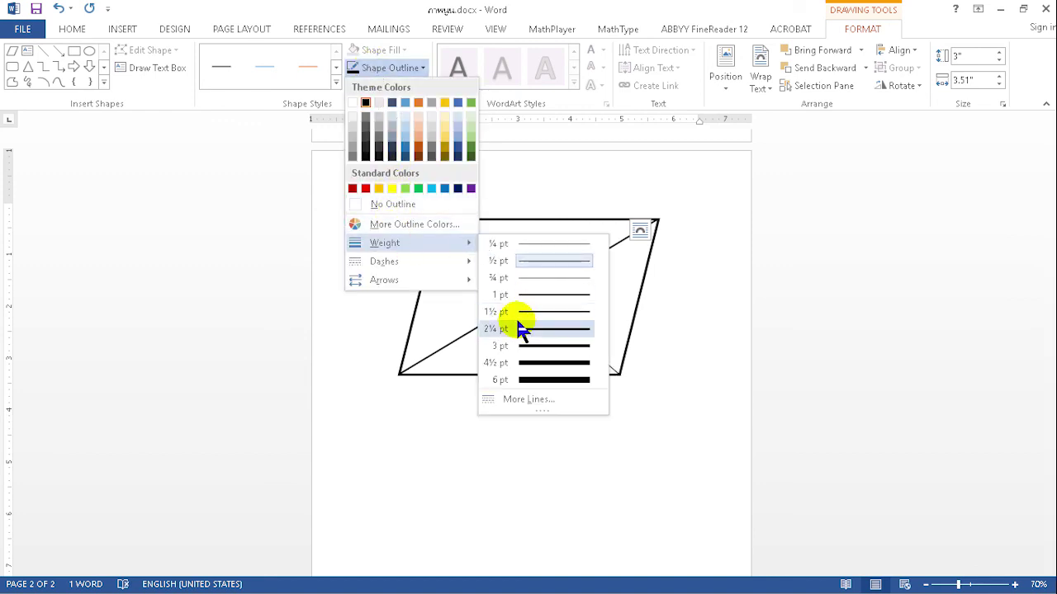
mouse_move(385, 242)
click(517, 322)
click(561, 333)
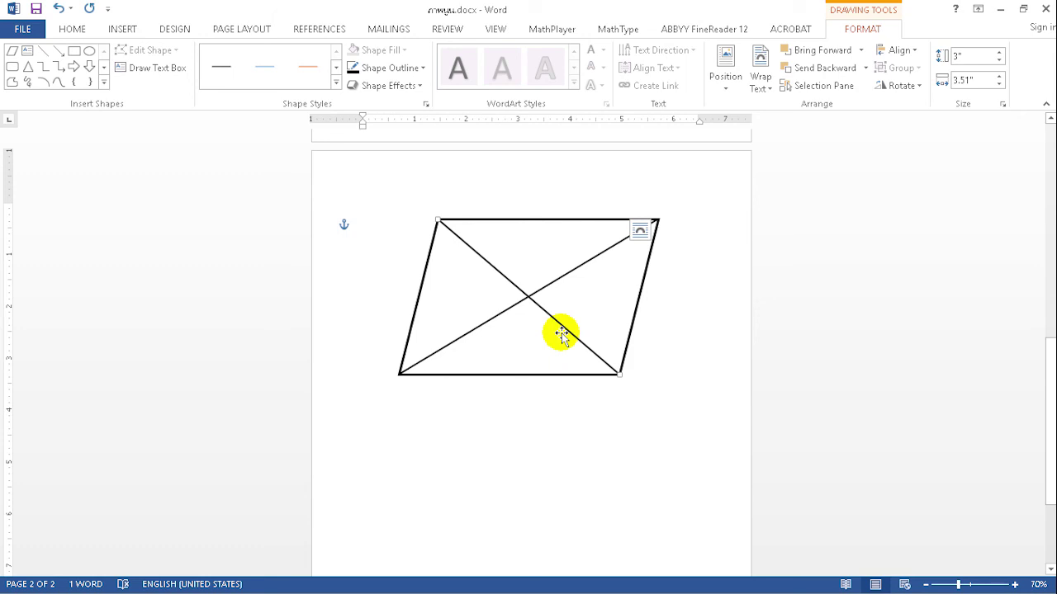
click(658, 358)
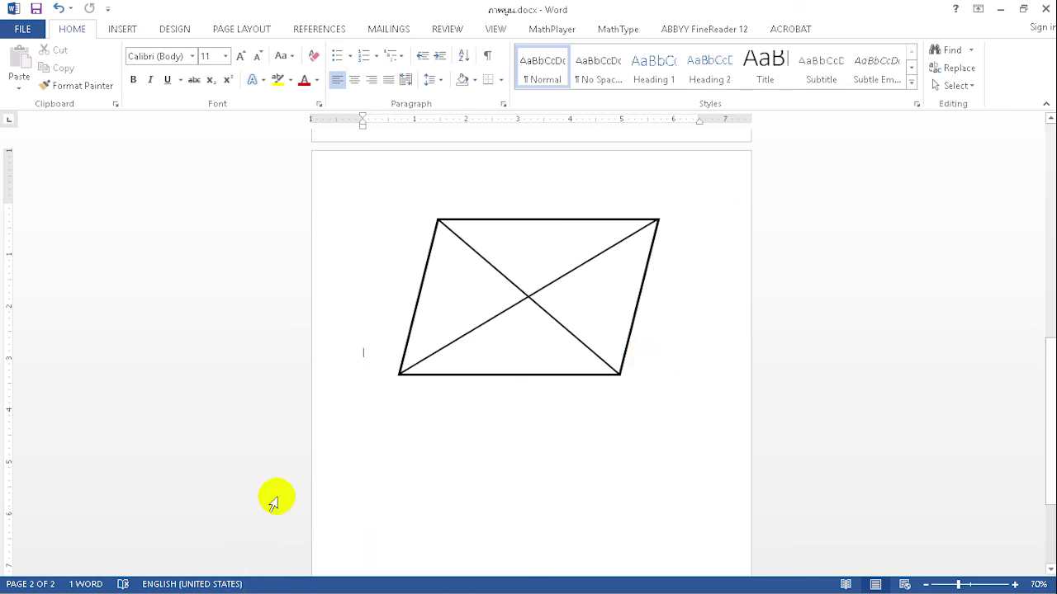
Minimize Word with Windows+D to show the desktop
key(super+d)
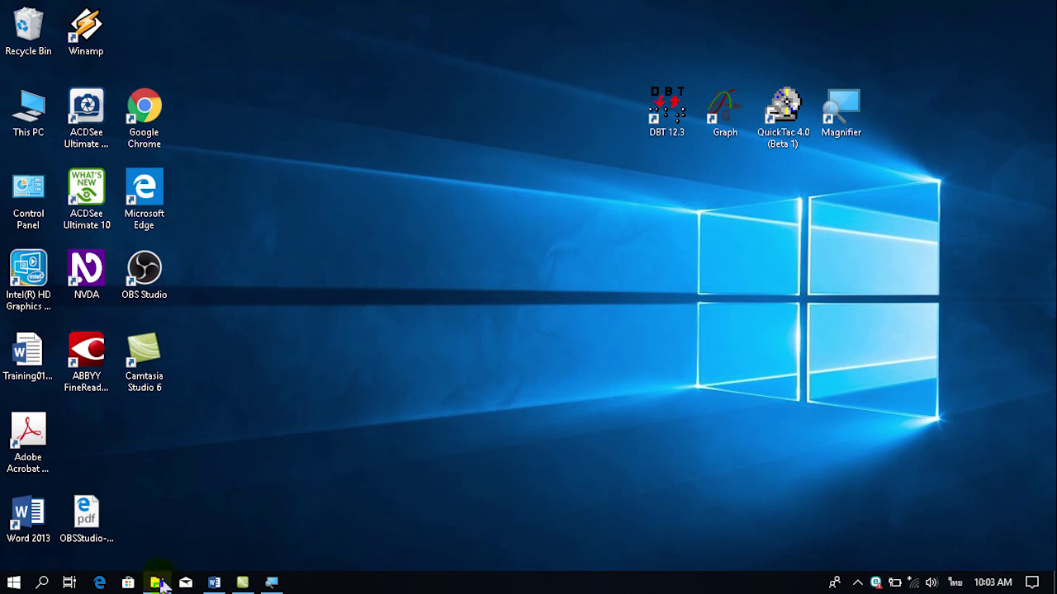
Open File Explorer and browse the New Volume (D:) drive
click(162, 585)
click(335, 363)
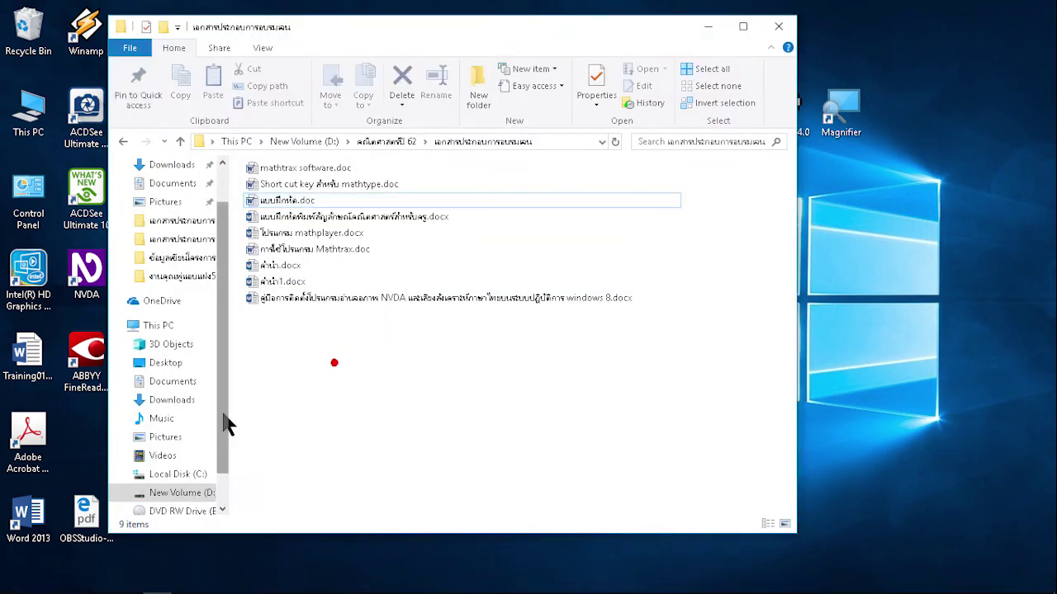
click(183, 492)
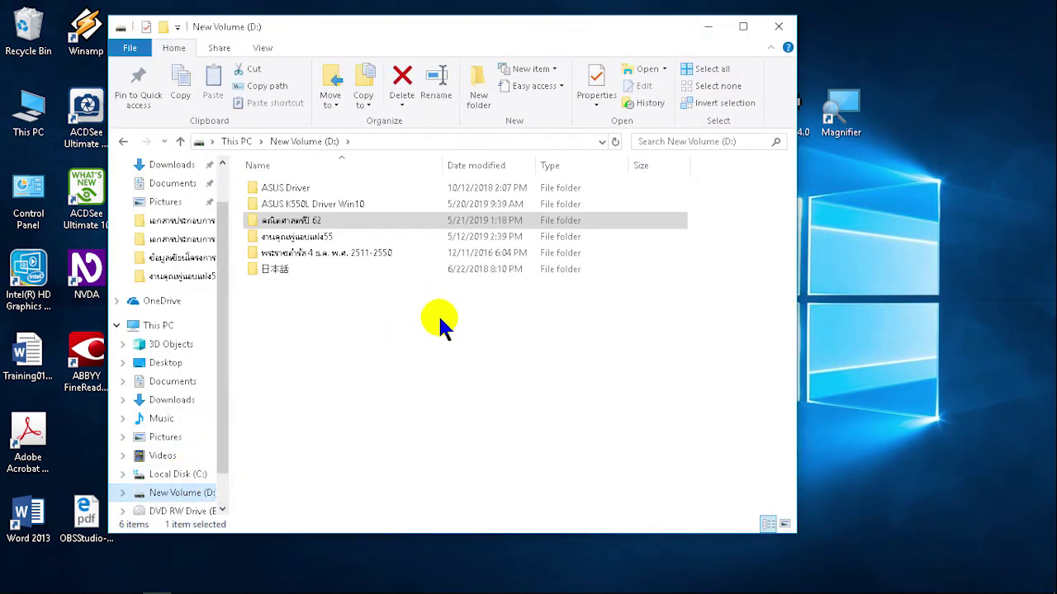
click(440, 319)
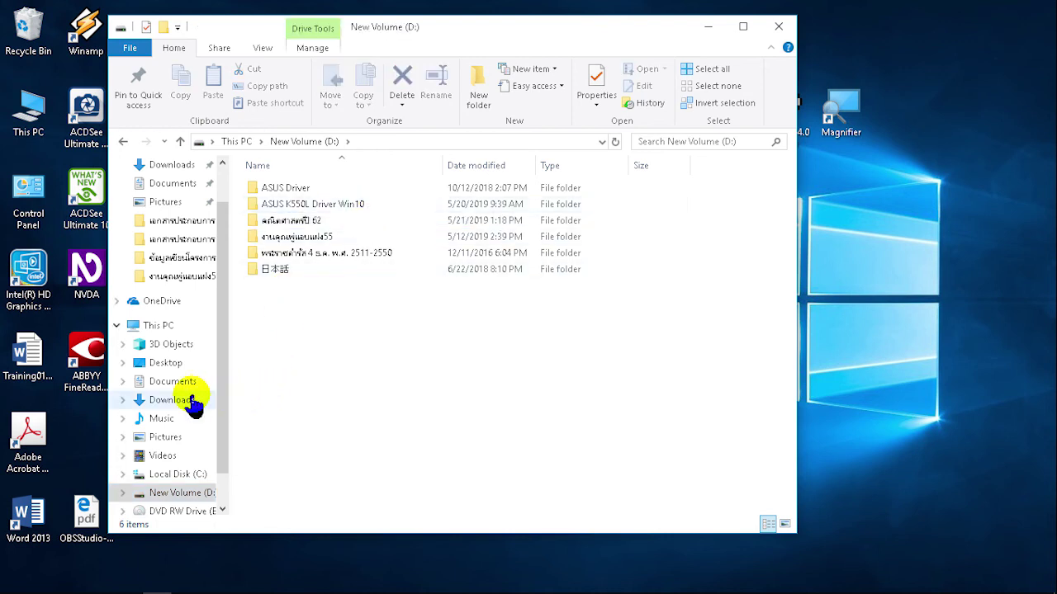
Return to the Word document and show the Insert tab
click(208, 580)
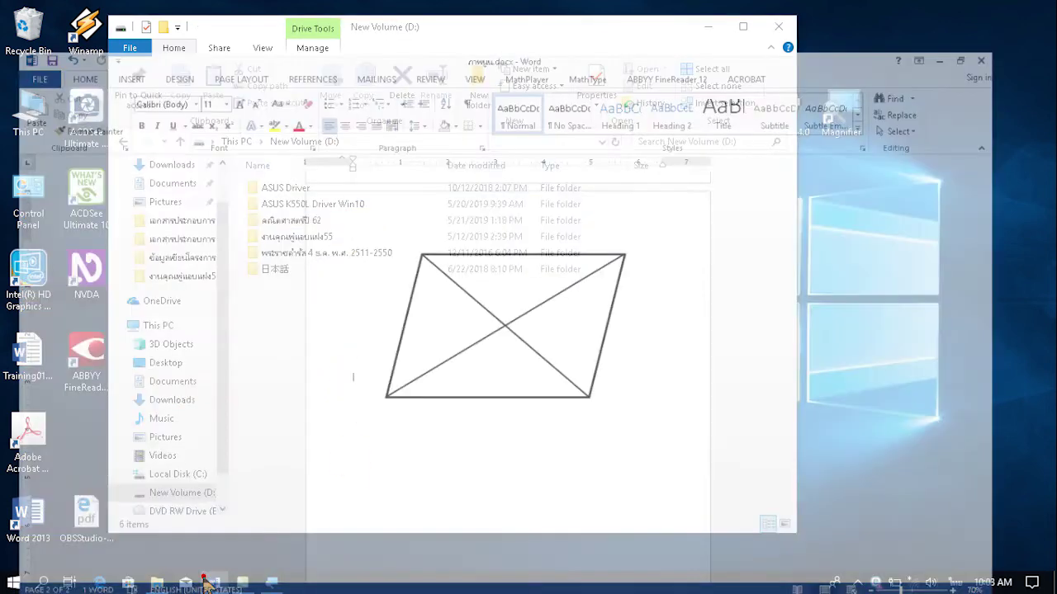
scroll(392, 401, up, 2)
scroll(402, 401, up, 3)
scroll(392, 388, up, 3)
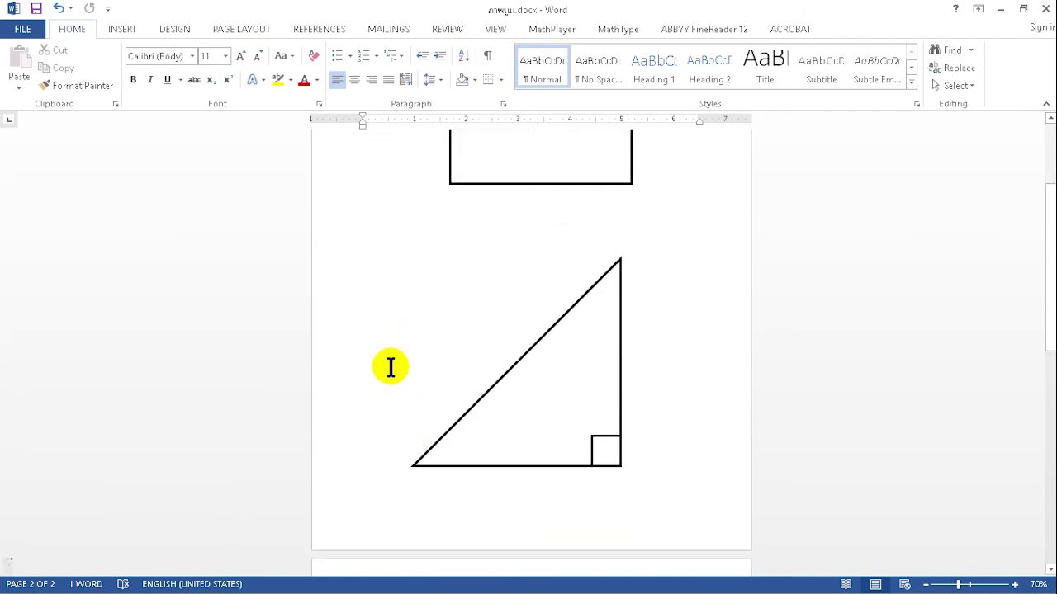
scroll(392, 365, down, 6)
scroll(381, 357, down, 3)
scroll(380, 355, down, 2)
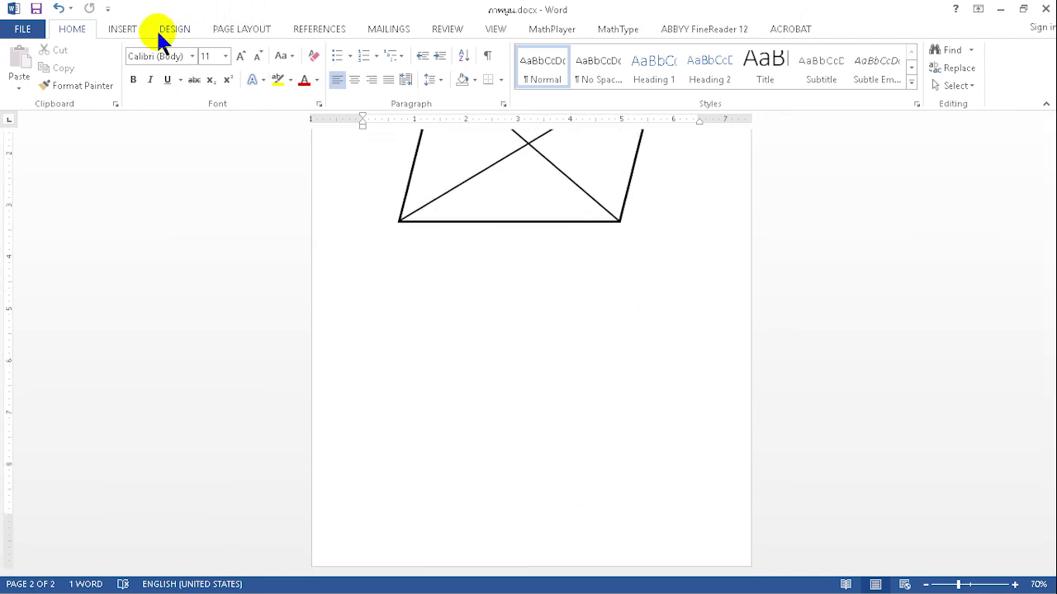
click(122, 29)
click(211, 86)
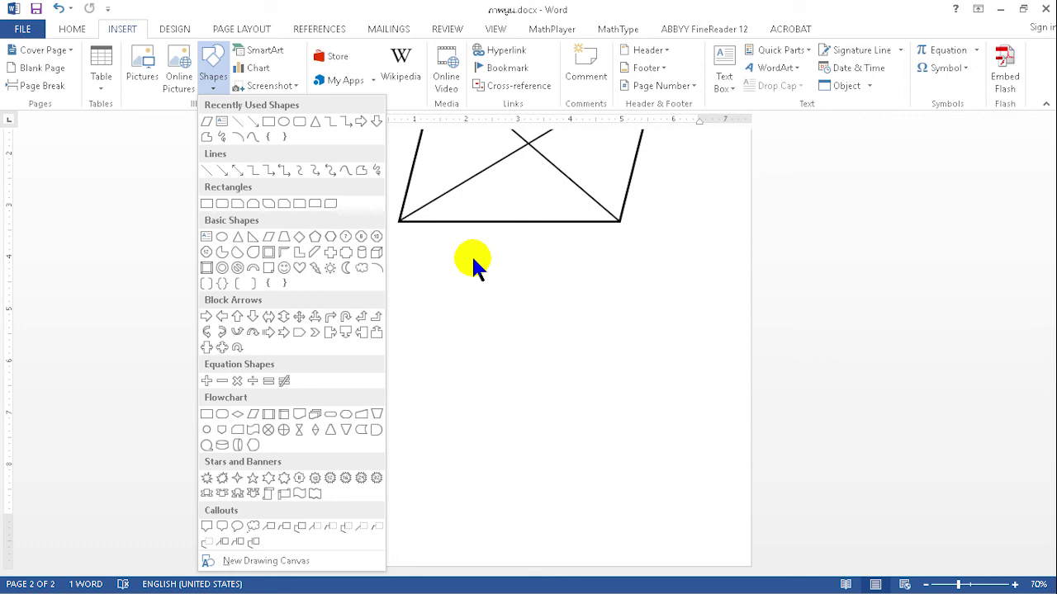
Close the shapes gallery and insert a page break below the drawing, creating page 3
click(559, 354)
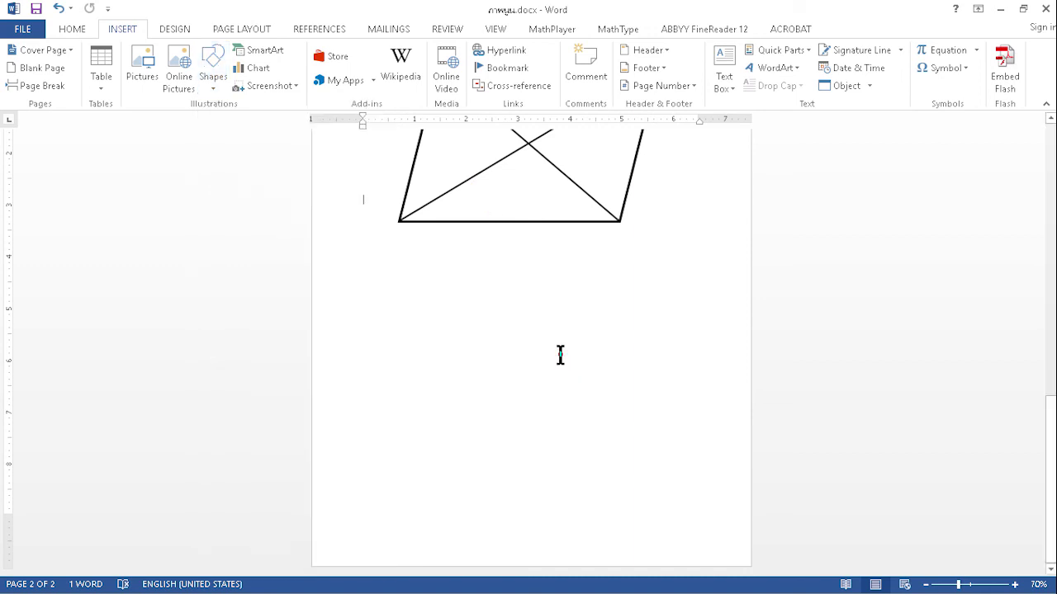
scroll(533, 361, up, 2)
scroll(533, 360, down, 2)
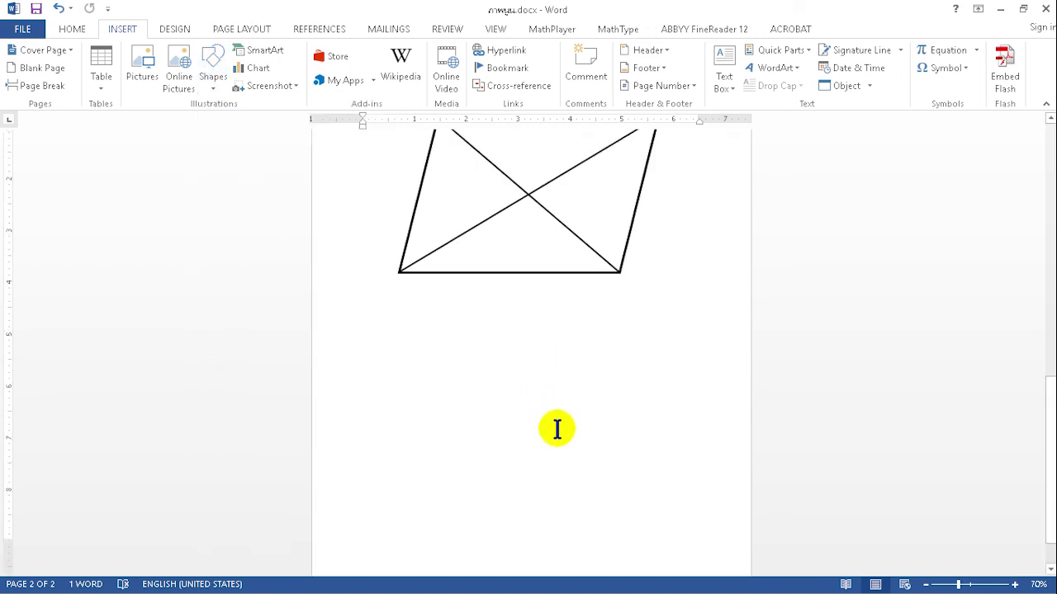
scroll(557, 426, down, 1)
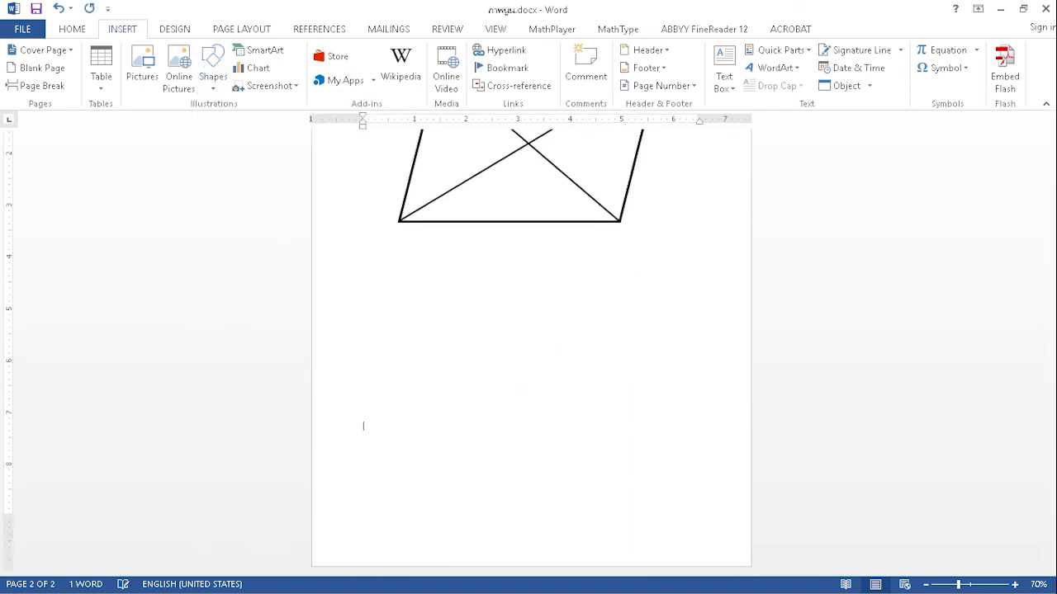
key(ctrl+Return)
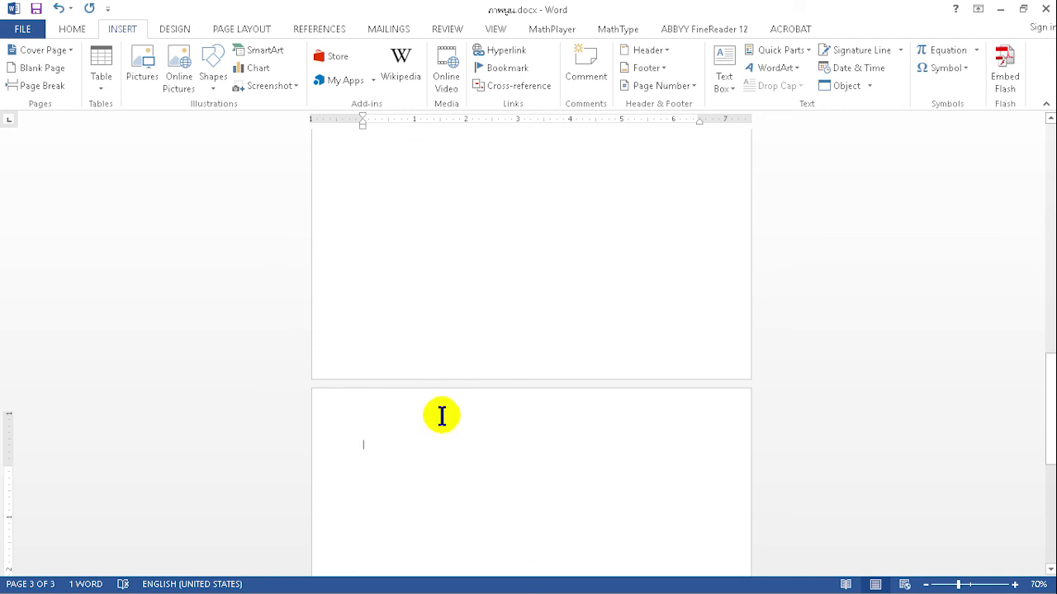
Scroll back up to page 2 and bring up the Start menu
scroll(441, 415, up, 3)
scroll(449, 404, up, 1)
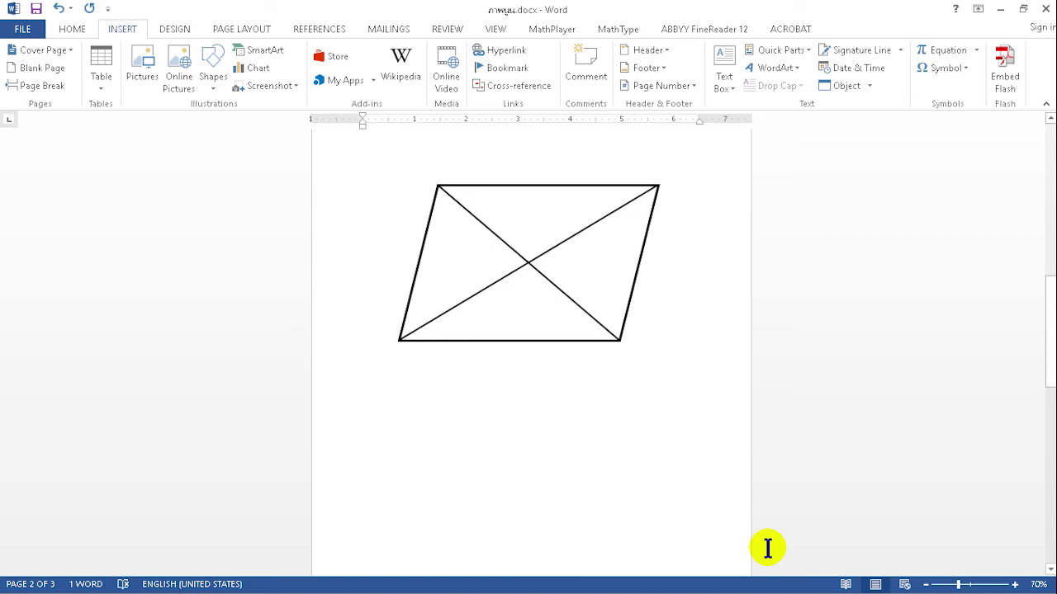
key(super)
Stop the Camtasia Recorder capture using its system-tray recording controls
click(245, 583)
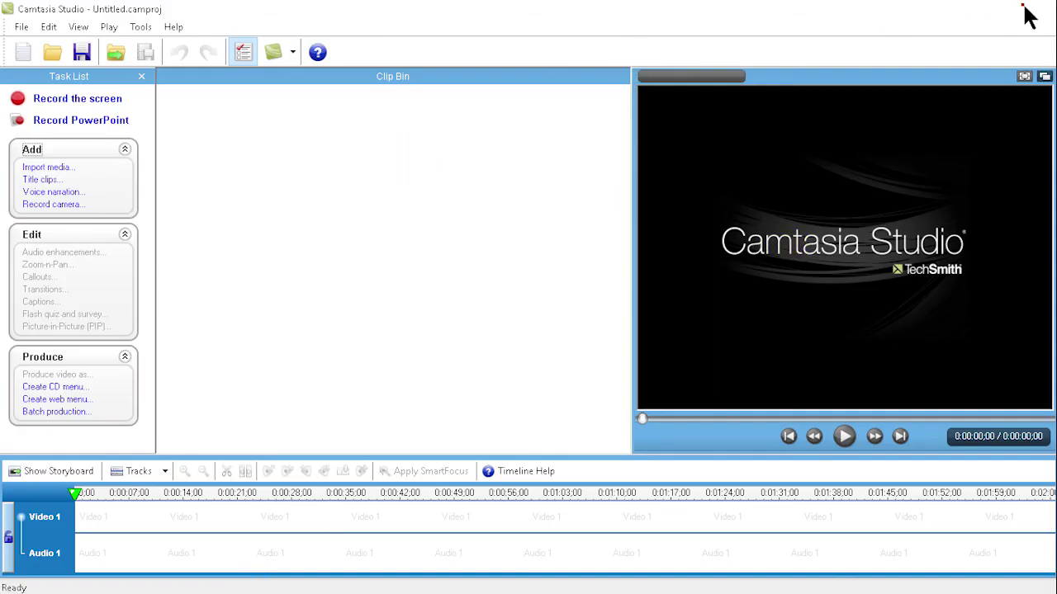
click(1027, 17)
click(857, 583)
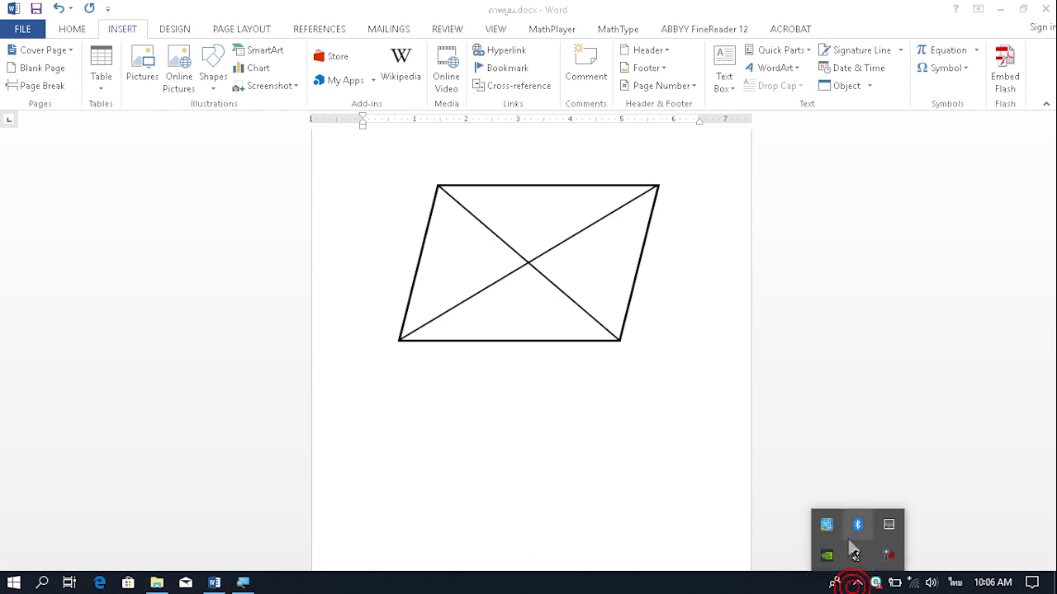
click(886, 556)
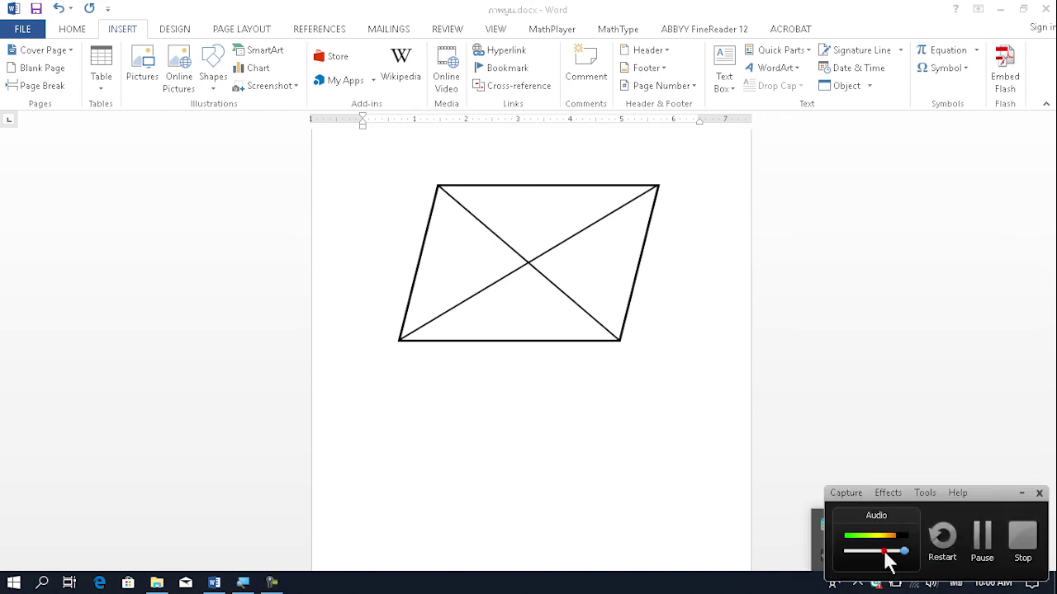
click(1021, 551)
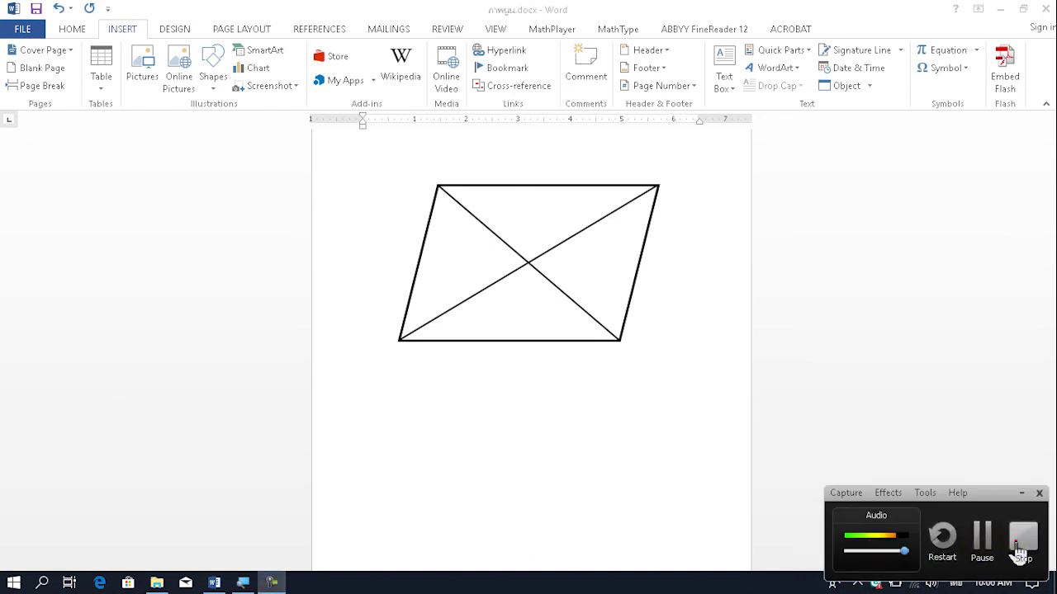